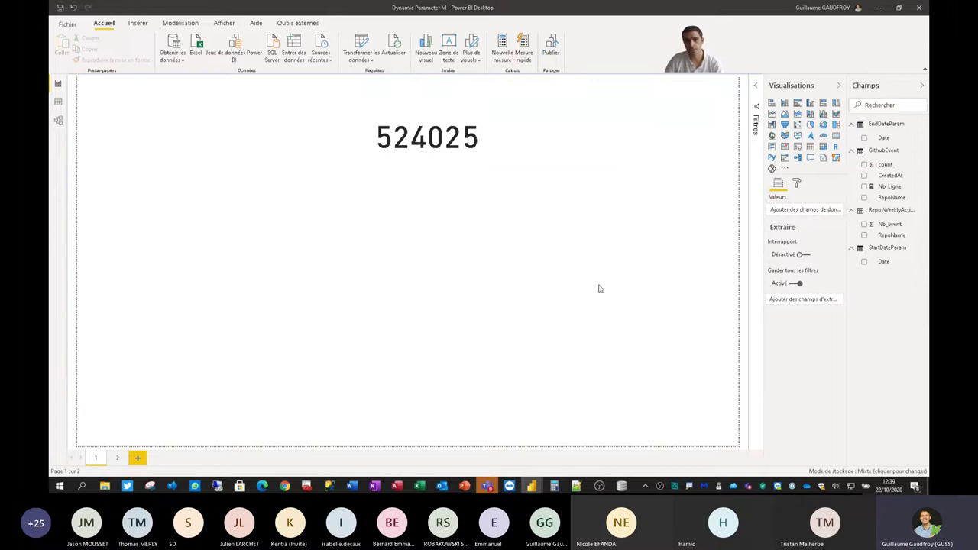
# Switch to the Power Query Editor and examine the RepoNameParameter, StartTimeParameter and EndTimeParameter entries in the query list.
pyautogui.hotkey('alt', 'Tab')
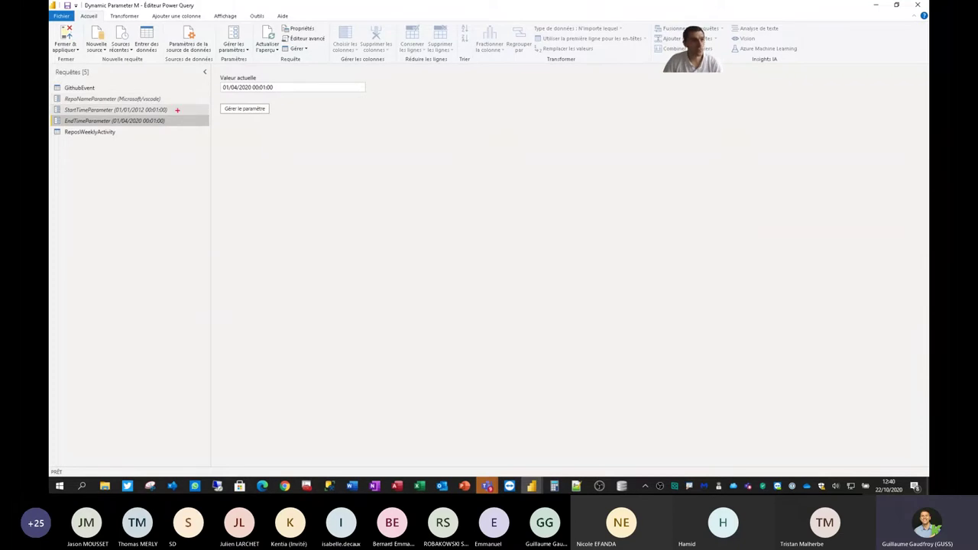
pyautogui.moveTo(119, 92)
pyautogui.mouseDown()
pyautogui.moveTo(159, 122)
pyautogui.moveTo(177, 122)
pyautogui.mouseUp()
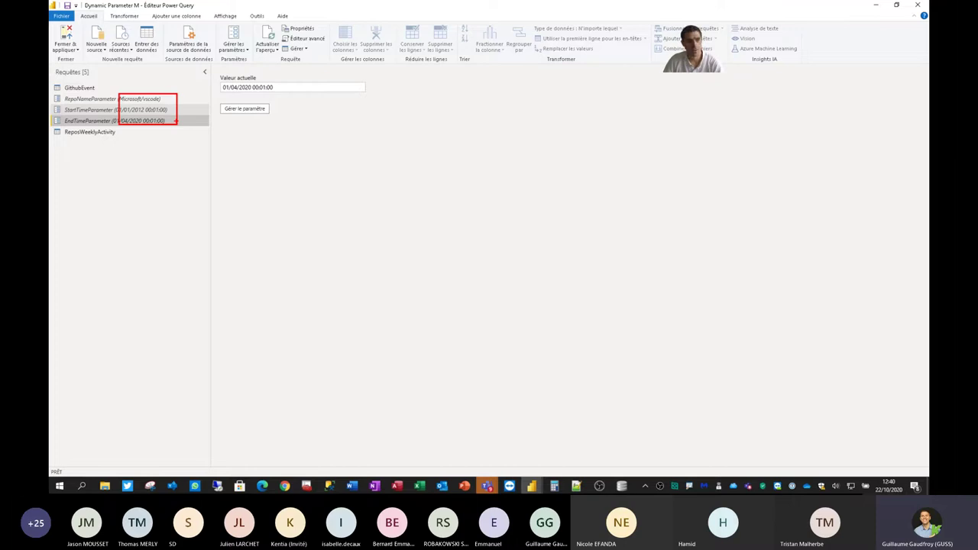
pyautogui.press('Escape')
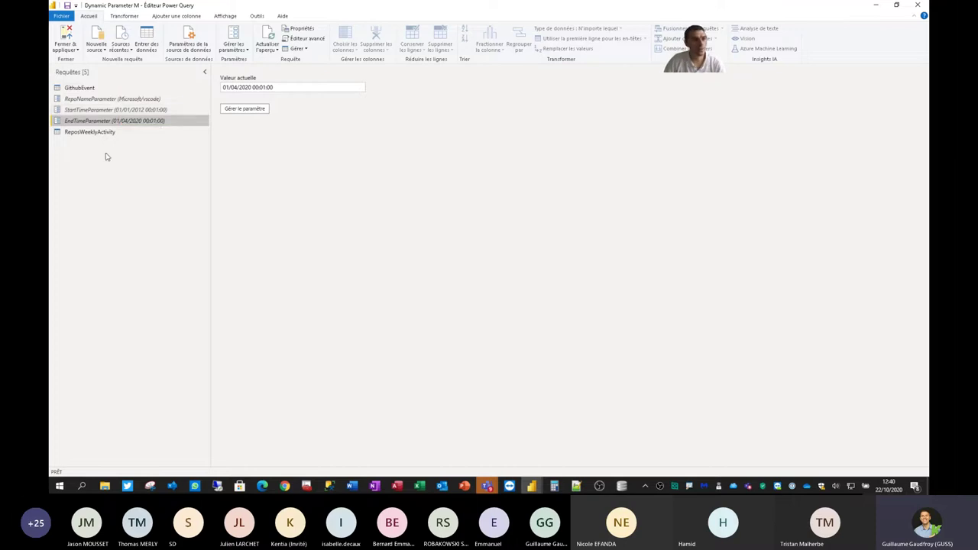
# Inspect how RepoNameParameter is used in the GithubEvent query's advanced editor code, and close the editor.
pyautogui.click(90, 88)
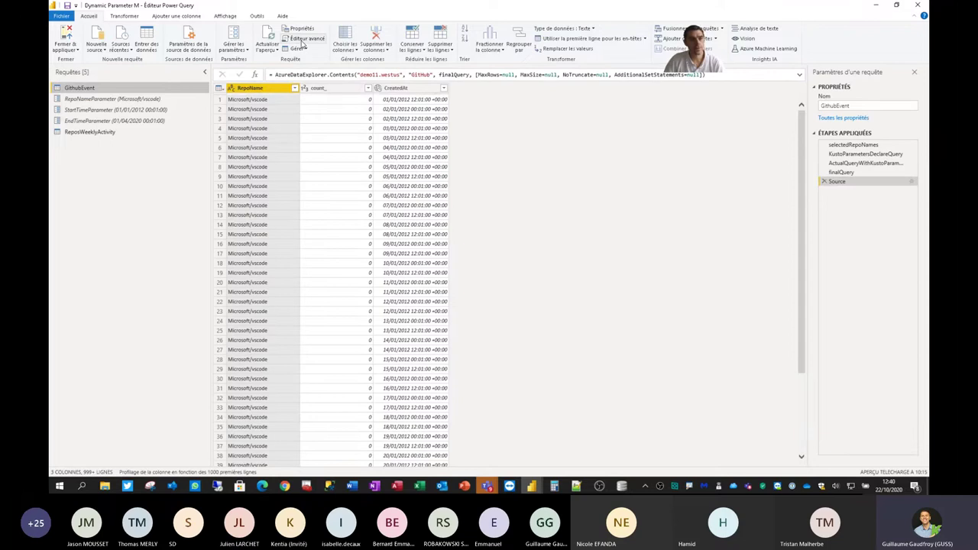
pyautogui.click(303, 42)
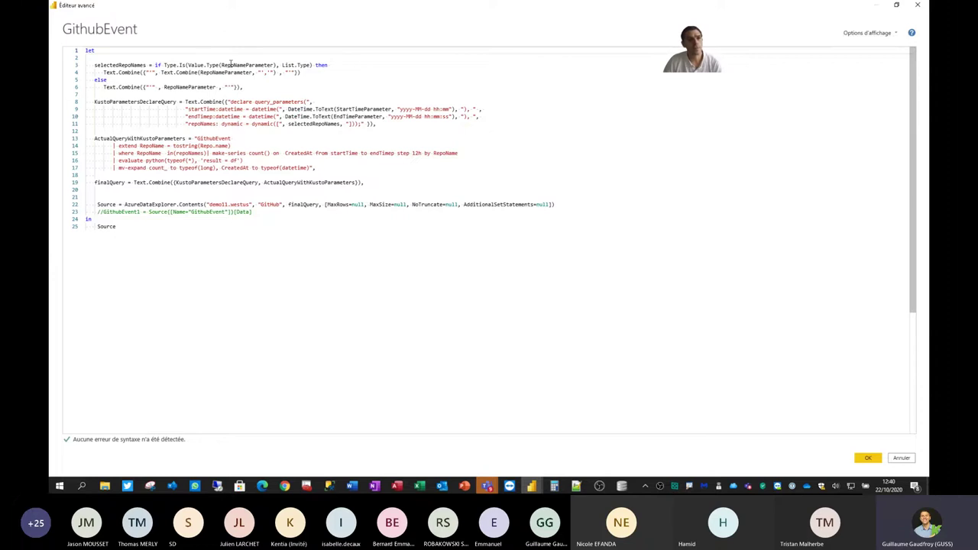
pyautogui.doubleClick(231, 65)
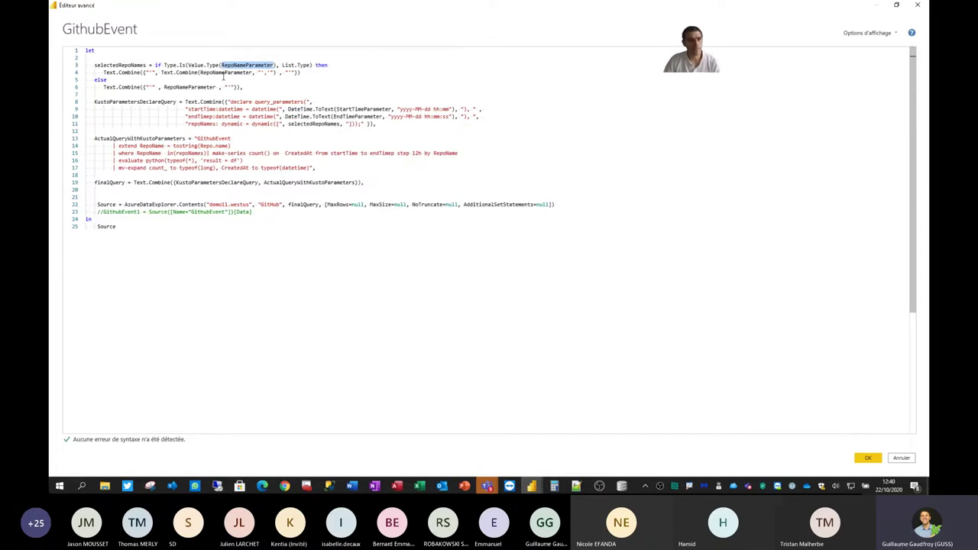
pyautogui.doubleClick(224, 73)
pyautogui.click(868, 458)
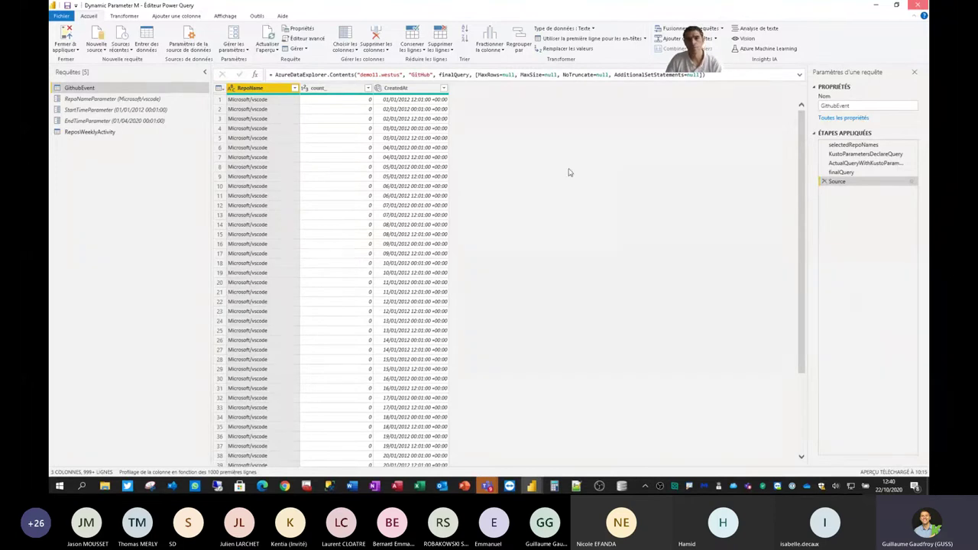
# Return to the Power BI report and collapse the GithubEvent table in the field list.
pyautogui.hotkey('alt', 'Tab')
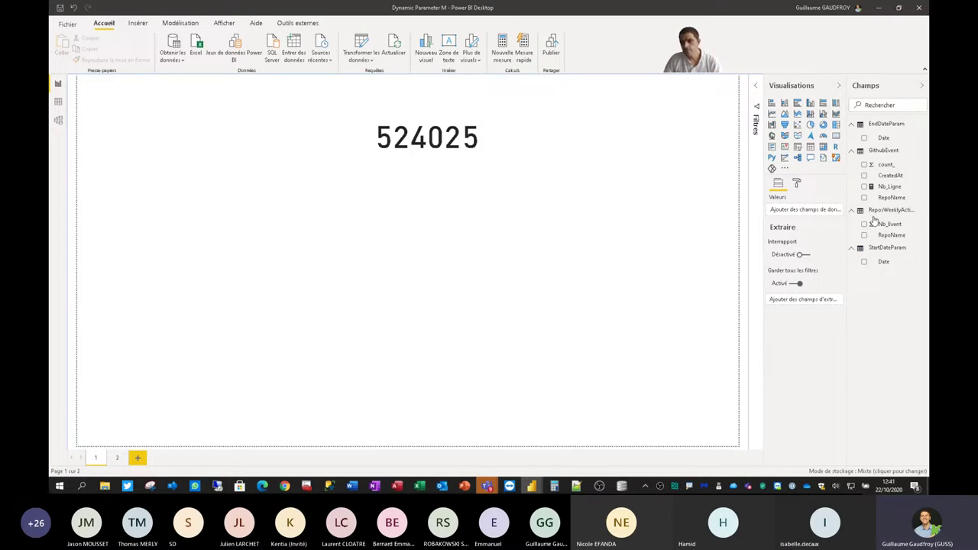
pyautogui.click(876, 152)
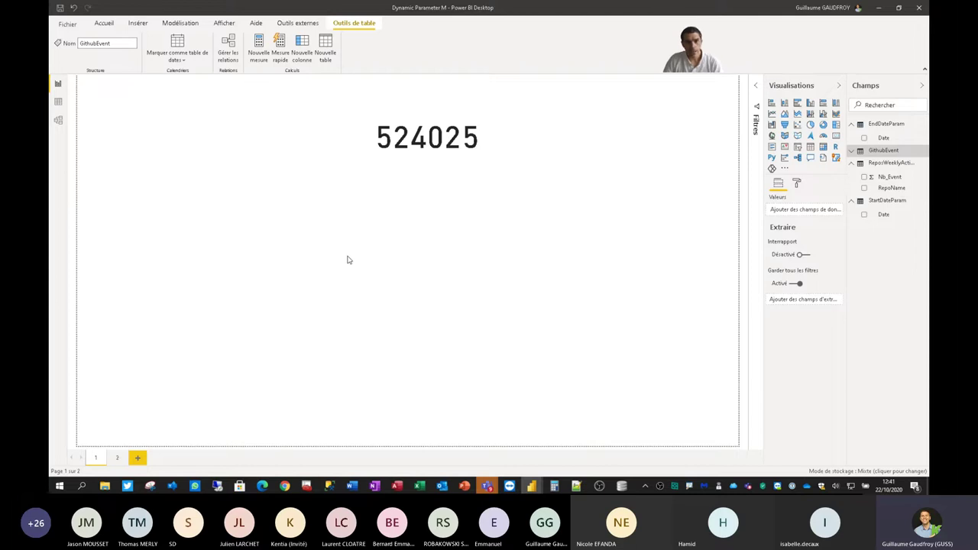
pyautogui.click(179, 271)
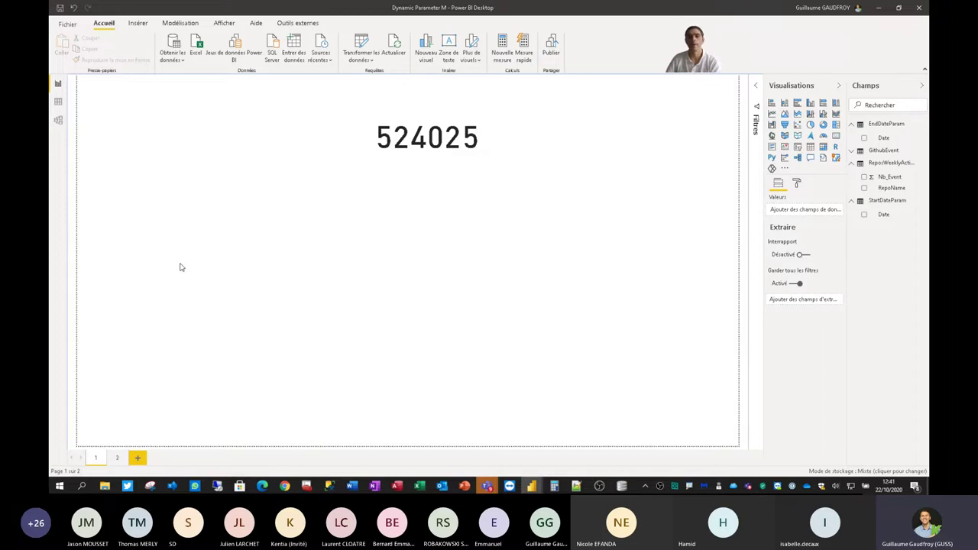
# Review StartTimeParameter and EndTimeParameter in the Power Query Editor, and return to the report.
pyautogui.click(362, 42)
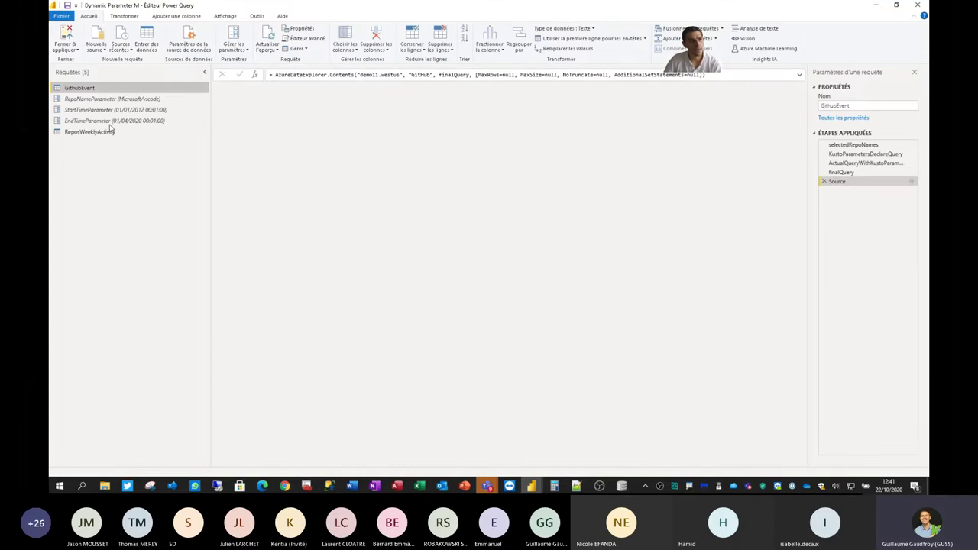
pyautogui.click(99, 110)
pyautogui.click(91, 123)
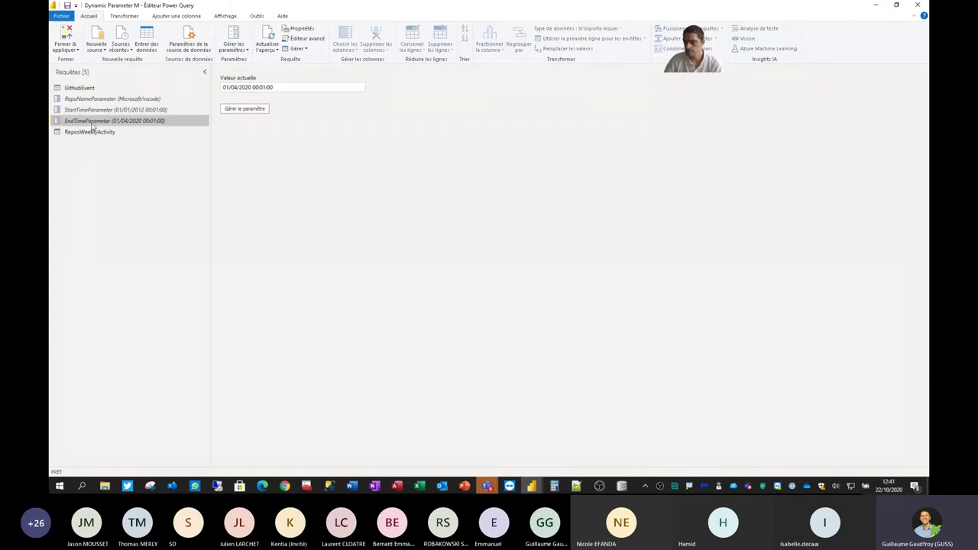
pyautogui.click(876, 5)
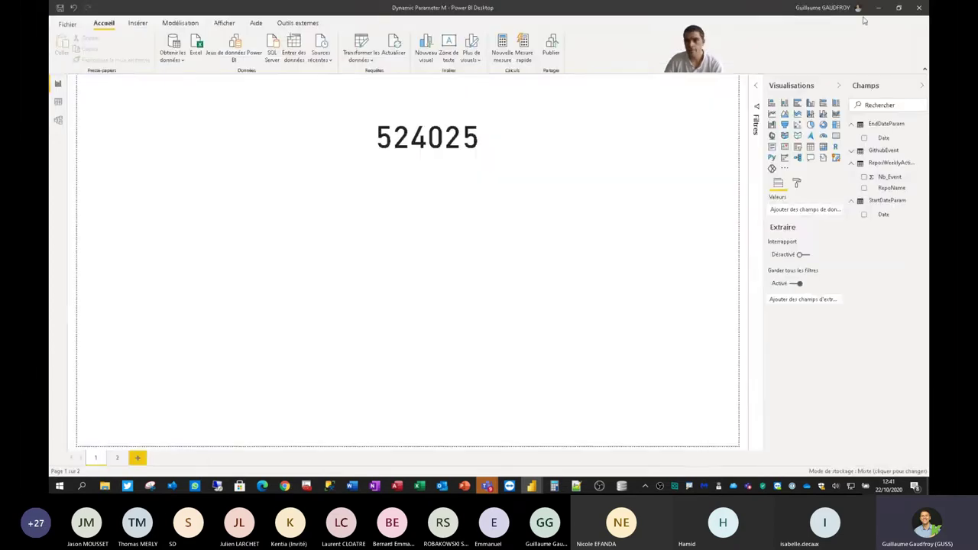
# Examine the CALENDAR formulas defining the StartDateParam and EndDateParam tables.
pyautogui.click(883, 200)
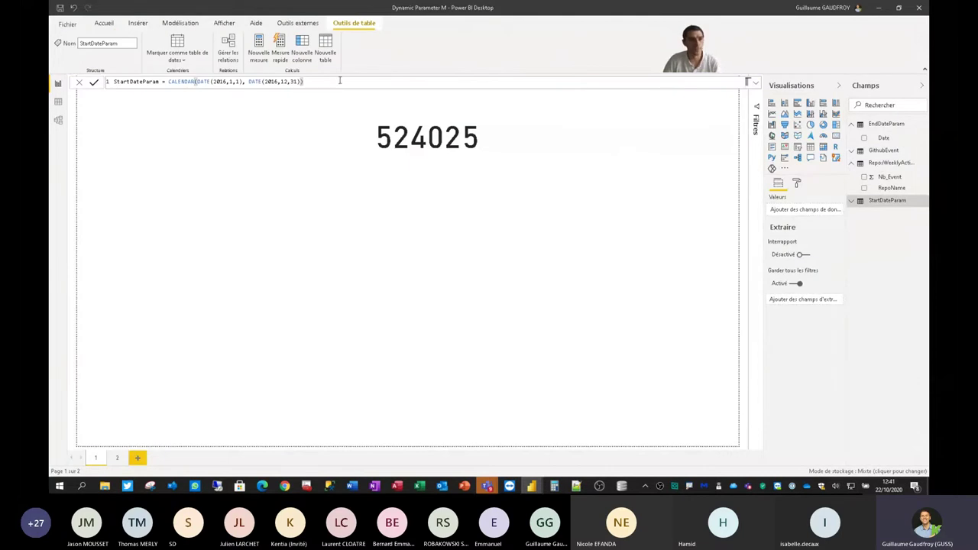
pyautogui.scroll(2, 337, 86)
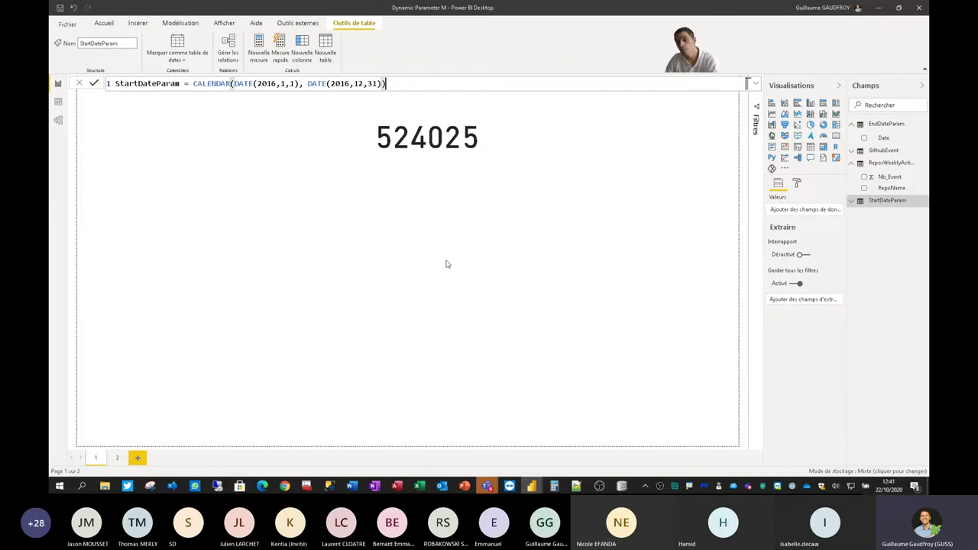
pyautogui.click(891, 125)
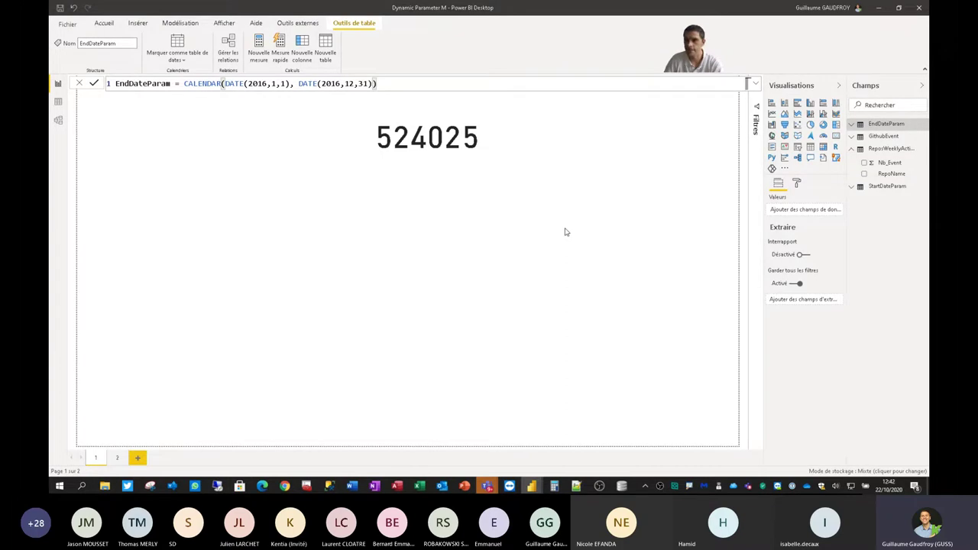
pyautogui.click(385, 260)
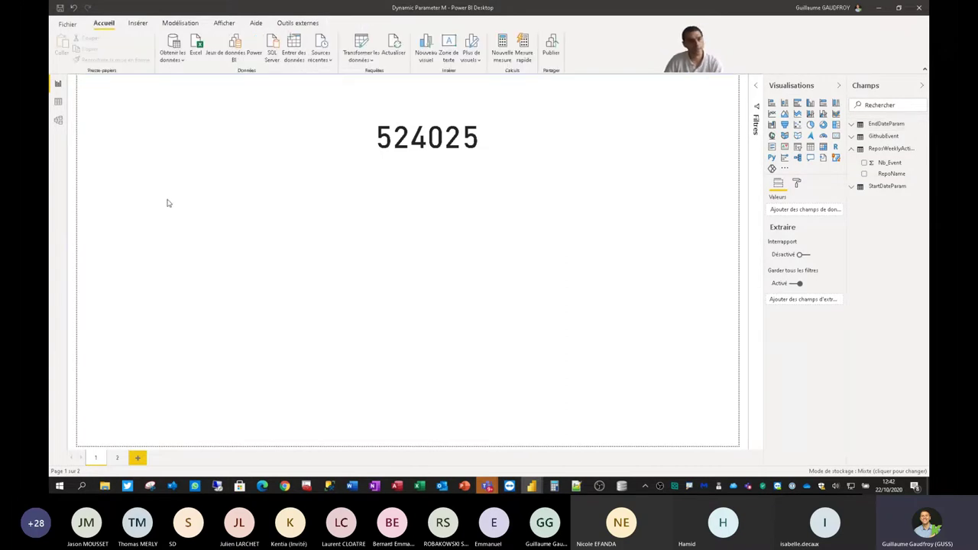
# In the model view, inspect the parameter binding in the advanced options of StartDateParam's Date column, and return to the report.
pyautogui.click(59, 121)
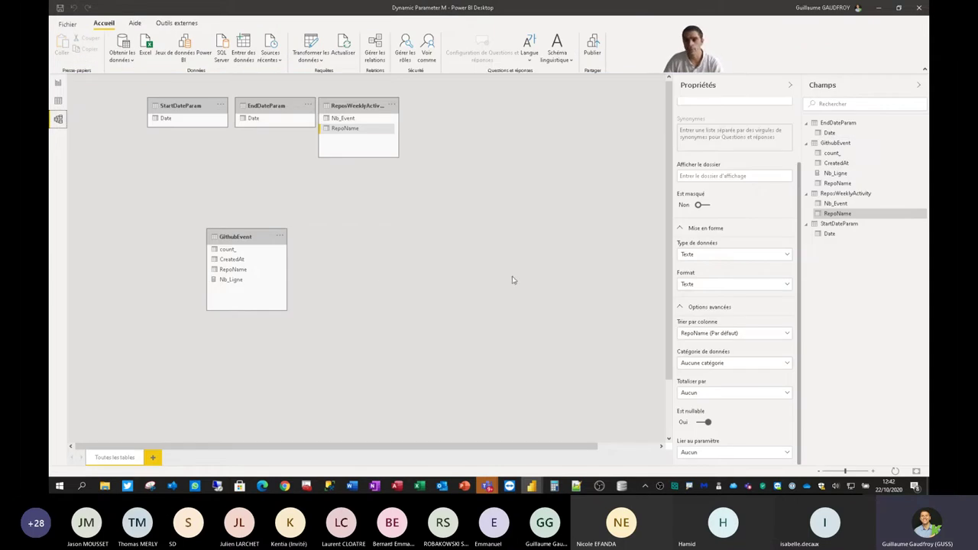
pyautogui.click(172, 120)
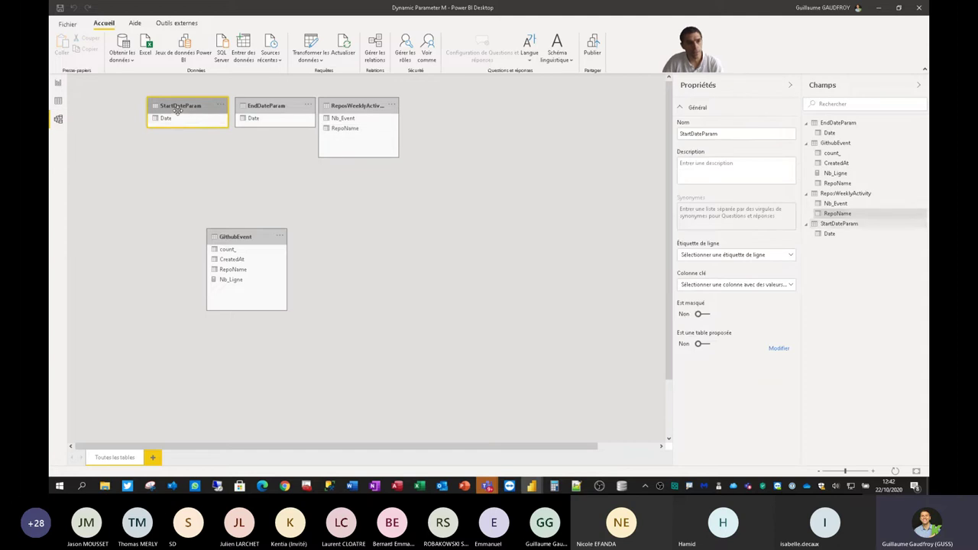
pyautogui.click(256, 107)
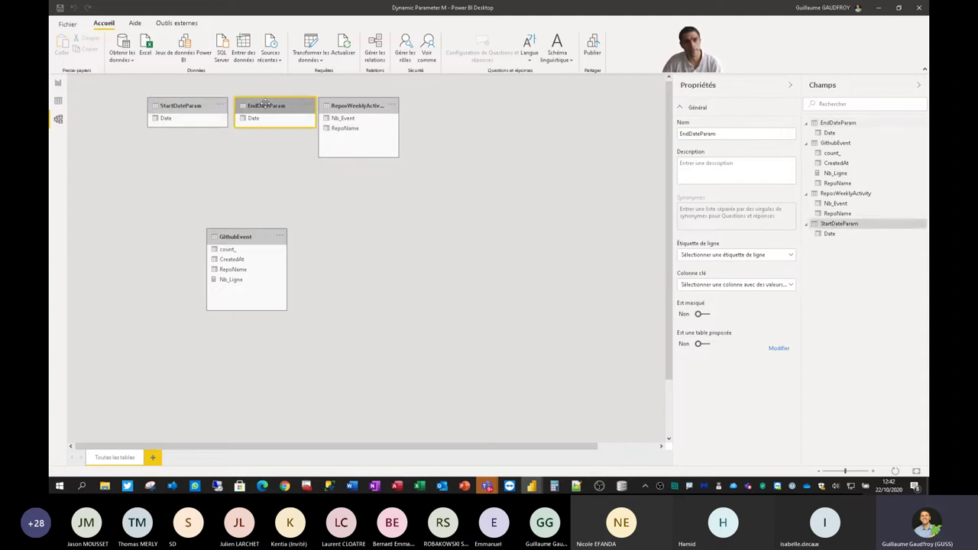
pyautogui.click(170, 121)
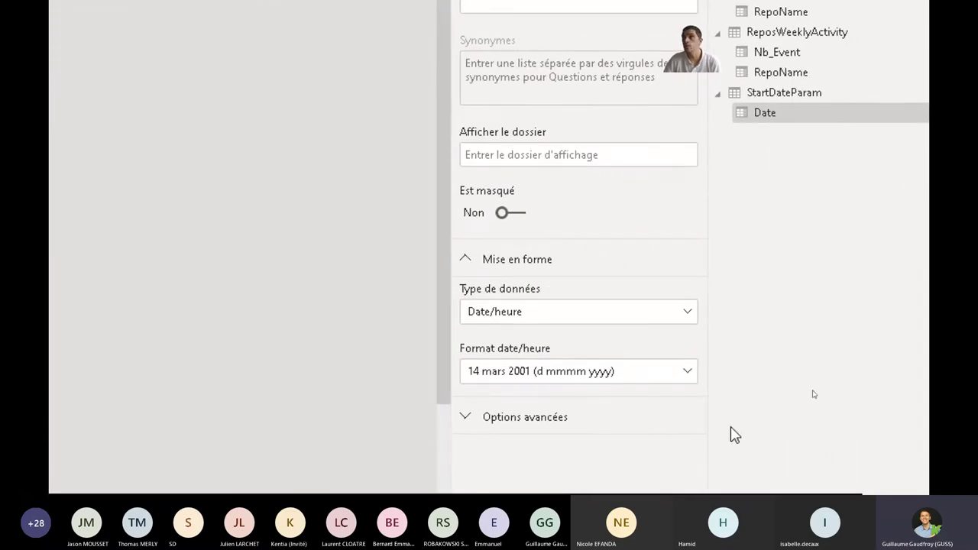
pyautogui.click(469, 389)
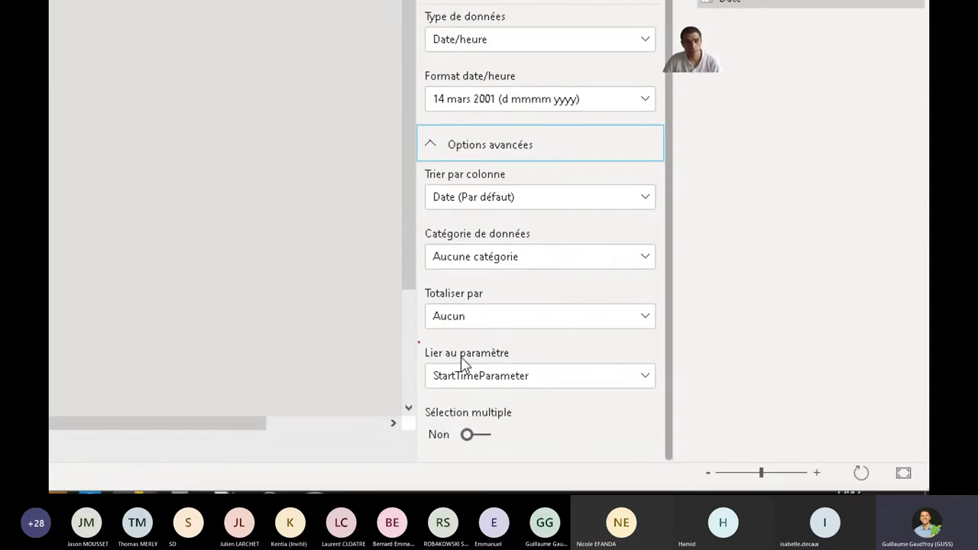
pyautogui.moveTo(418, 343)
pyautogui.mouseDown()
pyautogui.moveTo(569, 391)
pyautogui.moveTo(669, 398)
pyautogui.mouseUp()
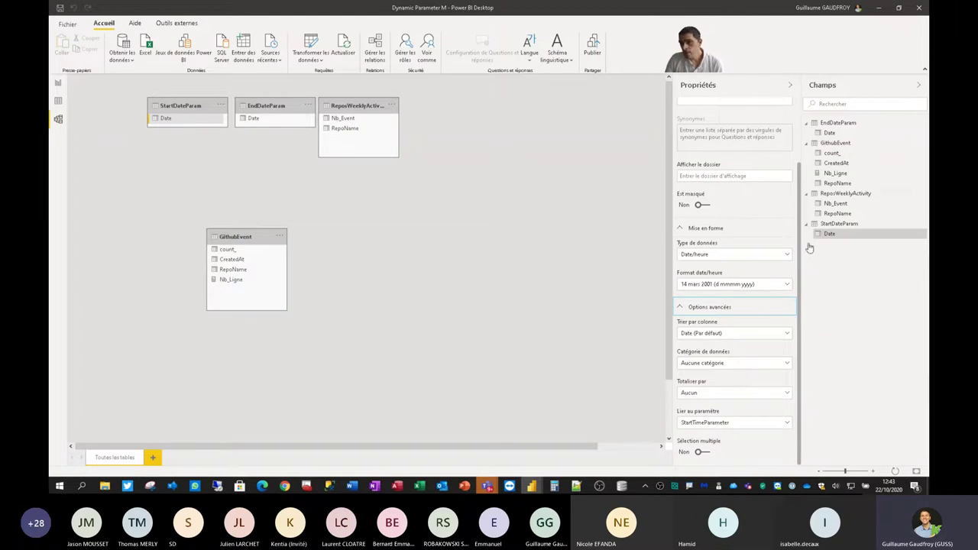
pyautogui.click(59, 82)
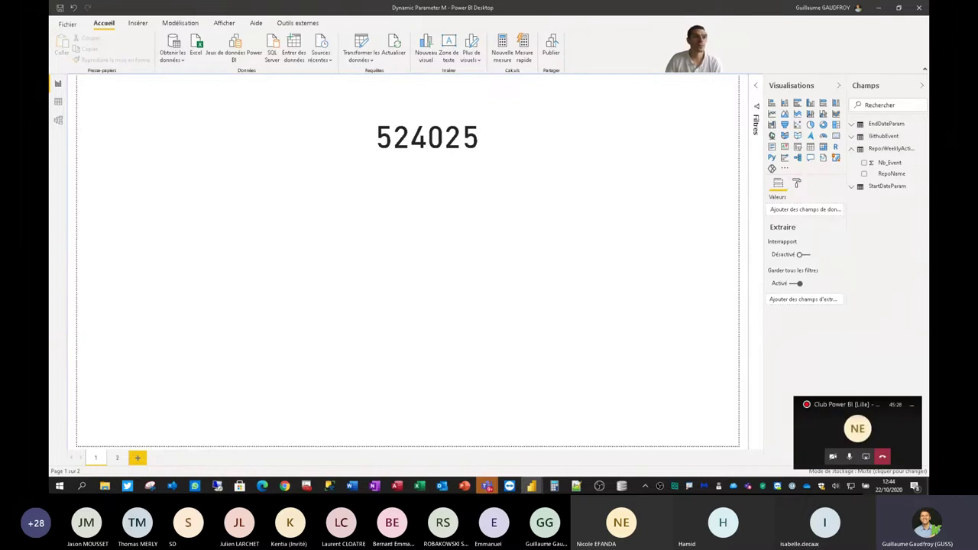
# Switch to Azure Data Explorer and run the Nb Lignes query that counts the GithubEvent rows.
pyautogui.hotkey('alt', 'Tab')
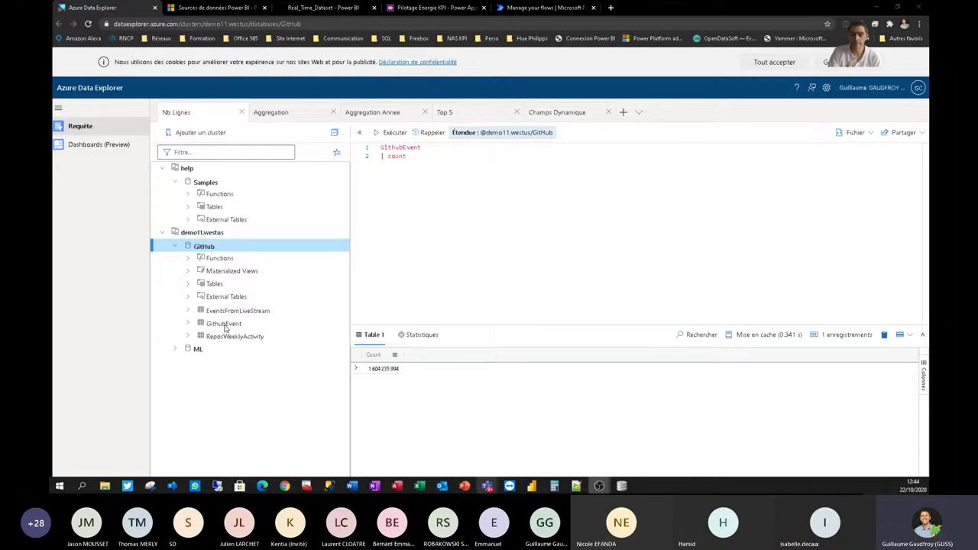
pyautogui.click(474, 209)
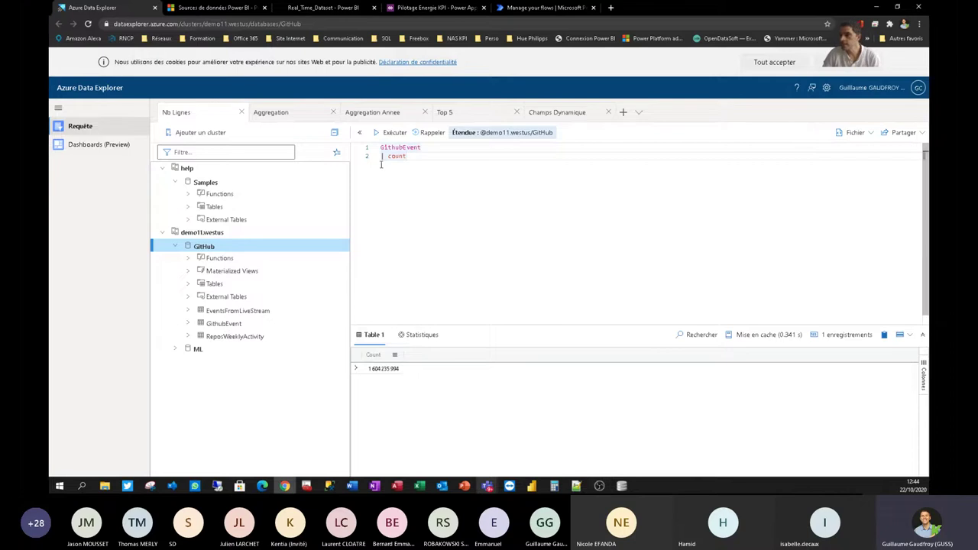
pyautogui.hotkey('ctrl', 'a')
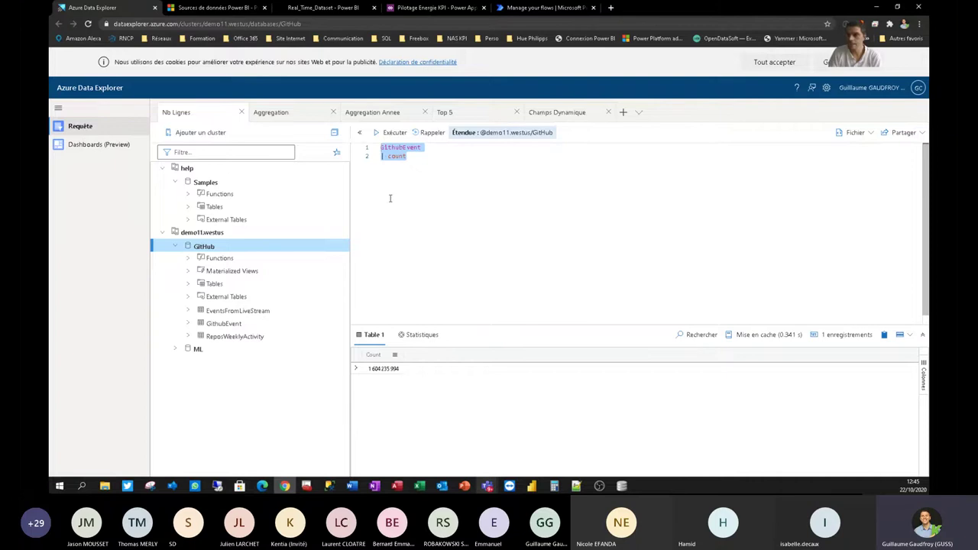
pyautogui.moveTo(526, 214); pyautogui.dragTo(359, 149)
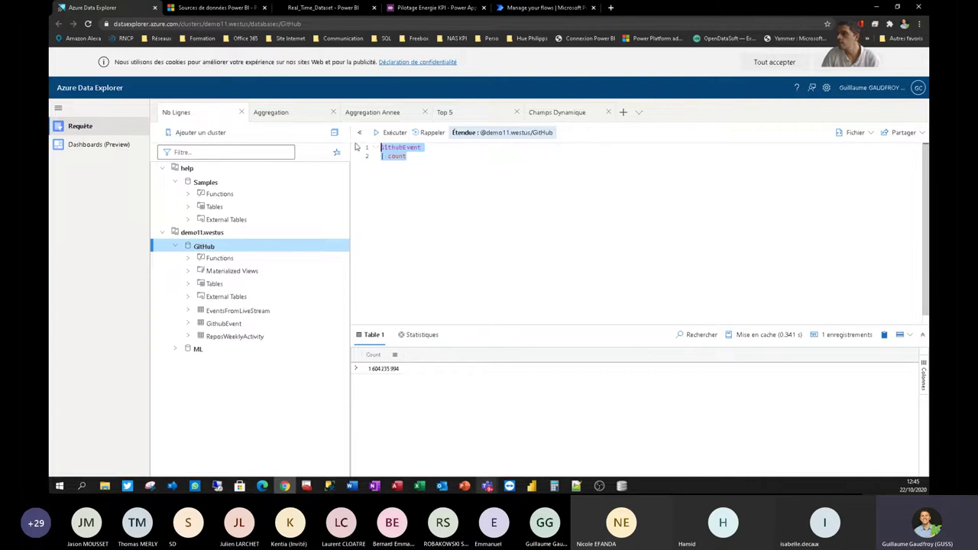
pyautogui.click(380, 134)
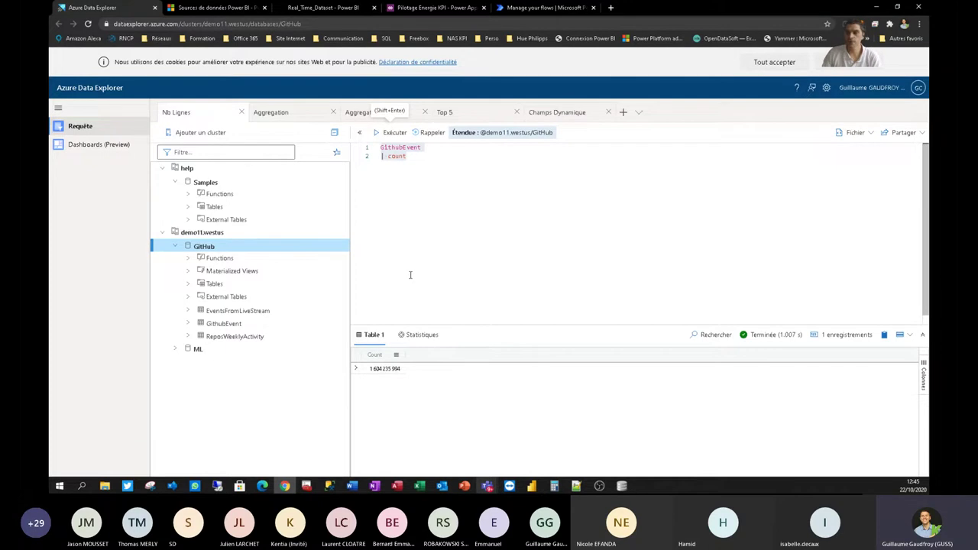
# Run the Aggregation query counting GithubEvent rows by Type, sorted by repo, and look through the results.
pyautogui.click(276, 113)
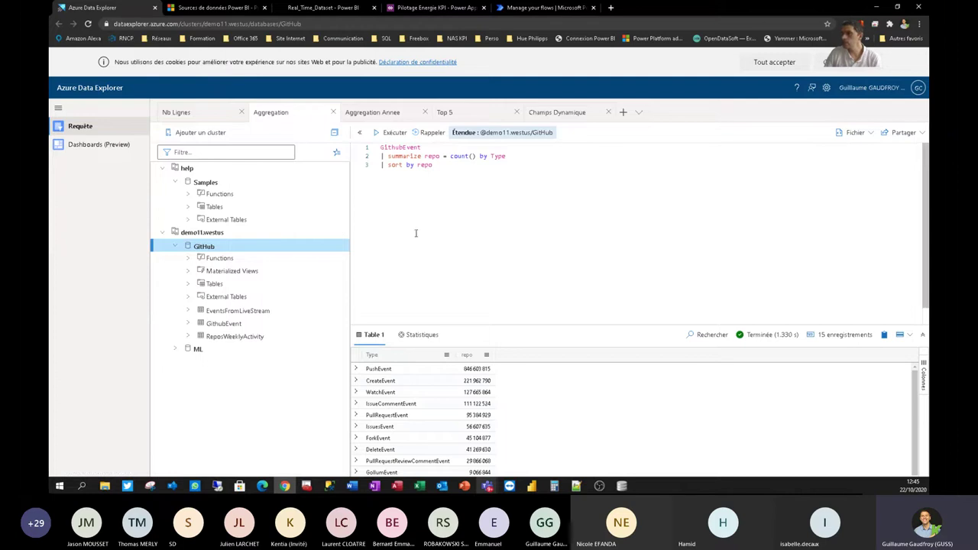
pyautogui.click(390, 132)
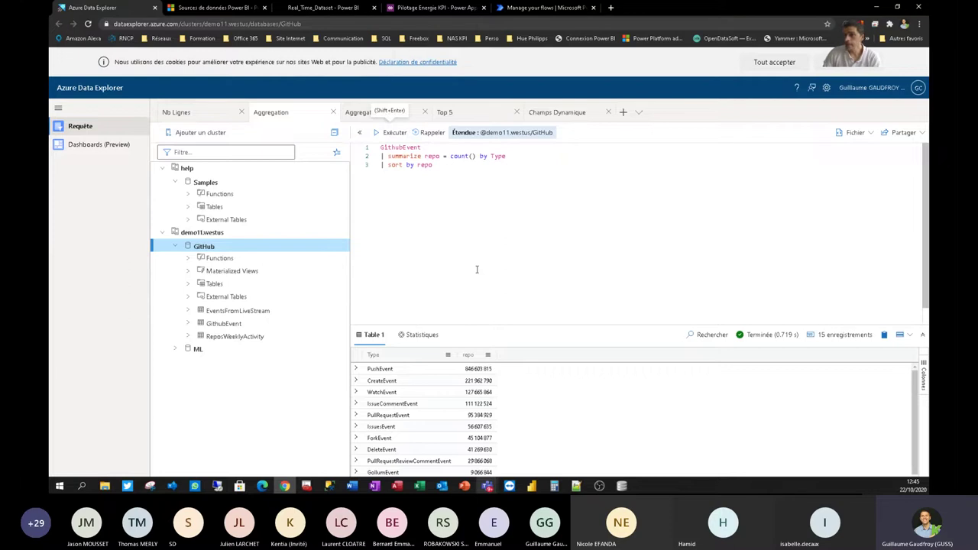
pyautogui.hotkey('ctrl', 'a')
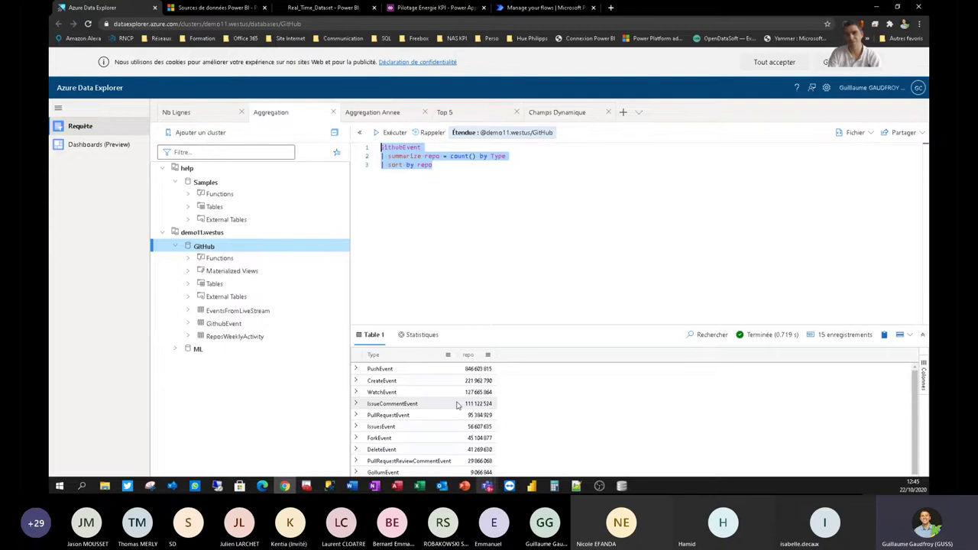
pyautogui.scroll(-2, 436, 428)
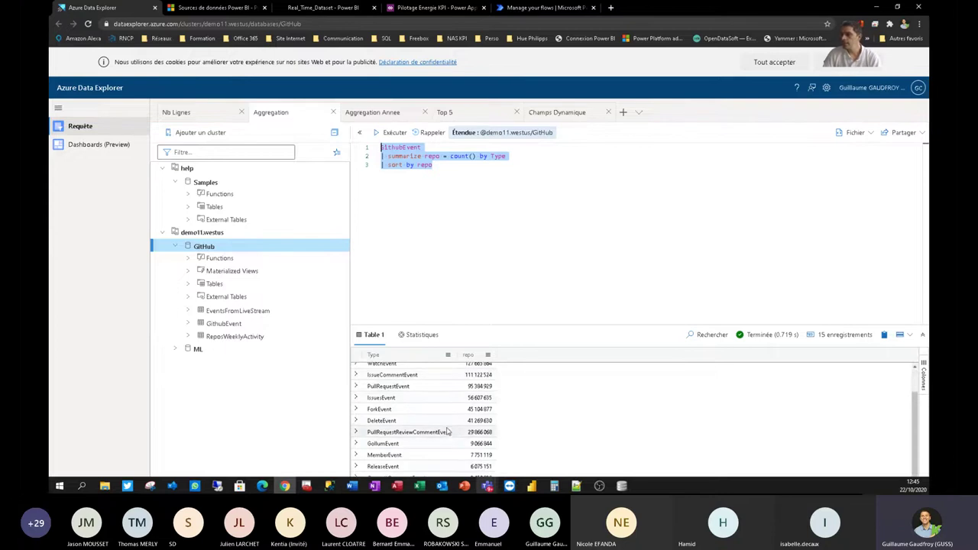
pyautogui.scroll(2, 435, 441)
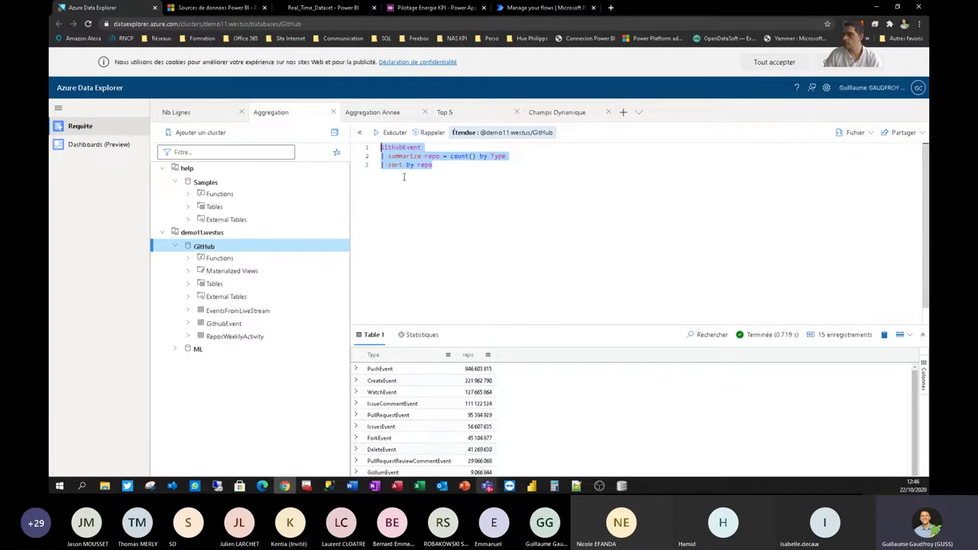
# Run the Aggregation Annee query that counts GithubEvent rows by the year of CreatedAt.
pyautogui.click(384, 113)
pyautogui.click(390, 132)
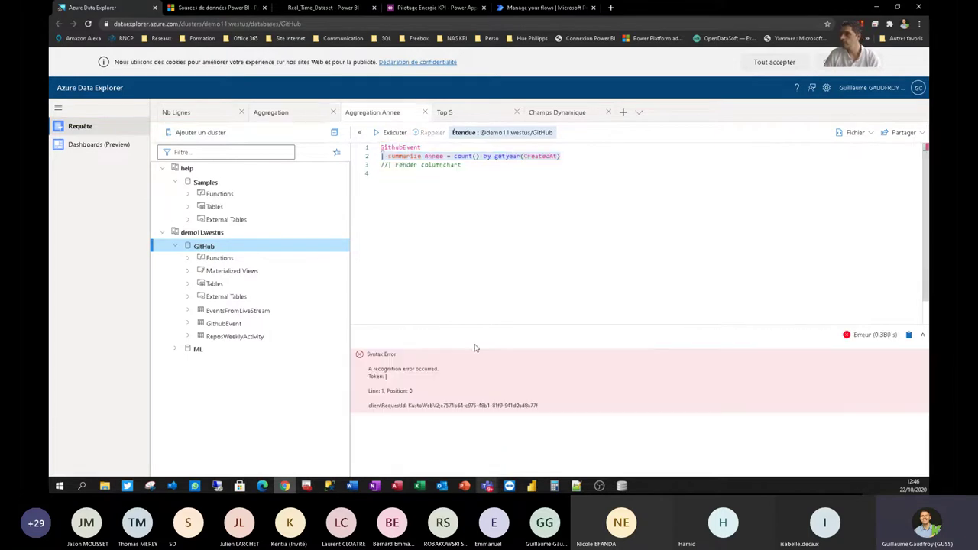
pyautogui.click(304, 113)
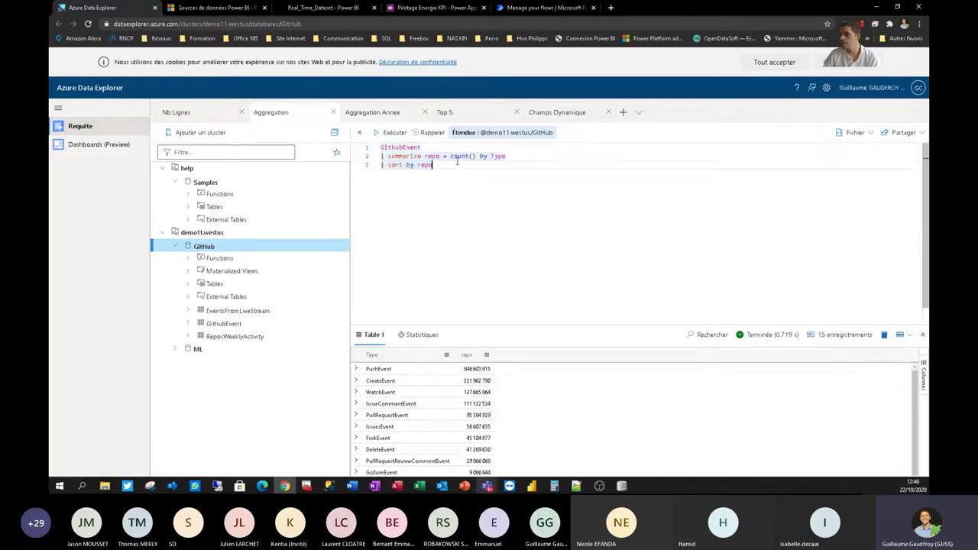
pyautogui.click(373, 112)
pyautogui.hotkey('shift', 'Return')
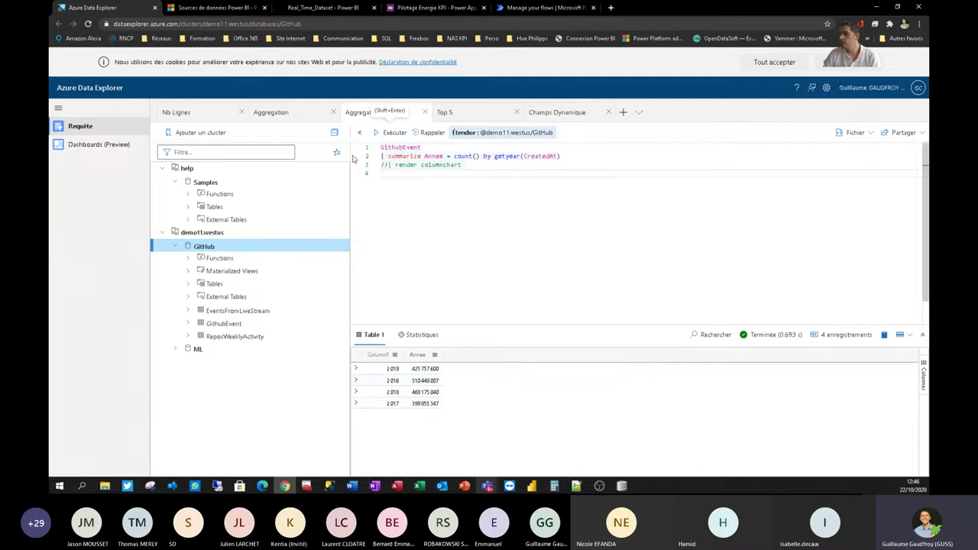
# Review the Nb Lignes query result, switch to Power BI Desktop and select the count card on report page 1.
pyautogui.click(202, 113)
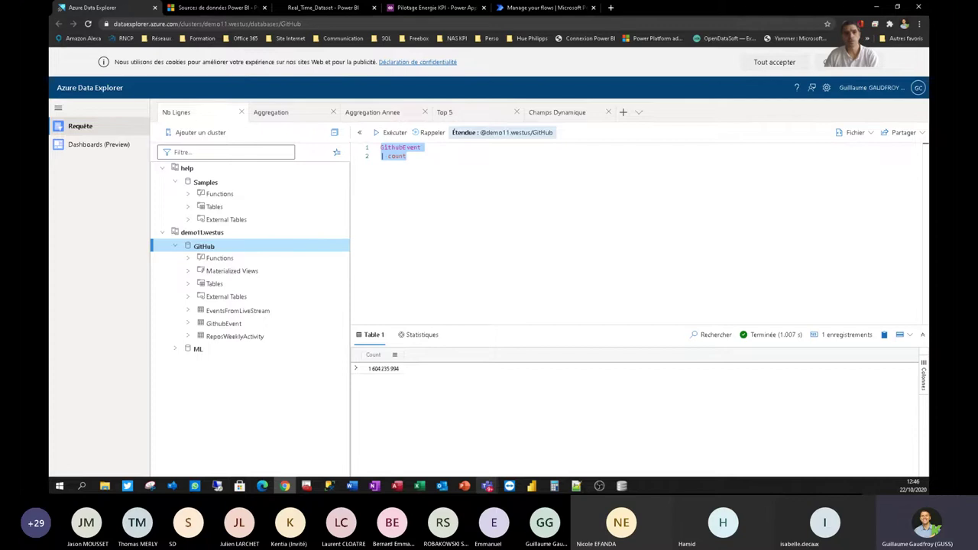
pyautogui.hotkey('alt', 'Tab')
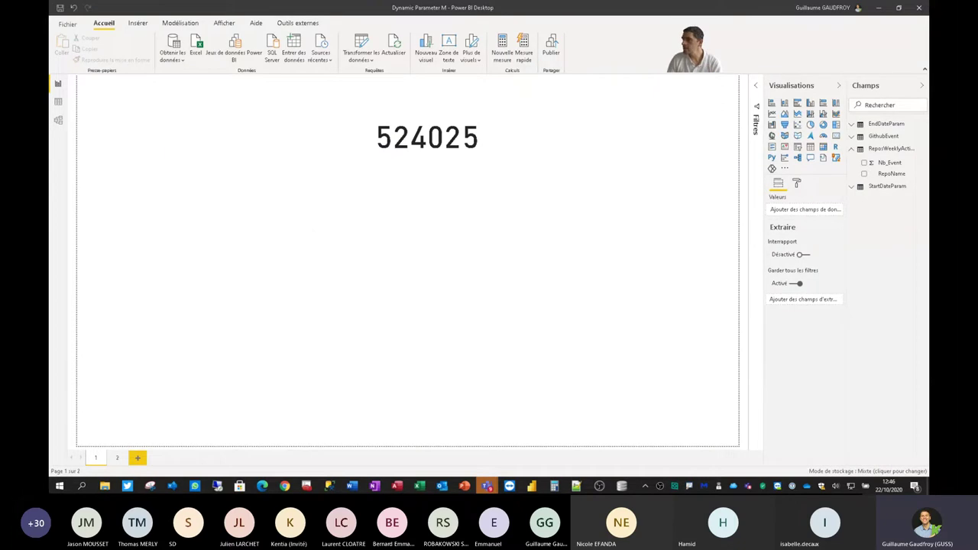
pyautogui.click(409, 131)
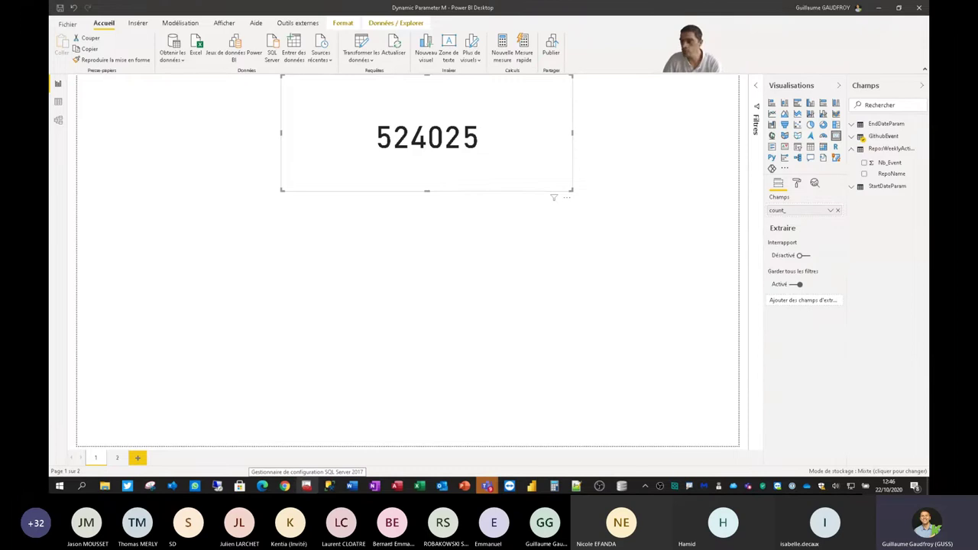
pyautogui.moveTo(284, 486)
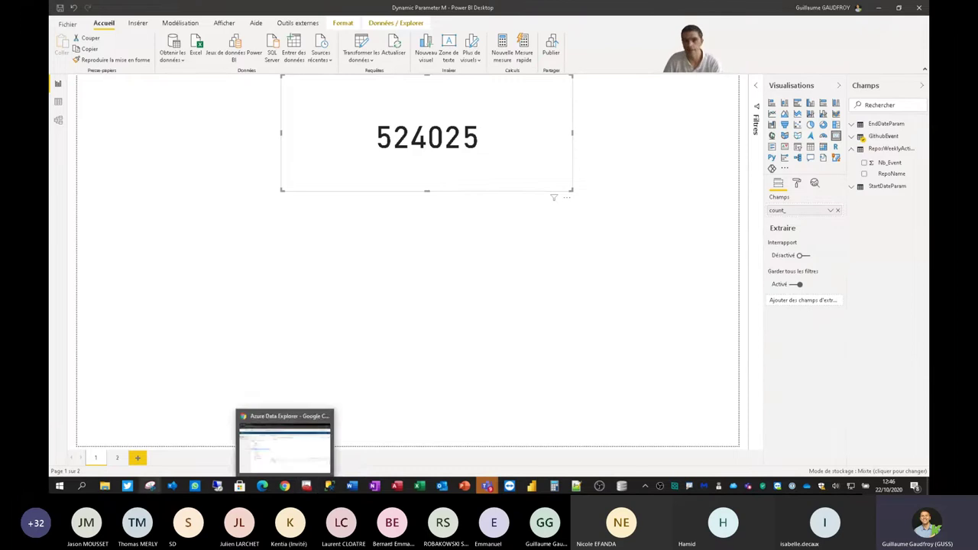
# In the Power Query editor, examine the GithubEvent query's M code in the advanced editor and close it without changes.
pyautogui.click(368, 43)
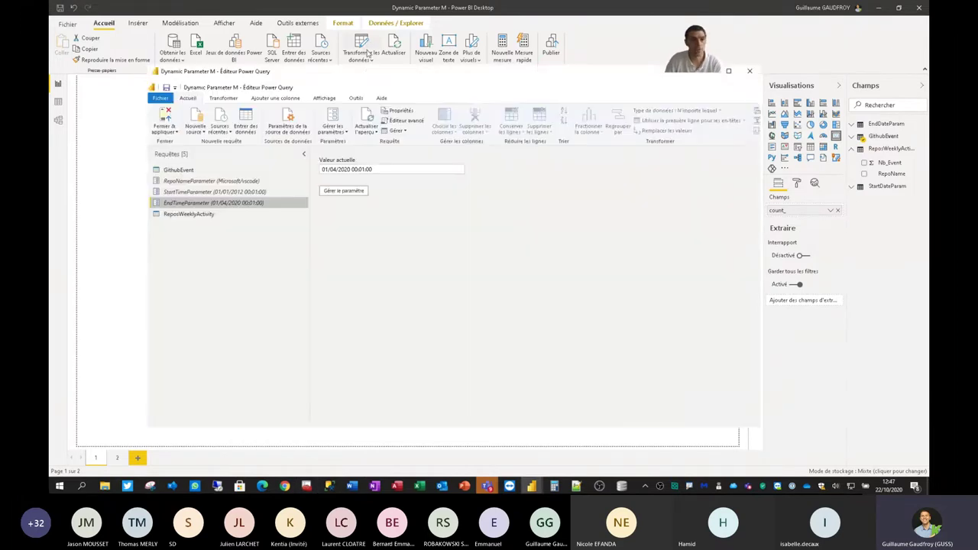
pyautogui.click(728, 71)
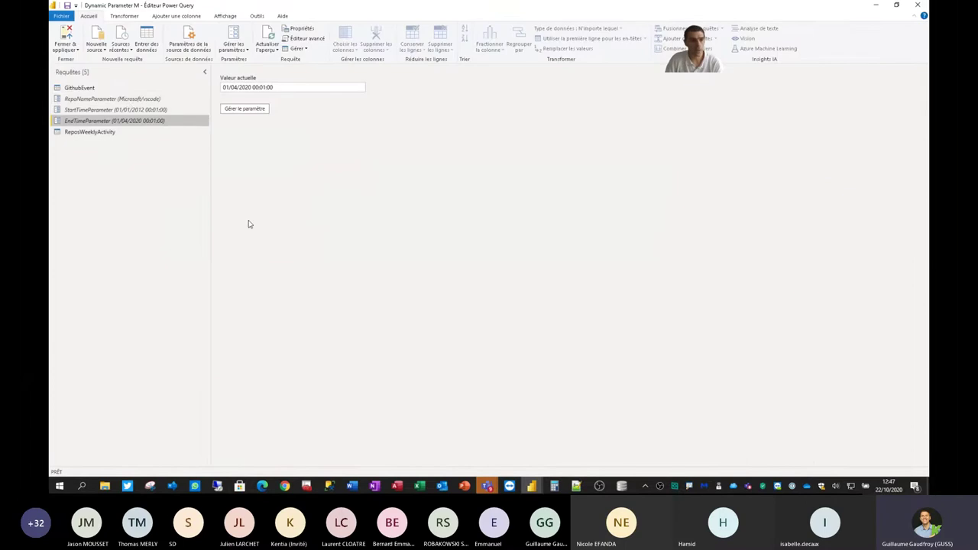
pyautogui.click(122, 88)
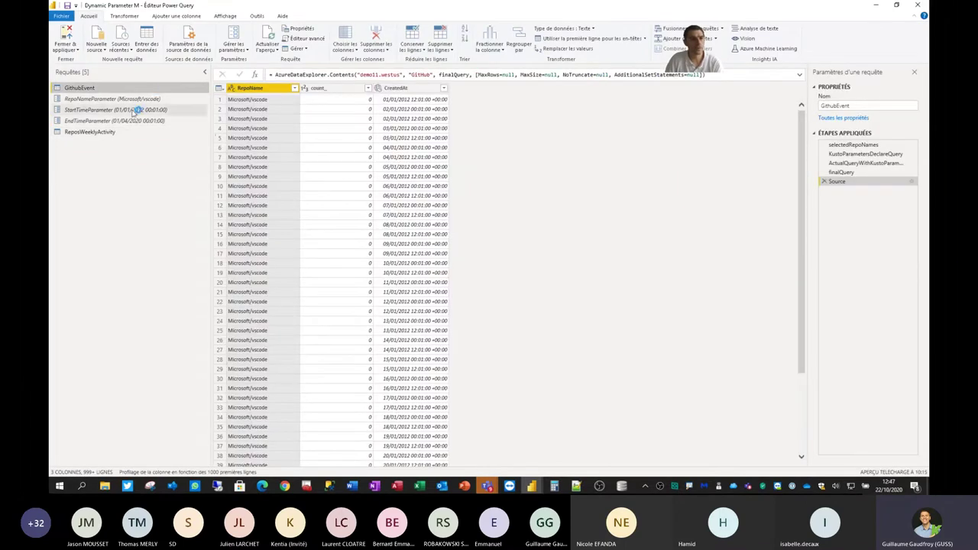
pyautogui.click(292, 38)
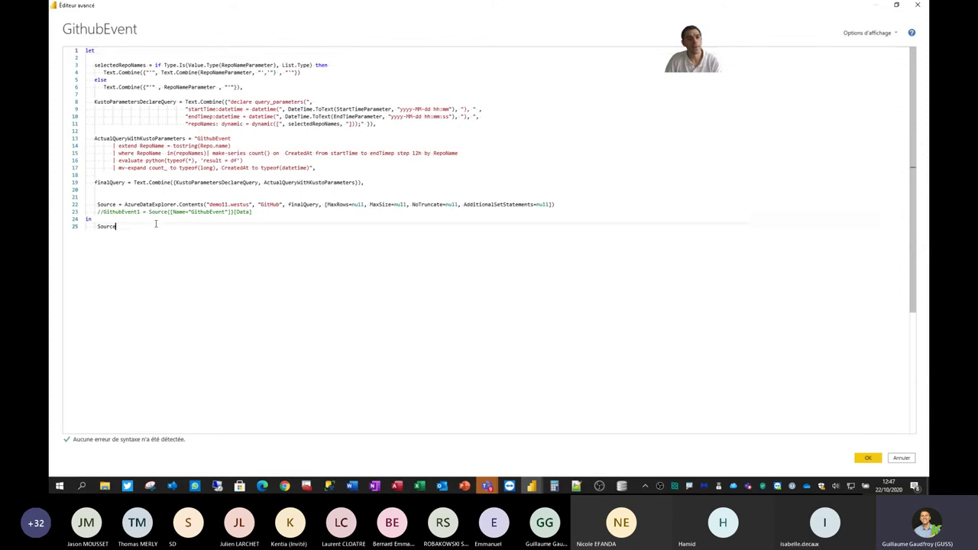
pyautogui.hotkey('ctrl', 'a')
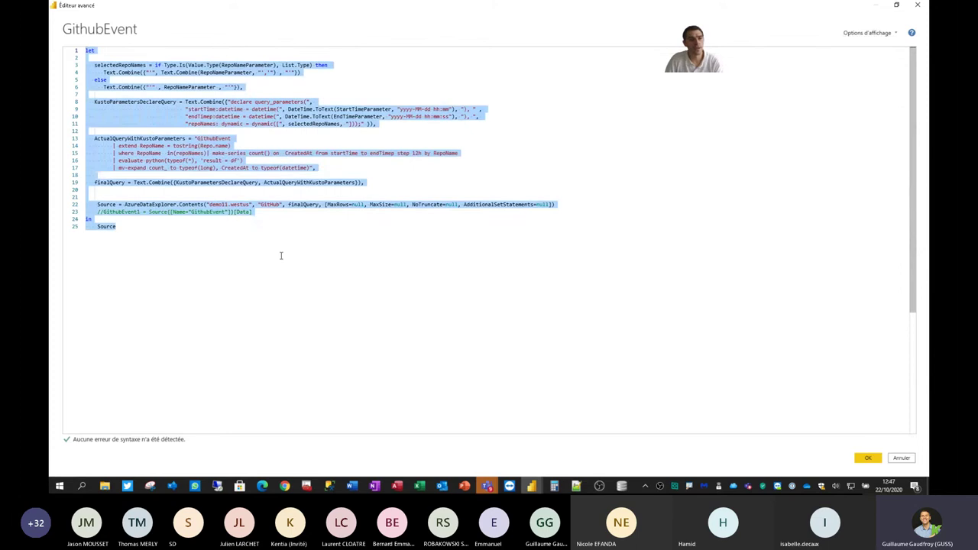
pyautogui.click(280, 255)
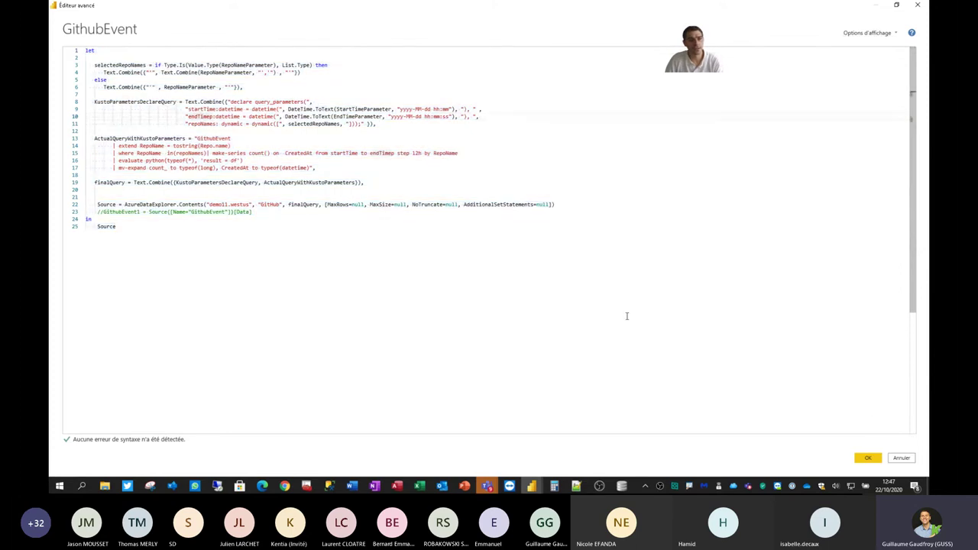
pyautogui.click(904, 458)
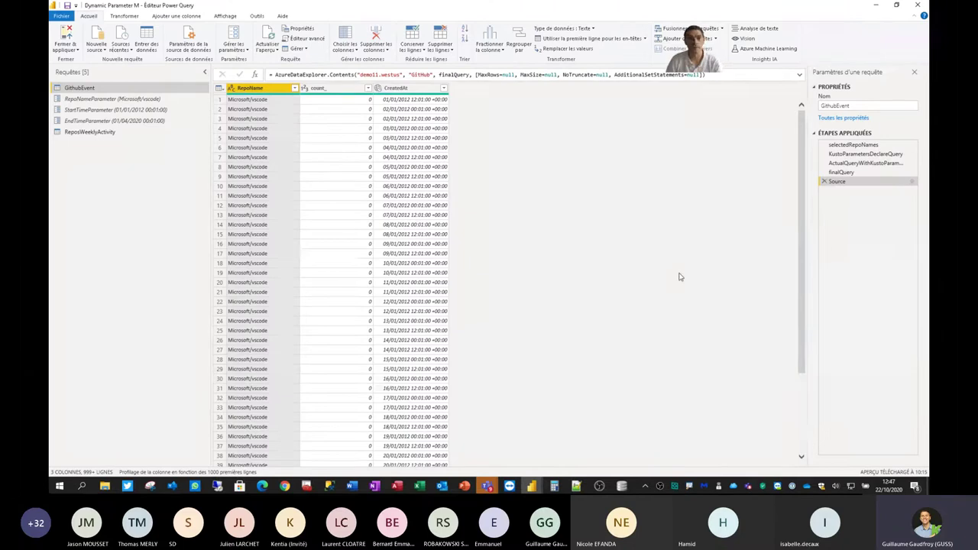
# Inspect RepoNameParameter's current value and definition in the parameter dialogs, cancel both without changes and return to the report.
pyautogui.click(109, 105)
pyautogui.moveTo(277, 87); pyautogui.dragTo(222, 107)
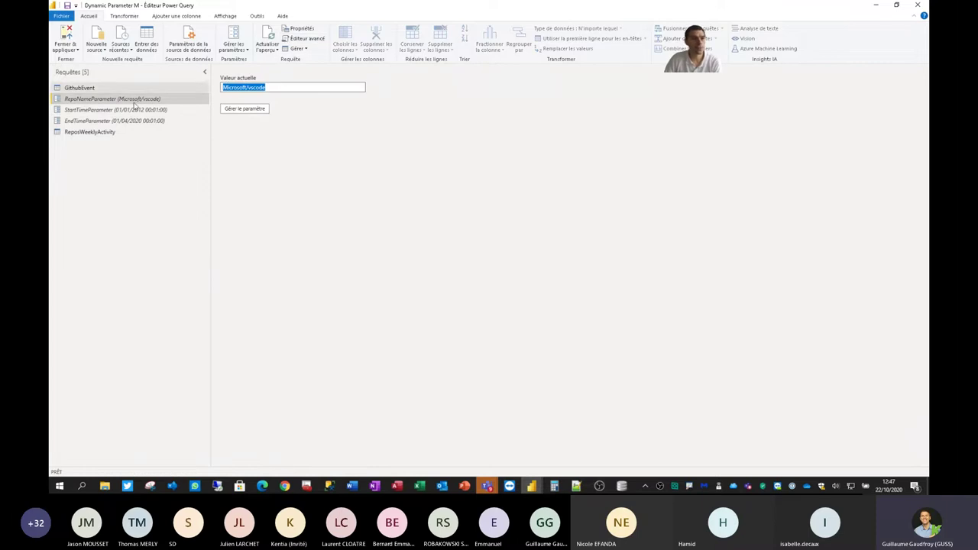
pyautogui.click(241, 51)
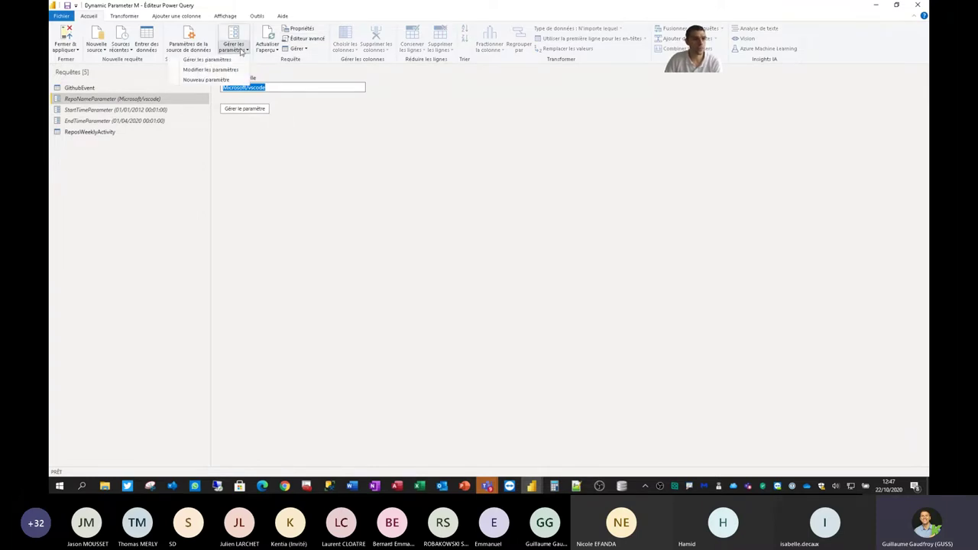
pyautogui.click(218, 70)
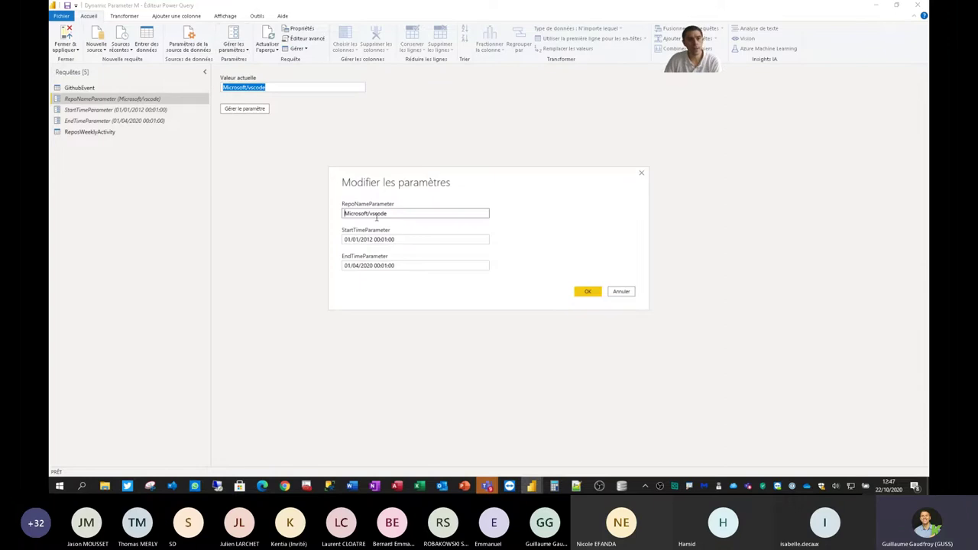
pyautogui.click(632, 292)
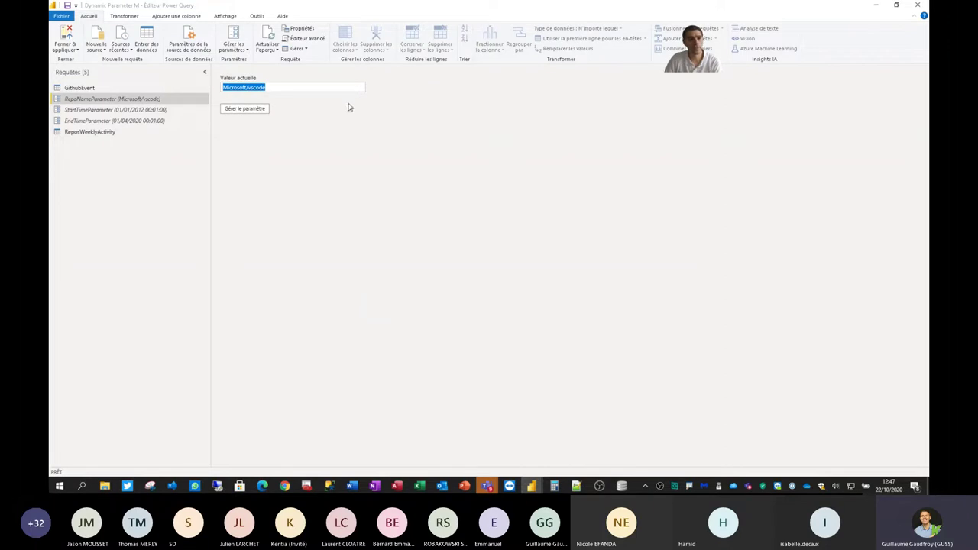
pyautogui.click(238, 51)
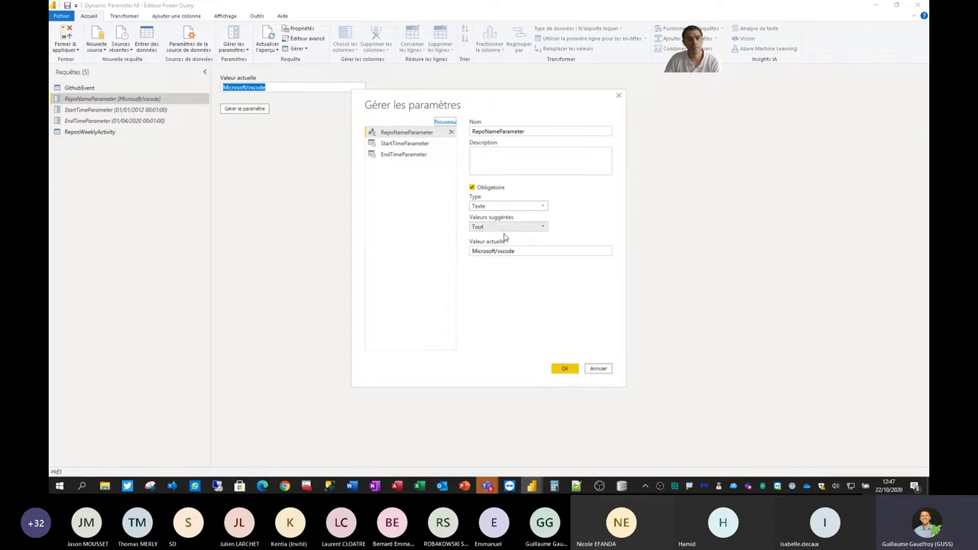
pyautogui.moveTo(527, 253); pyautogui.dragTo(461, 250)
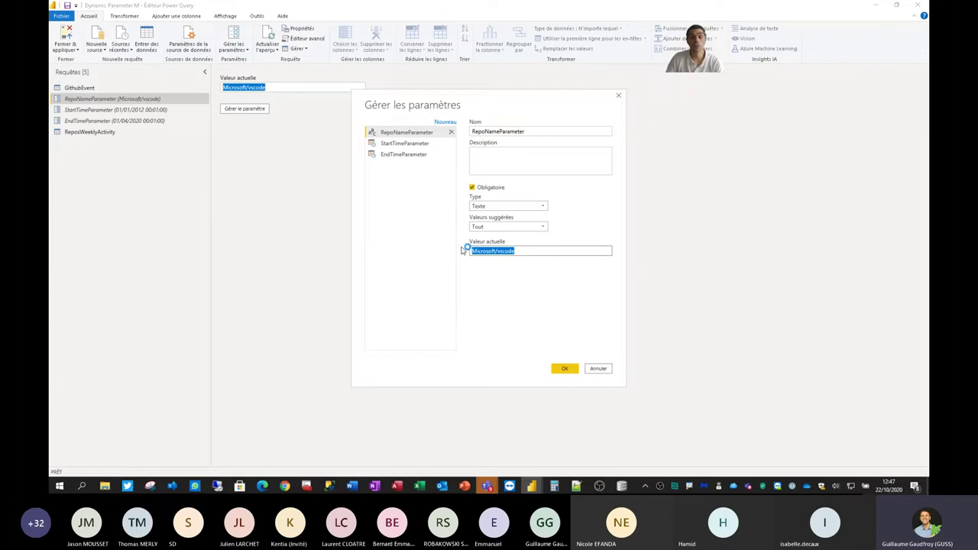
pyautogui.click(596, 368)
pyautogui.click(883, 7)
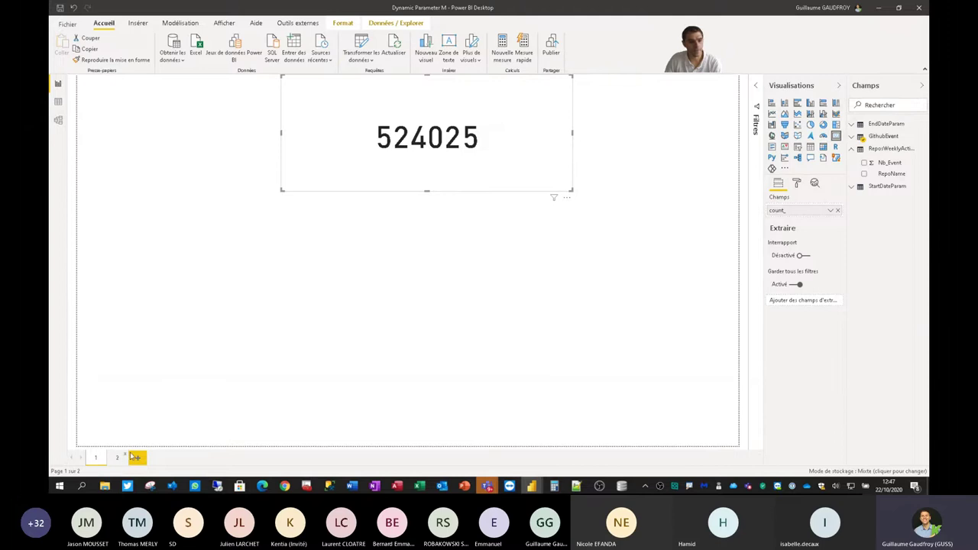
# View the end-date slicer on report page 2, and inspect the parameter binding of StartDateParam's Date column in the model view.
pyautogui.click(117, 457)
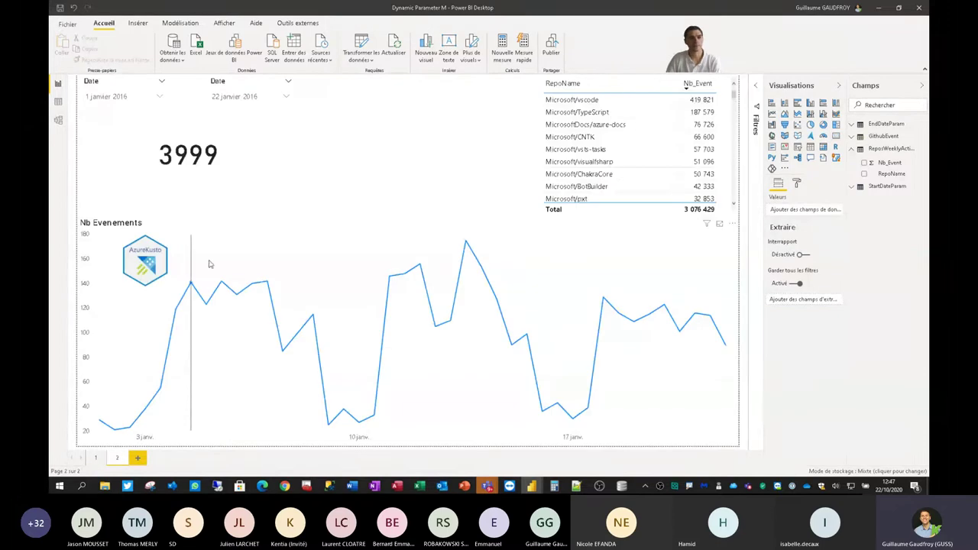
pyautogui.click(288, 99)
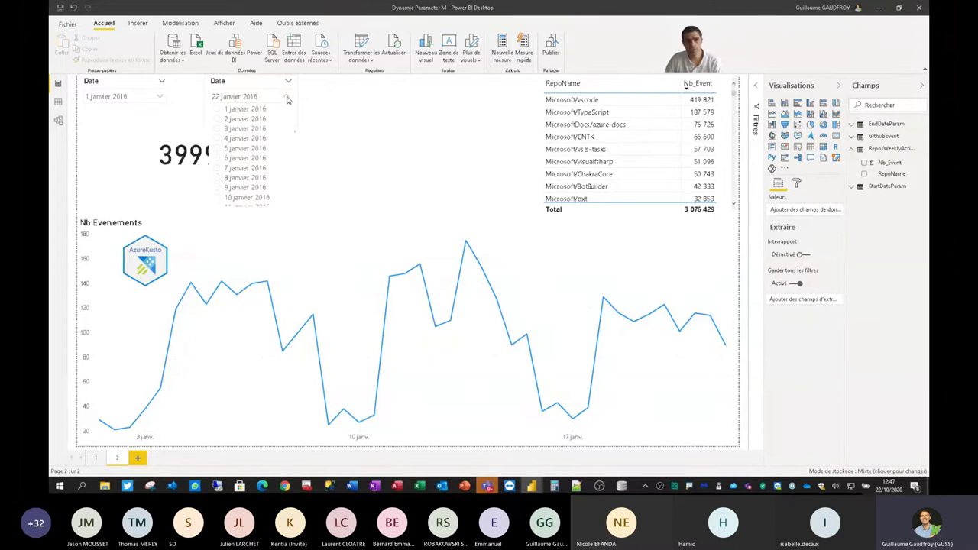
pyautogui.click(59, 120)
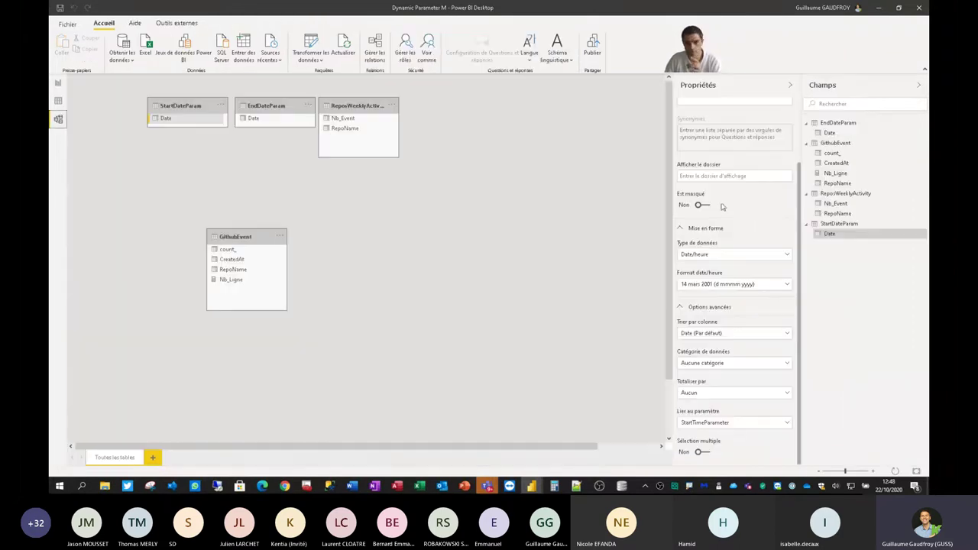
pyautogui.click(830, 132)
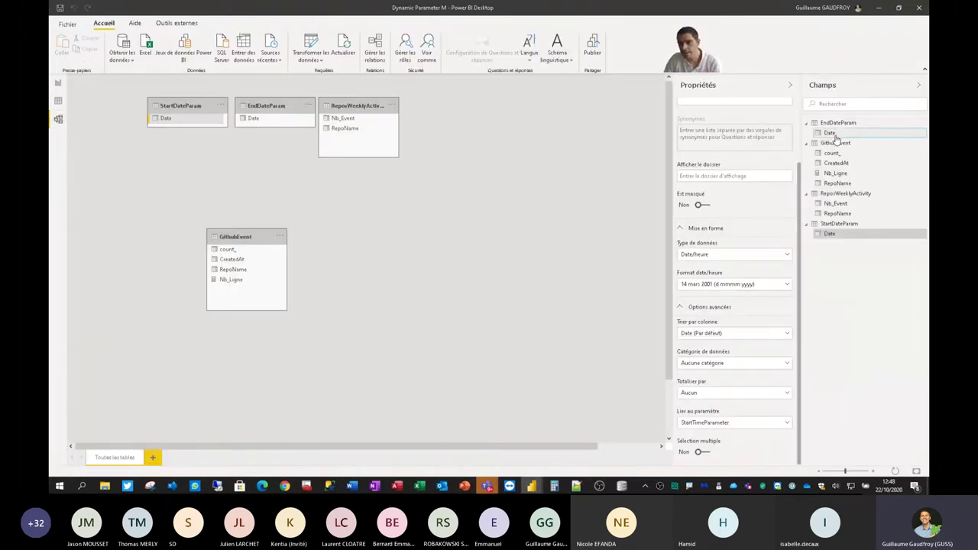
pyautogui.click(830, 233)
pyautogui.click(711, 386)
pyautogui.scroll(-2, 746, 428)
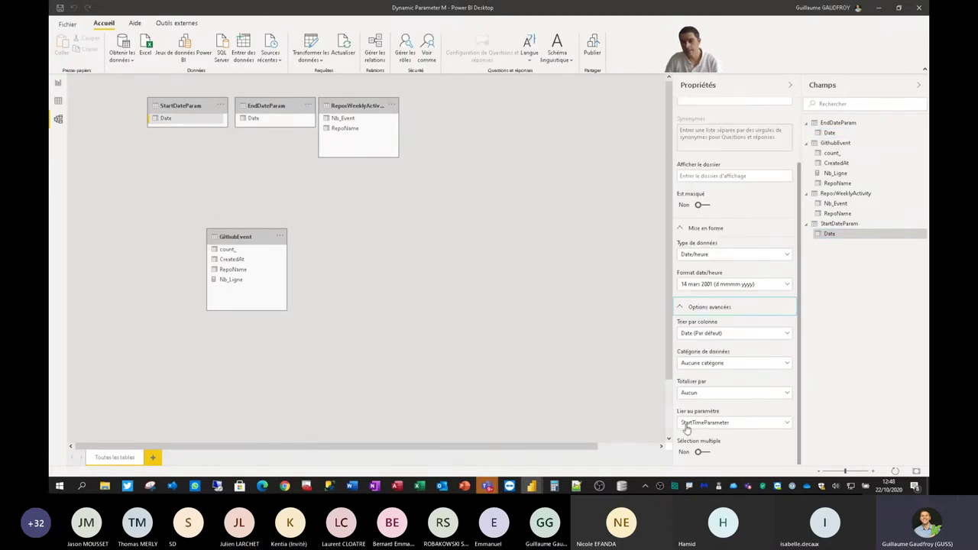
pyautogui.moveTo(674, 411); pyautogui.dragTo(796, 433)
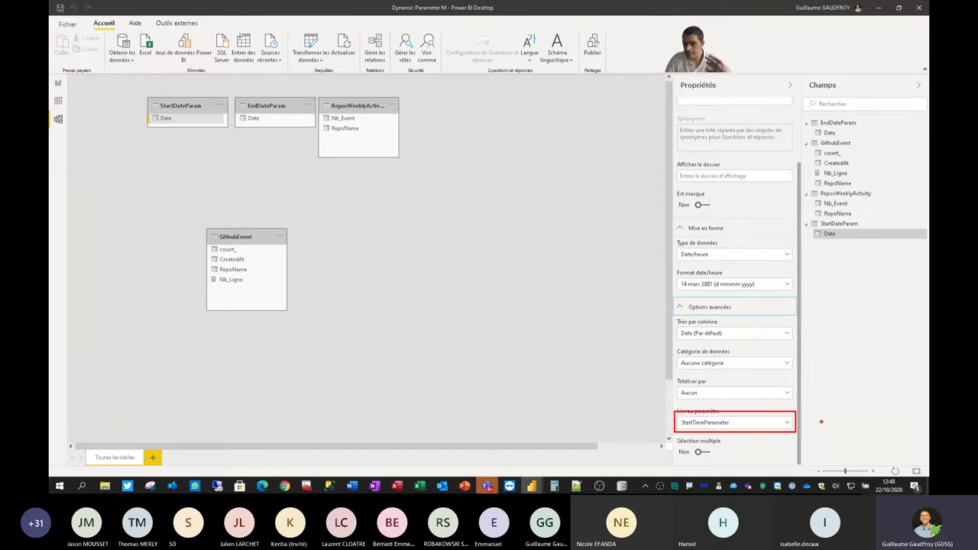
# Back on the report, try 24, 25, 22, 23 and 26 January 2016 in the end-date slicer, finishing on 22 January 2016.
pyautogui.click(58, 82)
pyautogui.click(286, 97)
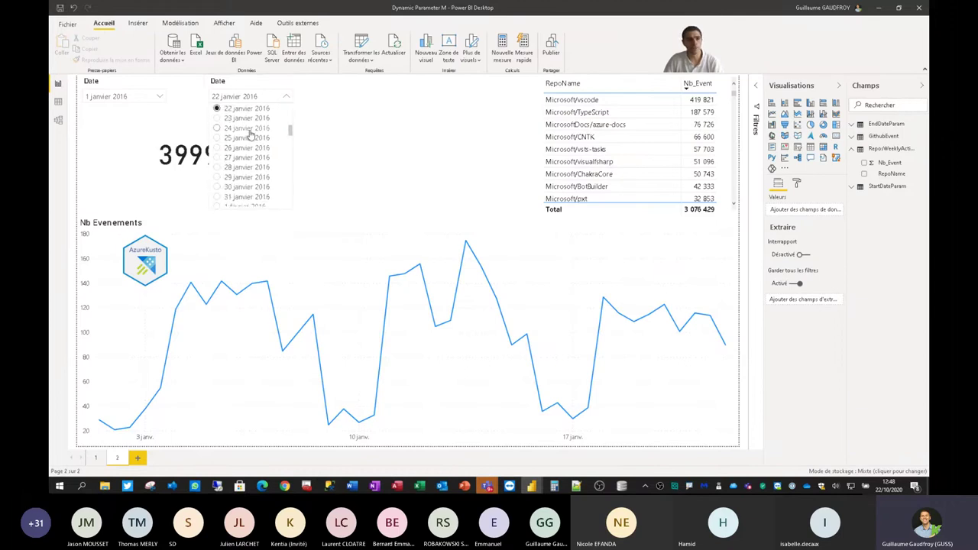
pyautogui.click(248, 128)
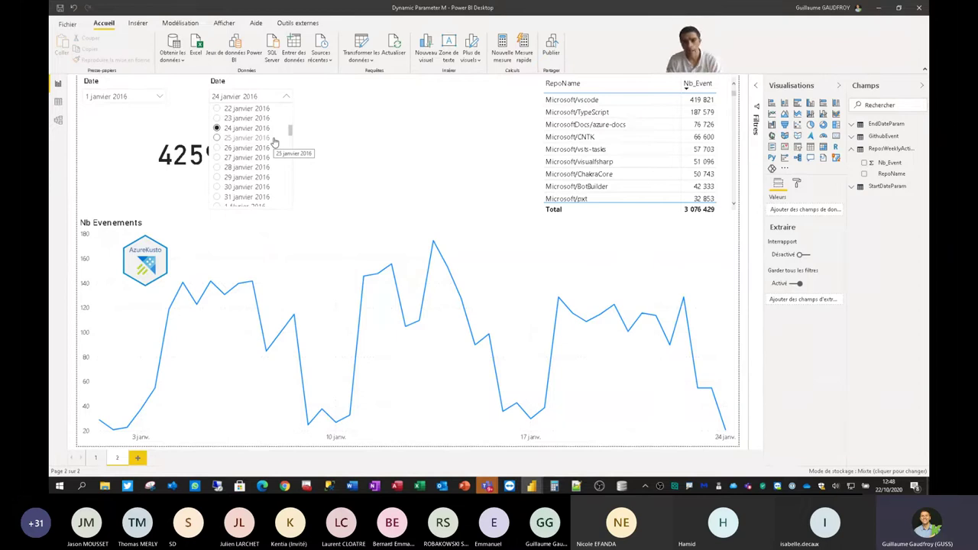
pyautogui.click(264, 139)
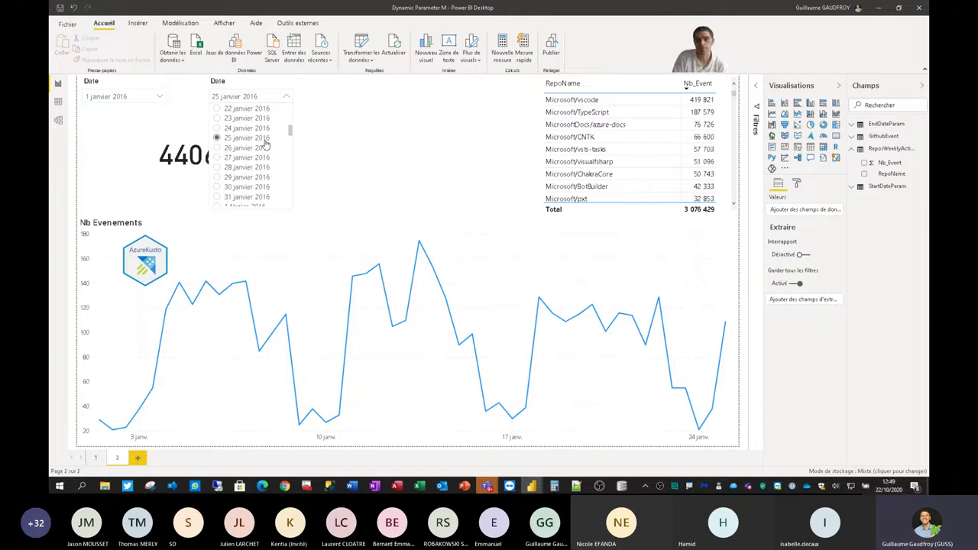
pyautogui.click(231, 108)
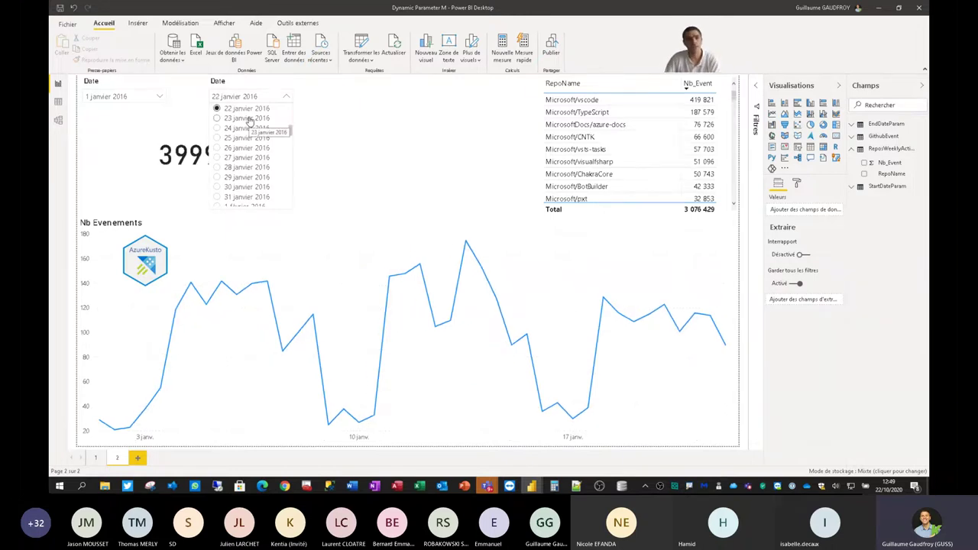
pyautogui.click(246, 120)
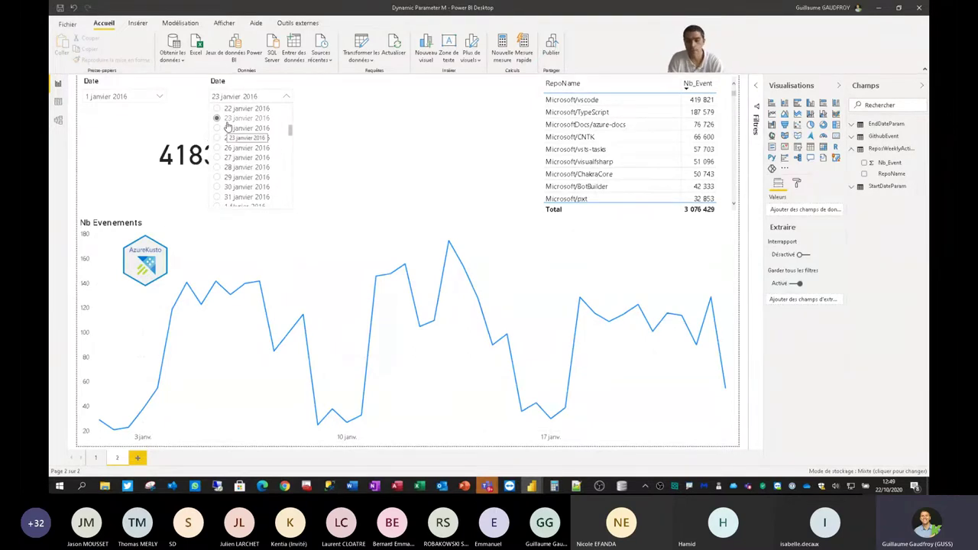
pyautogui.click(267, 147)
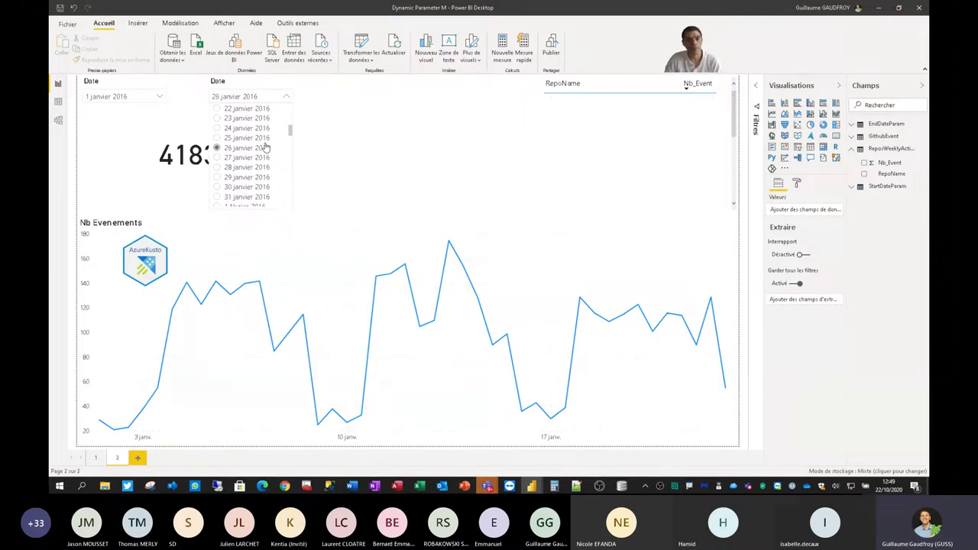
pyautogui.click(239, 109)
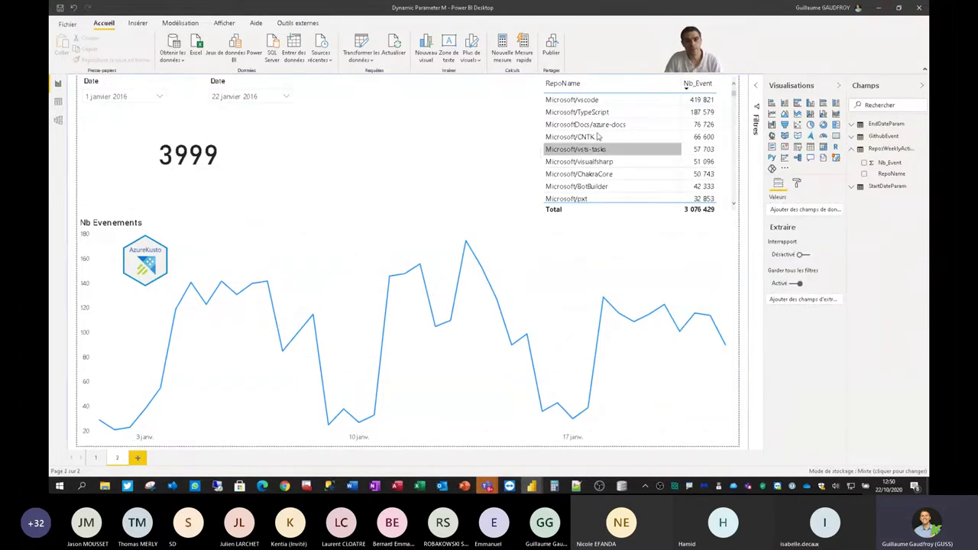
# Filter the report page by Microsoft/vscode, and switch the selection to Microsoft/TypeScript in the repository table.
pyautogui.click(596, 101)
pyautogui.click(596, 114)
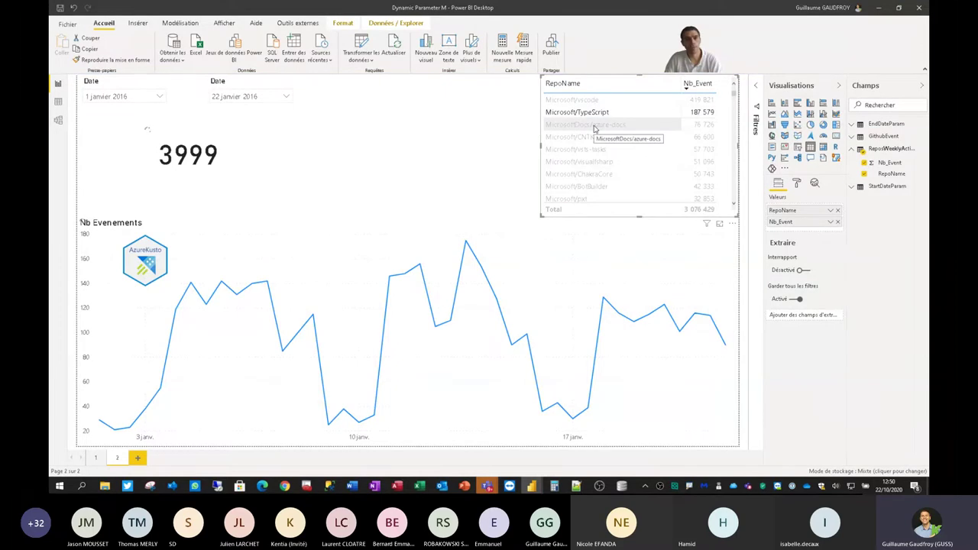
# Clear the repository selection in the report's RepoName table.
pyautogui.click(594, 127)
pyautogui.click(594, 113)
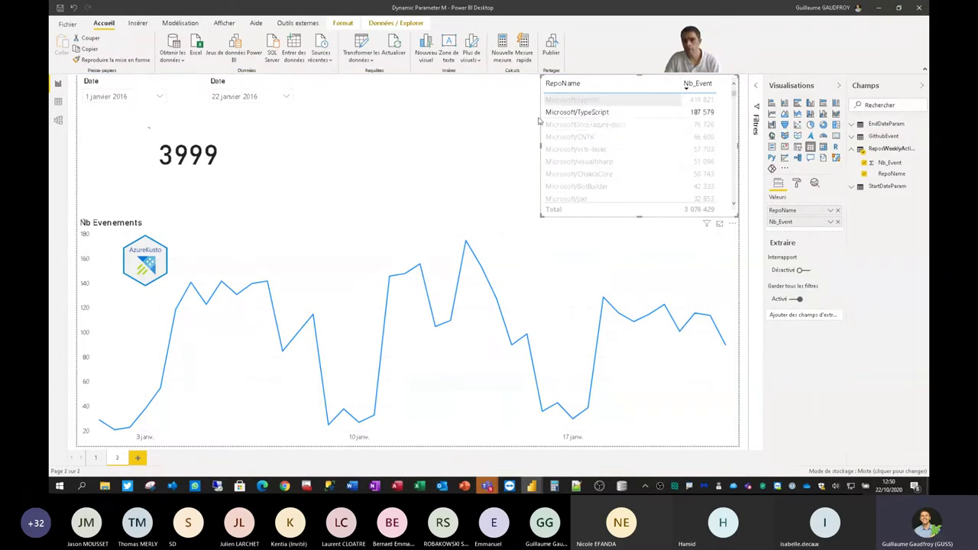
pyautogui.click(564, 102)
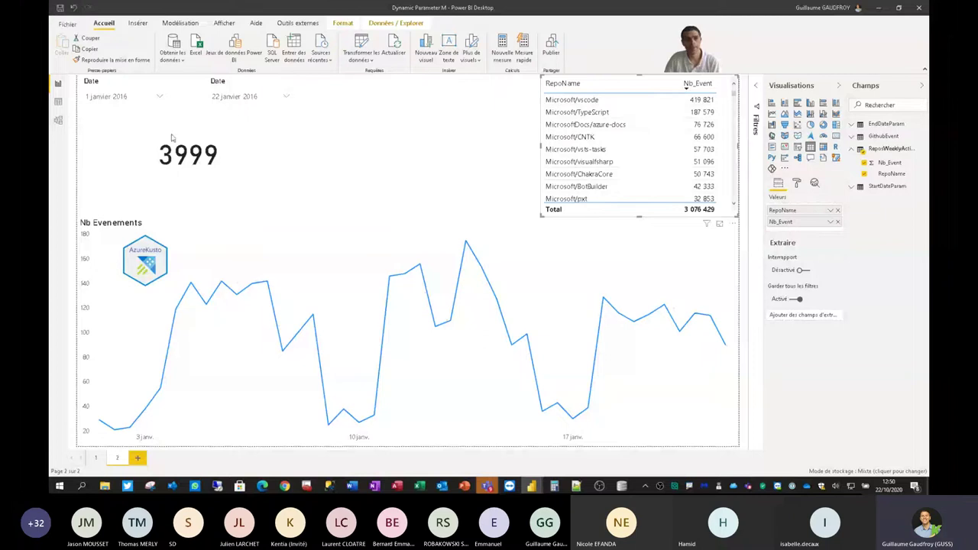
# In the model view, bind the RepoName column of ReposWeeklyActivity to RepoNameParameter.
pyautogui.click(58, 120)
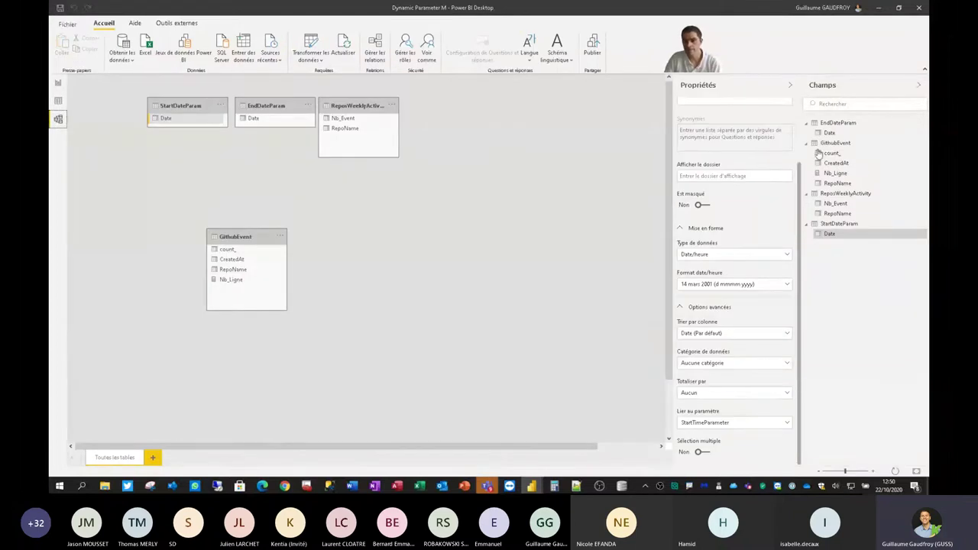
pyautogui.click(837, 213)
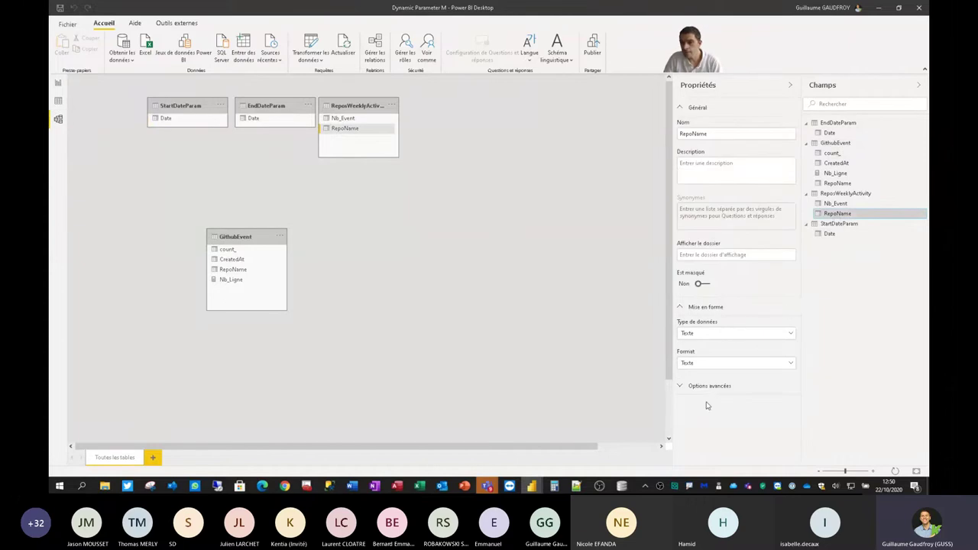
pyautogui.click(682, 388)
pyautogui.scroll(-1, 741, 394)
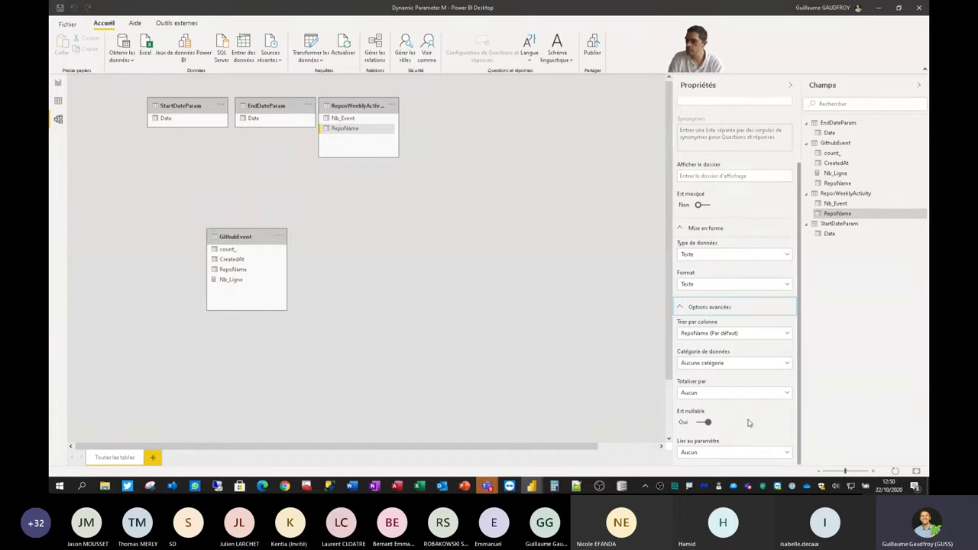
pyautogui.click(763, 457)
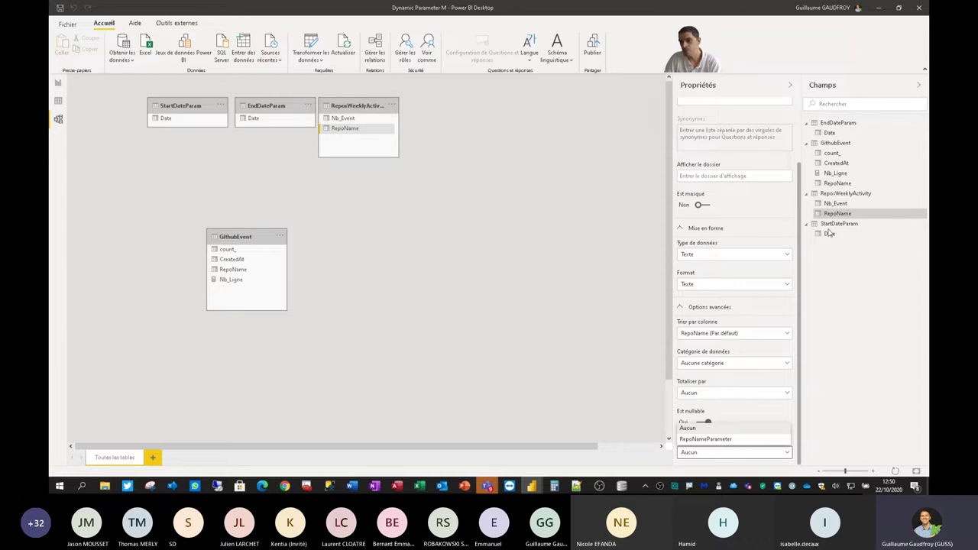
pyautogui.click(714, 441)
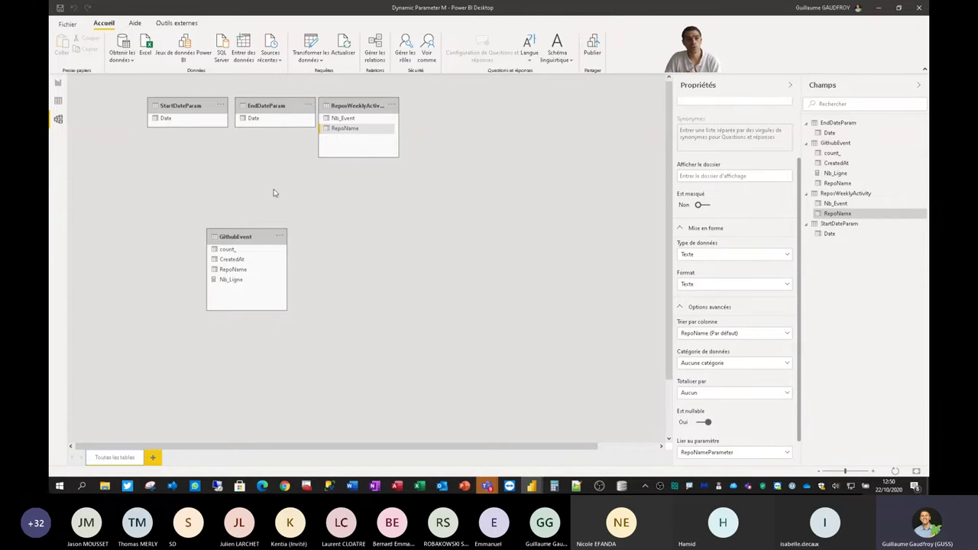
# Back on the report, filter by Microsoft/vscode, Microsoft/TypeScript and both together, finishing on Microsoft/vscode alone.
pyautogui.click(57, 84)
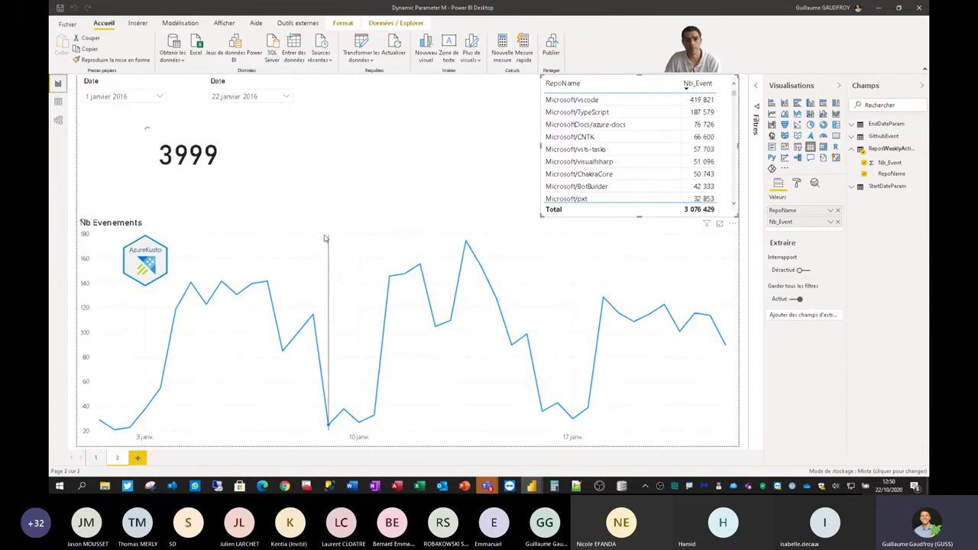
pyautogui.click(616, 100)
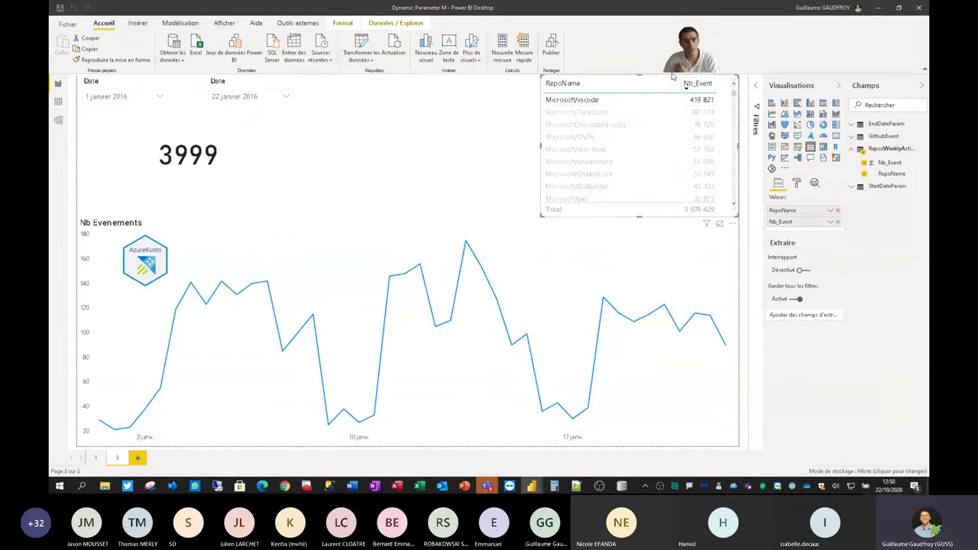
pyautogui.click(610, 117)
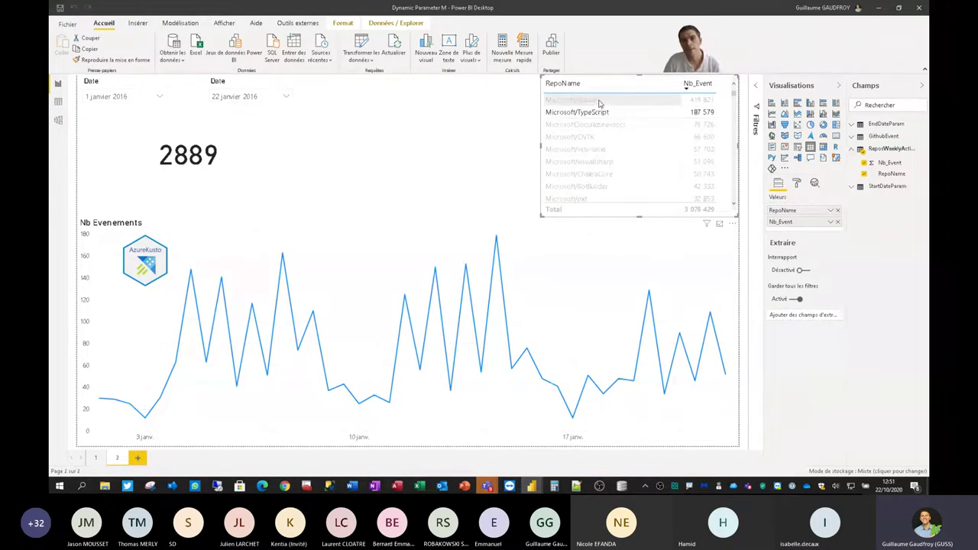
pyautogui.keyDown('ctrl'); pyautogui.click(600, 104); pyautogui.keyUp('ctrl')
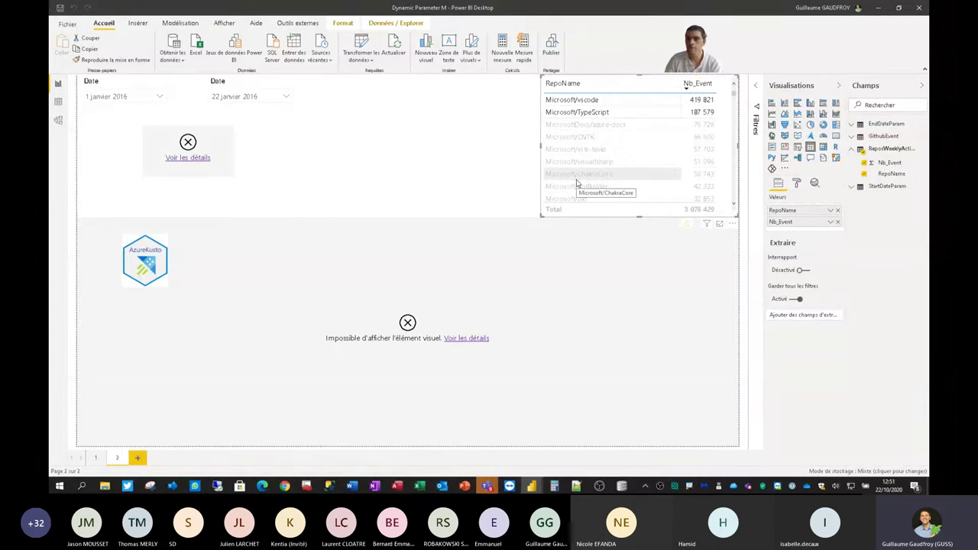
pyautogui.click(594, 102)
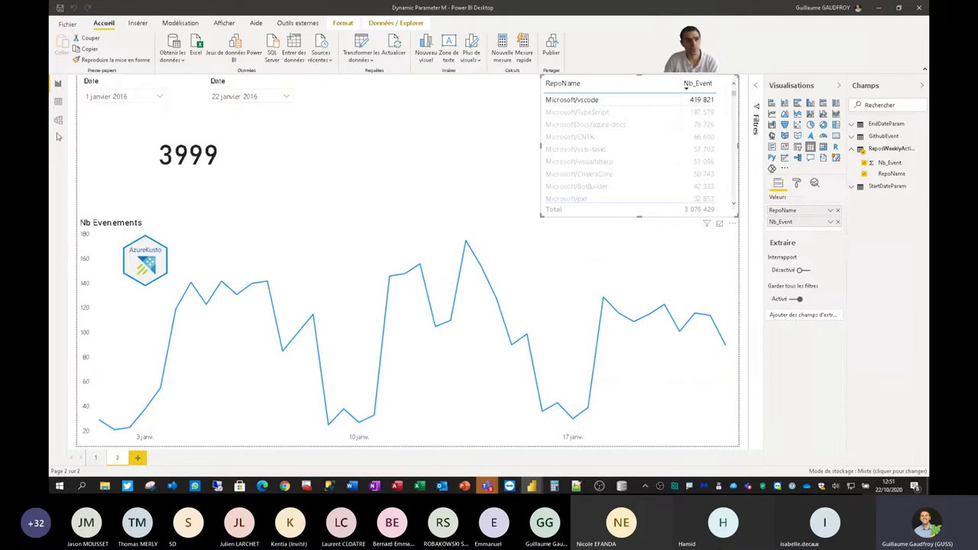
# In the model view, allow multiple selection for the RepoName column's parameter binding.
pyautogui.click(57, 120)
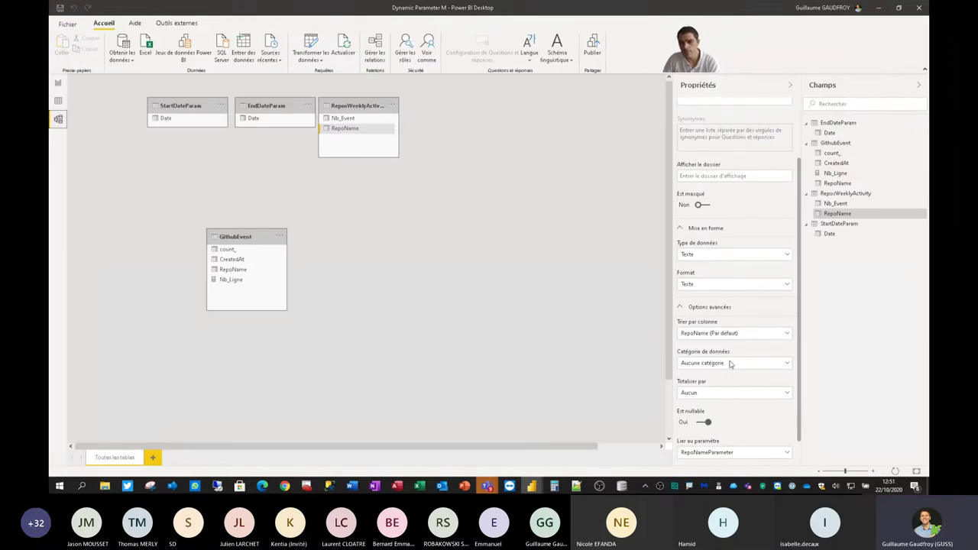
pyautogui.scroll(-1, 733, 386)
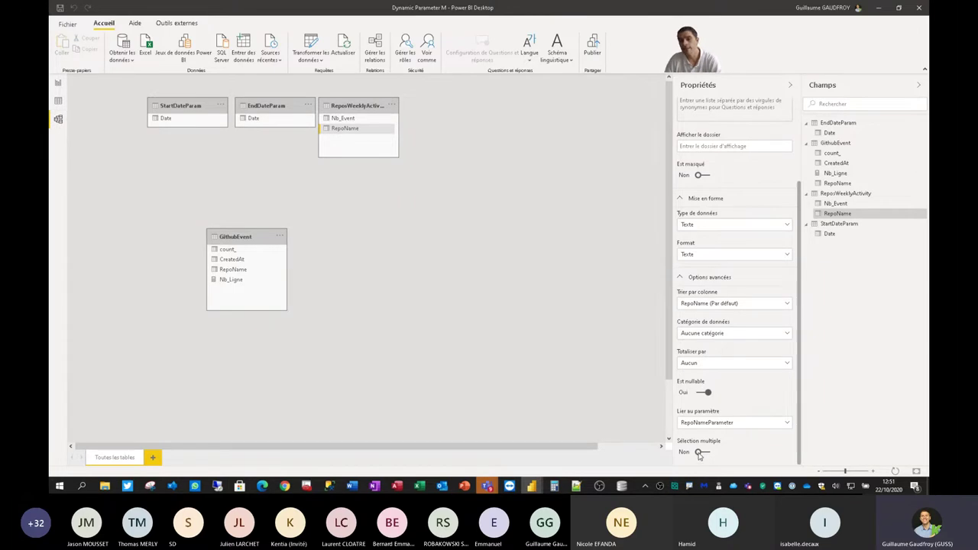
pyautogui.click(698, 454)
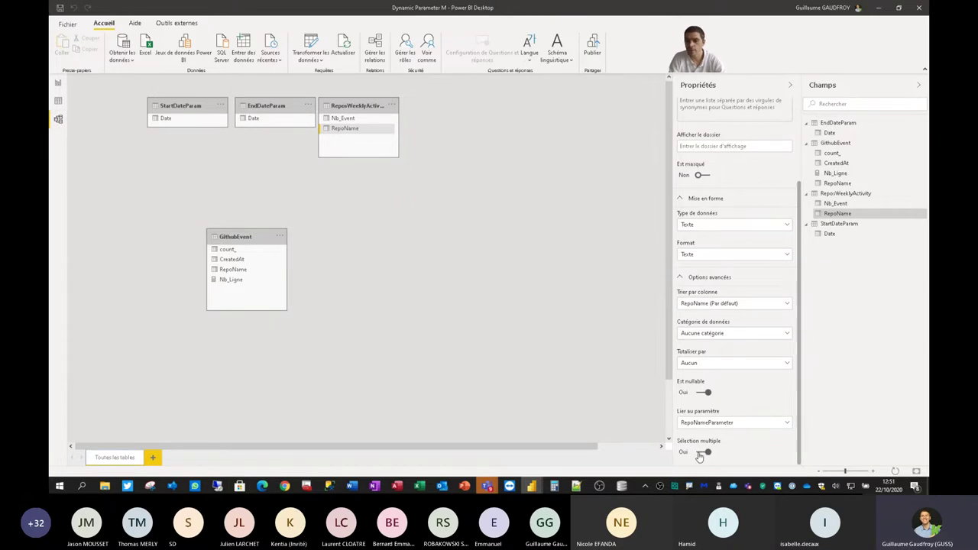
# Return to the report and add Microsoft/TypeScript to the Microsoft/vscode selection in the repository table.
pyautogui.click(54, 86)
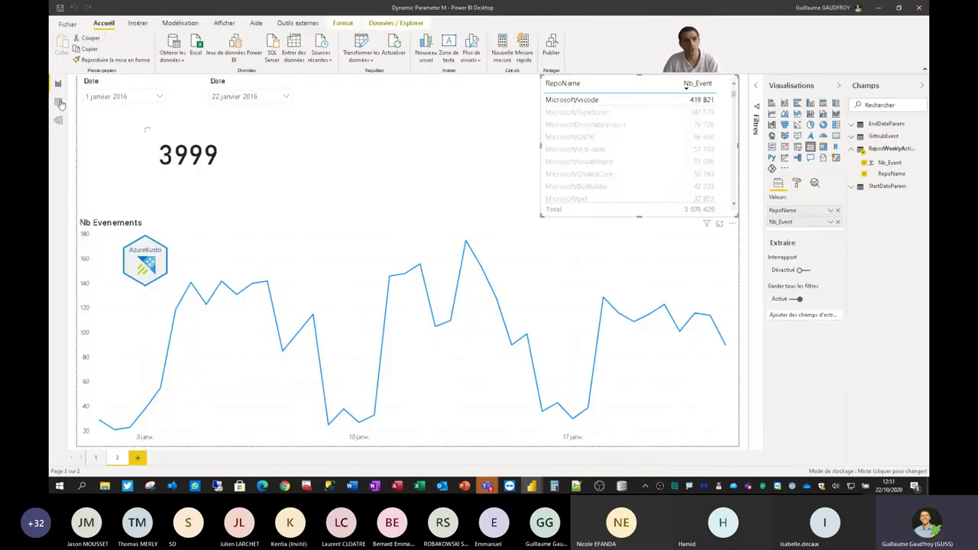
pyautogui.click(594, 114)
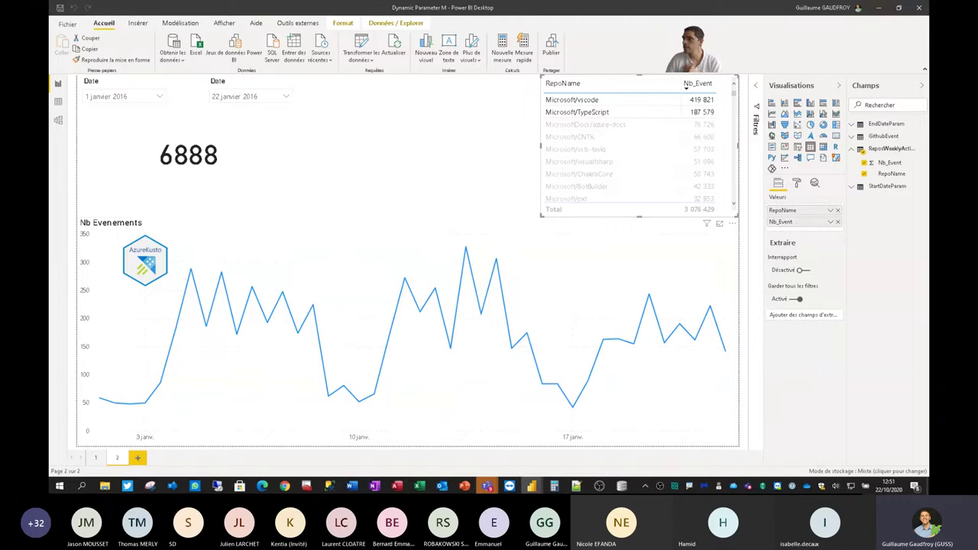
pyautogui.click(375, 149)
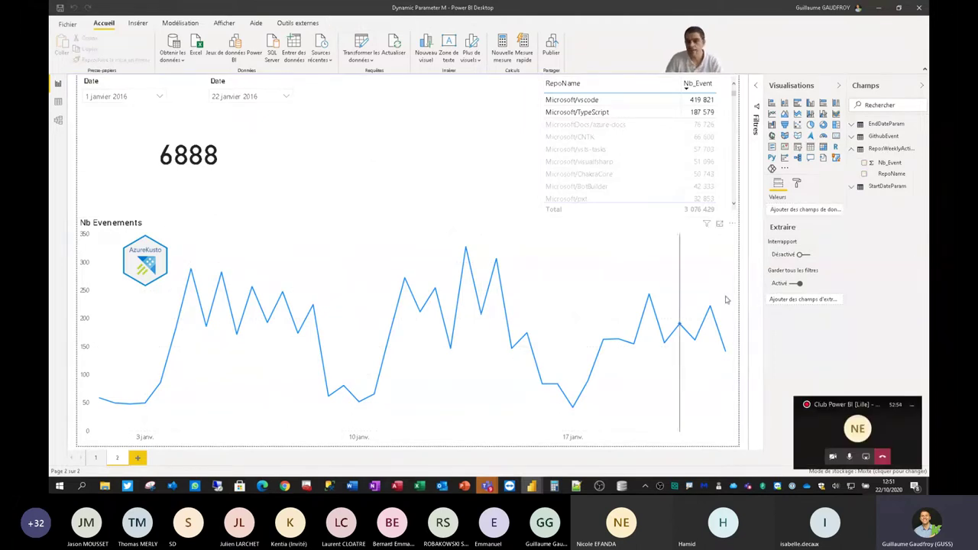
# Close the Dynamic Parameter M report and save its changes.
pyautogui.moveTo(496, 255)
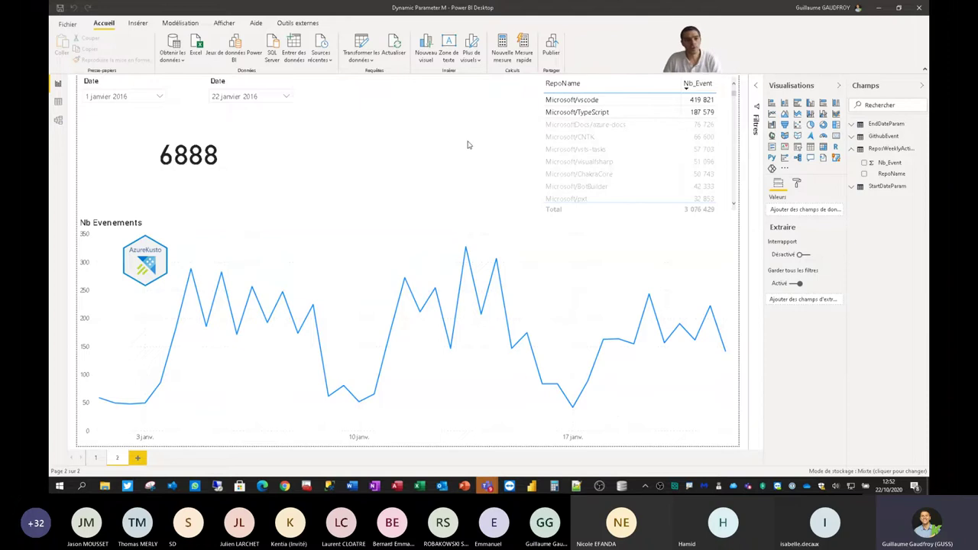
pyautogui.click(918, 8)
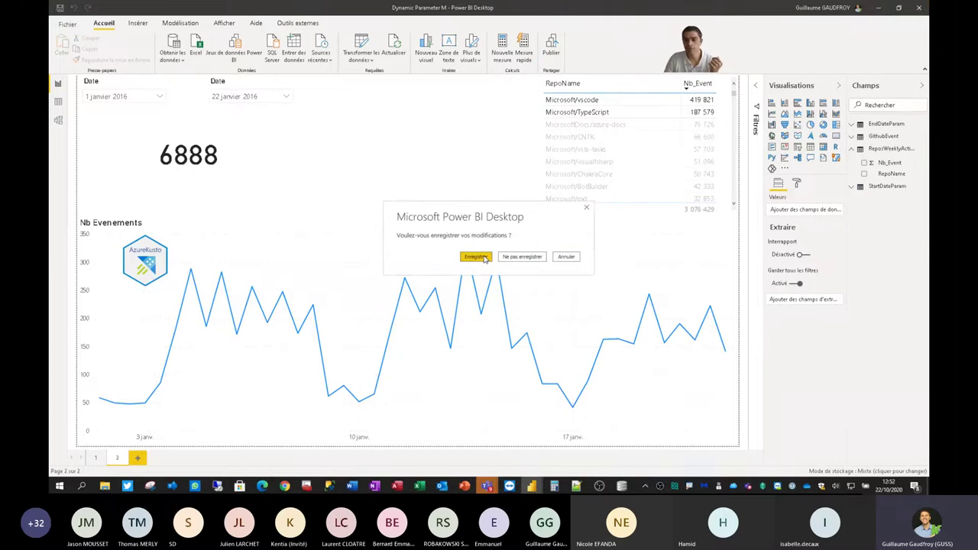
pyautogui.click(484, 257)
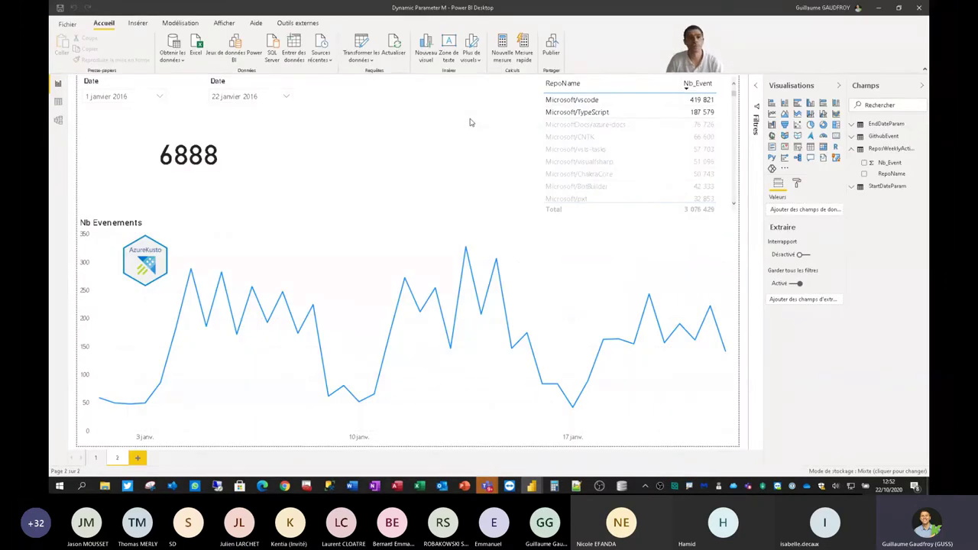
# Switch to the Tableau de Bord Pilotage Demo report and examine the personalization option of the Avancement des projets encours chart.
pyautogui.hotkey('alt', 'Tab')
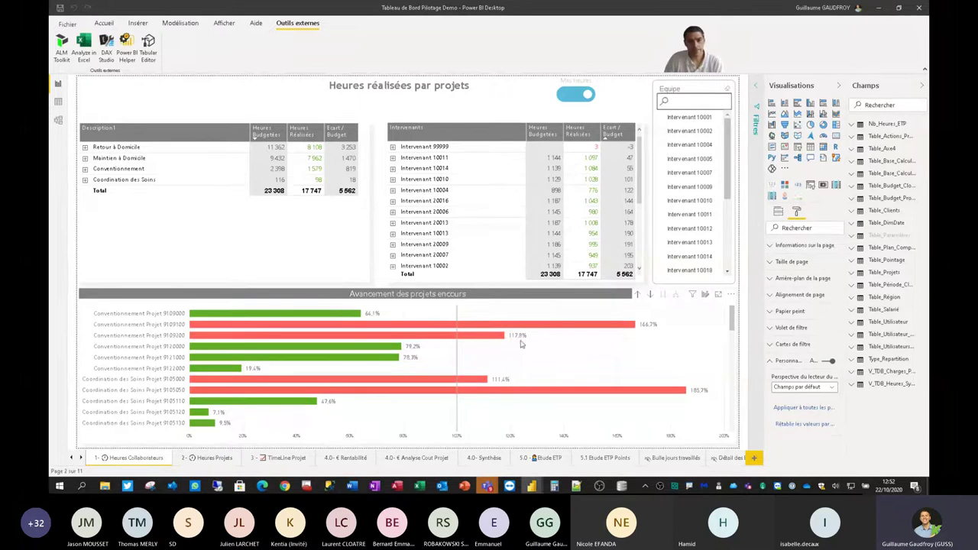
pyautogui.click(685, 324)
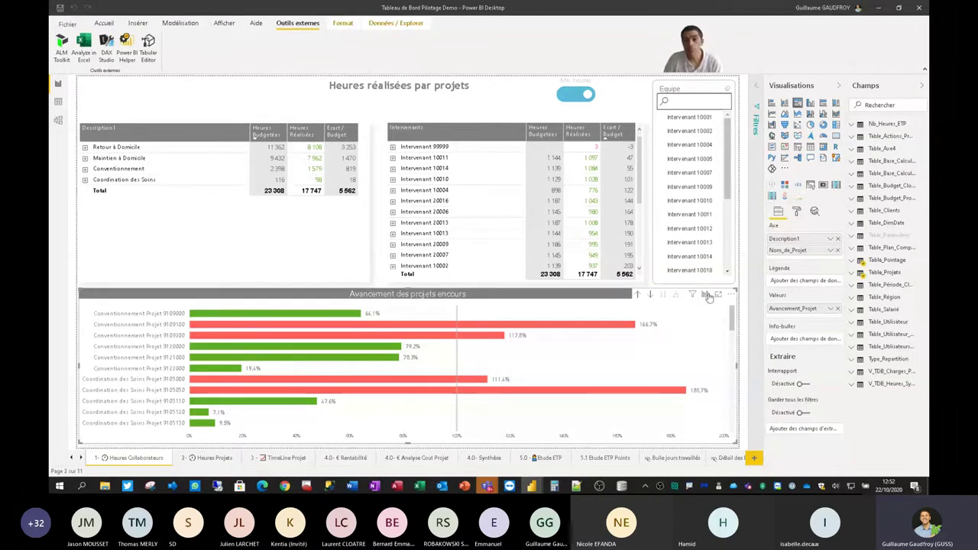
pyautogui.click(705, 294)
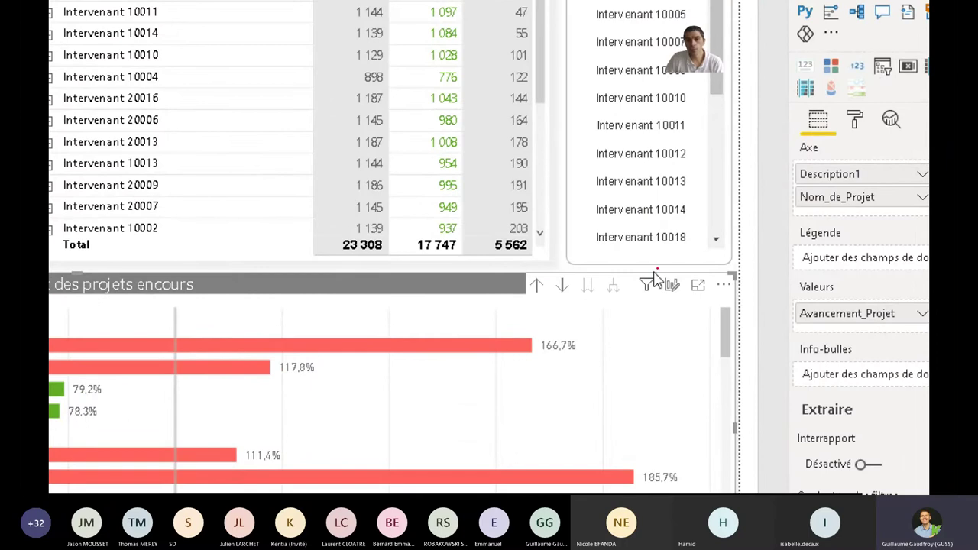
pyautogui.moveTo(656, 271); pyautogui.dragTo(686, 299)
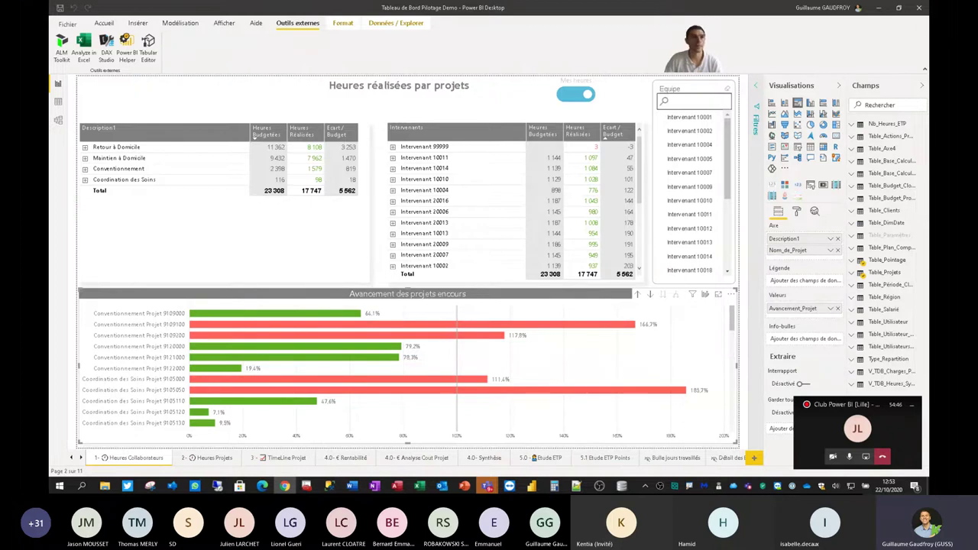
# Switch to the published Tableau de Bord Pilotage Demo in the browser, show it full screen and view the progress chart's personalization option.
pyautogui.hotkey('alt', 'Tab')
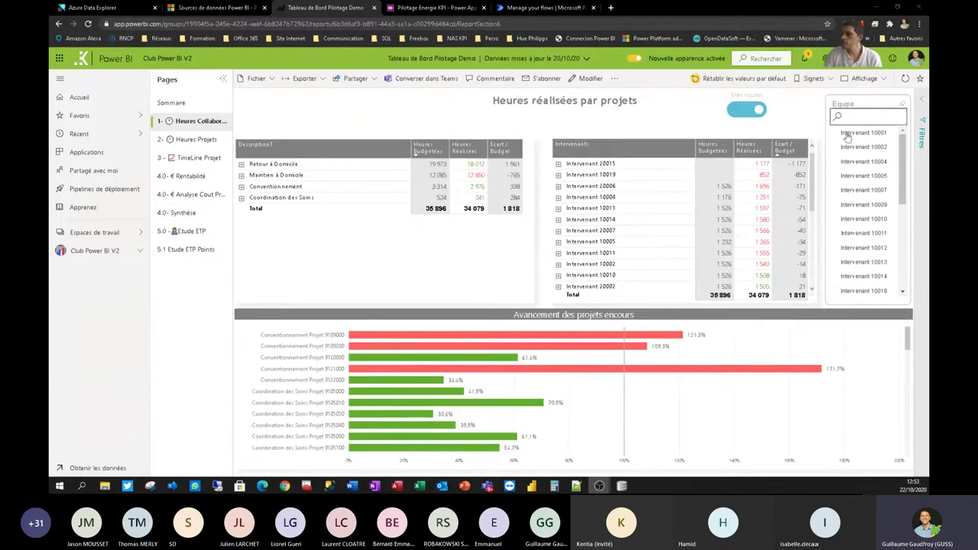
pyautogui.click(865, 79)
pyautogui.click(836, 96)
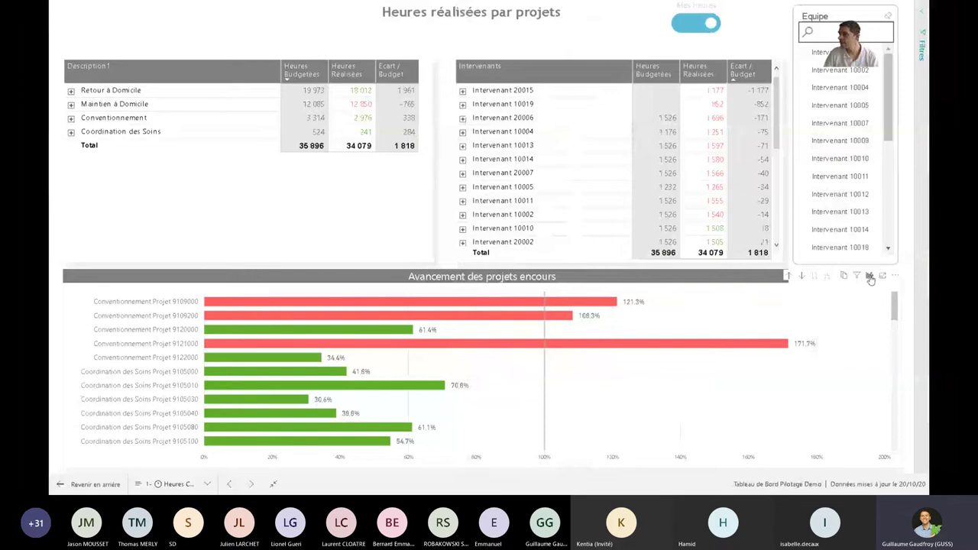
pyautogui.click(869, 277)
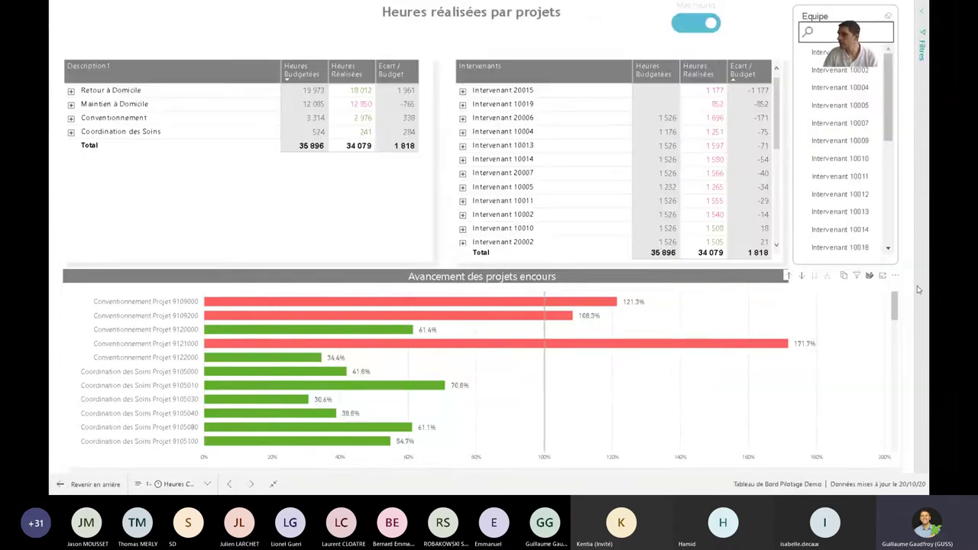
pyautogui.click(918, 283)
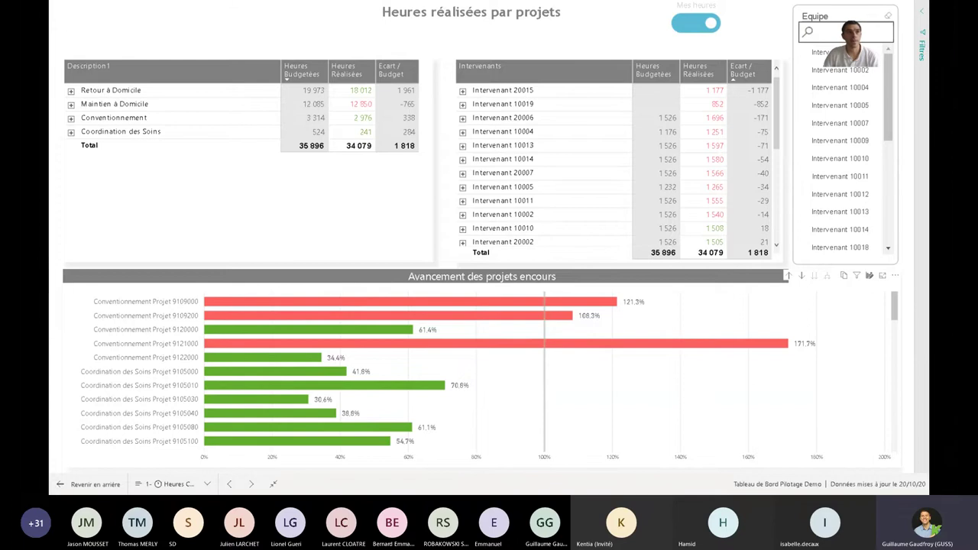
# Open the personalization options of the Avancement des projets encours chart and browse the tables available for a new axis field.
pyautogui.hotkey('alt', 'Tab')
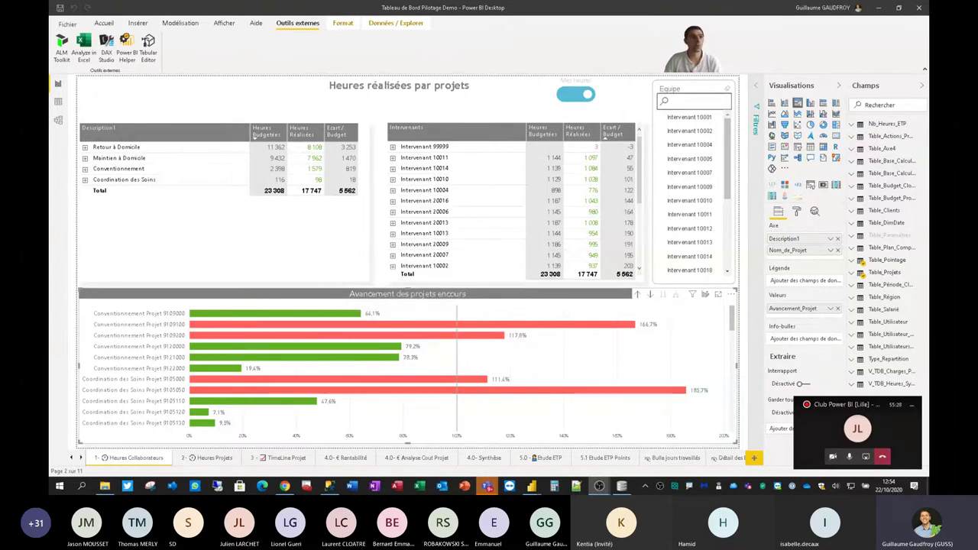
pyautogui.hotkey('alt', 'Tab')
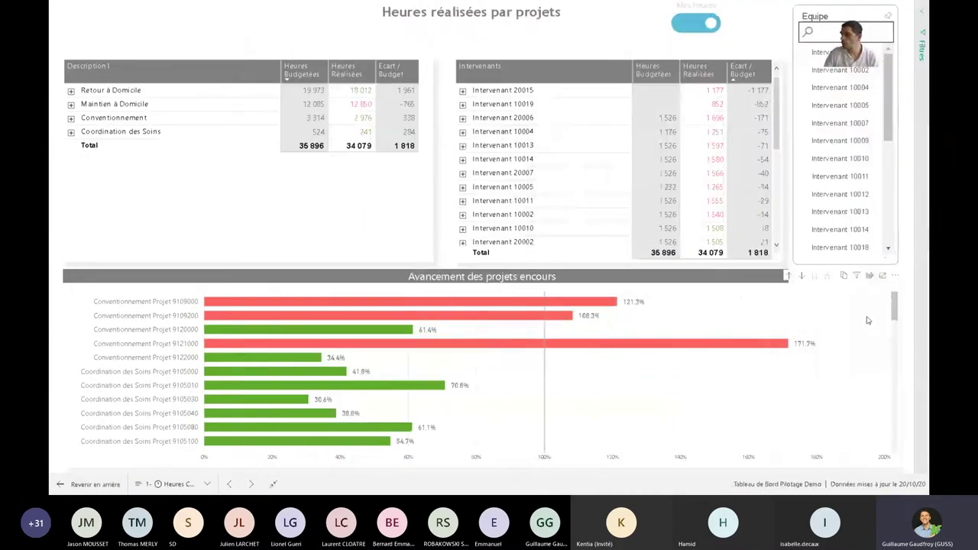
pyautogui.click(870, 276)
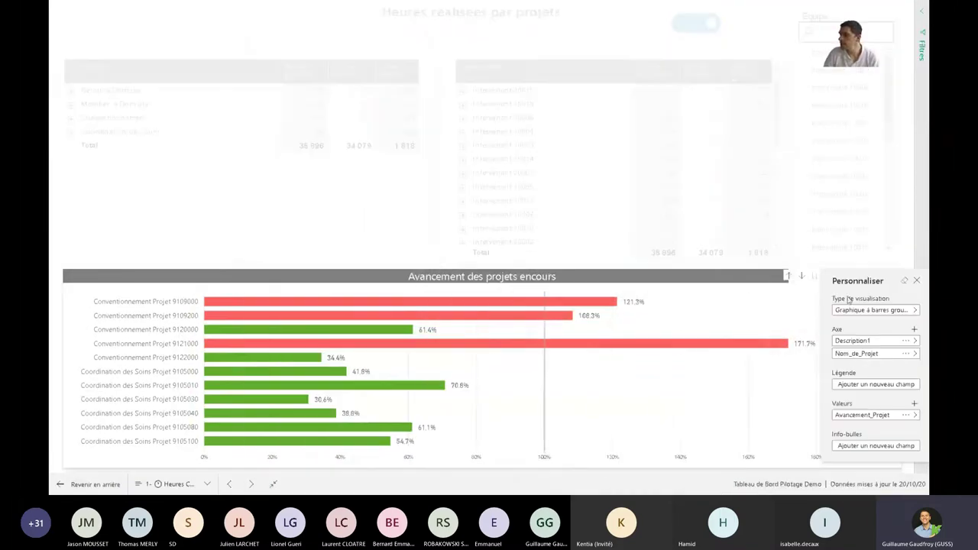
pyautogui.click(914, 328)
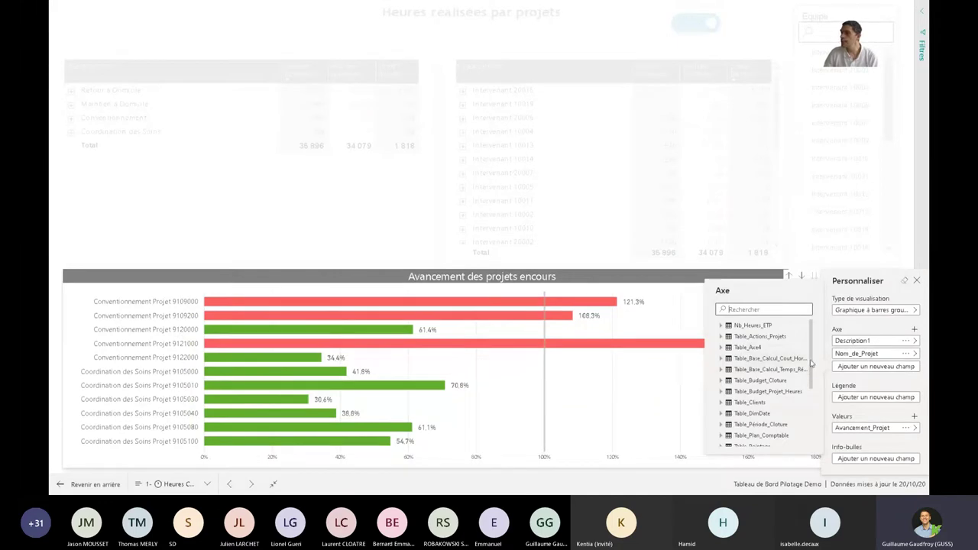
pyautogui.moveTo(812, 364); pyautogui.dragTo(815, 418)
pyautogui.scroll(1, 802, 405)
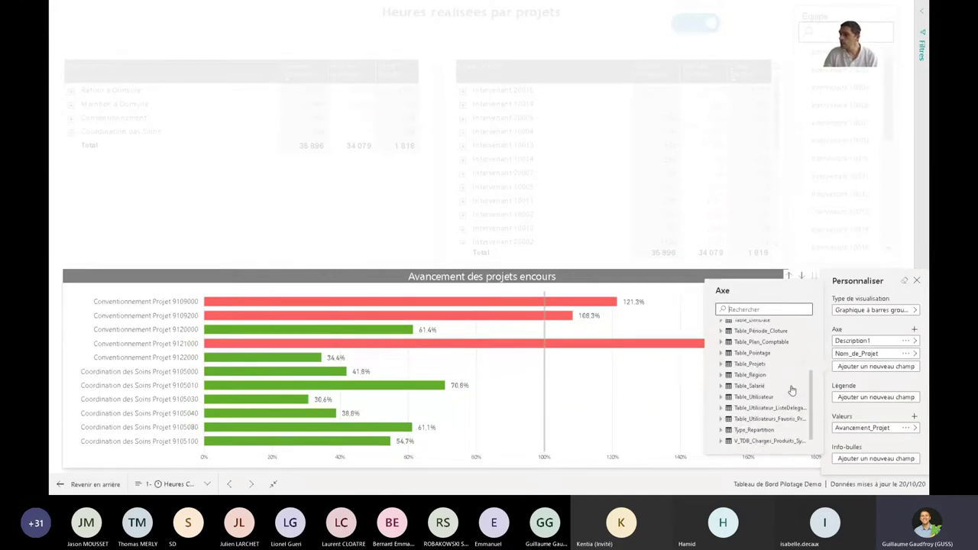
pyautogui.click(723, 344)
pyautogui.click(723, 344)
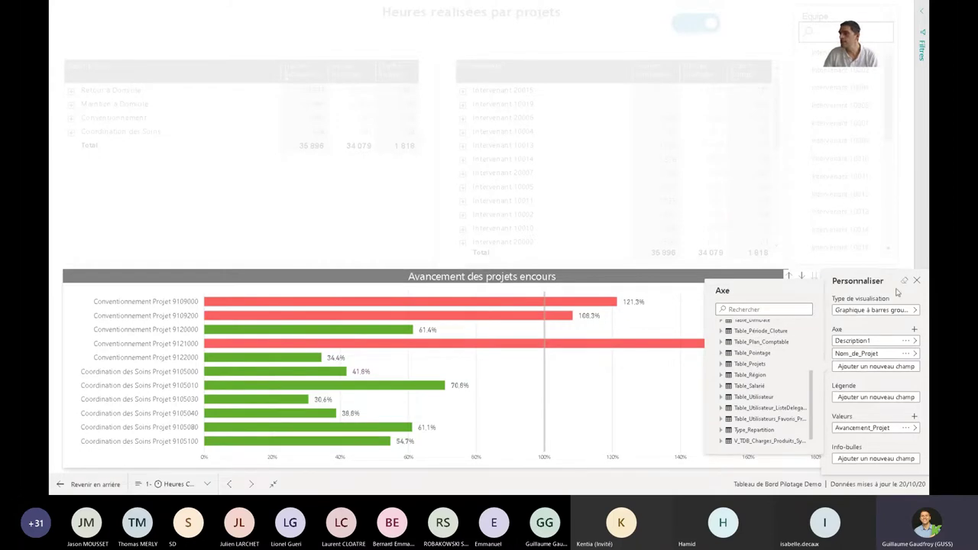
# Leave the published report's personalization view and open the desktop report's model in a maximized Tabular Editor, accepting the experimental features warning.
pyautogui.press('Escape')
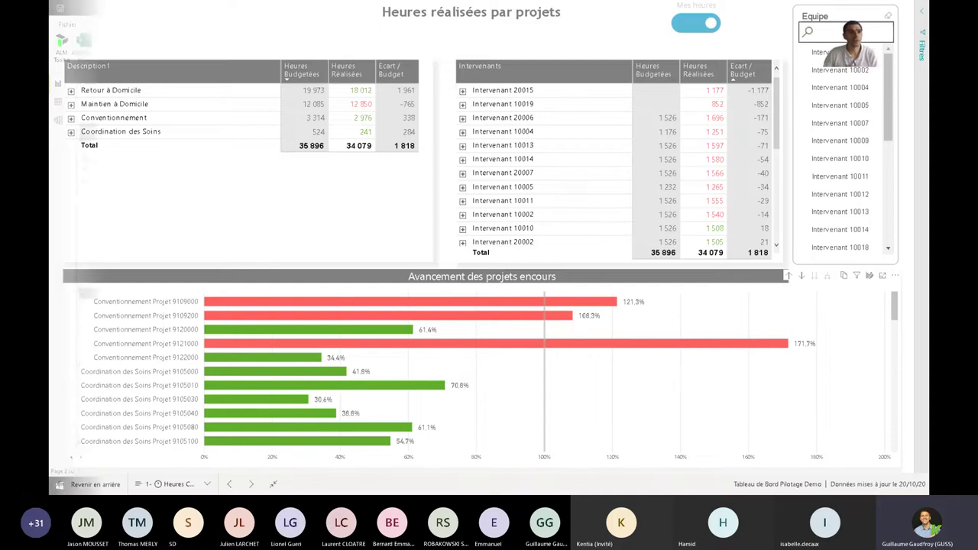
pyautogui.click(90, 484)
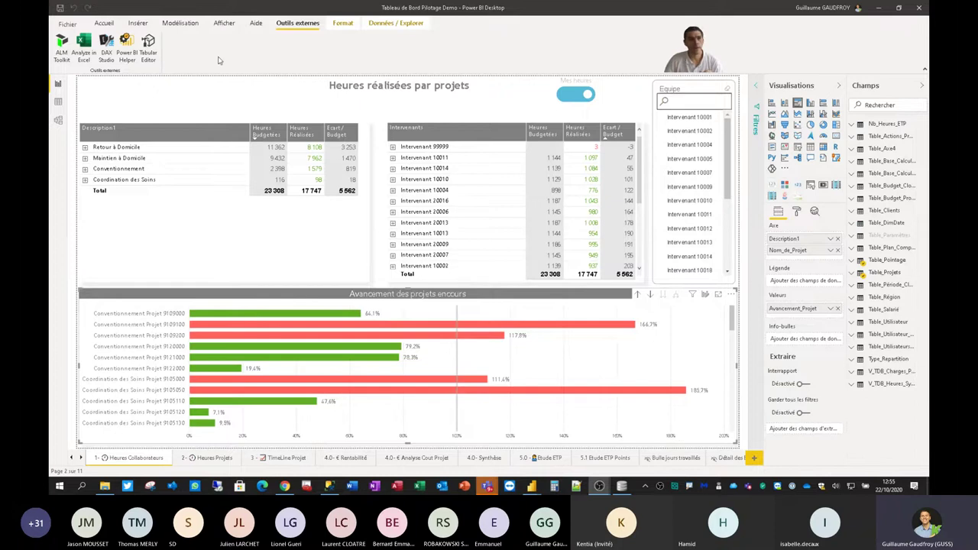
pyautogui.click(150, 51)
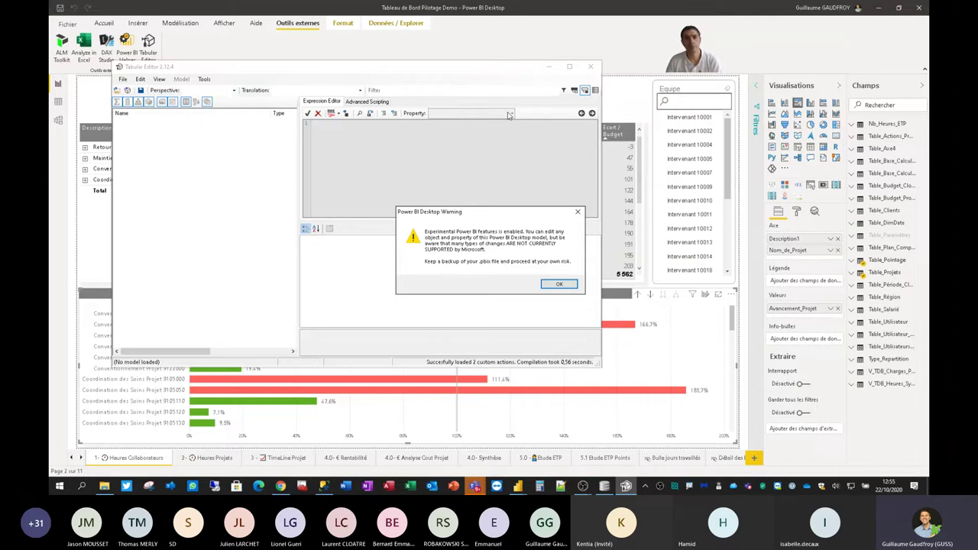
pyautogui.click(561, 284)
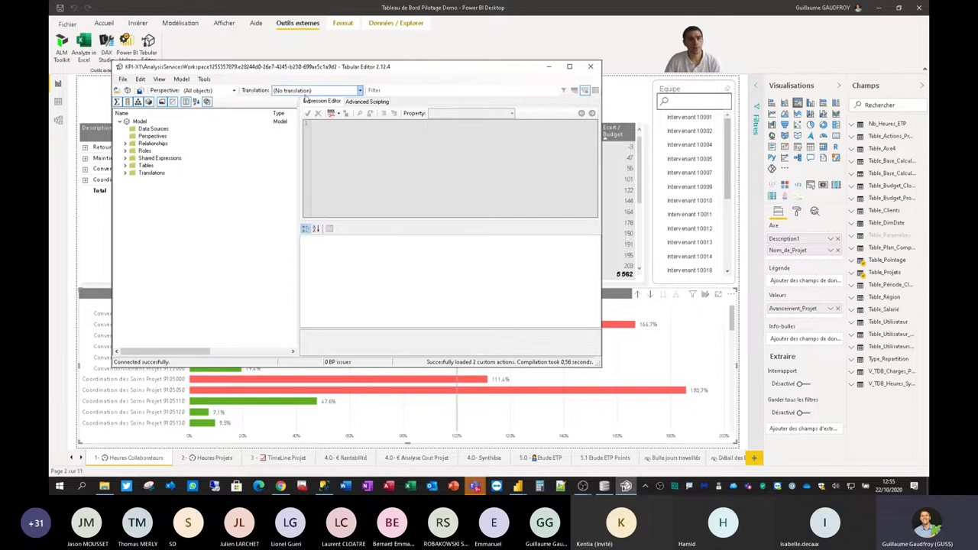
pyautogui.click(569, 67)
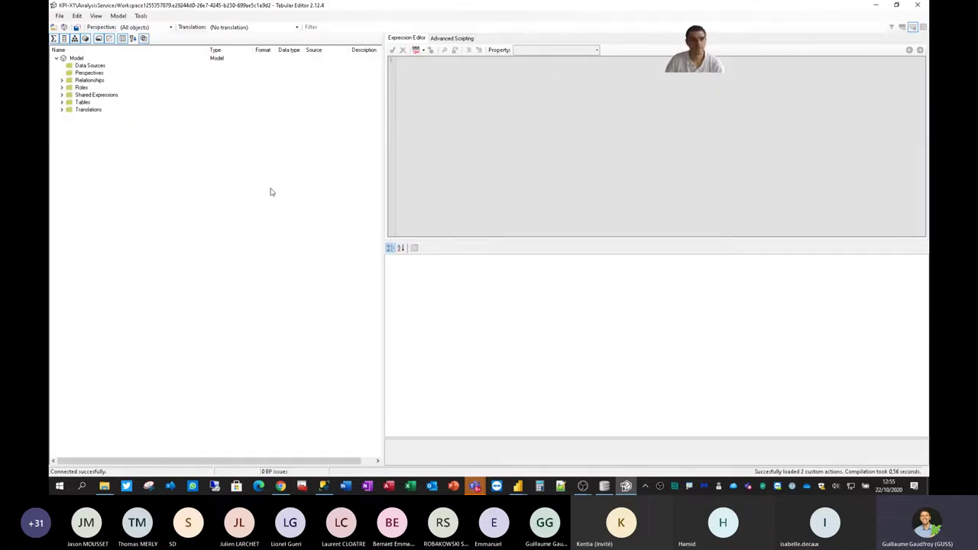
# Create a new perspective named Vue1 in the model.
pyautogui.click(84, 73)
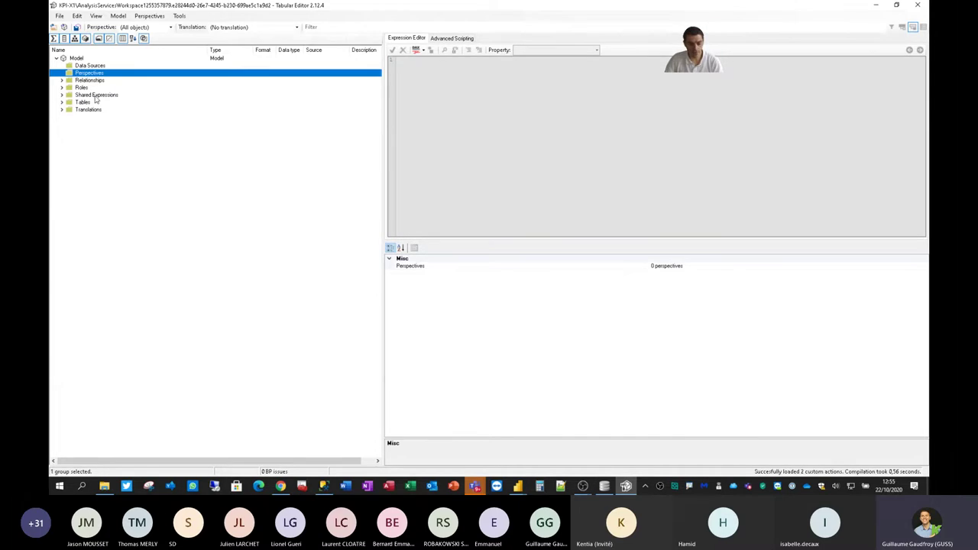
pyautogui.hotkey('ctrl', '2')
pyautogui.moveTo(65, 69)
pyautogui.mouseDown()
pyautogui.moveTo(124, 77)
pyautogui.moveTo(123, 69)
pyautogui.mouseUp()
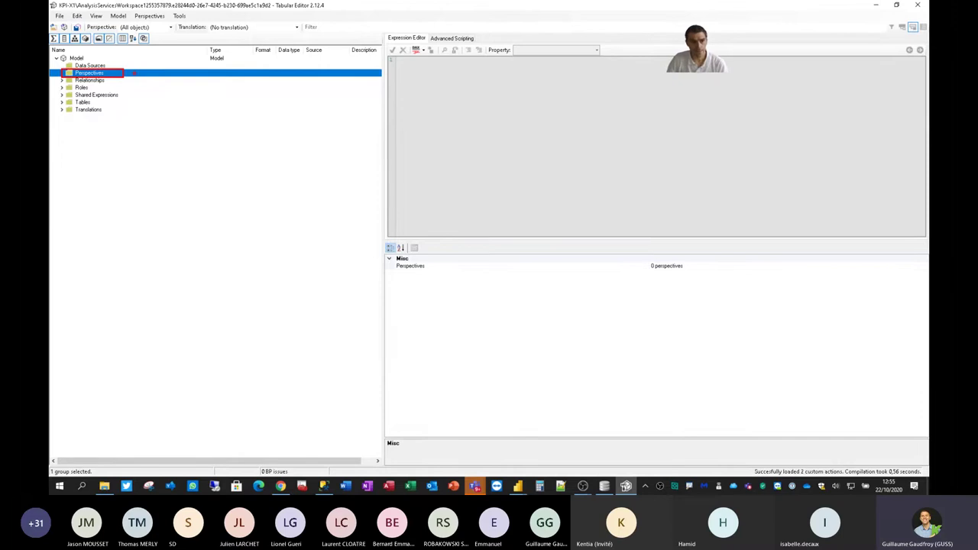
pyautogui.press('Escape')
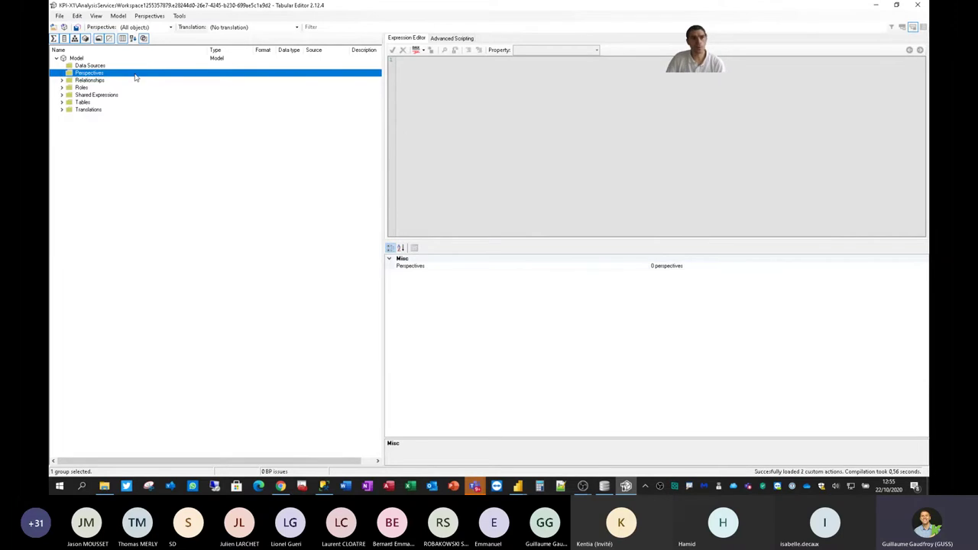
pyautogui.rightClick(89, 75)
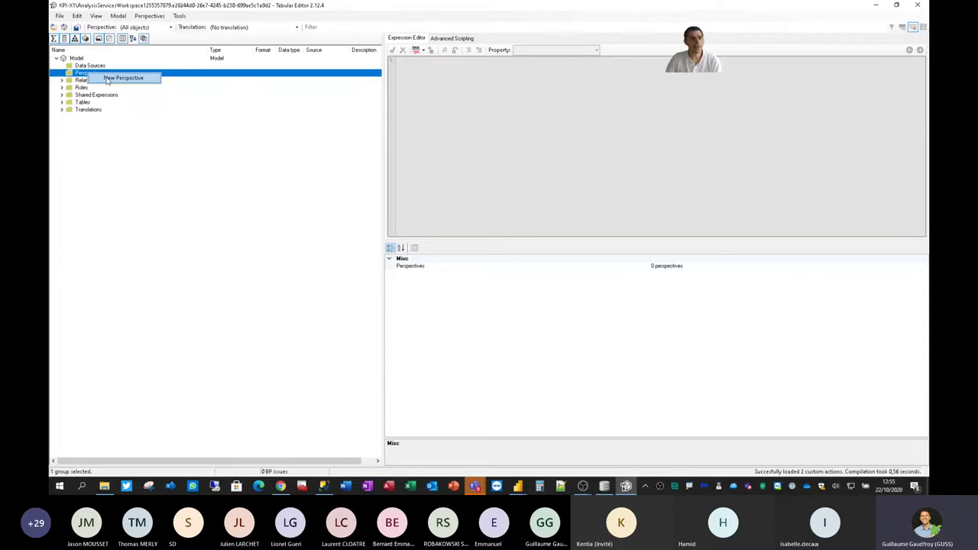
pyautogui.click(107, 79)
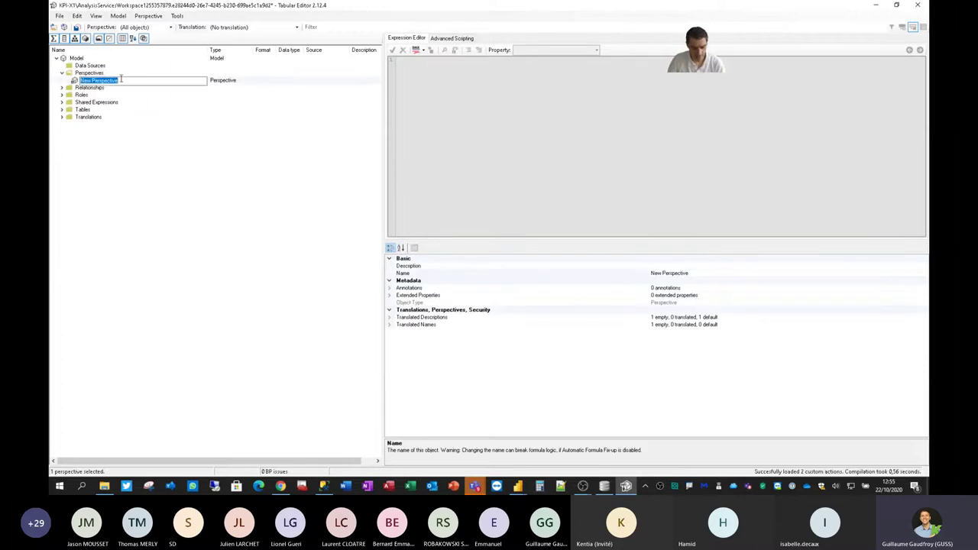
pyautogui.write('Vue1')
pyautogui.press('Return')
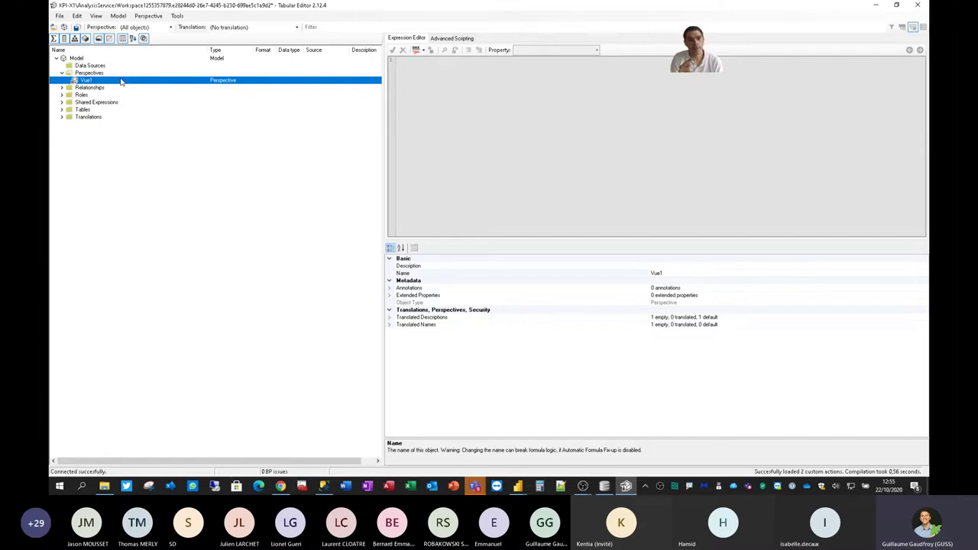
# Add a second perspective named Vue2 to the model.
pyautogui.press('Insert')
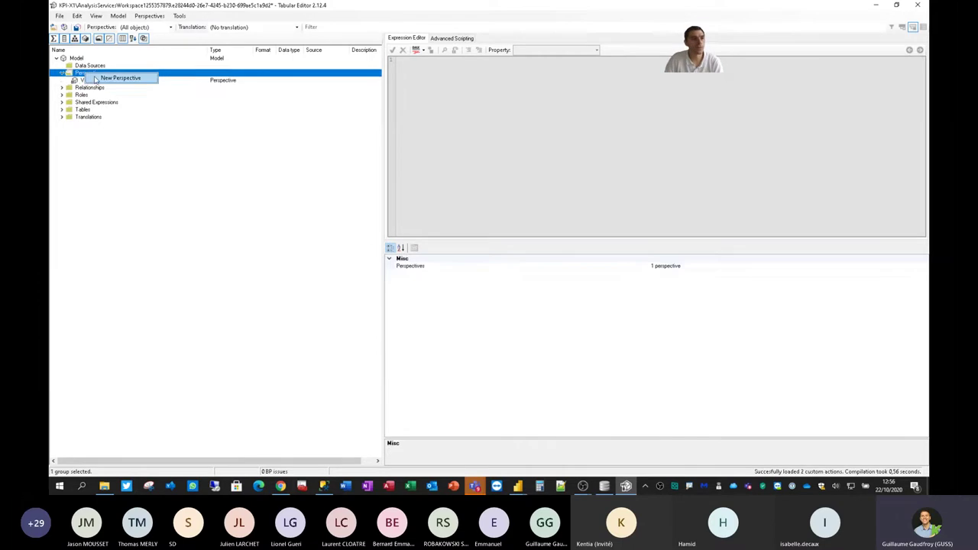
pyautogui.write('Vue')
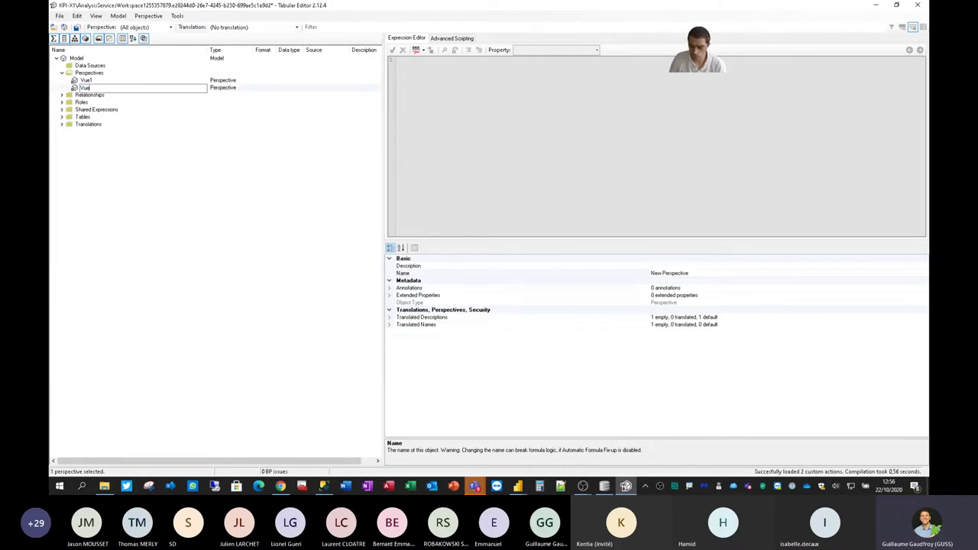
pyautogui.write('2')
pyautogui.press('Return')
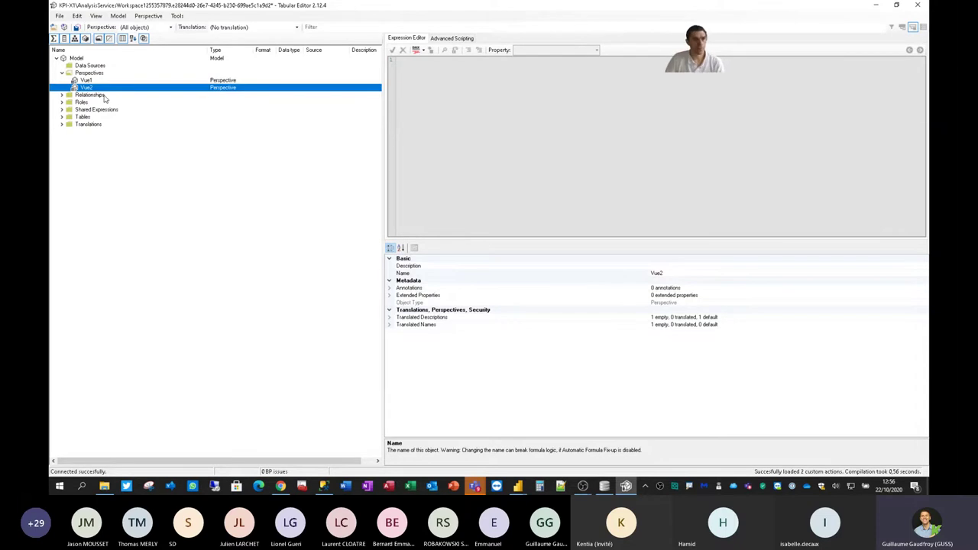
# Show all of the model's tables, from Table_Actions_Projets to Table_Axe4, in the Vue1 perspective.
pyautogui.click(115, 82)
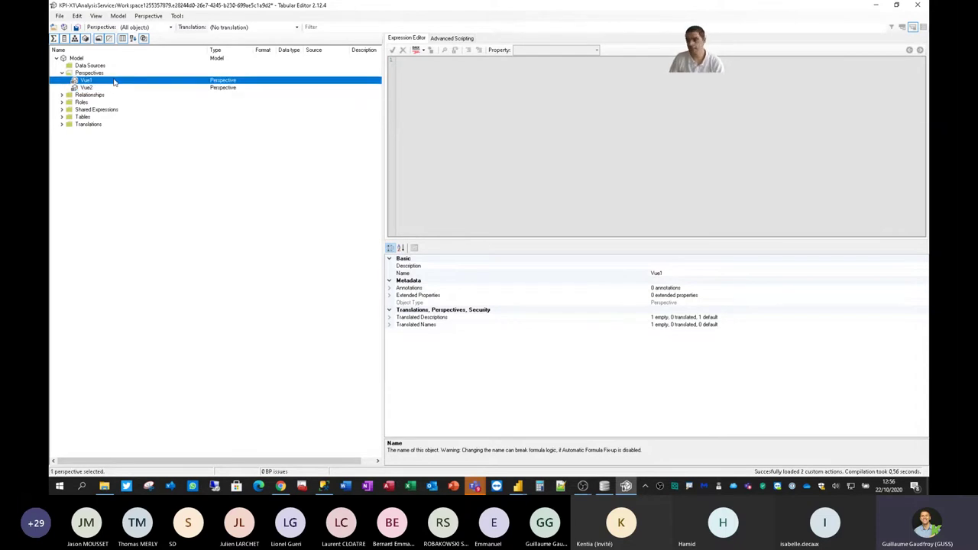
pyautogui.click(62, 117)
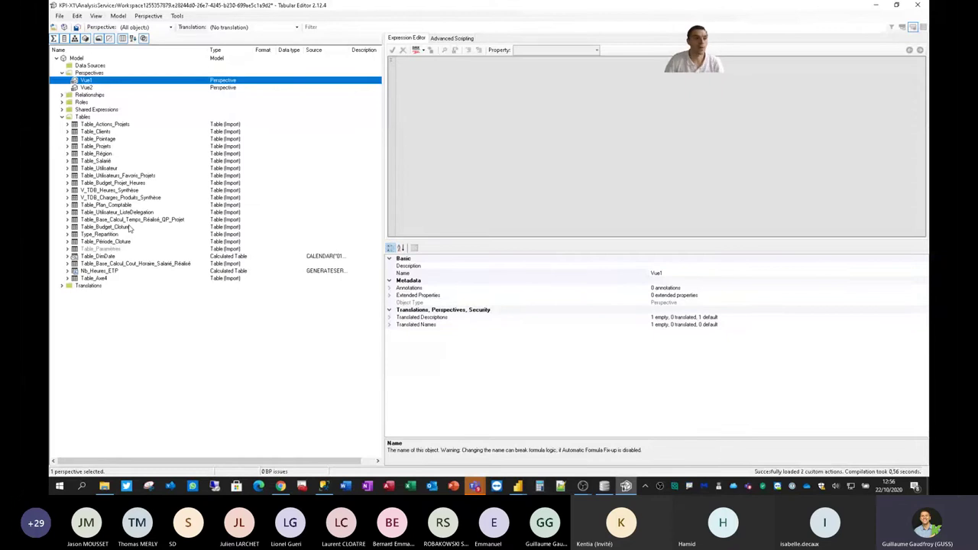
pyautogui.click(105, 125)
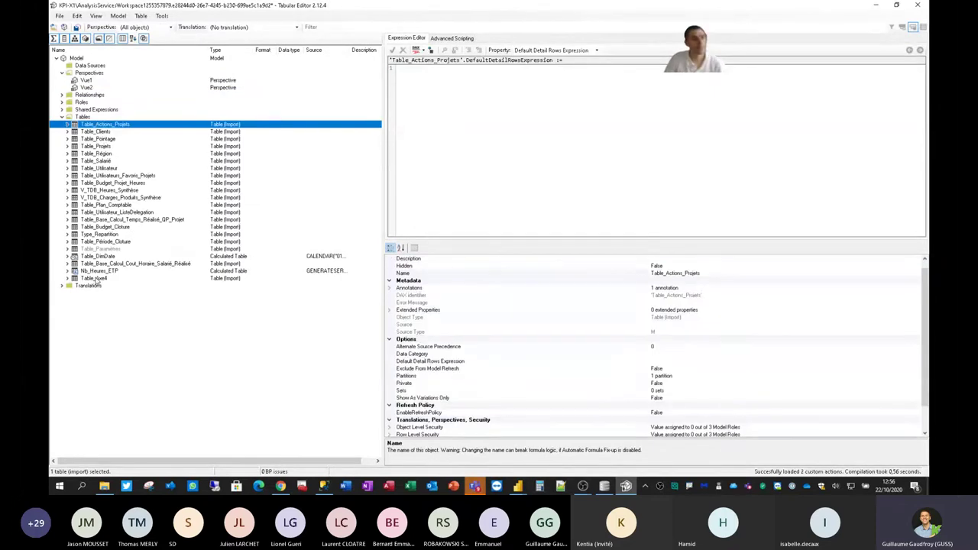
pyautogui.keyDown('shift'); pyautogui.click(95, 279); pyautogui.keyUp('shift')
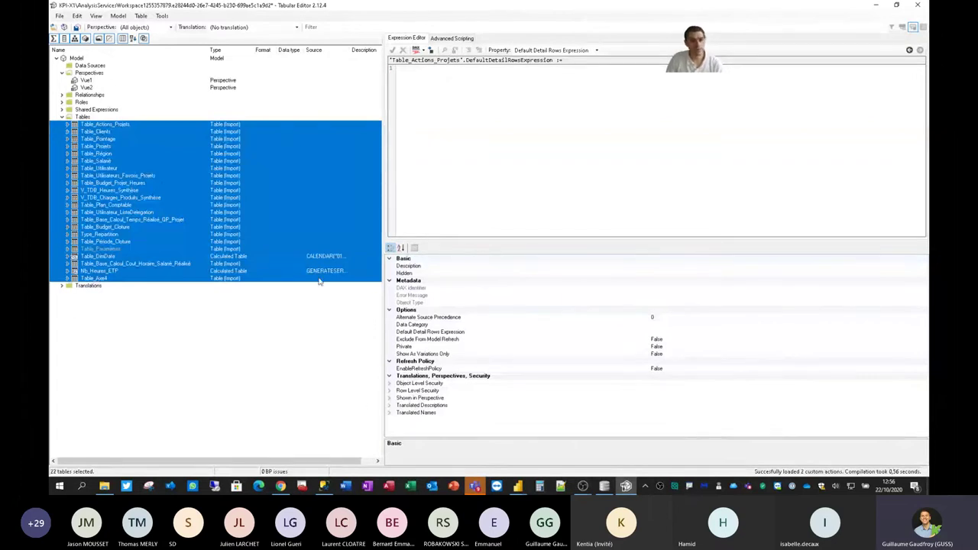
pyautogui.rightClick(127, 176)
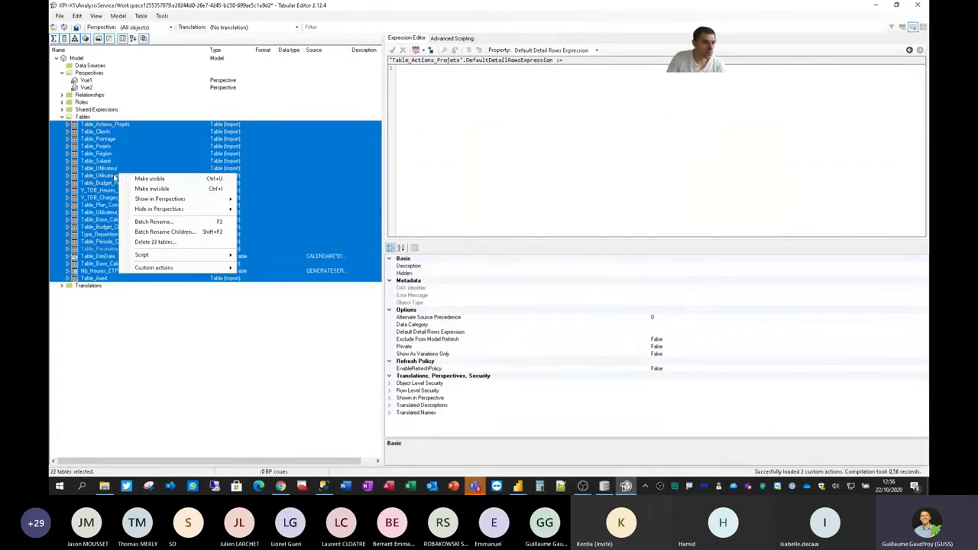
pyautogui.moveTo(191, 201)
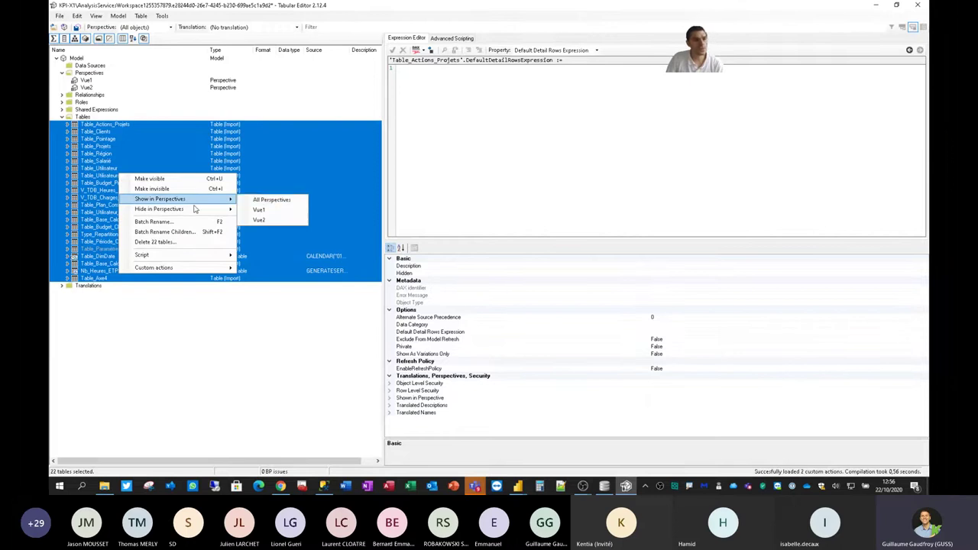
pyautogui.click(273, 211)
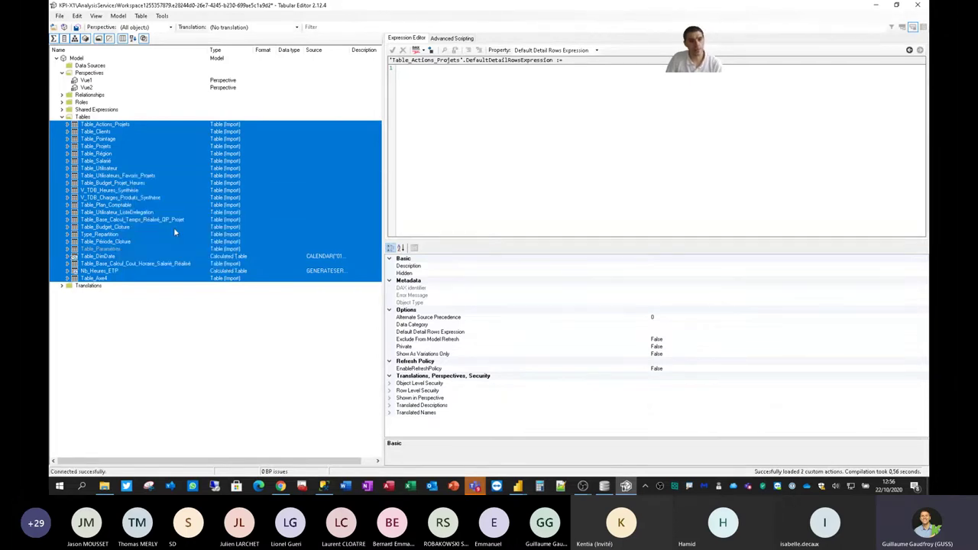
# Check in which perspectives Table_Clients is shown.
pyautogui.click(133, 198)
pyautogui.click(101, 132)
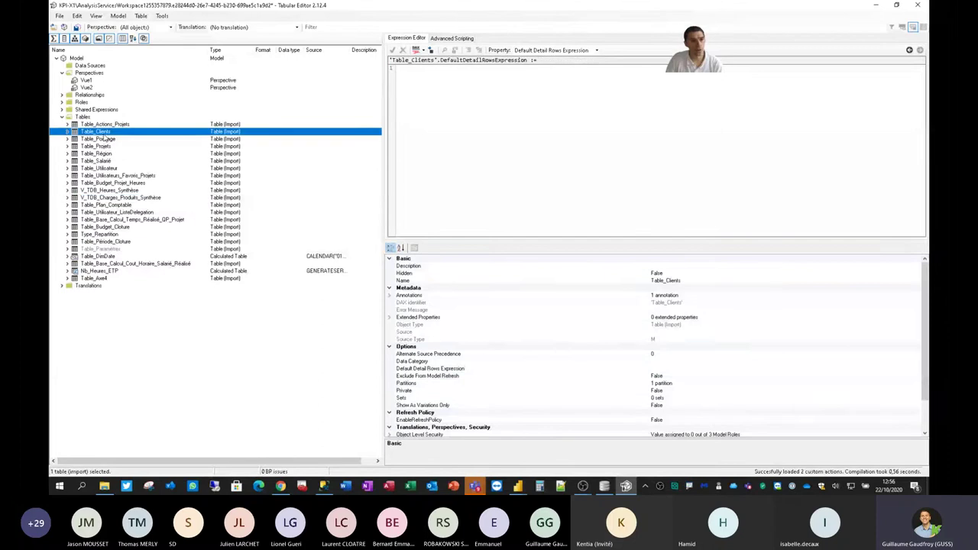
pyautogui.scroll(-2, 409, 425)
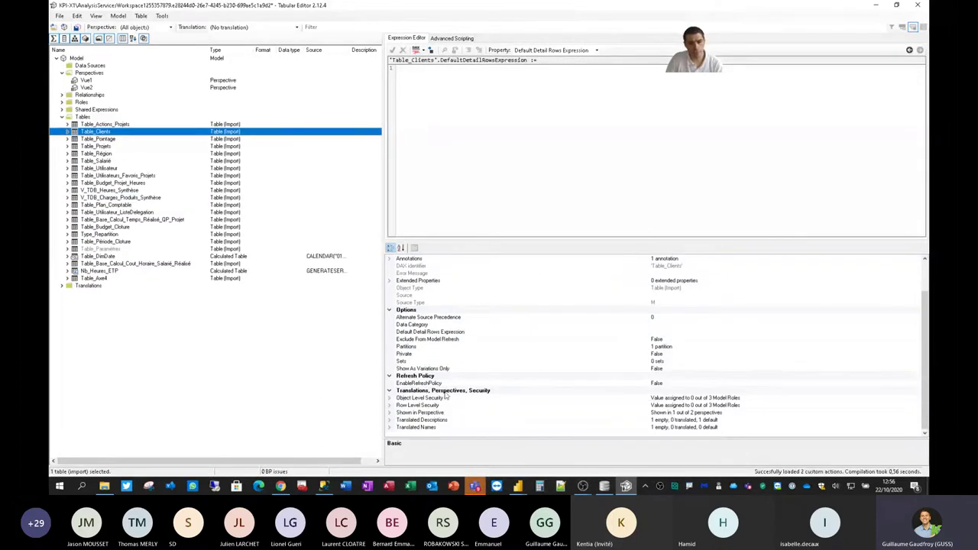
pyautogui.click(391, 414)
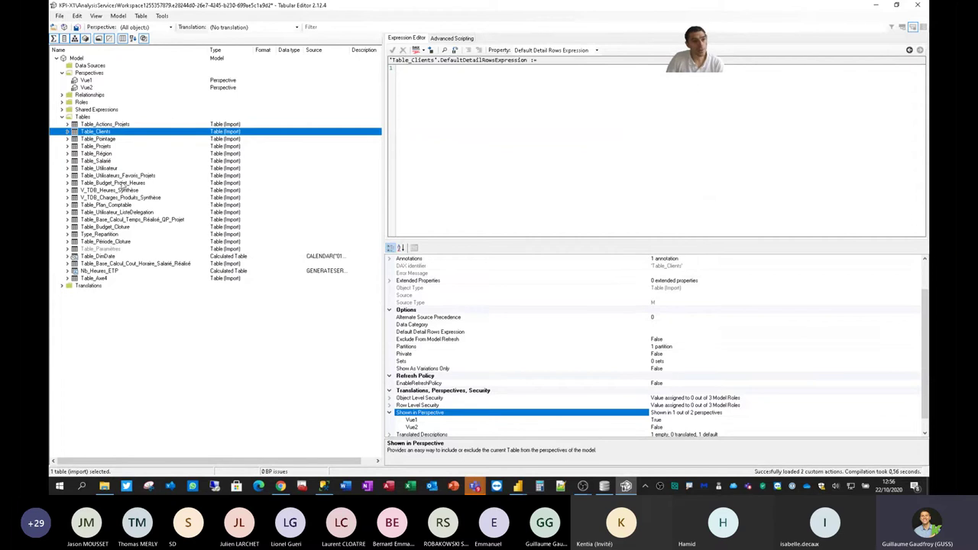
# Select Table_Projets and Table_Région along with Table_Clients and load the KPI Consulting - Perspective Table custom action script.
pyautogui.keyDown('ctrl'); pyautogui.click(108, 147); pyautogui.keyUp('ctrl')
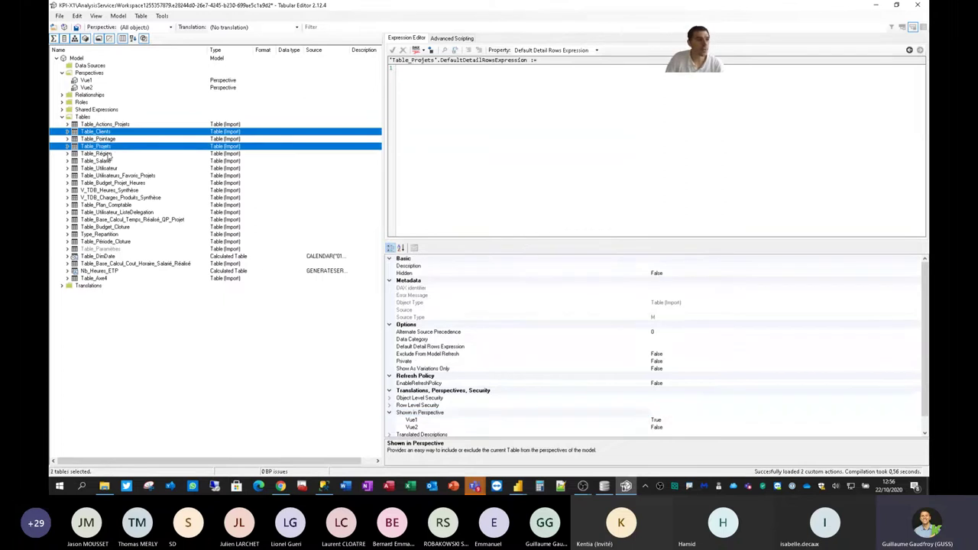
pyautogui.keyDown('ctrl'); pyautogui.click(109, 155); pyautogui.keyUp('ctrl')
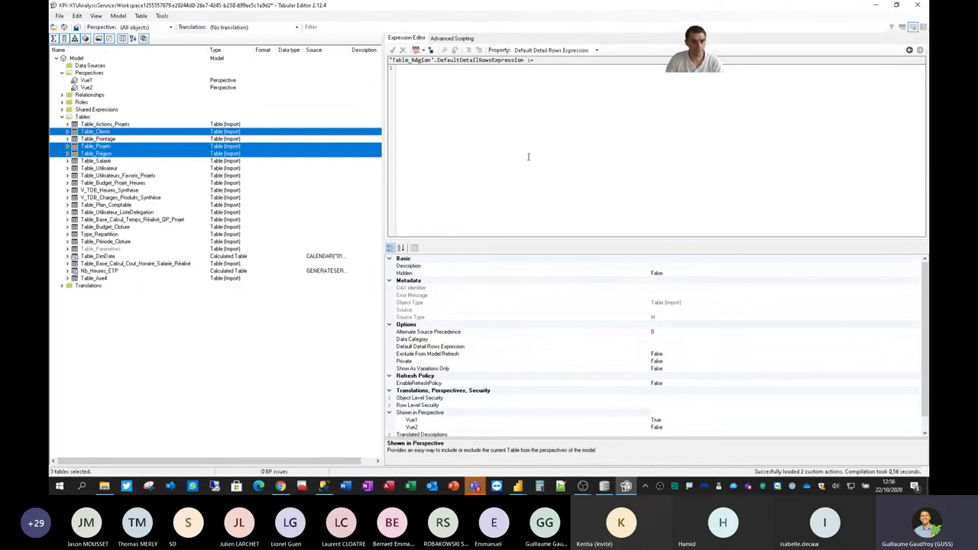
pyautogui.click(447, 86)
pyautogui.click(440, 38)
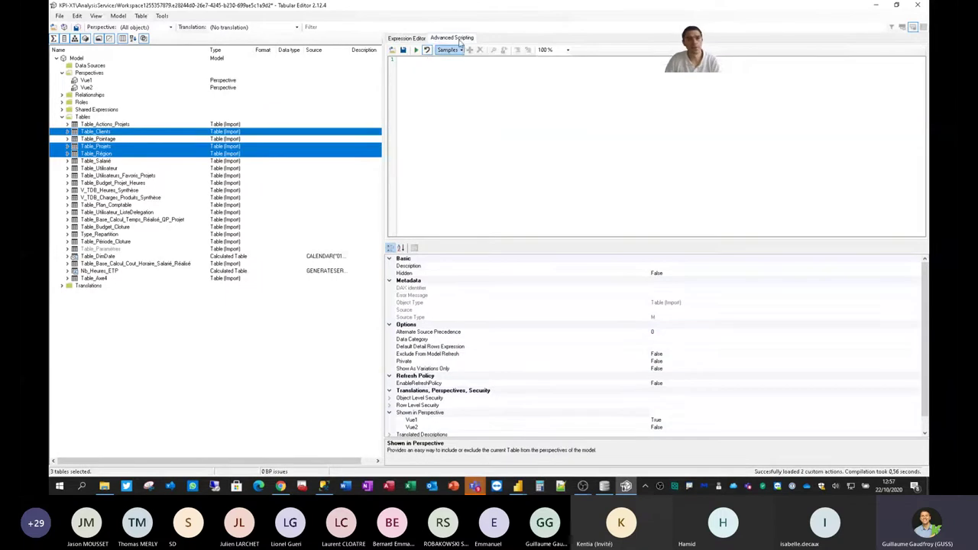
pyautogui.click(463, 50)
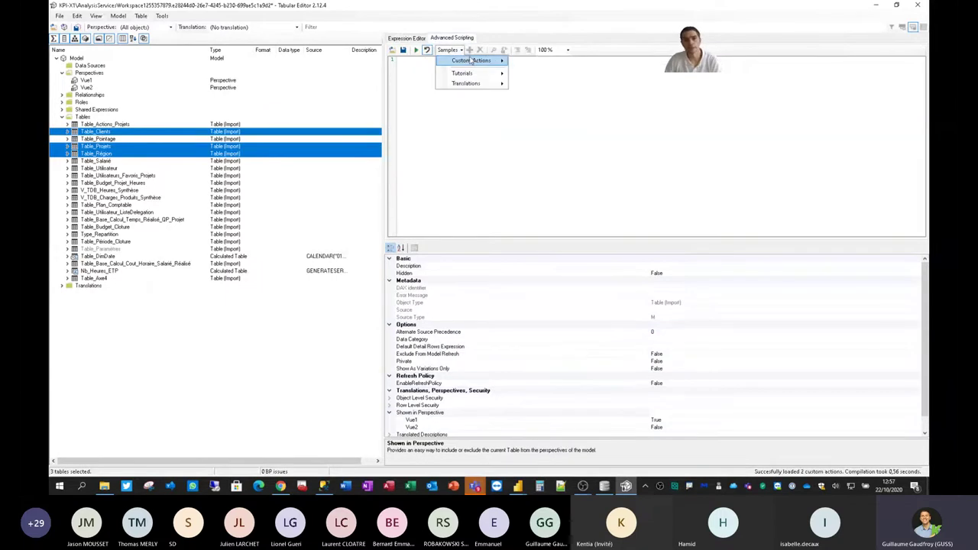
pyautogui.moveTo(471, 61)
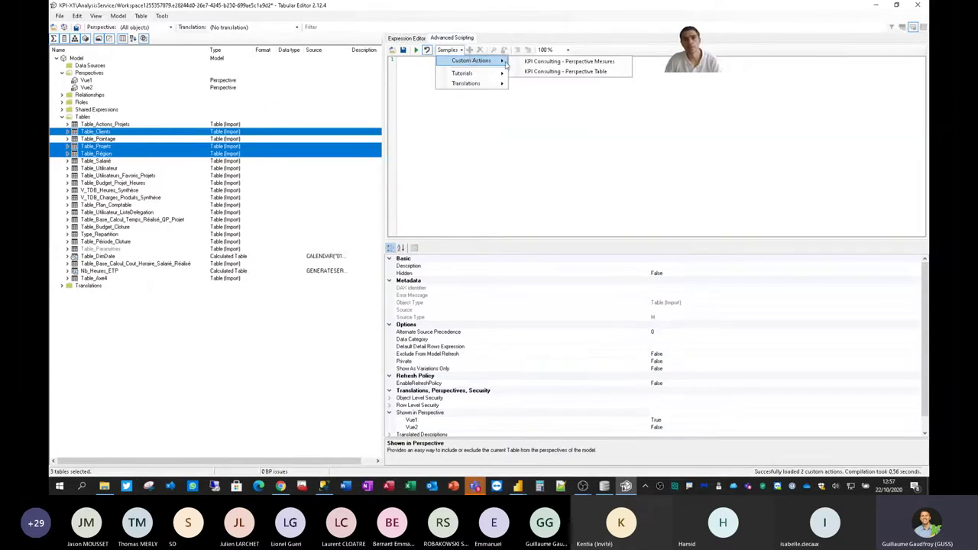
pyautogui.click(581, 72)
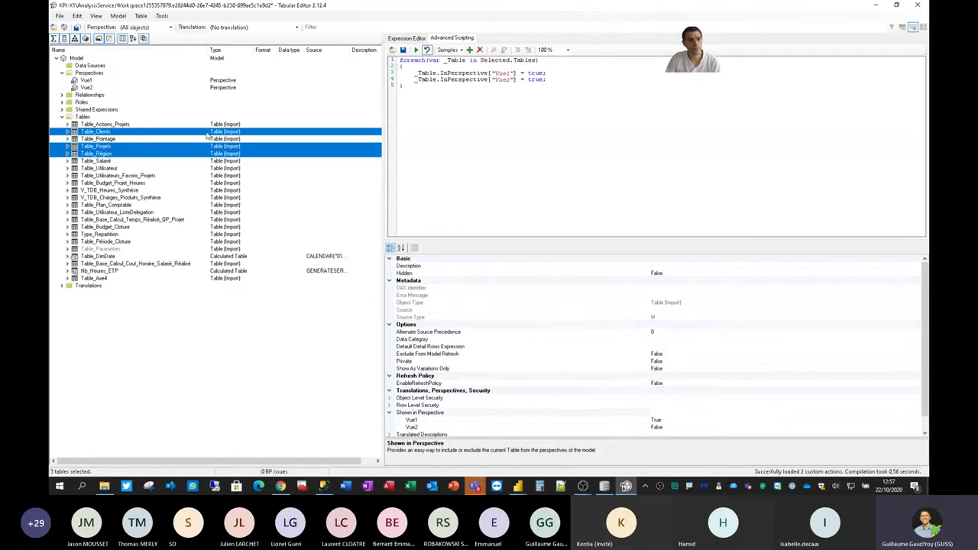
# Check the perspective assignments of Table_Clients and Table_Projets individually.
pyautogui.click(409, 39)
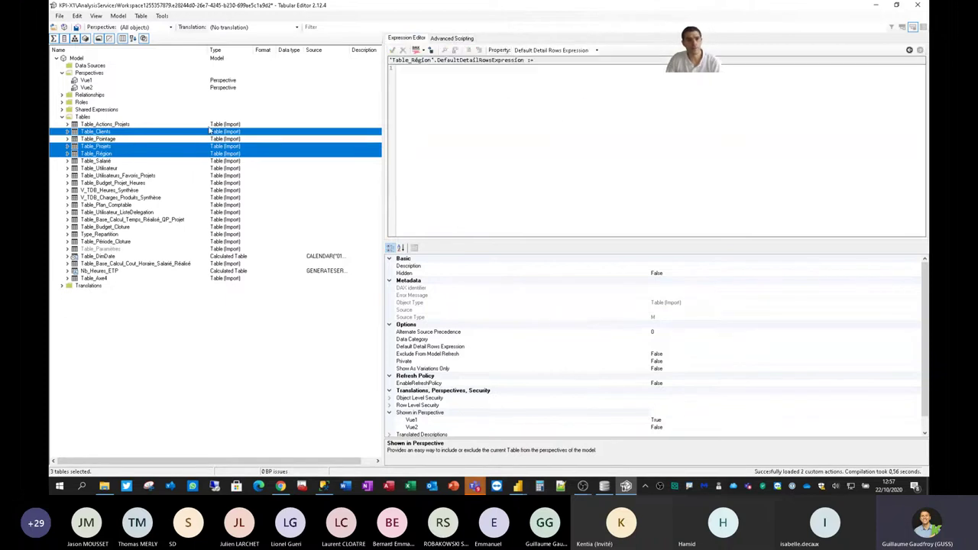
pyautogui.click(128, 134)
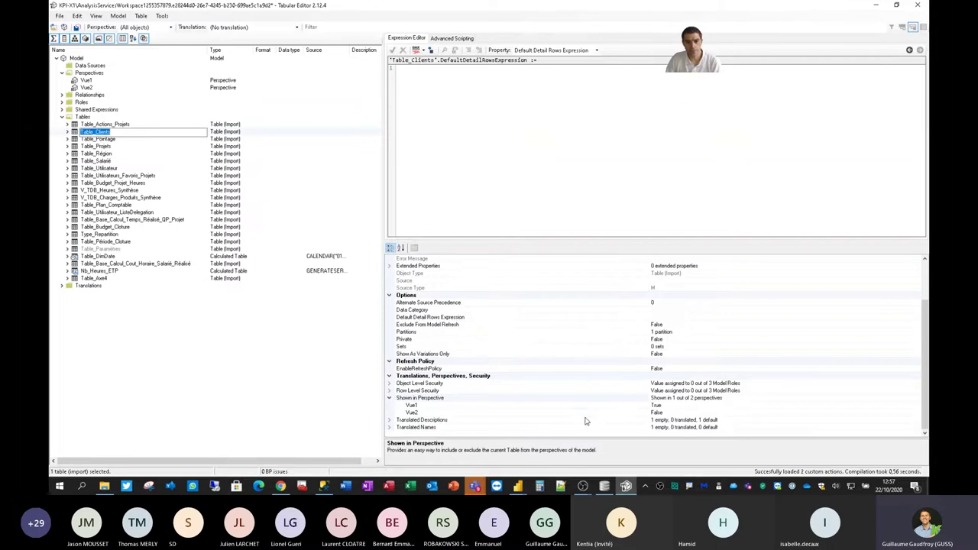
pyautogui.click(92, 147)
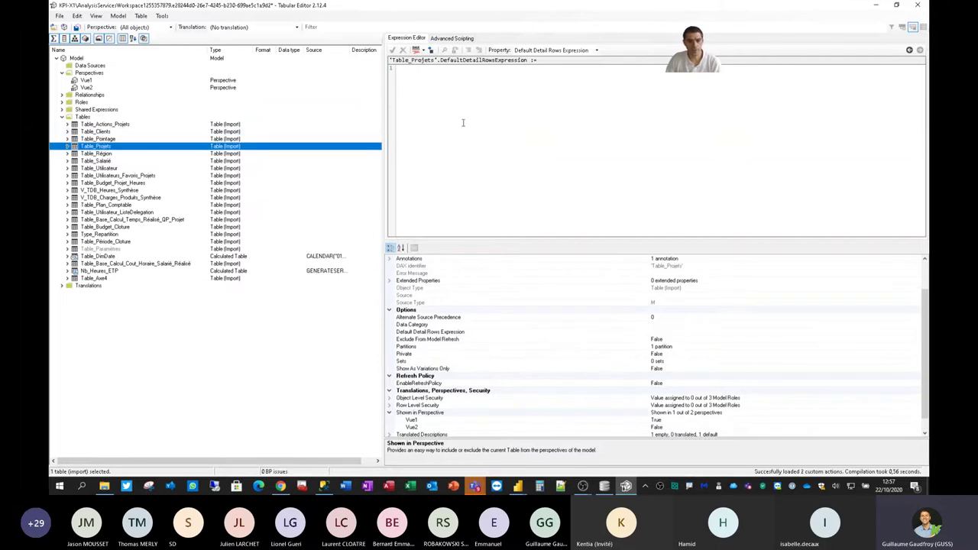
# Run the KPI Consulting - Perspective Table script on Table_Clients, Table_Projets and Table_Région to show them in Vue1 and Vue2.
pyautogui.click(110, 134)
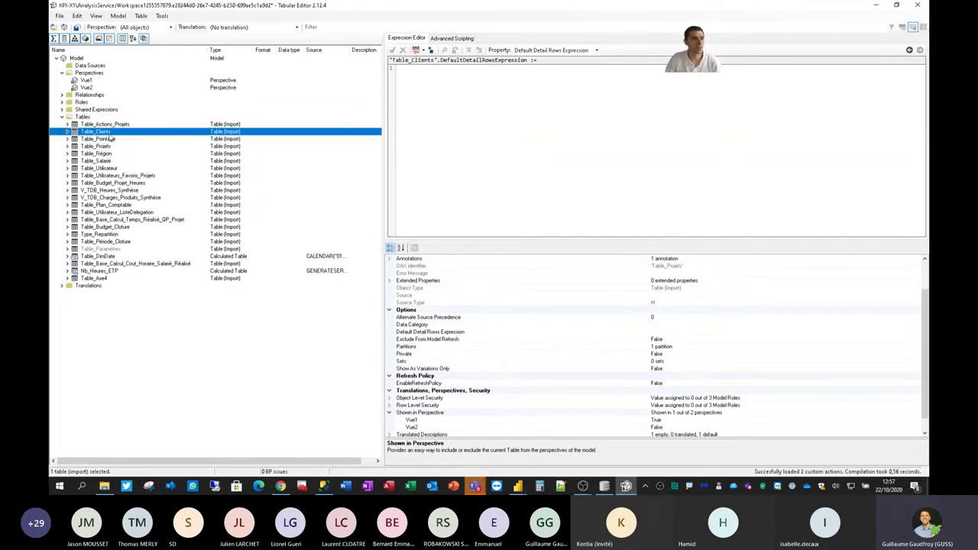
pyautogui.keyDown('ctrl'); pyautogui.click(111, 146); pyautogui.keyUp('ctrl')
pyautogui.keyDown('ctrl'); pyautogui.click(112, 153); pyautogui.keyUp('ctrl')
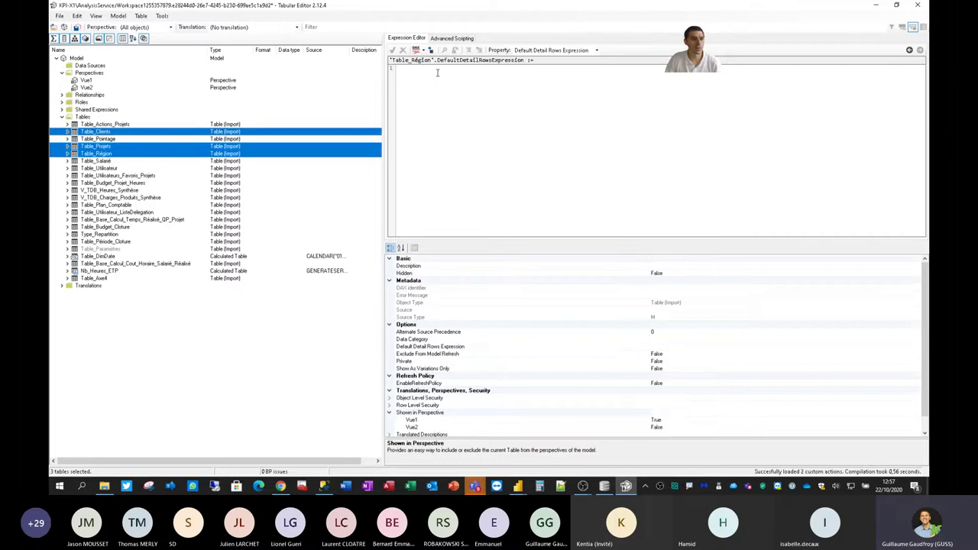
pyautogui.click(459, 38)
pyautogui.click(448, 50)
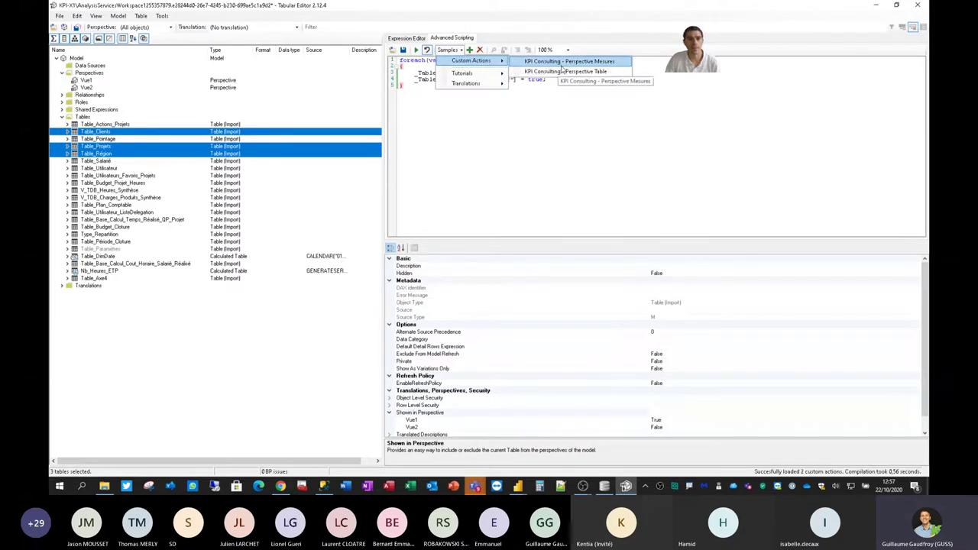
pyautogui.click(564, 66)
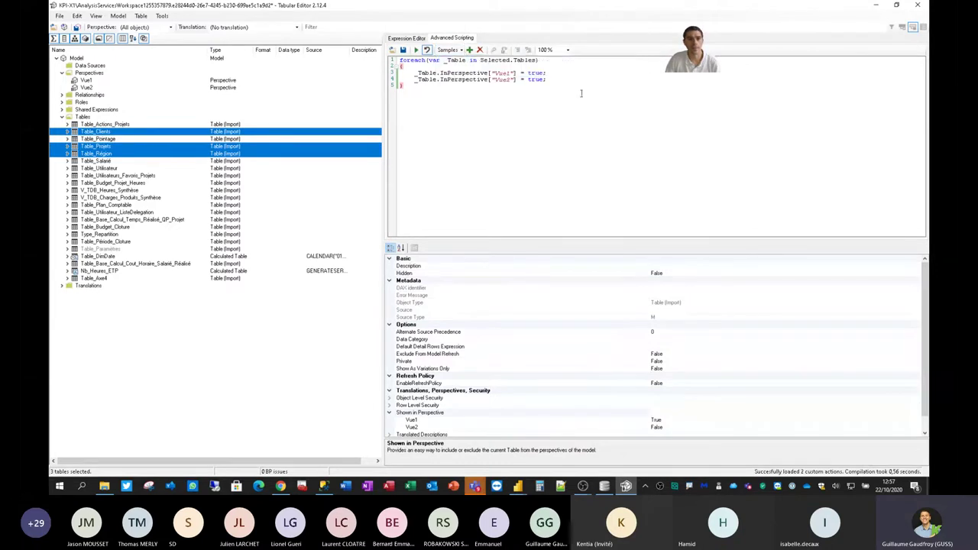
pyautogui.click(415, 50)
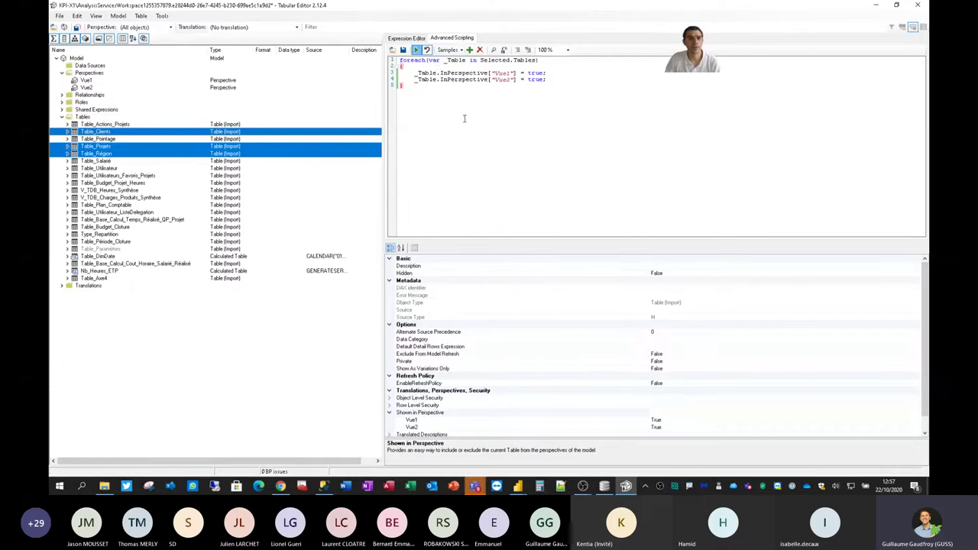
# Check the perspective assignments of Table_Clients, Table_Pointage and Table_Projets one by one.
pyautogui.click(394, 39)
pyautogui.click(166, 134)
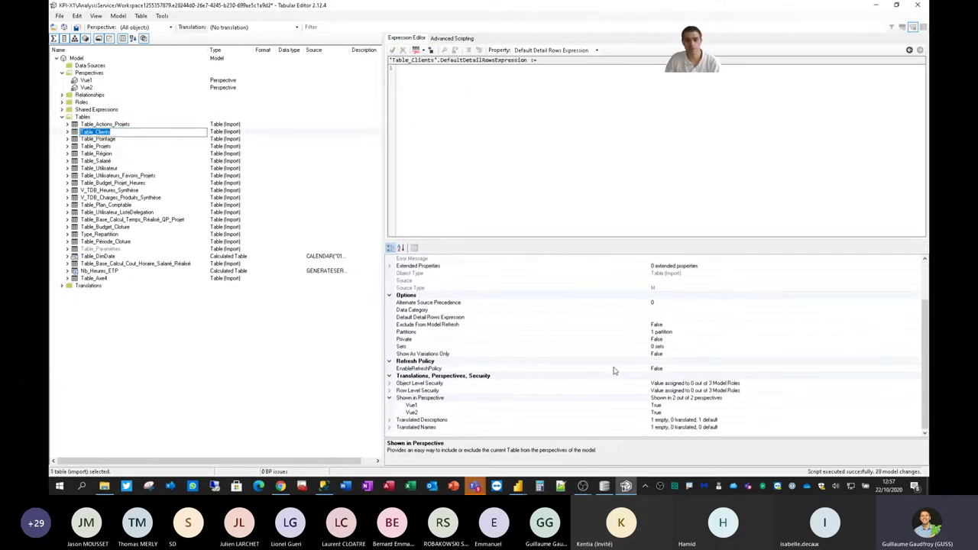
pyautogui.scroll(-1, 611, 369)
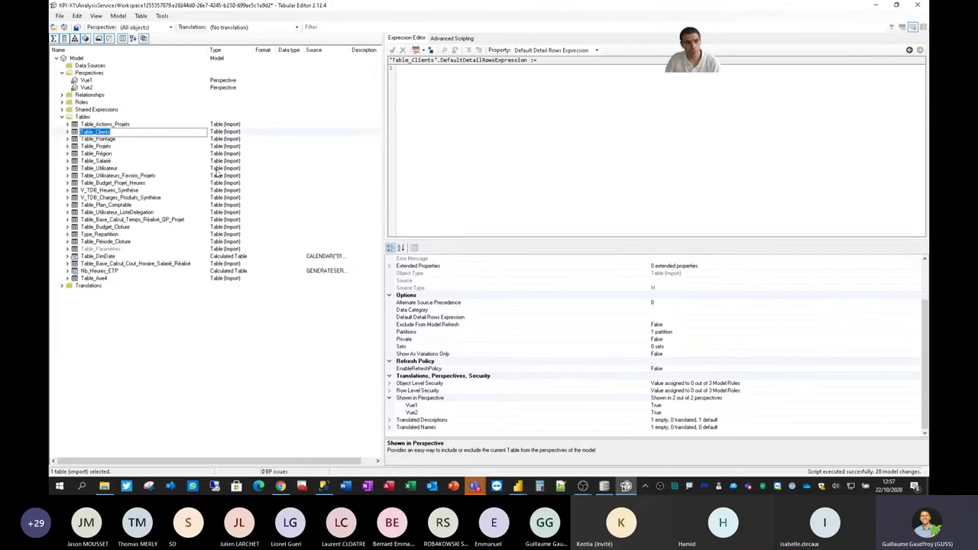
pyautogui.click(112, 141)
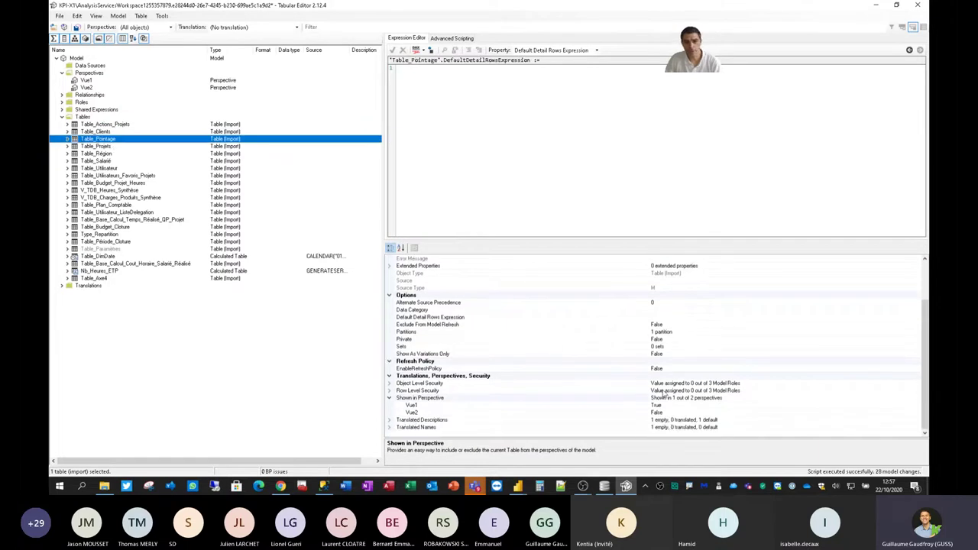
pyautogui.click(130, 146)
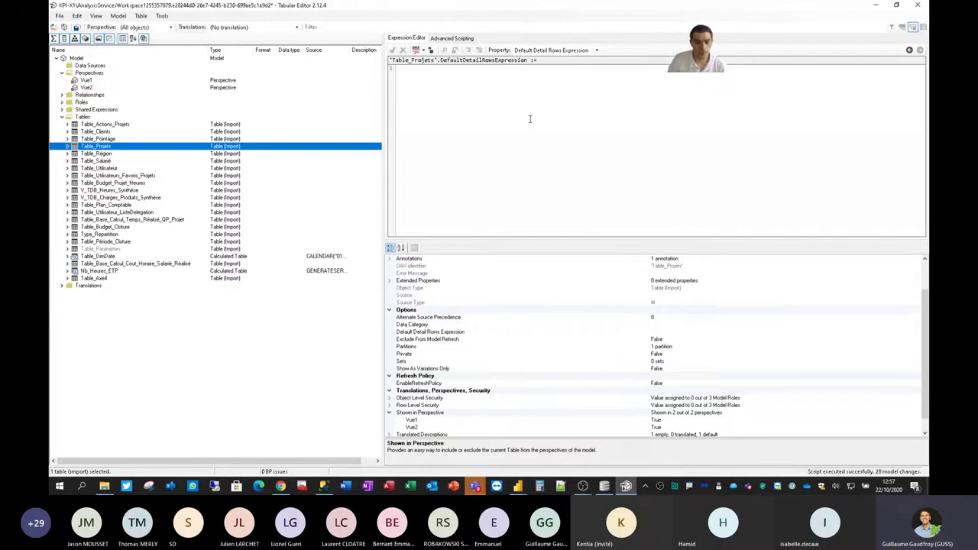
# Save the perspective changes to the model in Tabular Editor and return to the Power BI Desktop report.
pyautogui.click(876, 5)
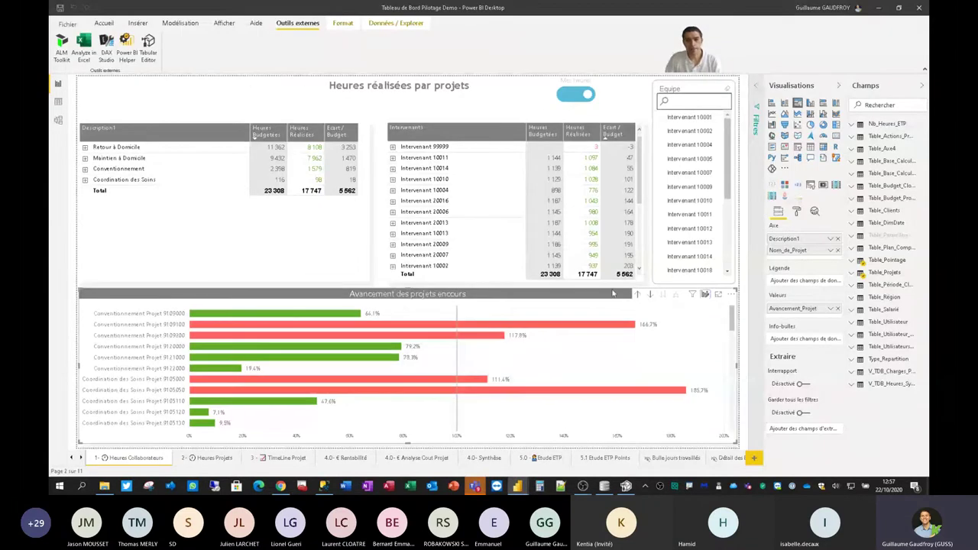
pyautogui.hotkey('alt', 'Tab')
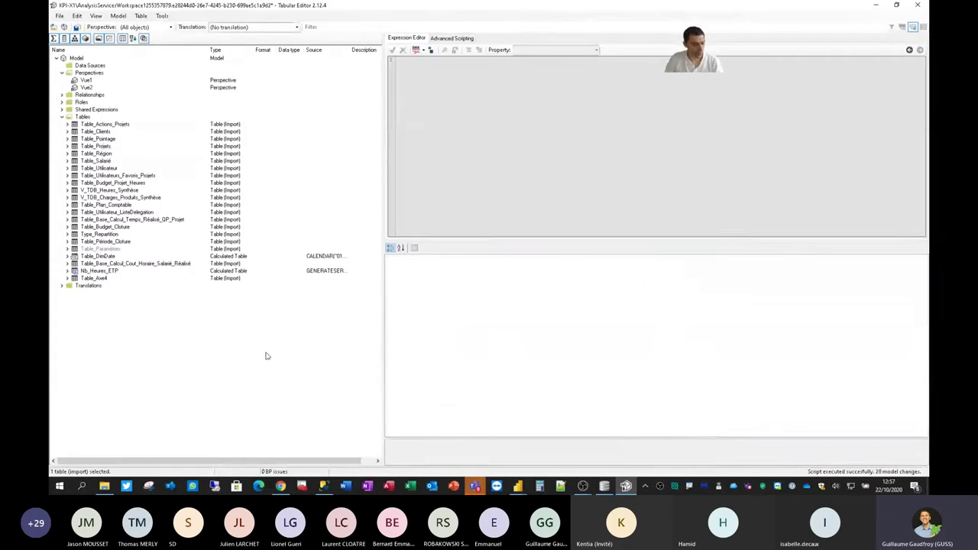
pyautogui.hotkey('ctrl', 's')
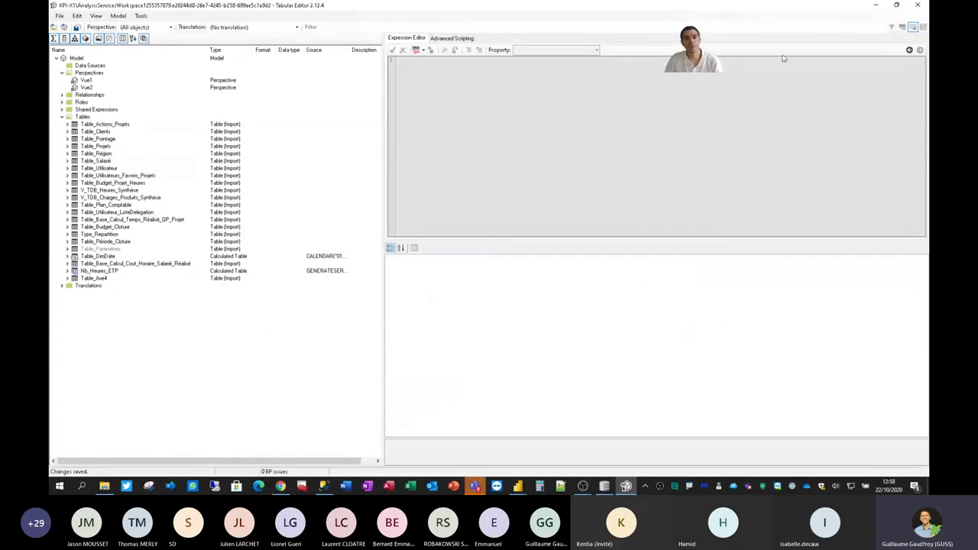
pyautogui.click(876, 5)
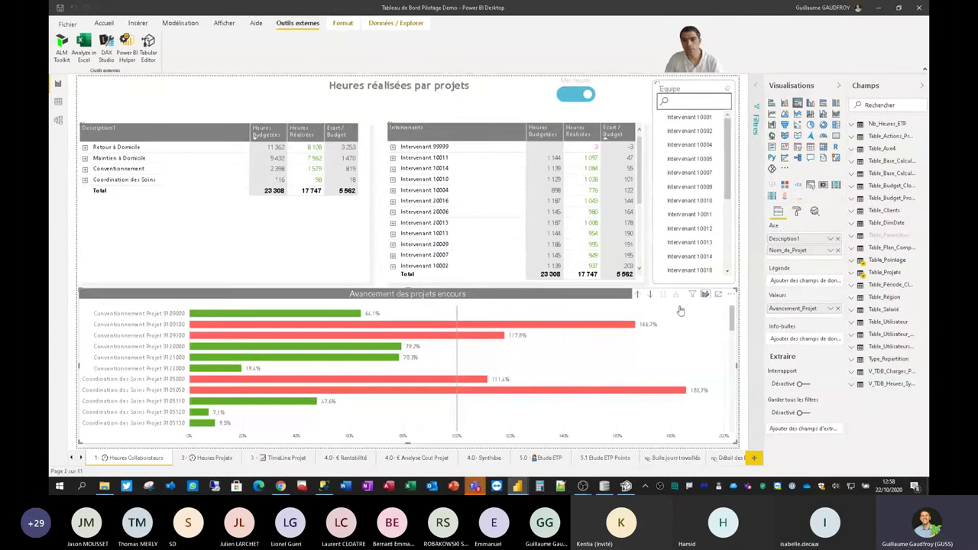
# Examine the page's formatting options and the Personnaliser le visuel setting in the Avancement des projets encours chart's header options.
pyautogui.click(748, 417)
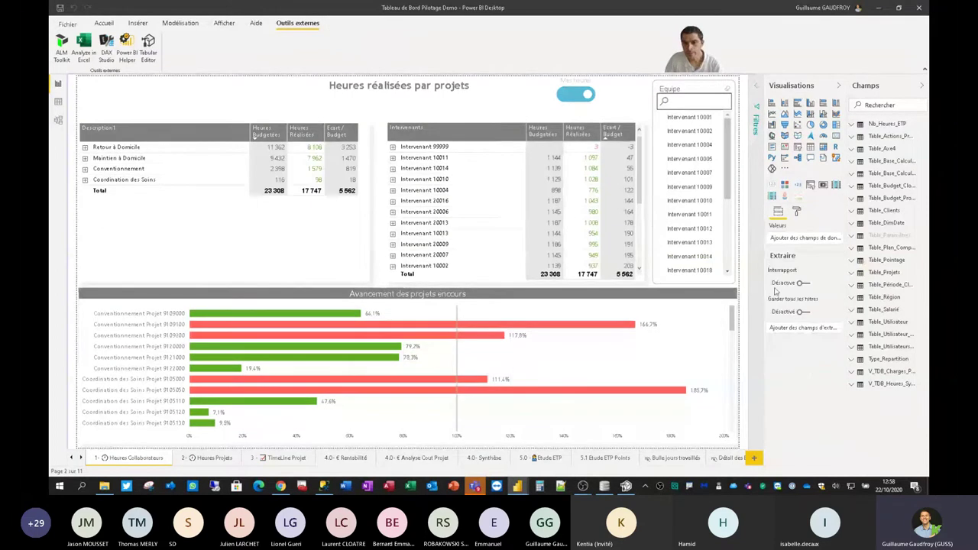
pyautogui.click(796, 213)
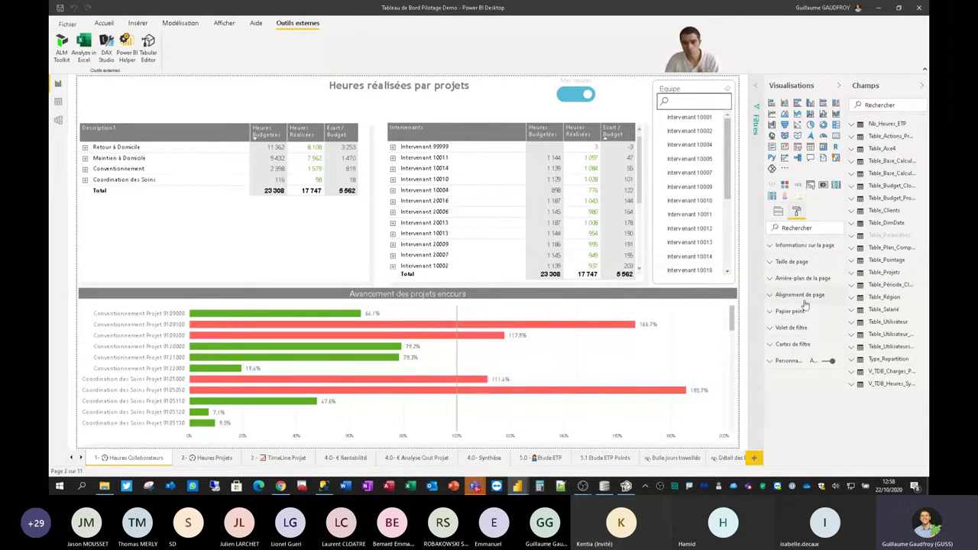
pyautogui.click(483, 301)
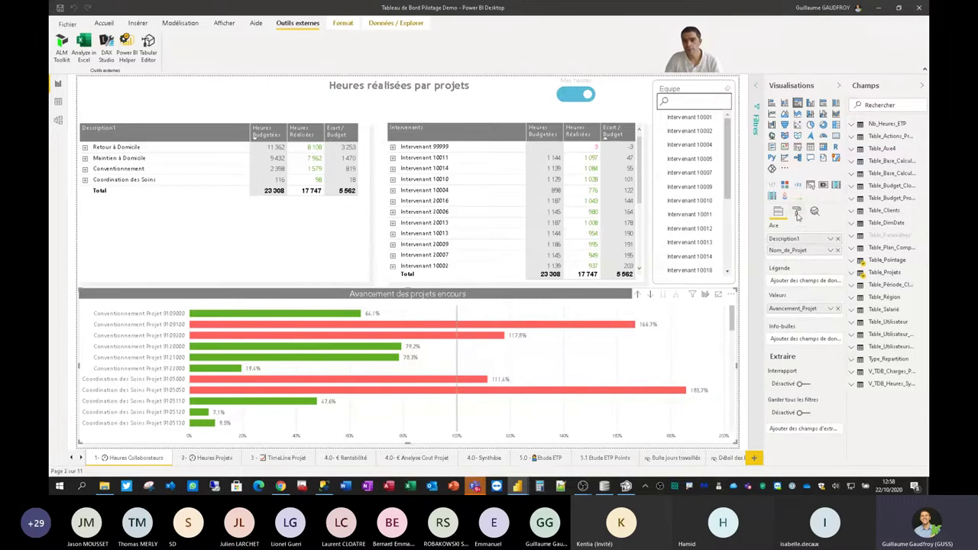
pyautogui.click(797, 212)
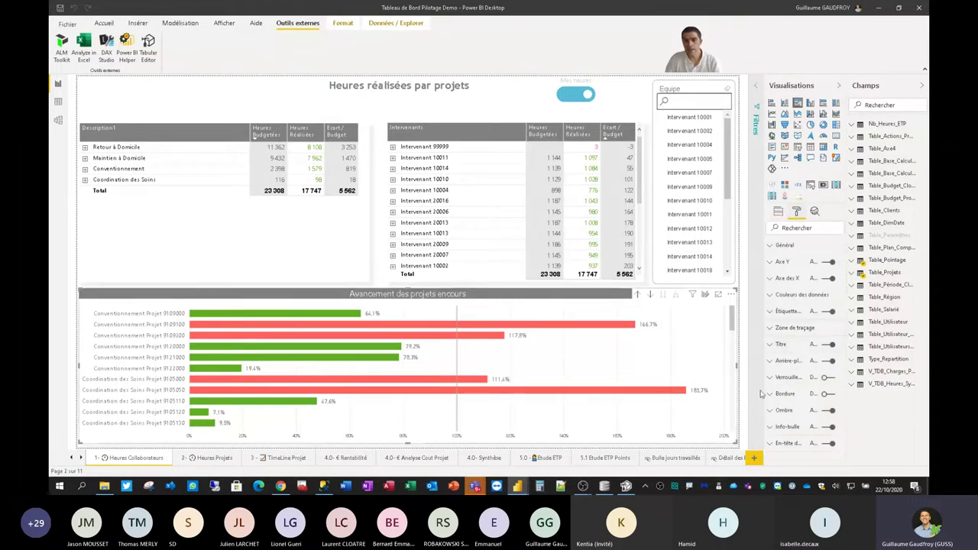
pyautogui.click(787, 443)
pyautogui.scroll(-2, 808, 384)
pyautogui.scroll(-5, 808, 384)
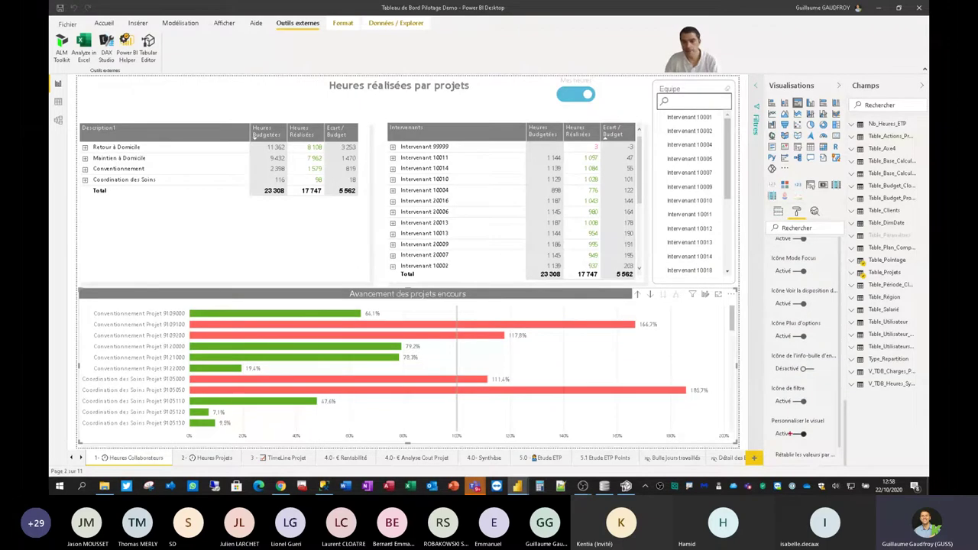
pyautogui.moveTo(772, 415); pyautogui.dragTo(845, 444)
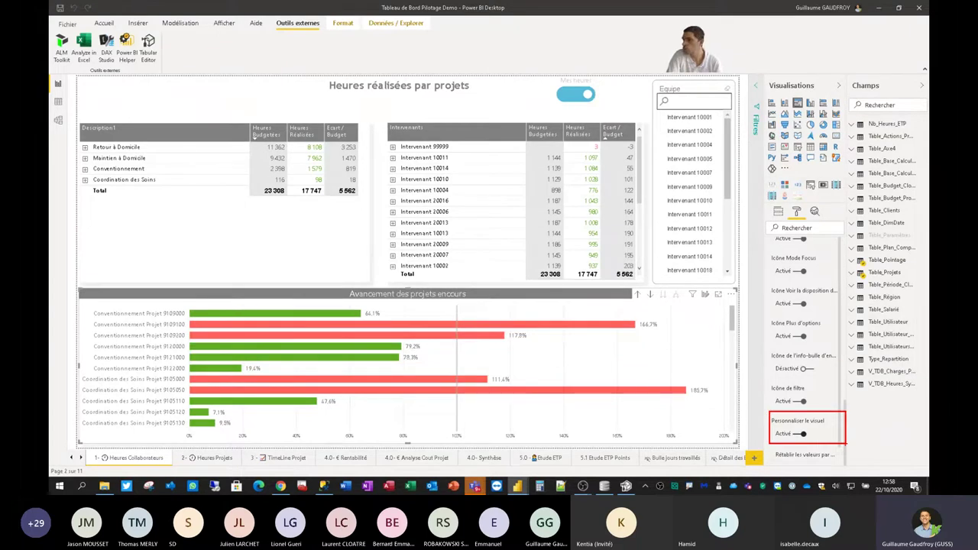
pyautogui.press('Escape')
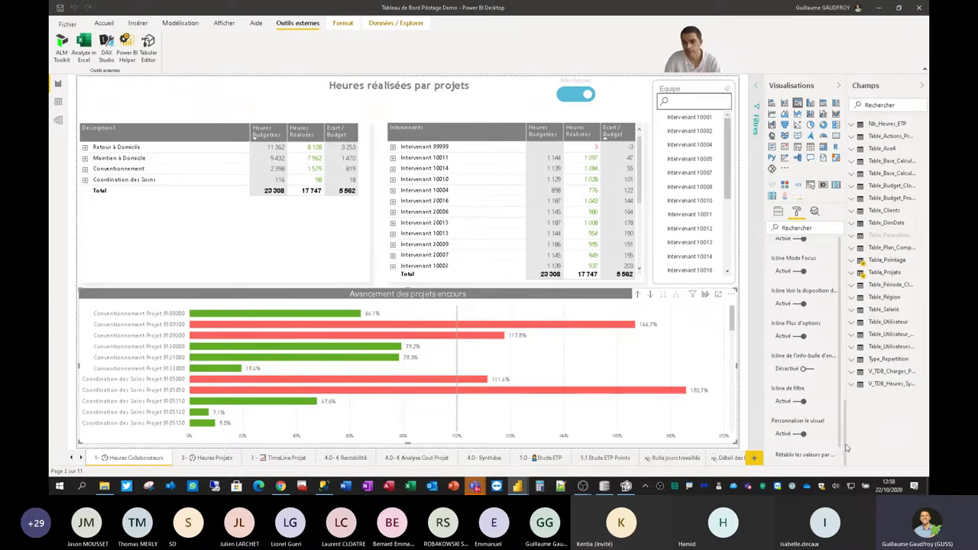
# Show the page's formatting options and check the current file's report setting that lets readers personalize visuals.
pyautogui.click(747, 327)
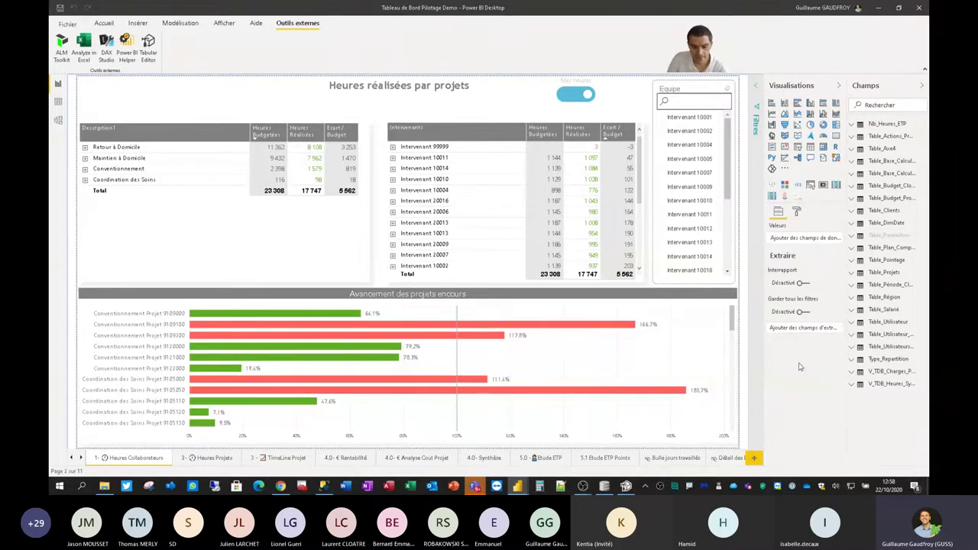
pyautogui.click(798, 212)
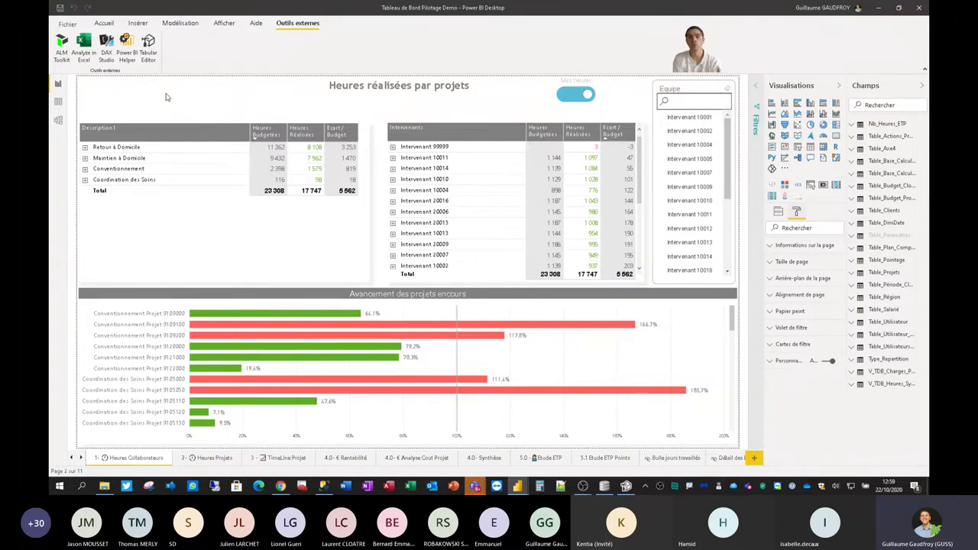
pyautogui.click(67, 23)
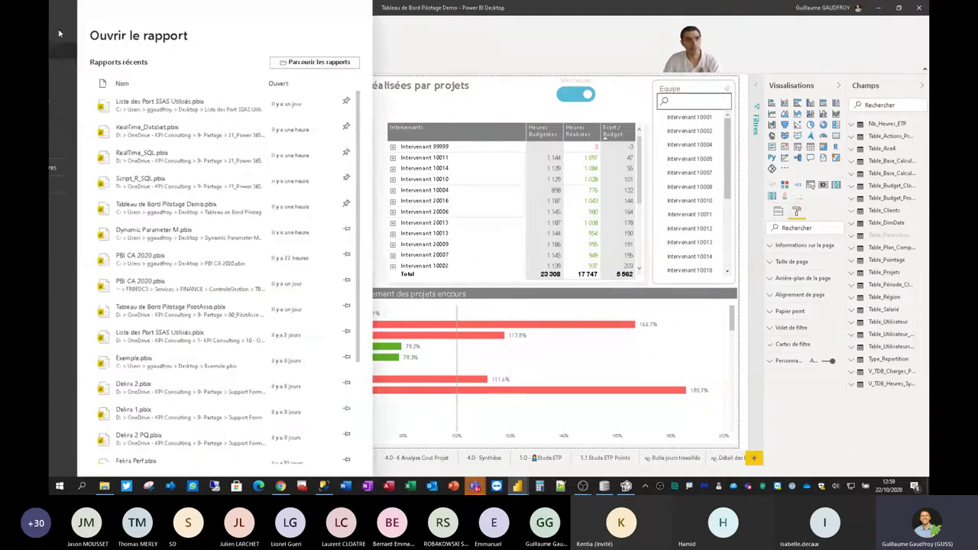
pyautogui.click(79, 165)
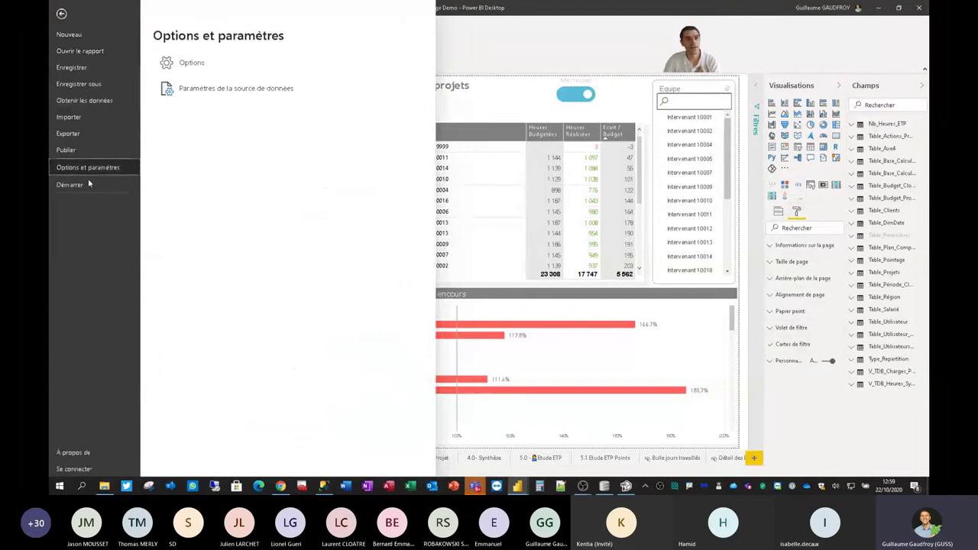
pyautogui.click(191, 65)
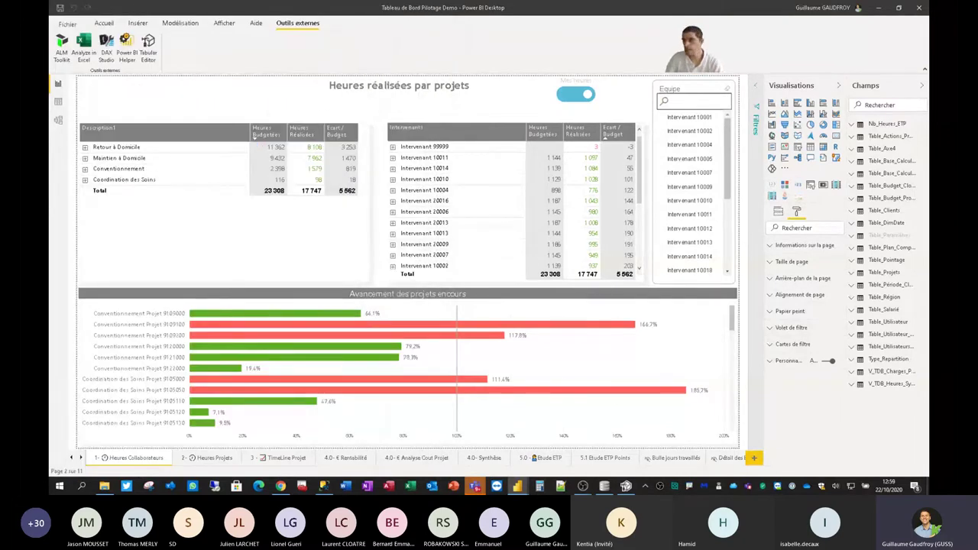
pyautogui.moveTo(474, 486)
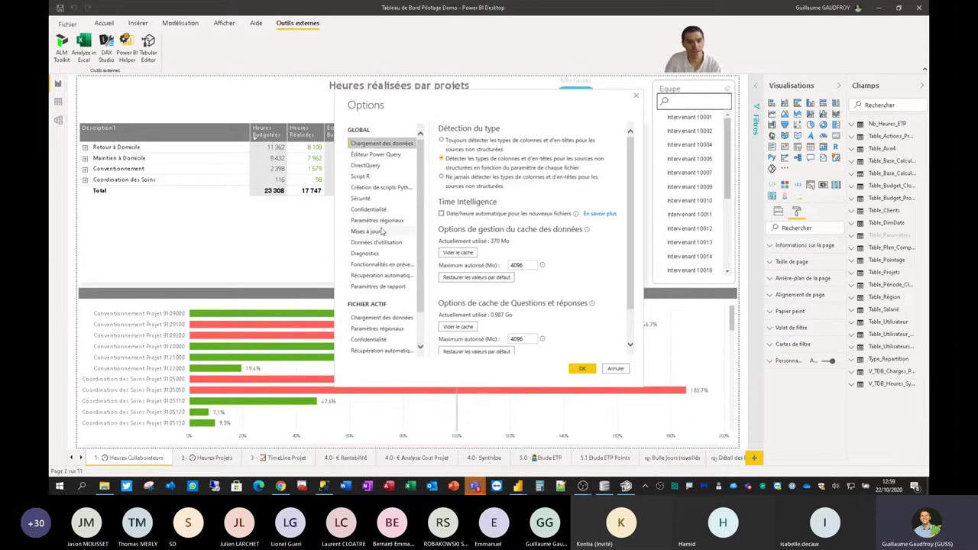
pyautogui.scroll(-2, 371, 293)
pyautogui.click(375, 344)
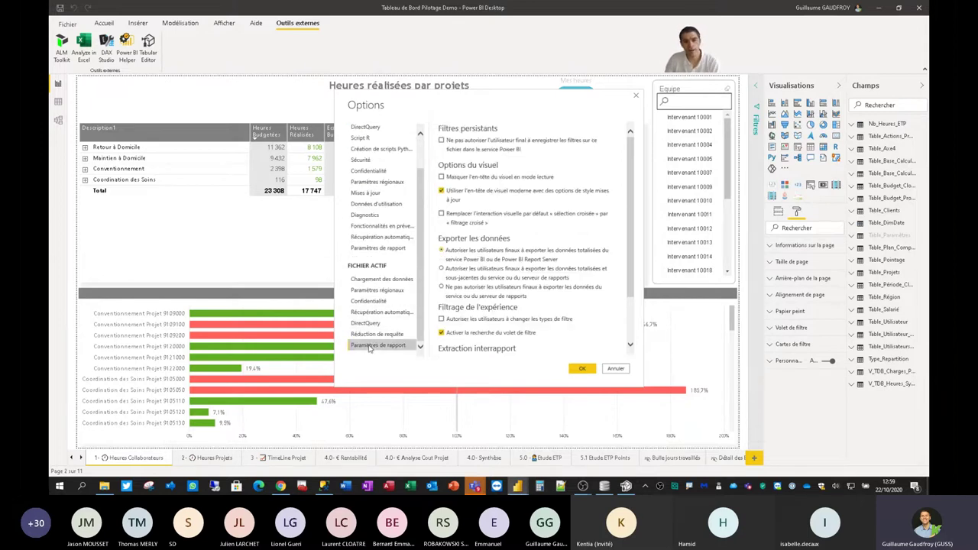
pyautogui.scroll(-1, 496, 304)
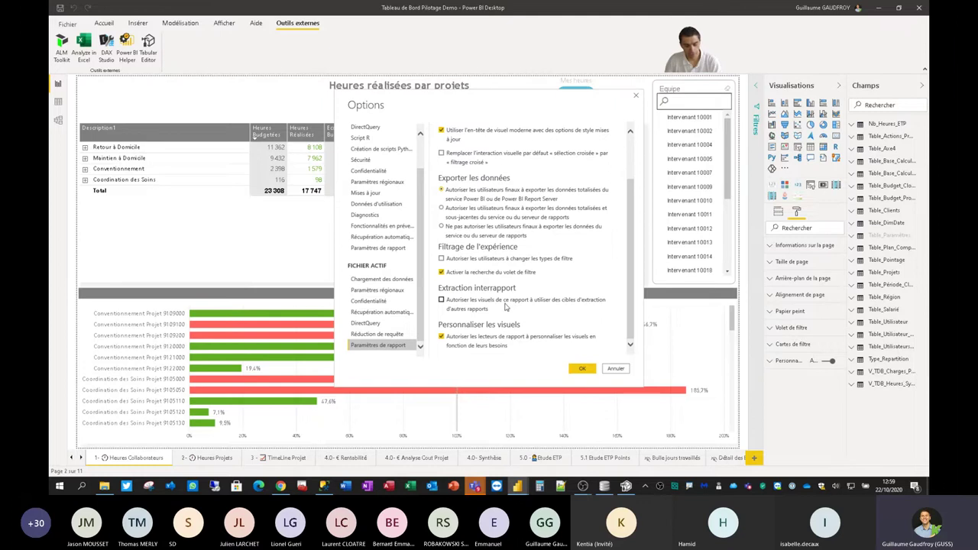
pyautogui.moveTo(435, 318)
pyautogui.mouseDown()
pyautogui.moveTo(517, 352)
pyautogui.moveTo(617, 354)
pyautogui.mouseUp()
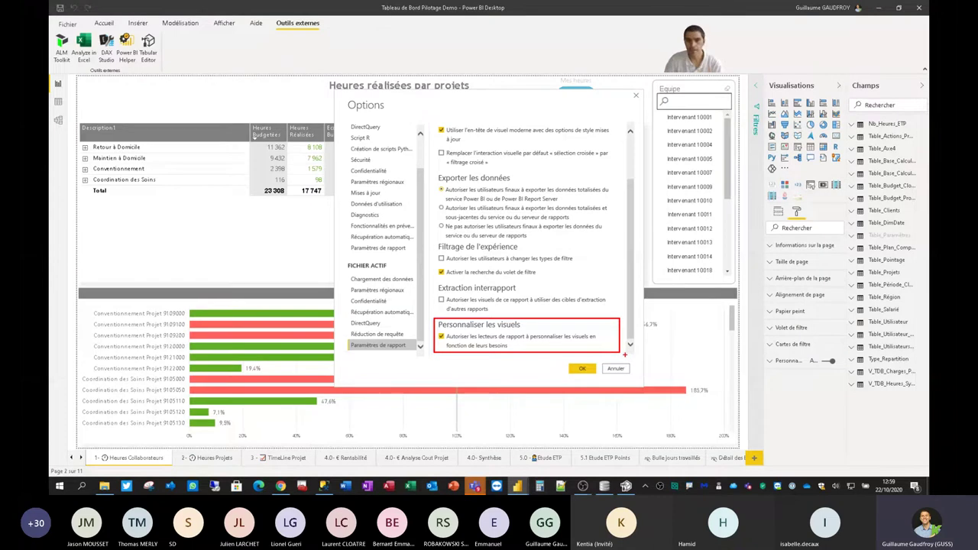
pyautogui.press('Escape')
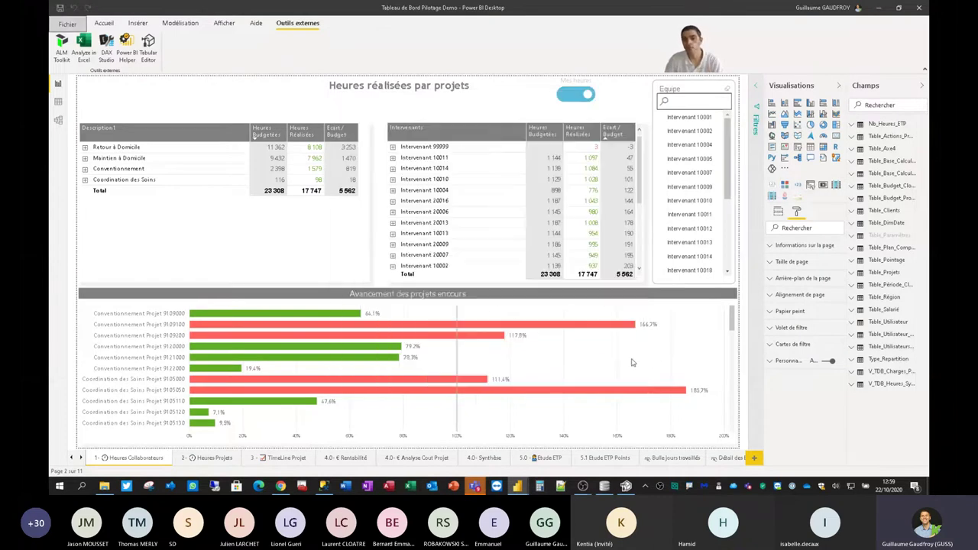
pyautogui.click(616, 369)
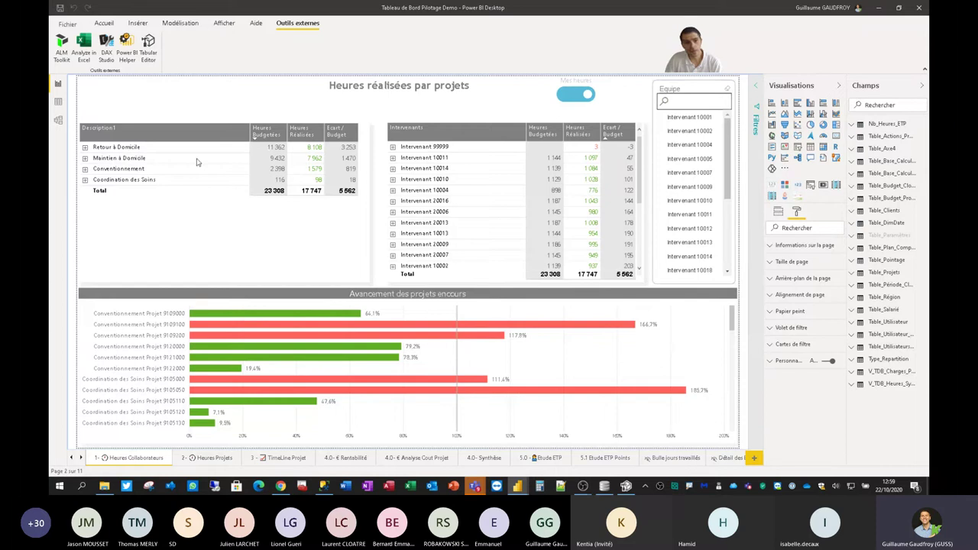
# Expand the page's visual personalization settings and check the reader perspectives offered, keeping Champs par défaut.
pyautogui.click(774, 362)
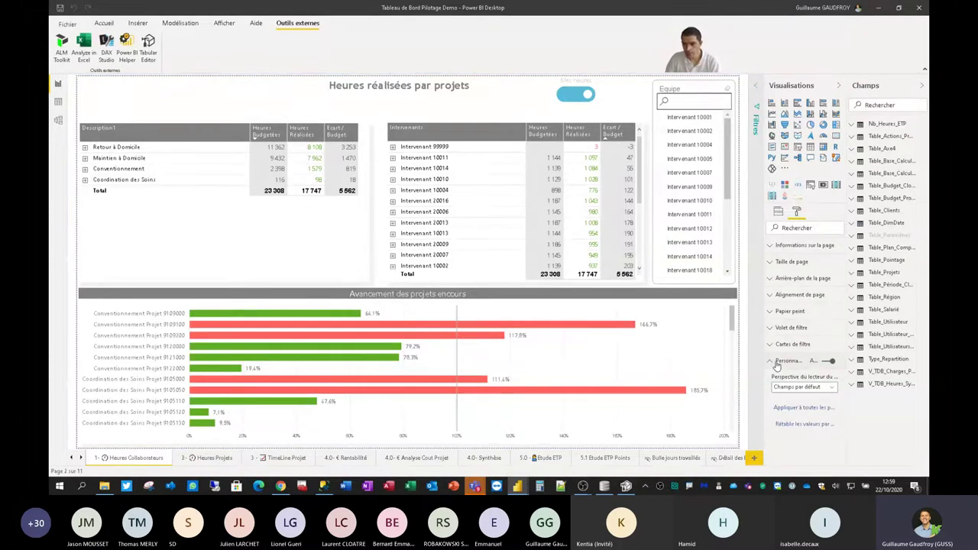
pyautogui.click(832, 388)
pyautogui.click(795, 381)
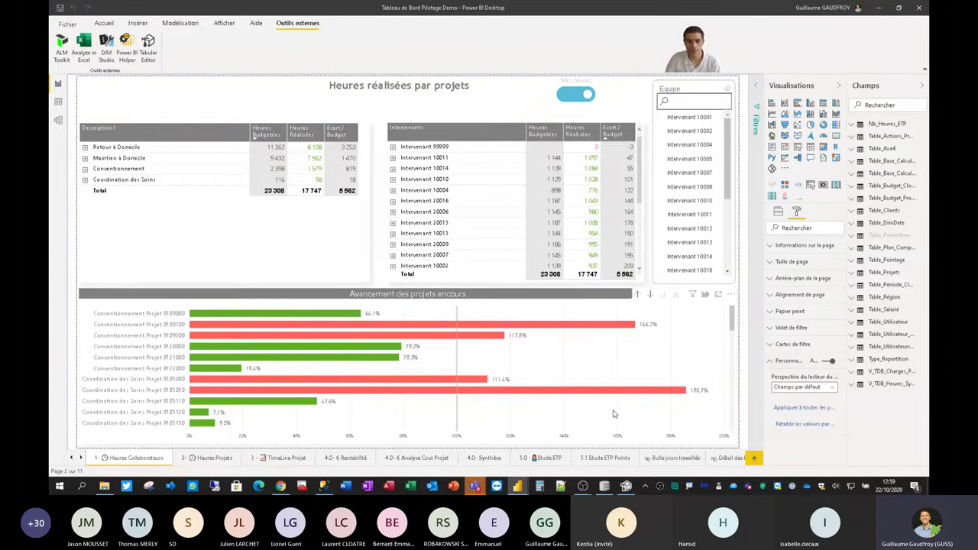
# Switch back to Tabular Editor and save the model changes again.
pyautogui.hotkey('alt', 'Tab')
pyautogui.press('Escape')
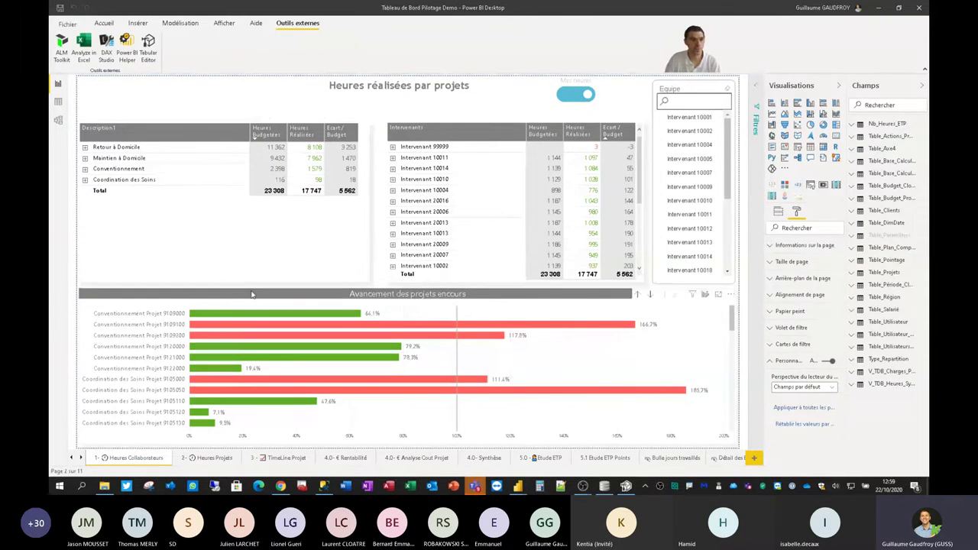
pyautogui.click(626, 486)
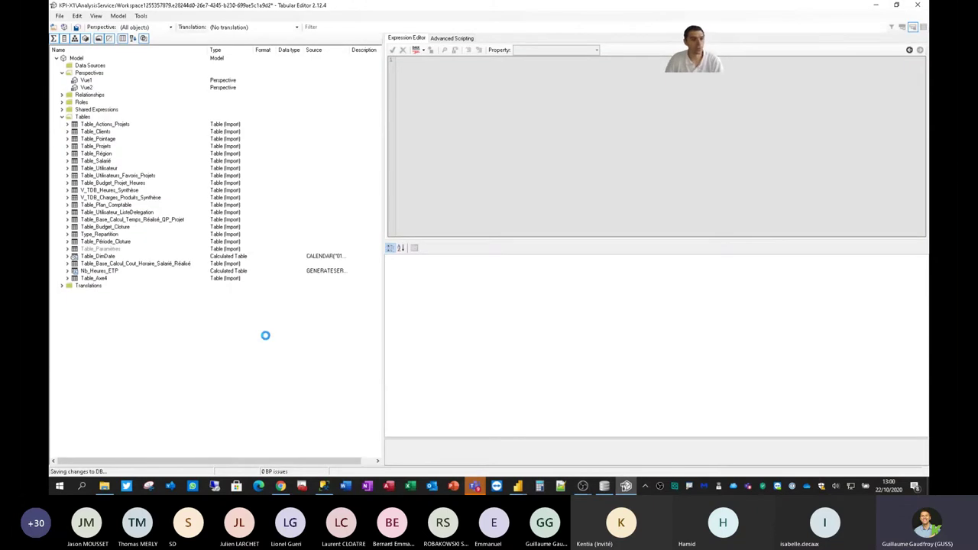
# Switch back to Power BI Desktop and check the reader perspectives offered for the page again.
pyautogui.hotkey('alt', 'Tab')
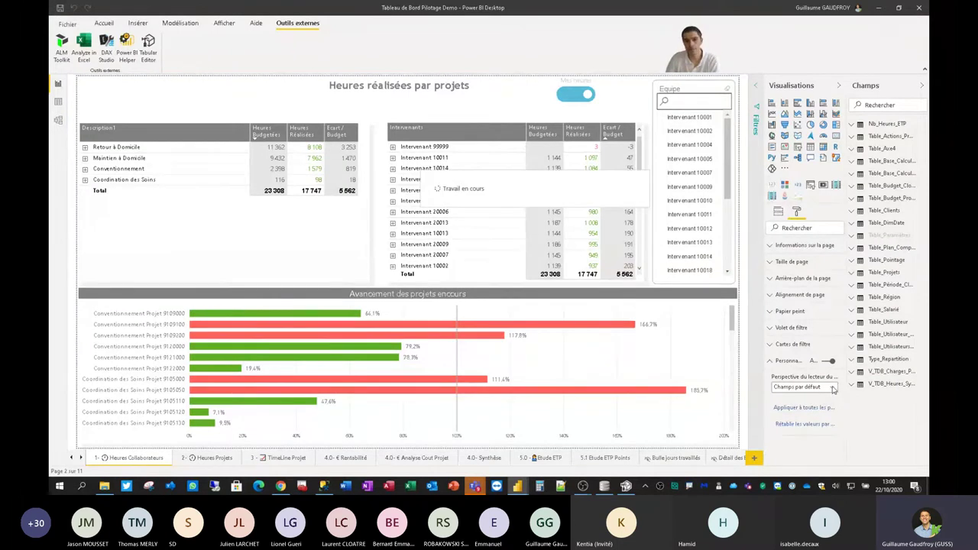
pyautogui.click(832, 388)
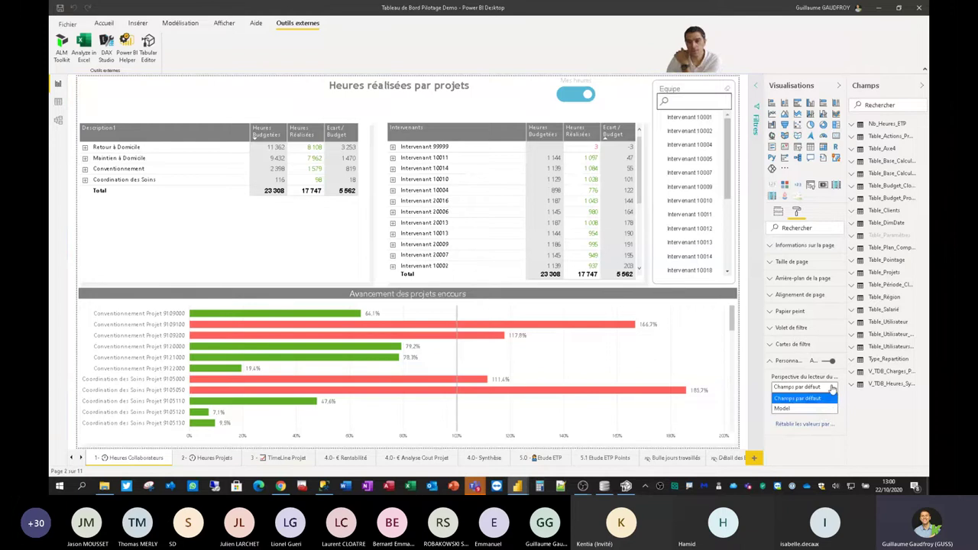
pyautogui.click(814, 445)
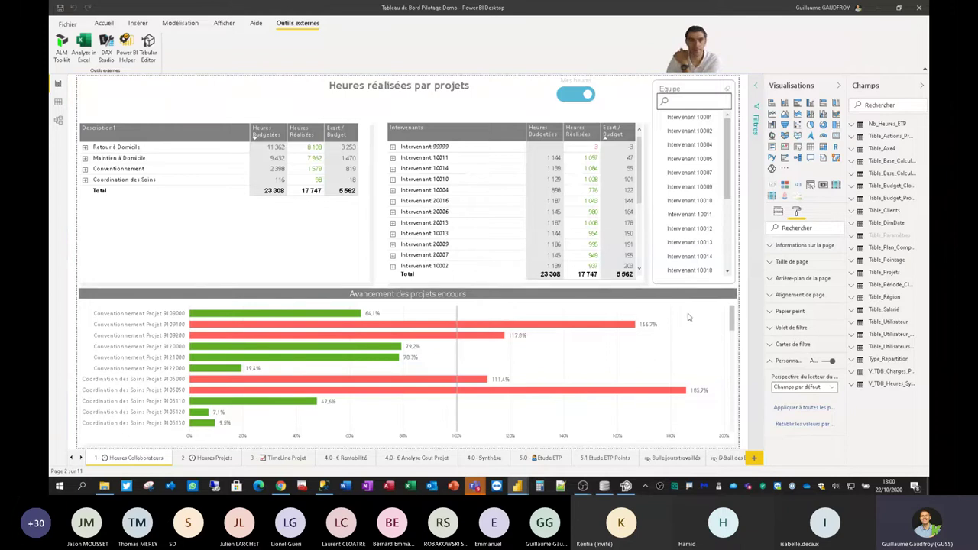
# Close the current report and reopen Tableau de Bord Pilotage Demo.pbix in Power BI Desktop.
pyautogui.click(919, 10)
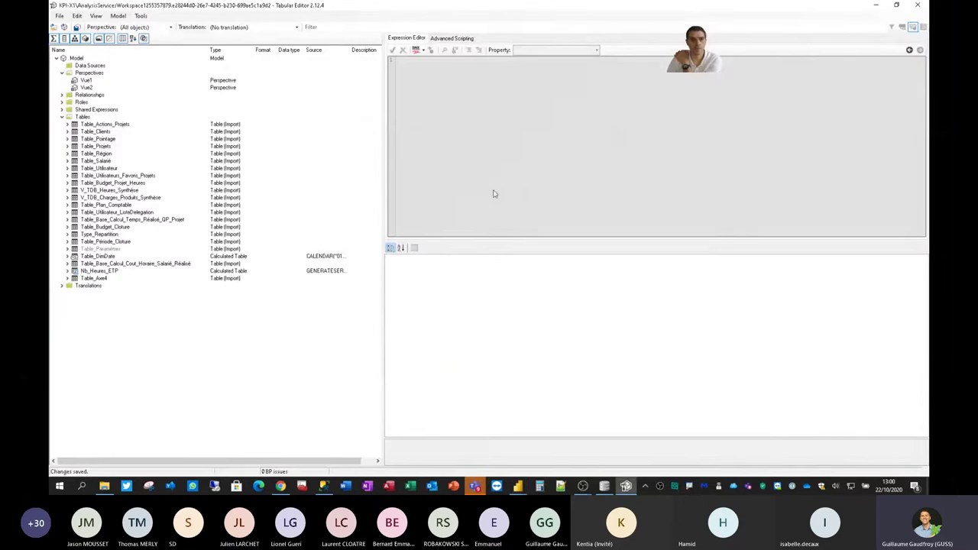
pyautogui.moveTo(518, 486)
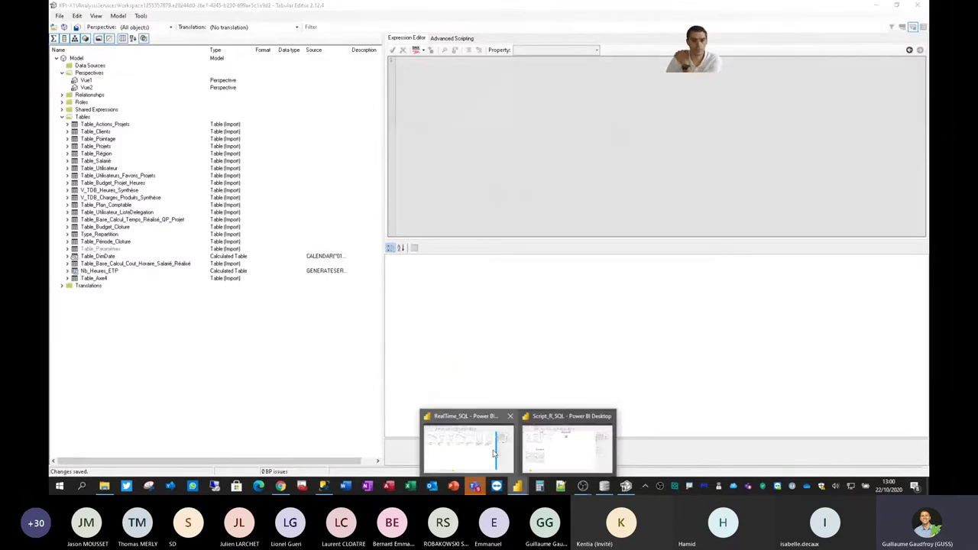
pyautogui.click(484, 451)
pyautogui.click(67, 24)
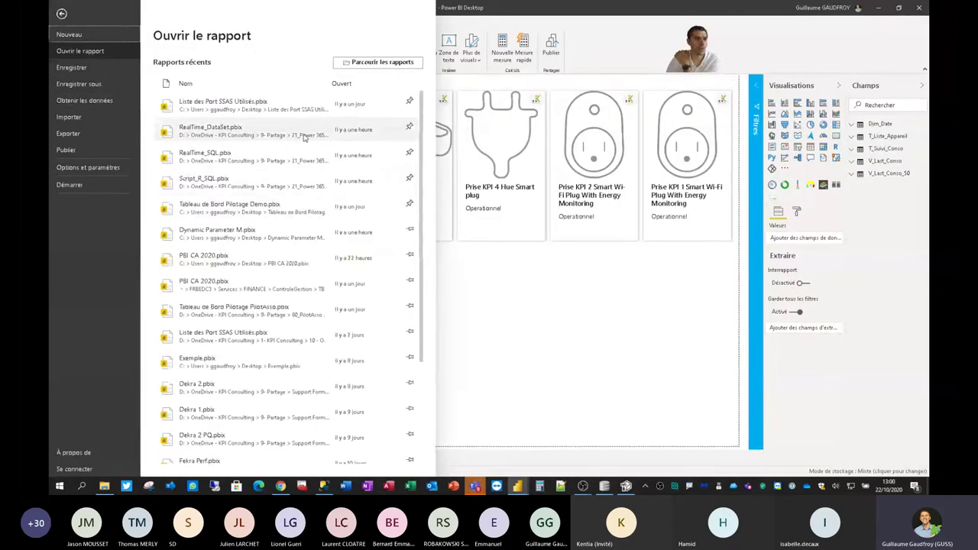
pyautogui.press('Escape')
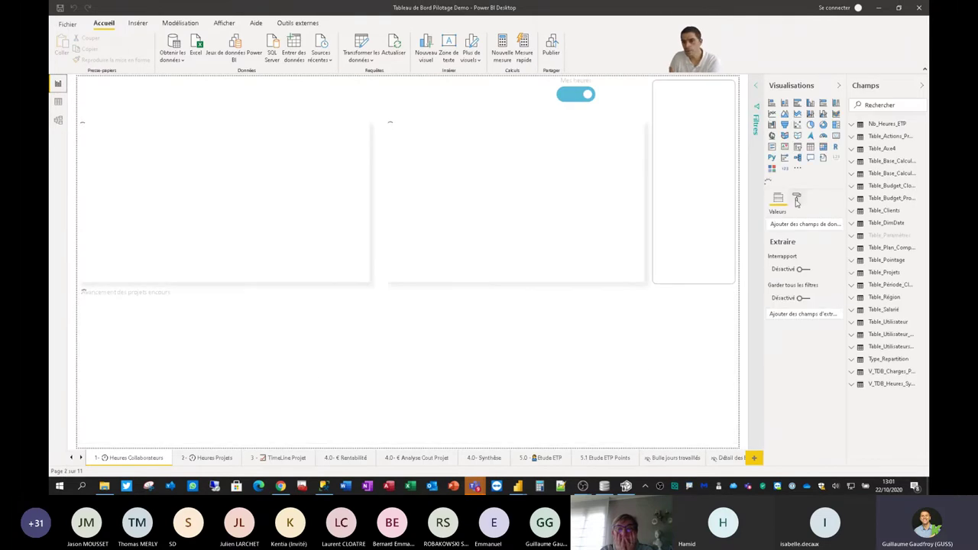
# Set the reader perspective of the 1- Heures Collaborateurs page to Vue2 in the page's visual personalization settings.
pyautogui.click(797, 200)
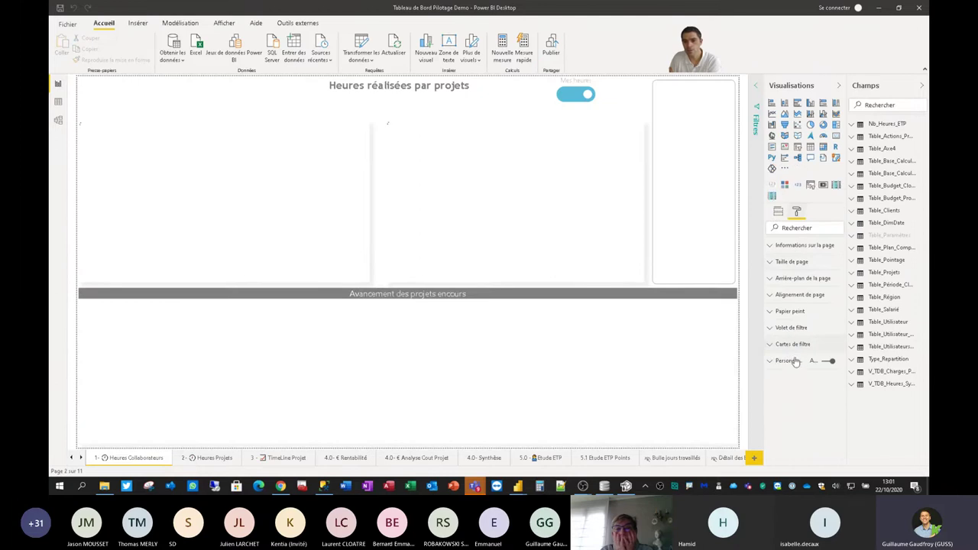
pyautogui.click(782, 362)
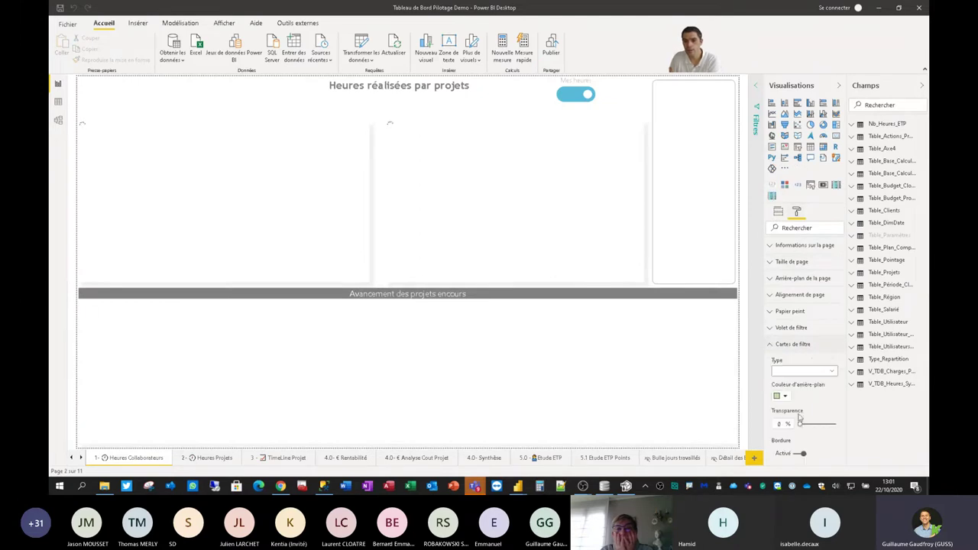
pyautogui.click(777, 347)
pyautogui.click(775, 362)
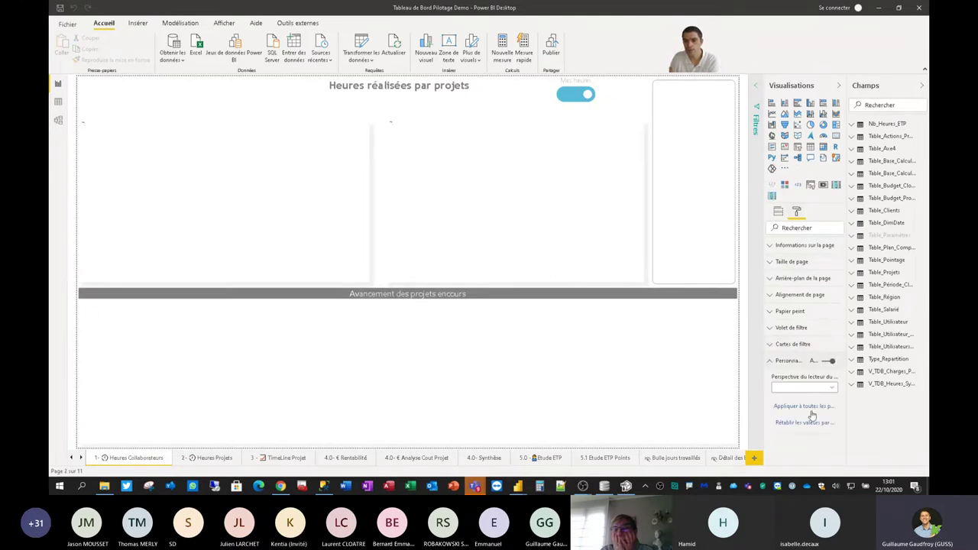
pyautogui.click(831, 387)
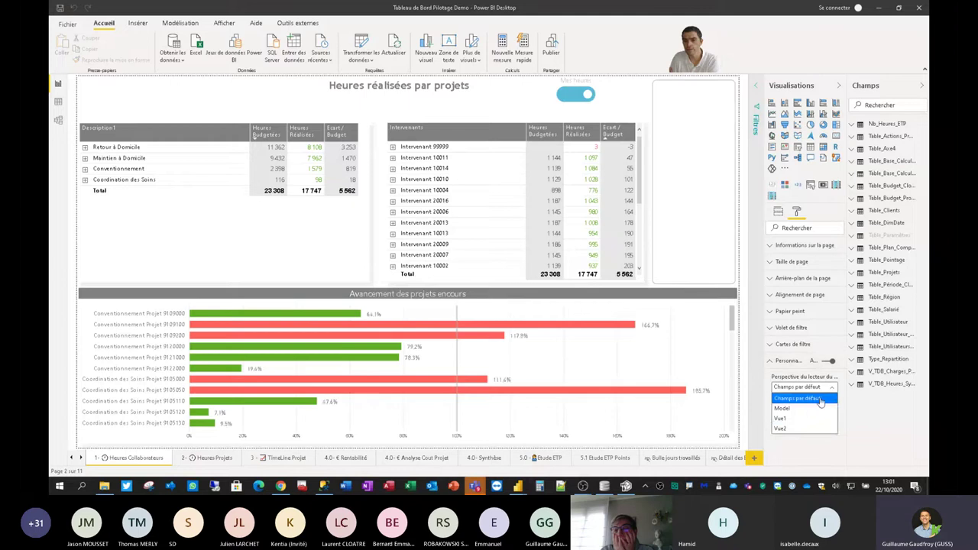
pyautogui.click(791, 425)
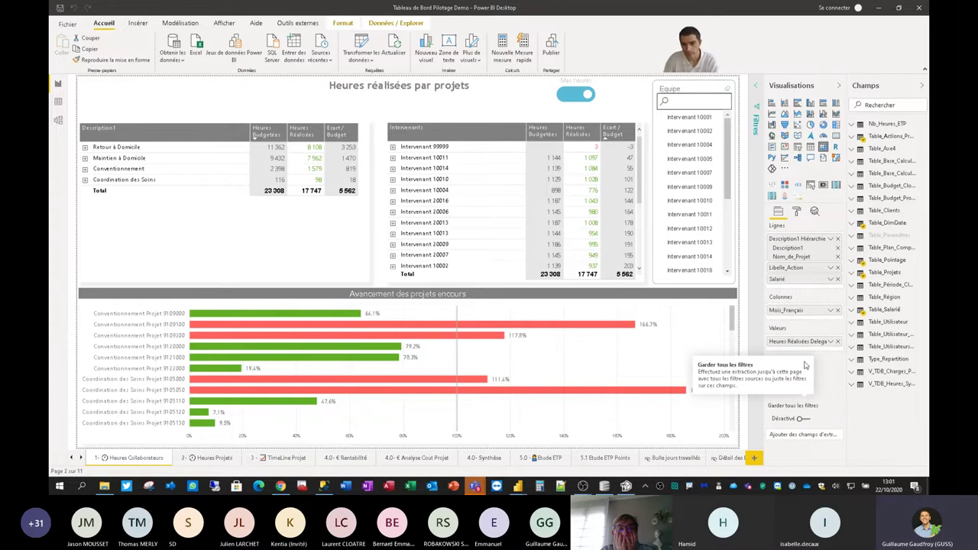
pyautogui.click(797, 212)
pyautogui.click(789, 361)
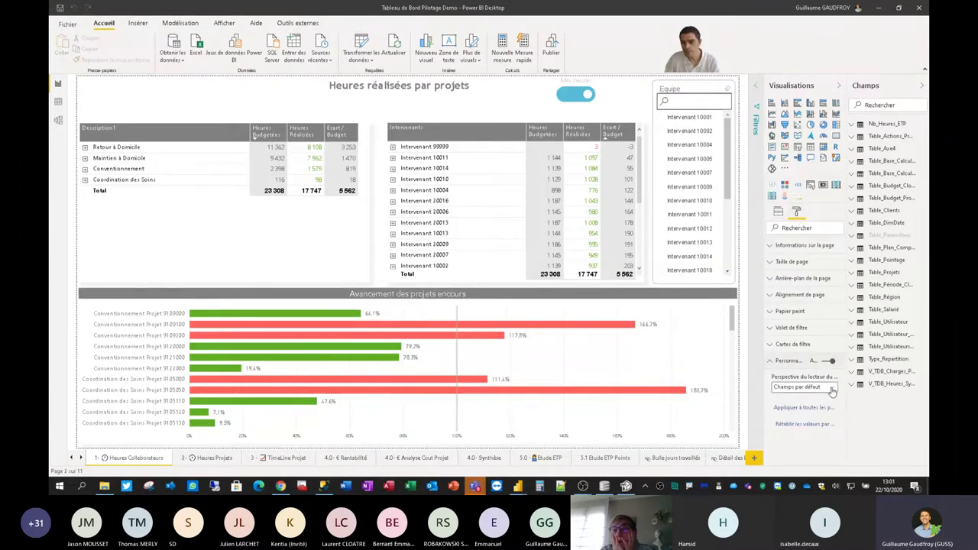
pyautogui.click(830, 387)
pyautogui.press('Return')
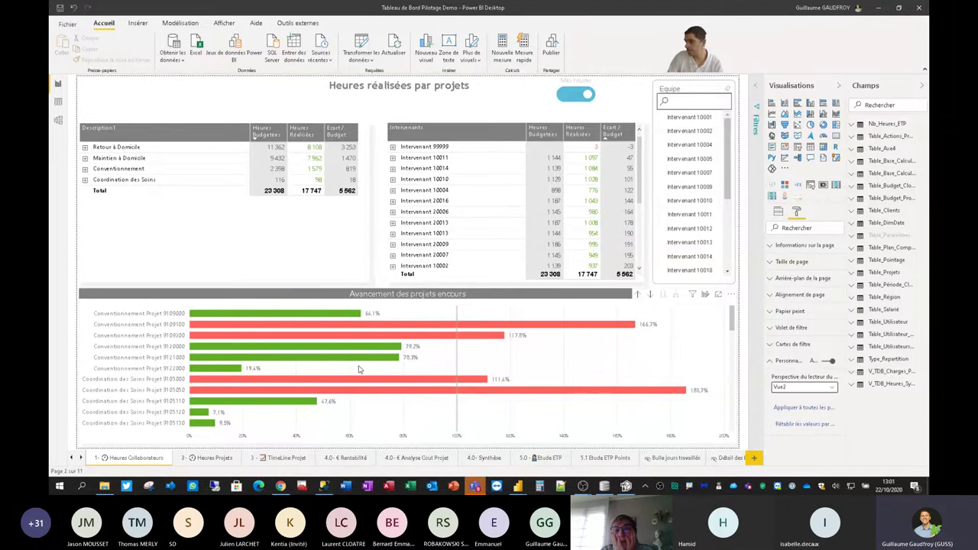
# Save the changes and publish the report to the Club Power BI V2 workspace, replacing the existing dataset.
pyautogui.click(552, 46)
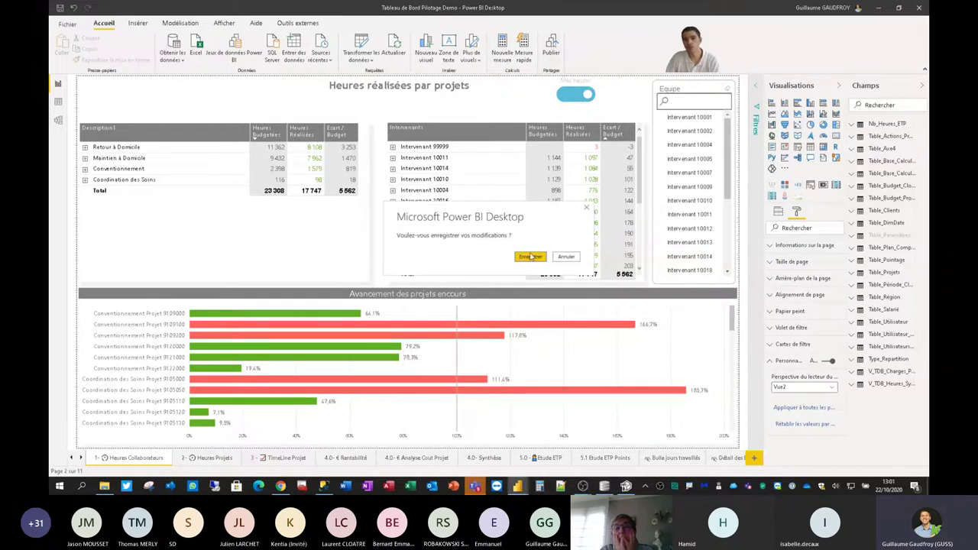
pyautogui.click(531, 258)
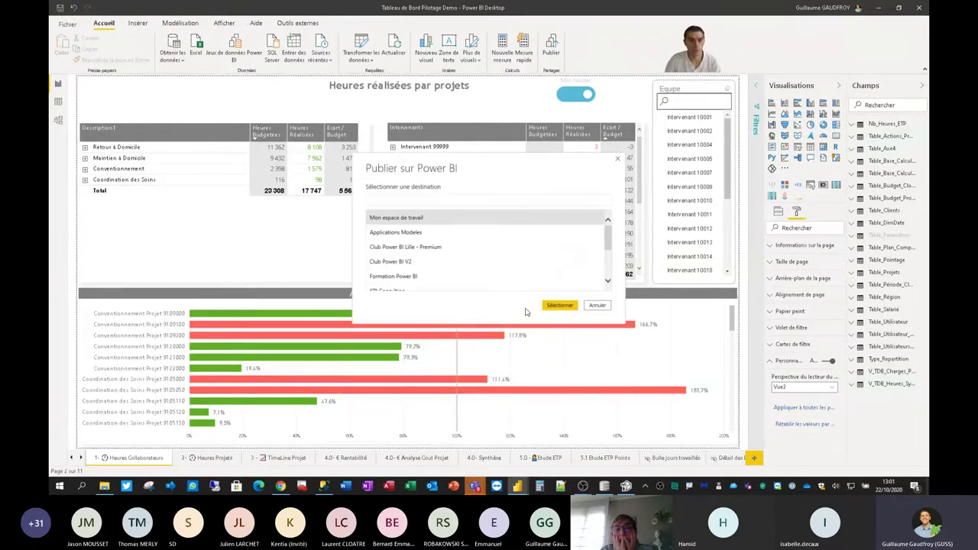
pyautogui.click(559, 305)
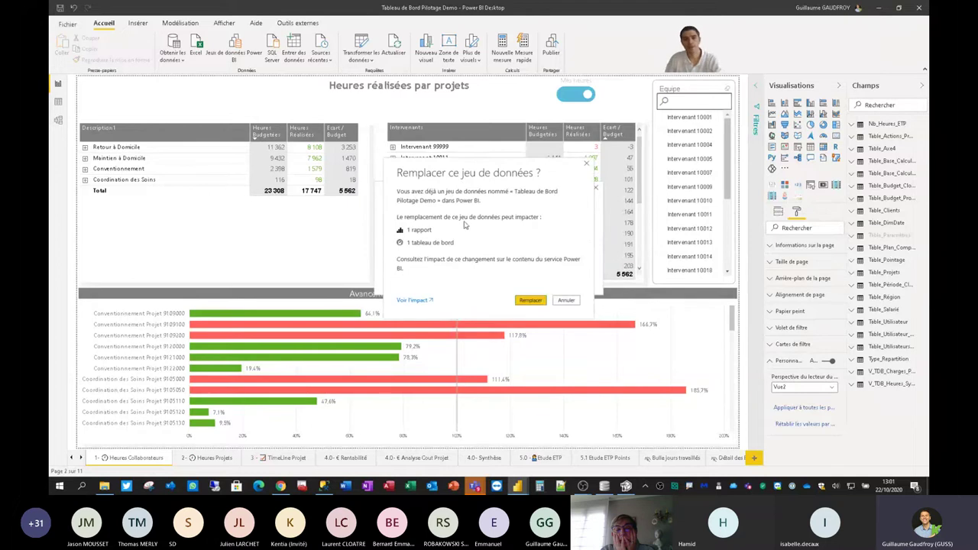
pyautogui.click(535, 300)
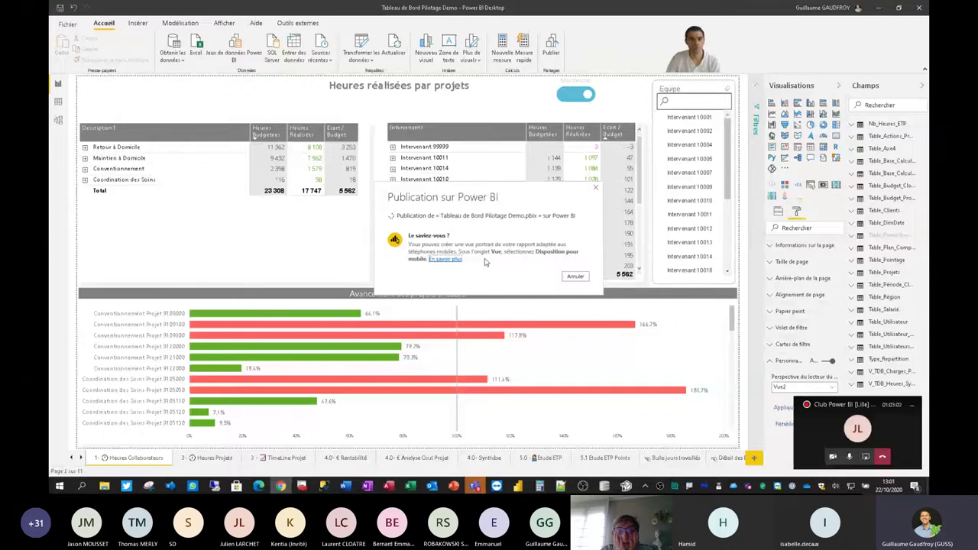
pyautogui.click(915, 408)
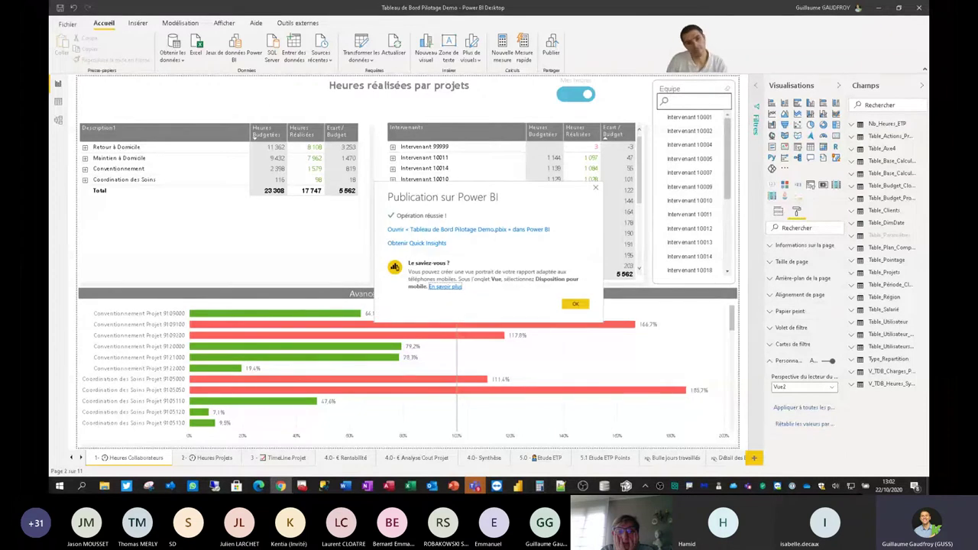
pyautogui.click(586, 306)
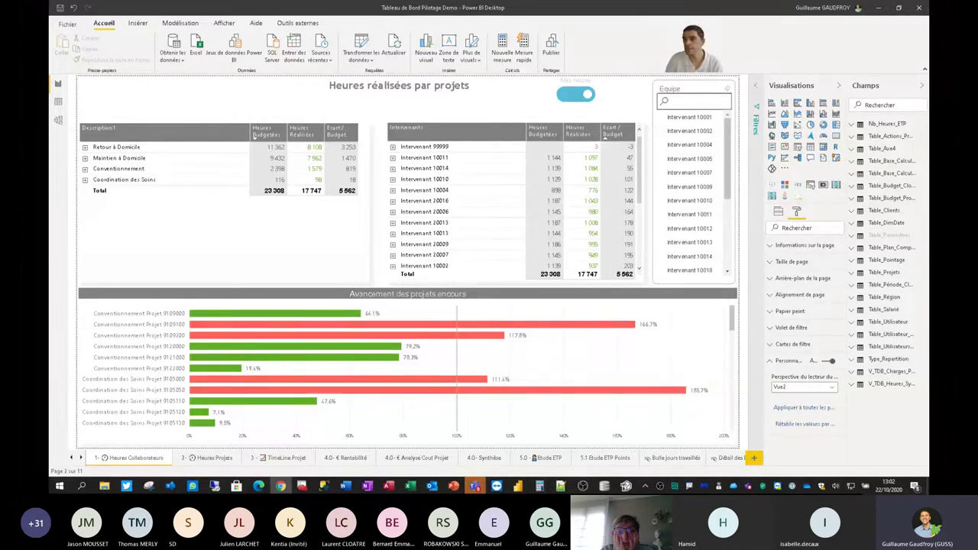
# Switch to the published Tableau de Bord Pilotage Demo report in the browser and display it full screen.
pyautogui.hotkey('alt', 'Tab')
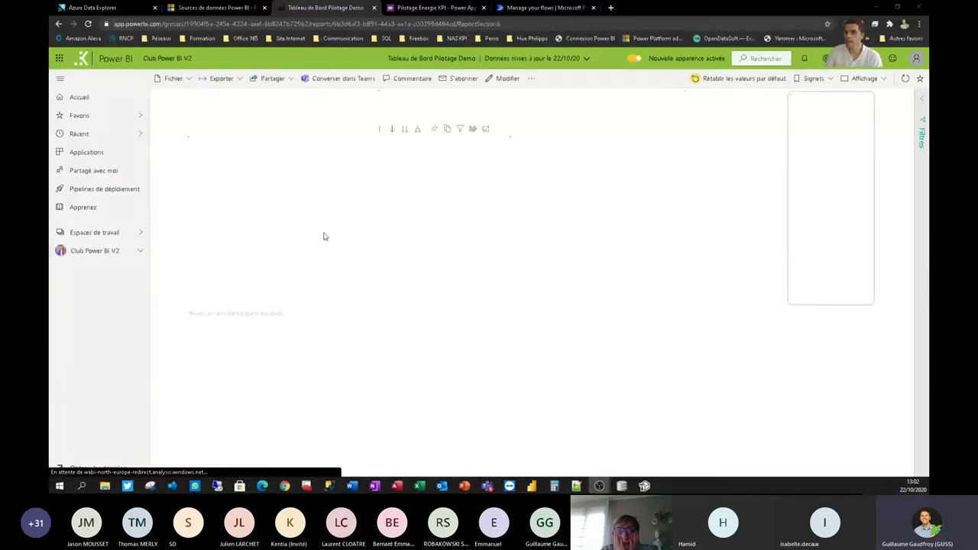
pyautogui.click(864, 78)
pyautogui.click(841, 96)
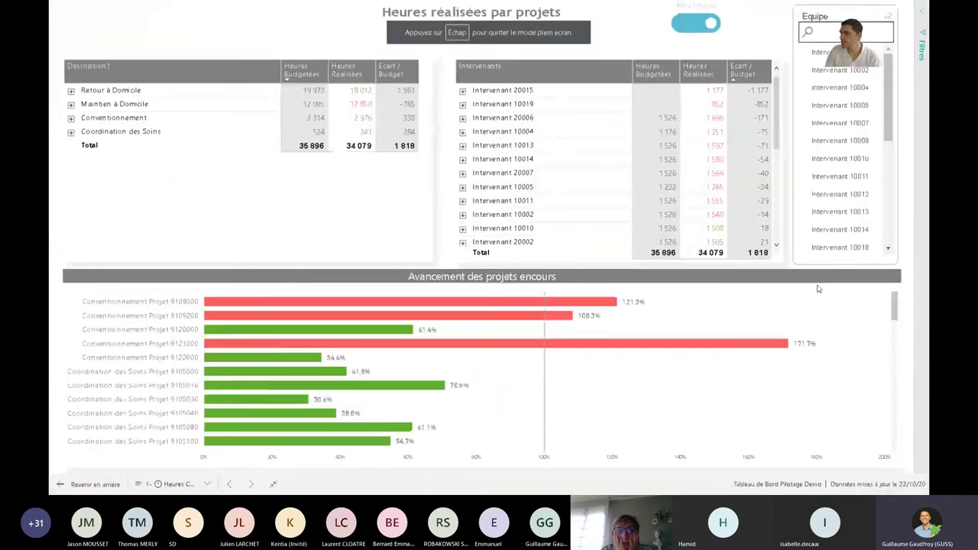
# Start personalizing the Avancement des projets encours chart and examine the tables and fields offered for a new Axe field.
pyautogui.click(871, 277)
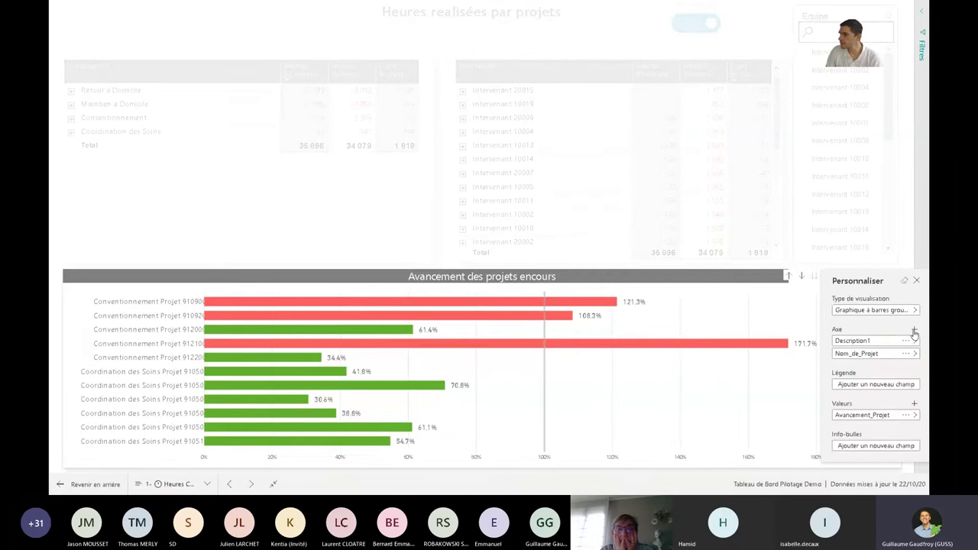
pyautogui.click(914, 331)
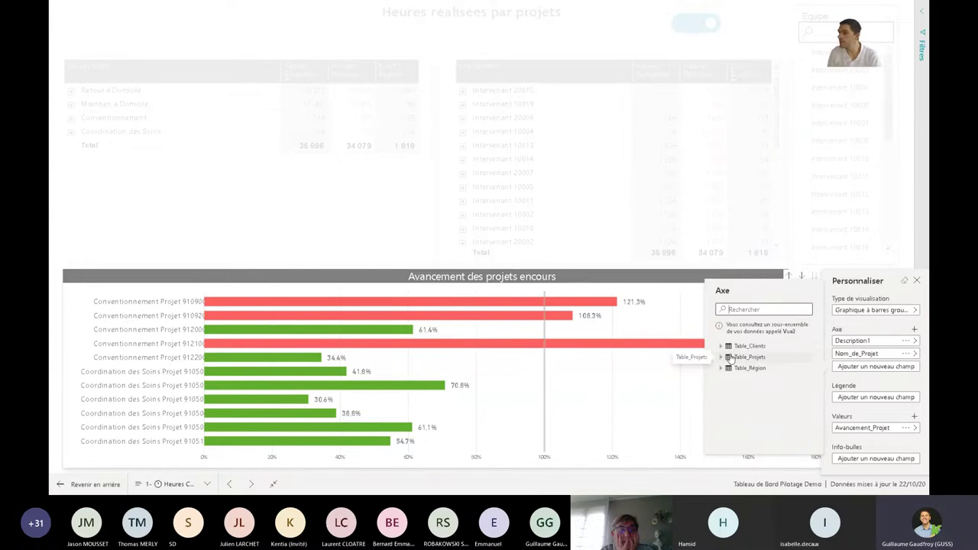
pyautogui.click(721, 368)
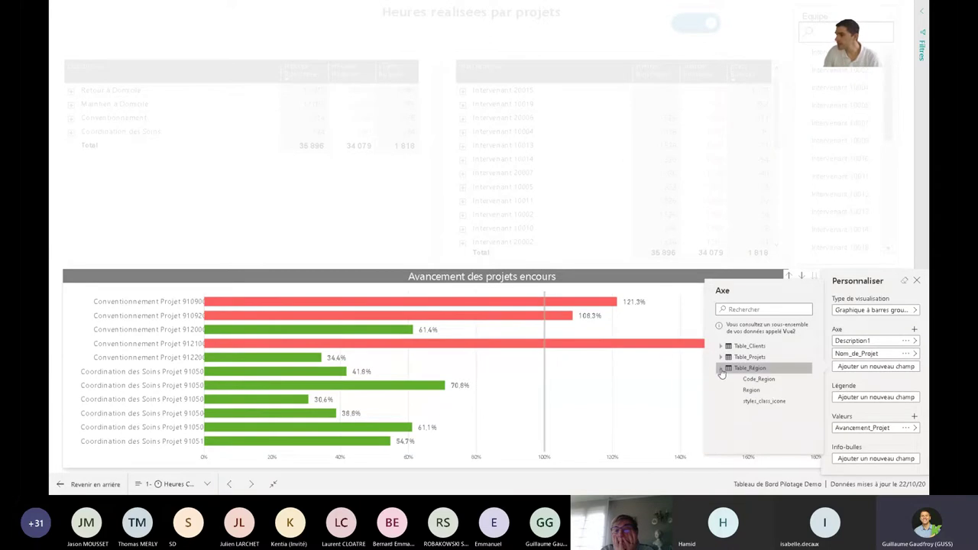
pyautogui.click(721, 368)
pyautogui.click(720, 368)
pyautogui.click(721, 368)
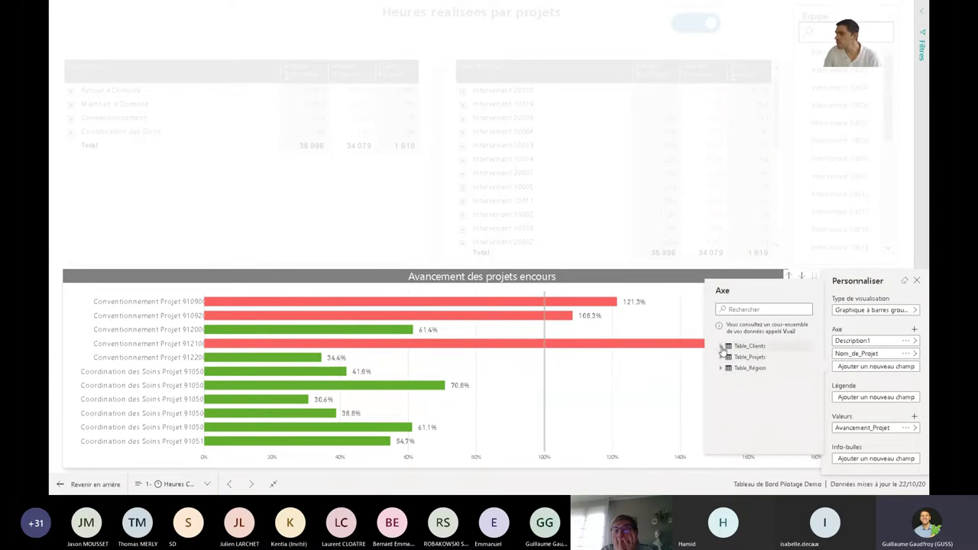
pyautogui.click(722, 347)
pyautogui.click(721, 348)
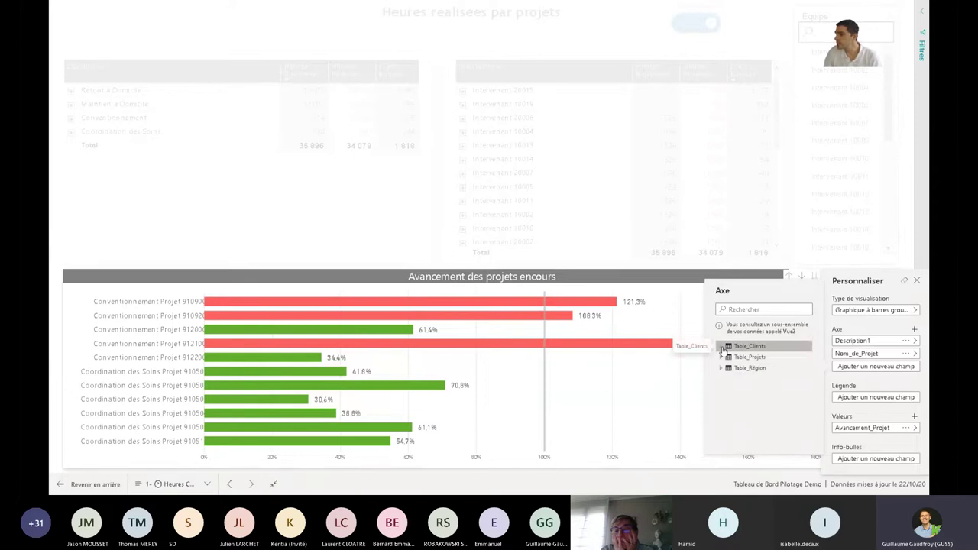
pyautogui.click(721, 348)
pyautogui.click(722, 348)
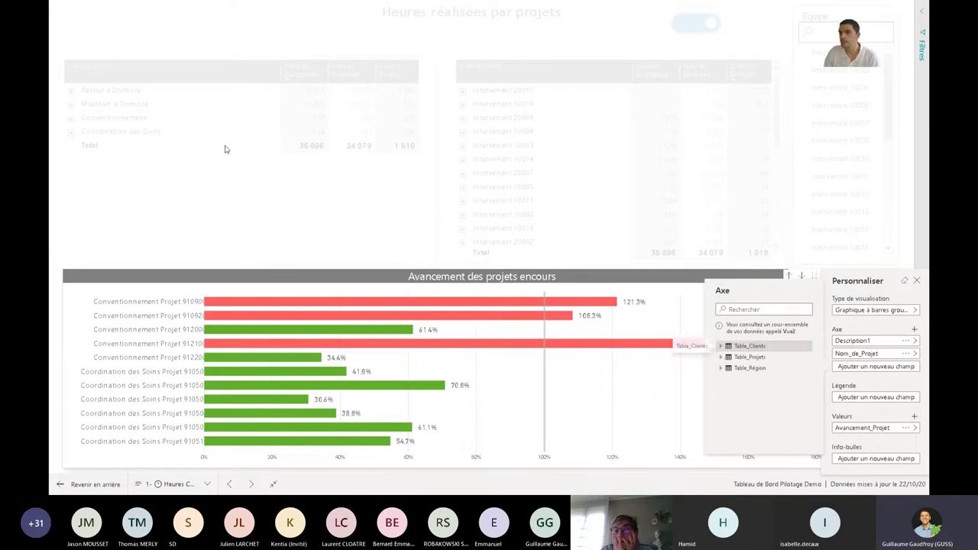
# Close the outdated Tabular Editor session and relaunch Tabular Editor from Power BI Desktop on the current model, accepting the experimental-features warning.
pyautogui.hotkey('alt', 'Tab')
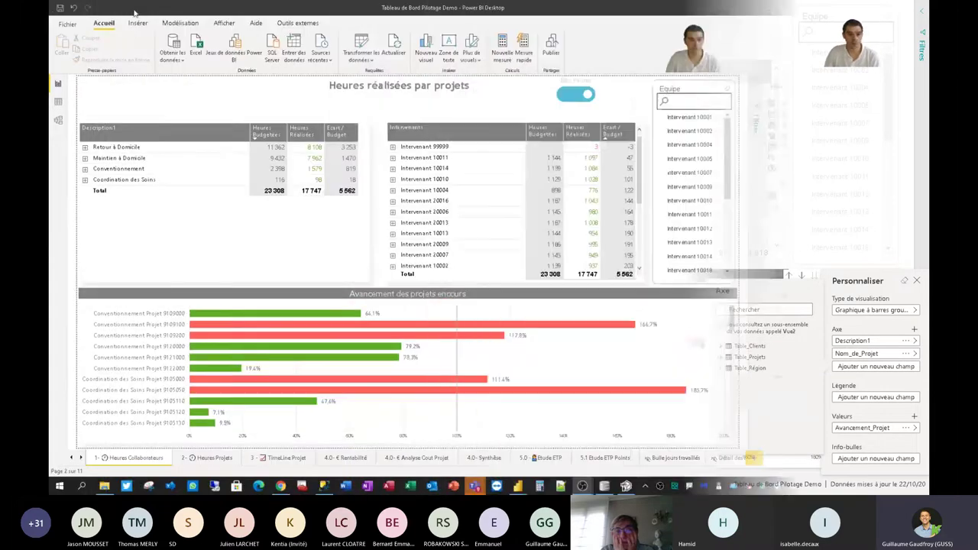
pyautogui.click(626, 486)
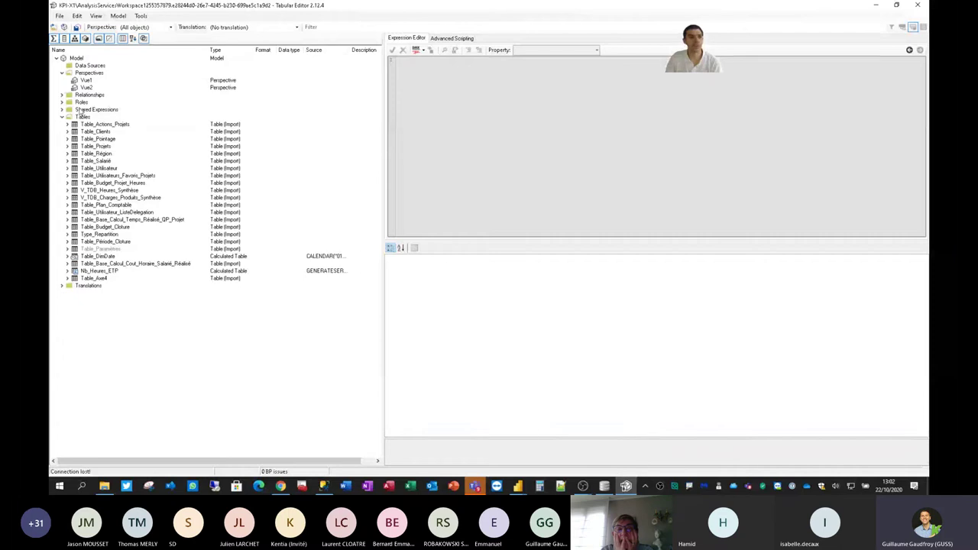
pyautogui.click(116, 153)
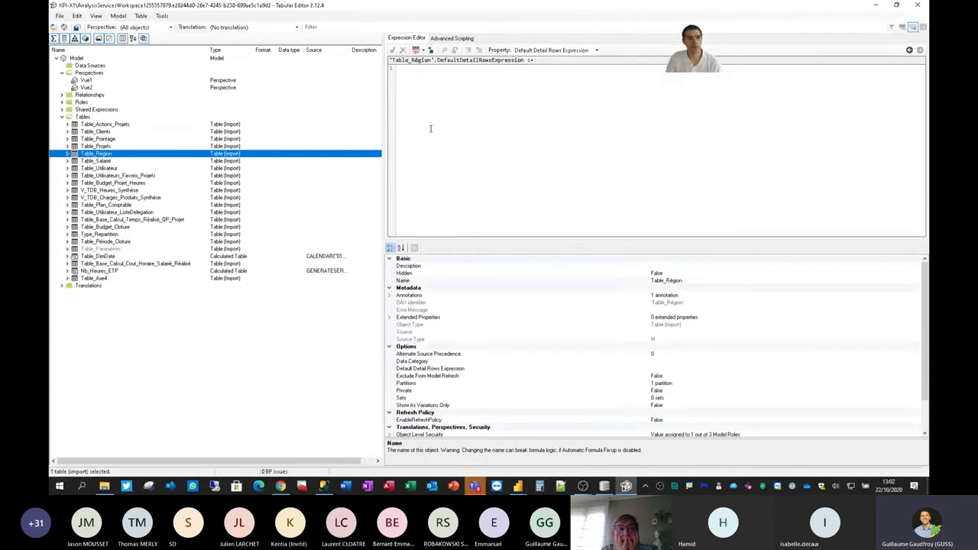
pyautogui.click(918, 4)
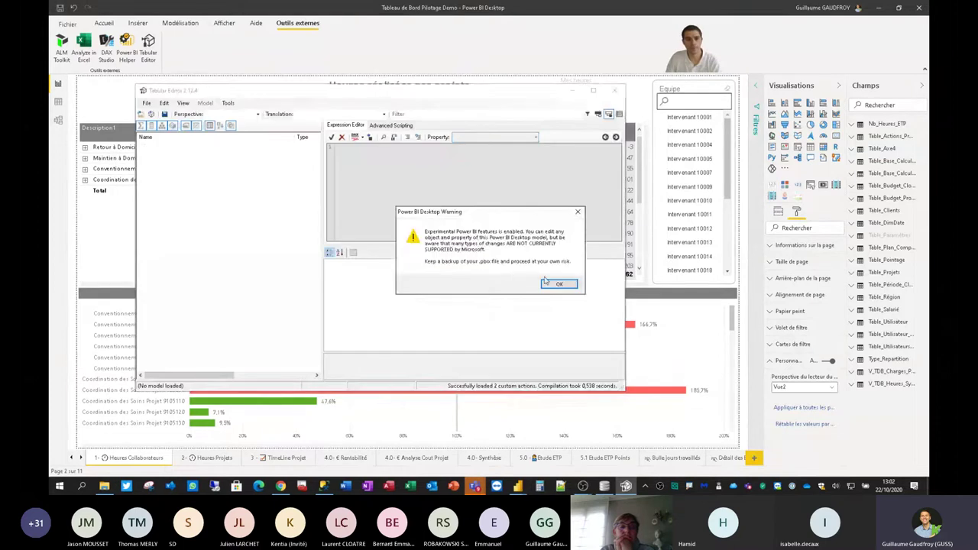
pyautogui.click(556, 282)
pyautogui.click(593, 91)
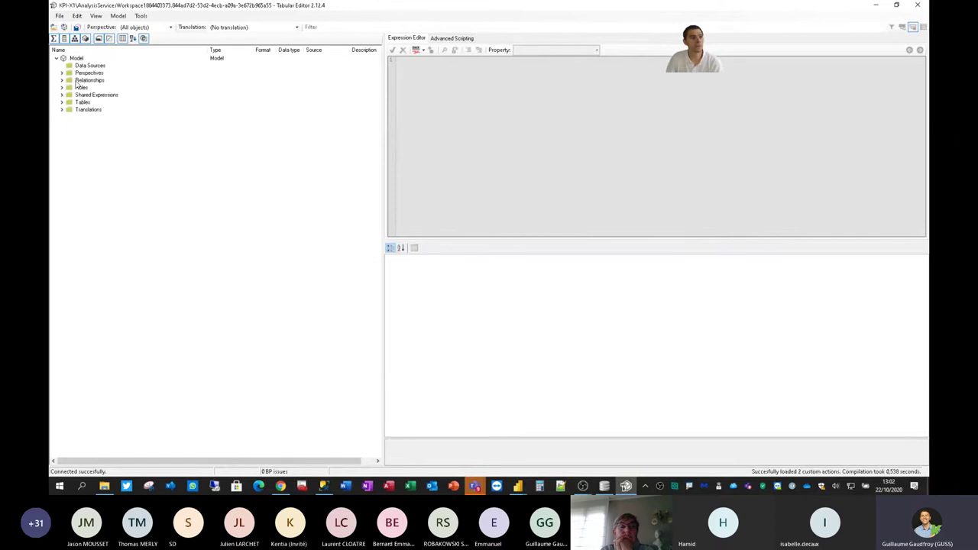
# Check in which perspectives the Libelle_Client and Regroupement columns of Table_Clients are shown.
pyautogui.click(62, 73)
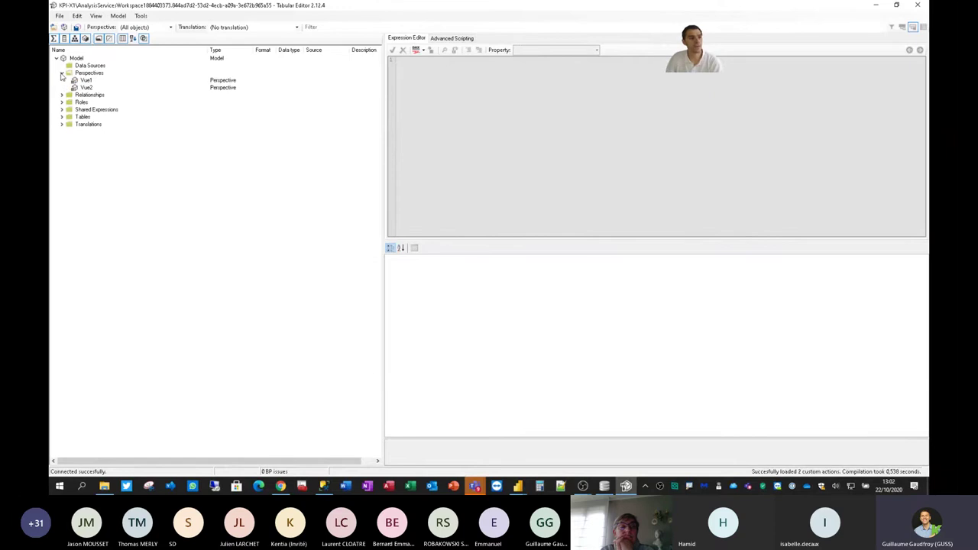
pyautogui.click(62, 117)
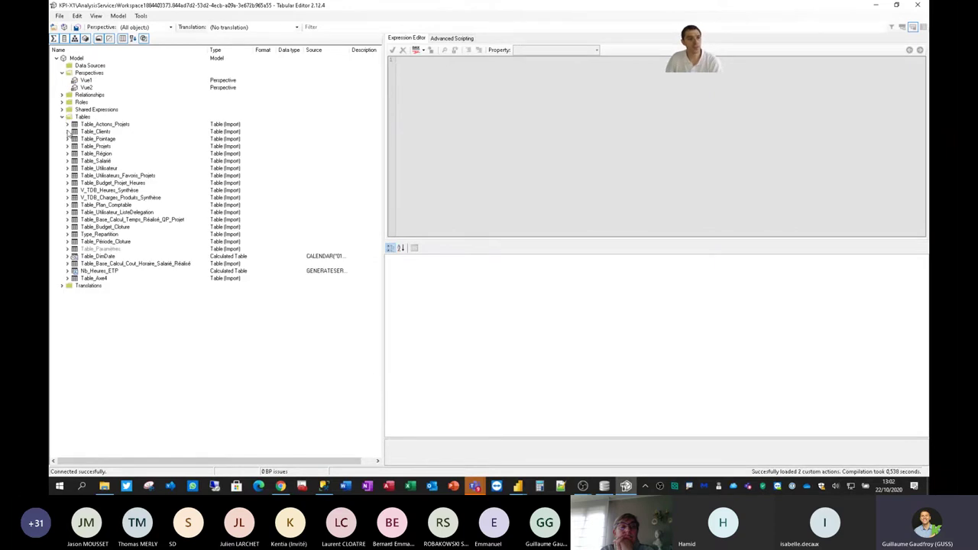
pyautogui.click(67, 131)
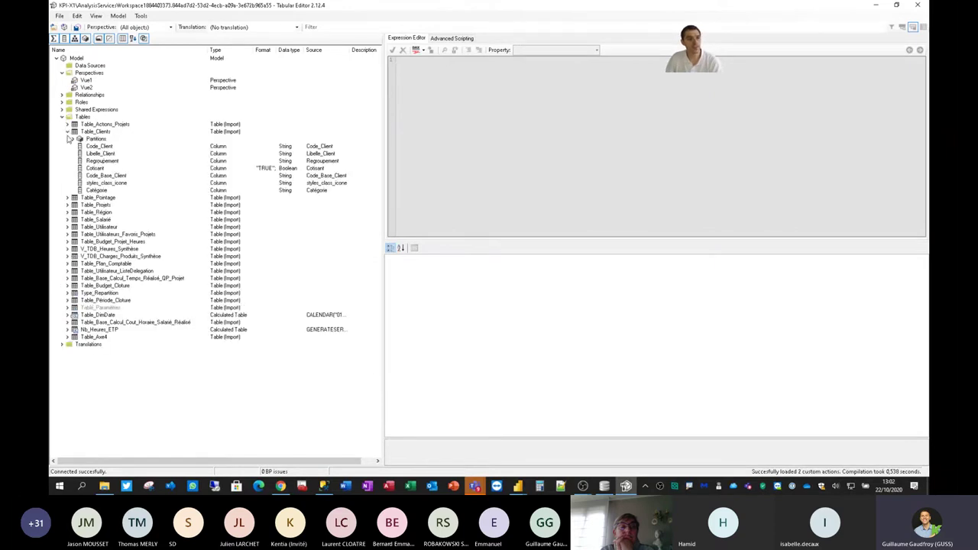
pyautogui.click(111, 155)
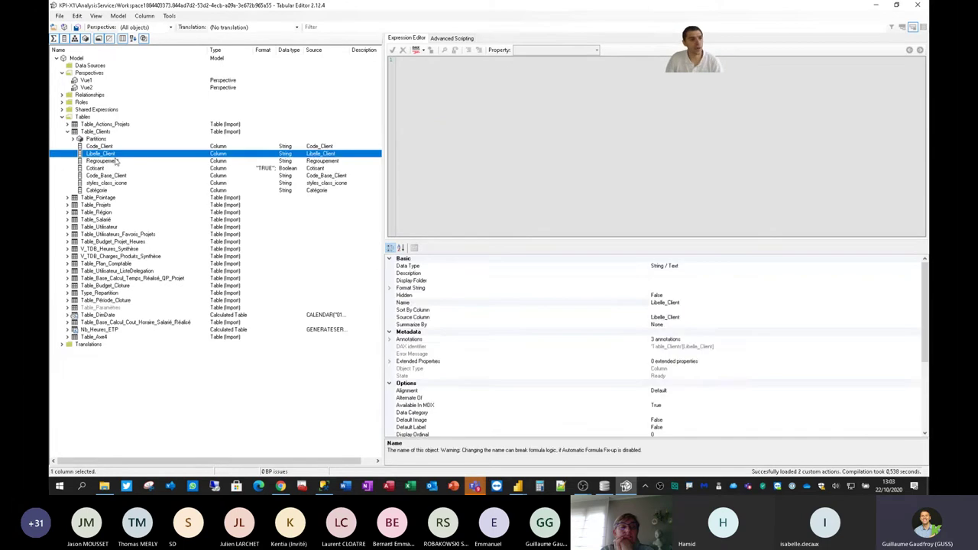
pyautogui.keyDown('ctrl'); pyautogui.click(112, 161); pyautogui.keyUp('ctrl')
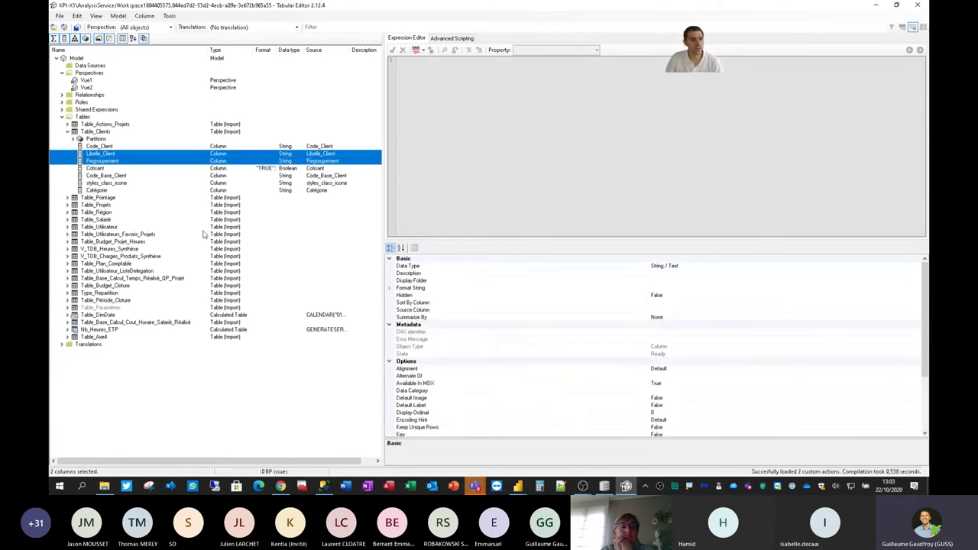
pyautogui.scroll(-3, 428, 379)
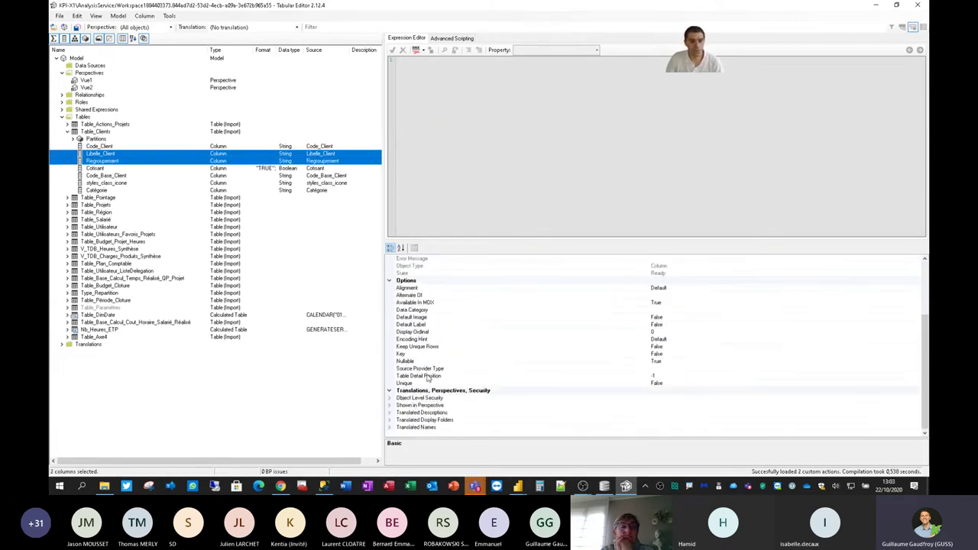
pyautogui.click(390, 406)
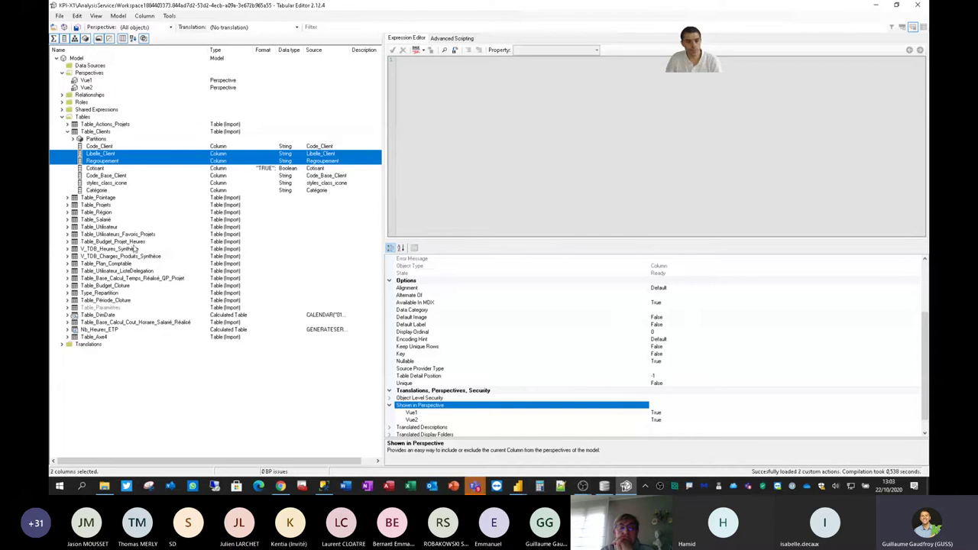
# Exclude Code_Client, Cotisant, Code_Base_Client, styles_class_icone and Catégorie of Table_Clients from the Vue2 perspective and save the model.
pyautogui.click(106, 147)
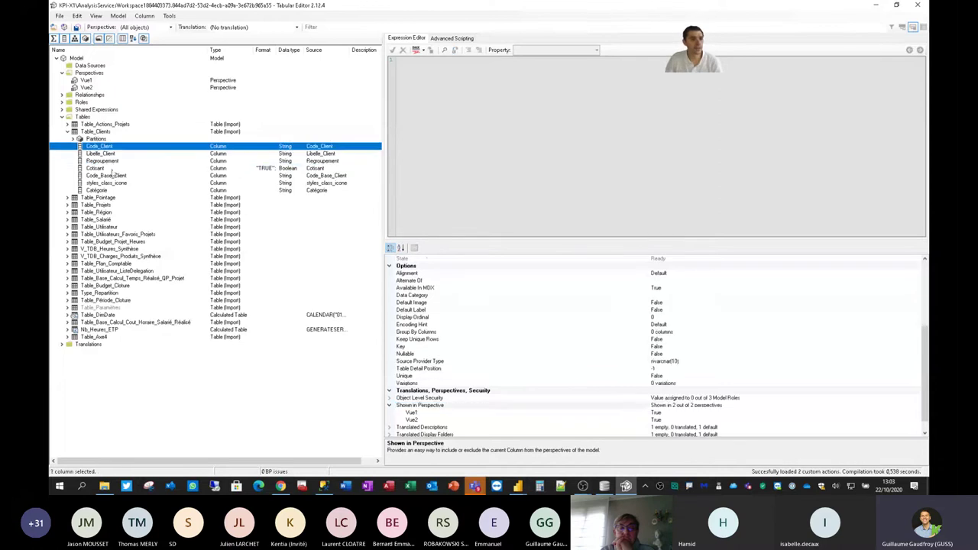
pyautogui.keyDown('ctrl'); pyautogui.click(111, 176); pyautogui.keyUp('ctrl')
pyautogui.keyDown('ctrl'); pyautogui.click(95, 168); pyautogui.keyUp('ctrl')
pyautogui.keyDown('ctrl'); pyautogui.click(107, 183); pyautogui.keyUp('ctrl')
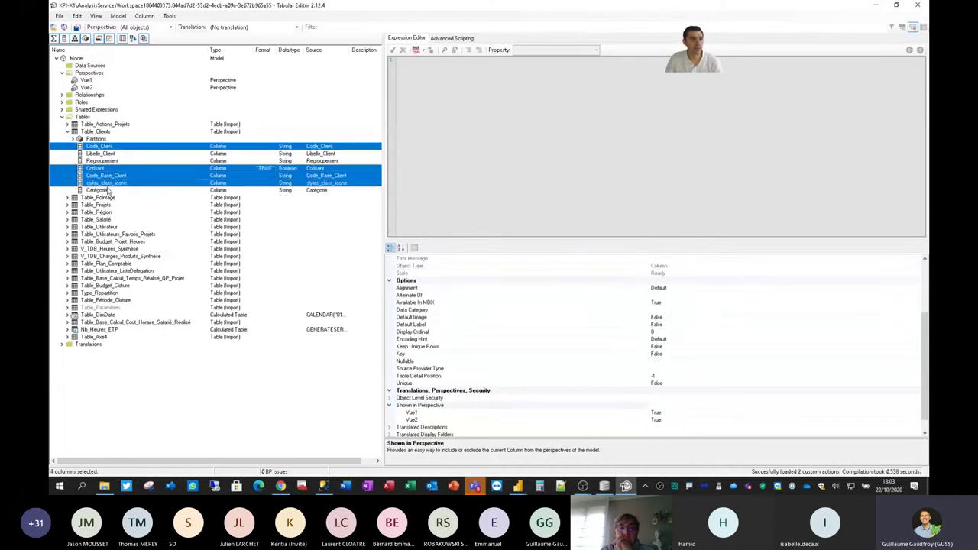
pyautogui.keyDown('ctrl'); pyautogui.click(97, 190); pyautogui.keyUp('ctrl')
pyautogui.click(676, 421)
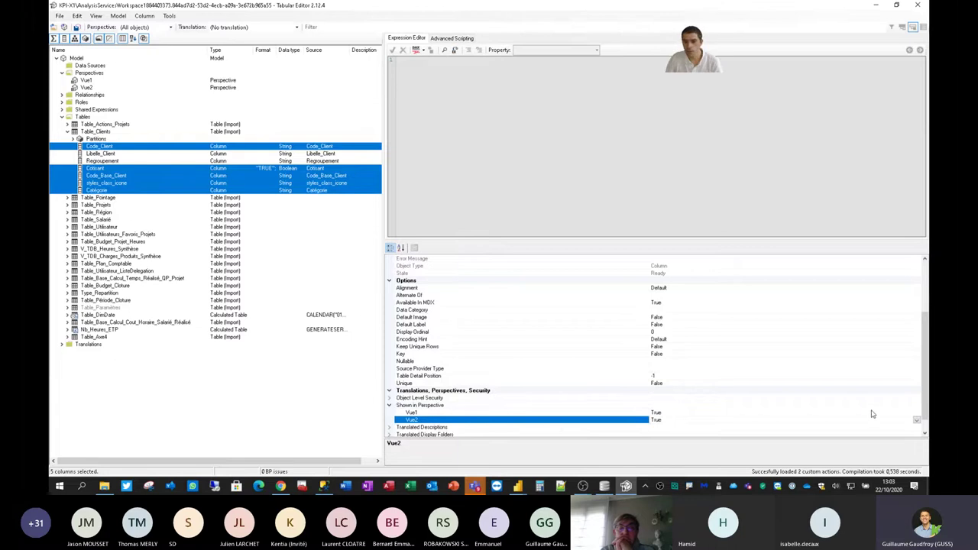
pyautogui.click(916, 420)
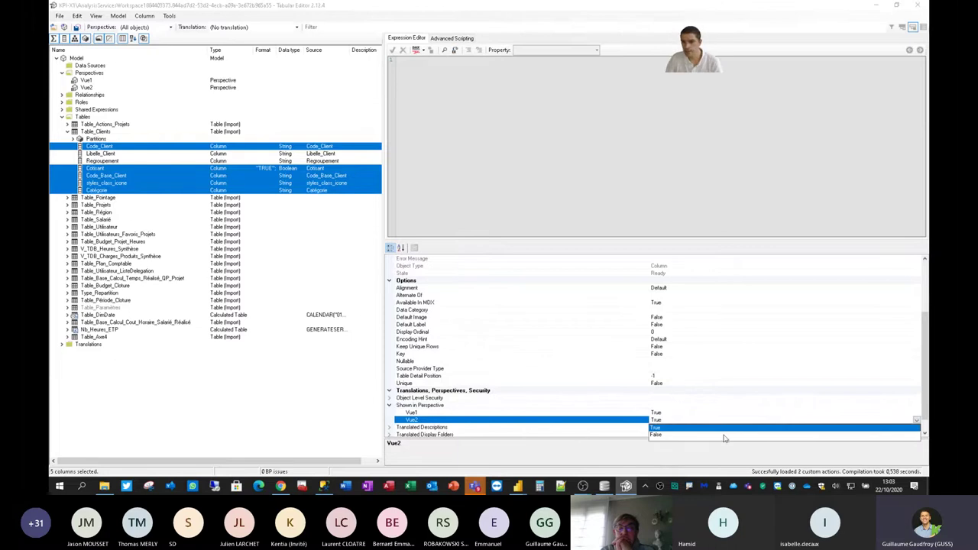
pyautogui.click(678, 435)
pyautogui.click(177, 396)
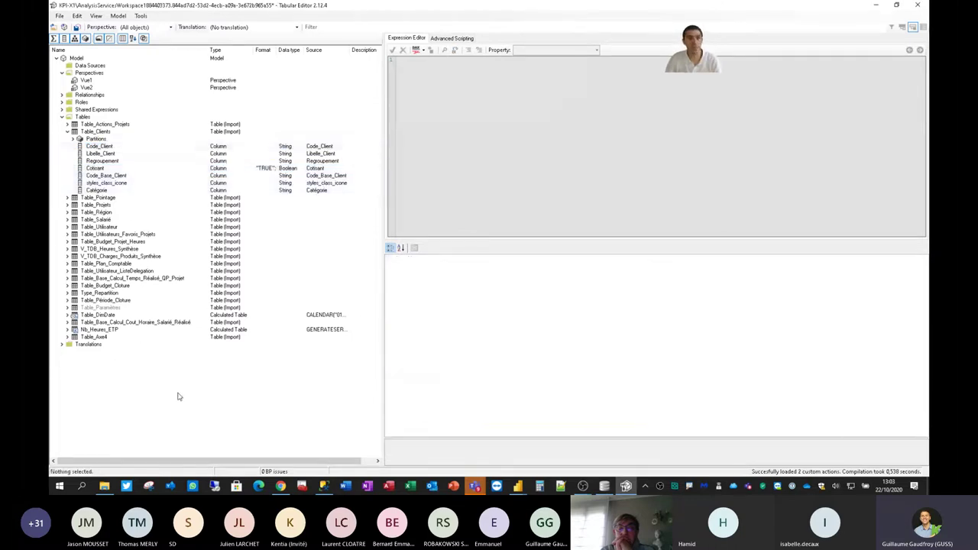
pyautogui.hotkey('ctrl', 's')
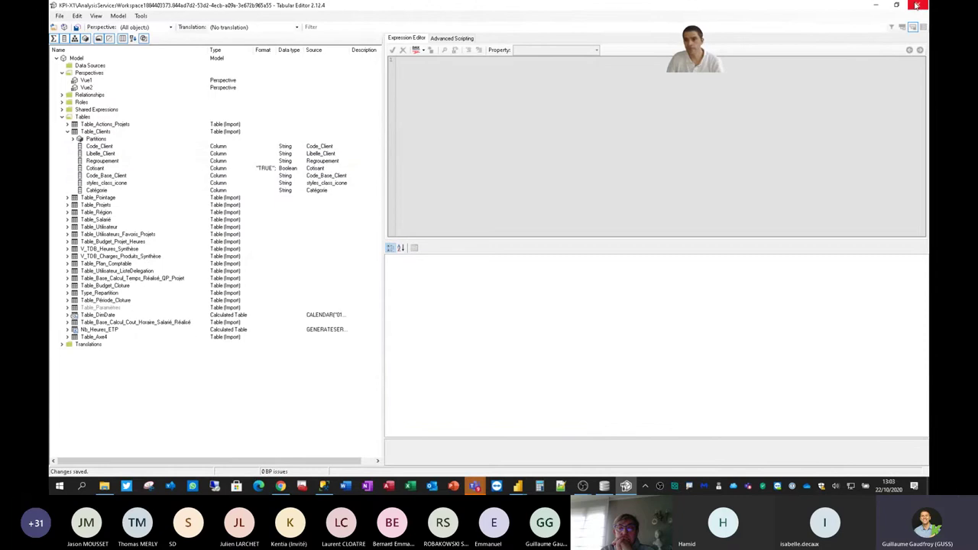
# Switch to Power BI Desktop and publish the report to the Club Power BI V2 workspace.
pyautogui.click(876, 6)
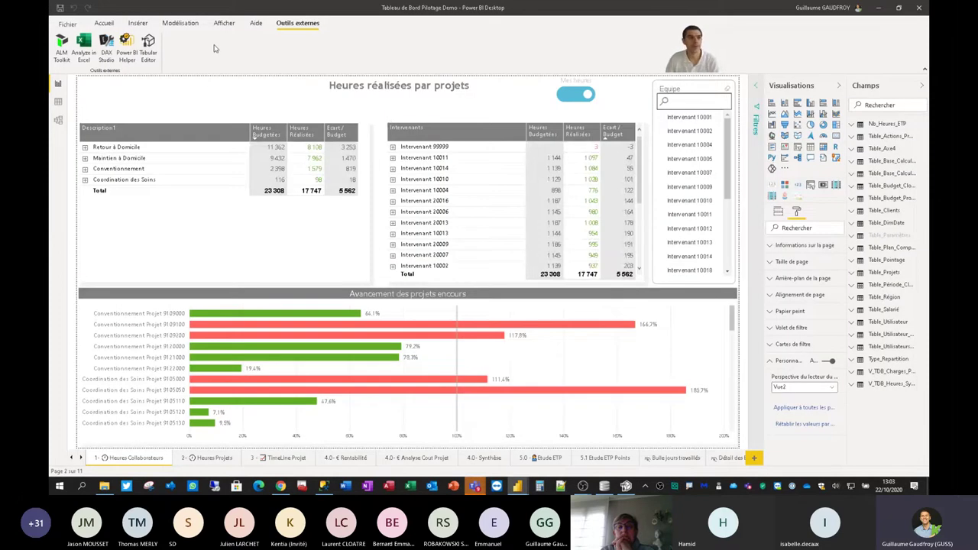
pyautogui.click(104, 23)
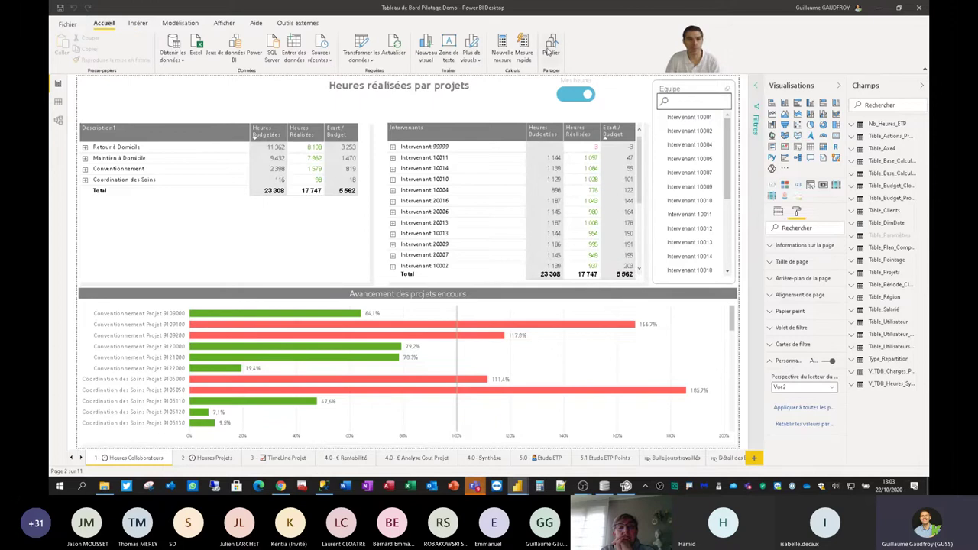
pyautogui.click(535, 258)
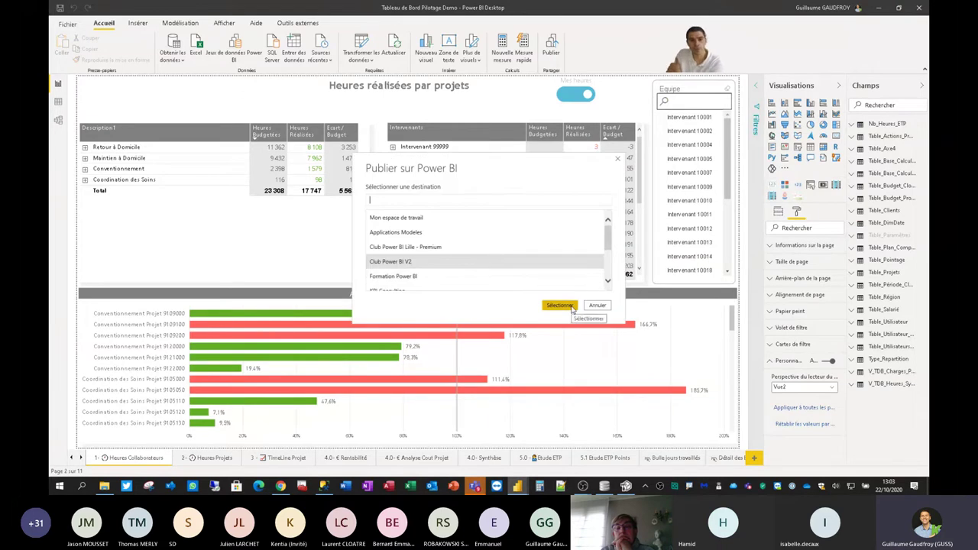
pyautogui.click(573, 308)
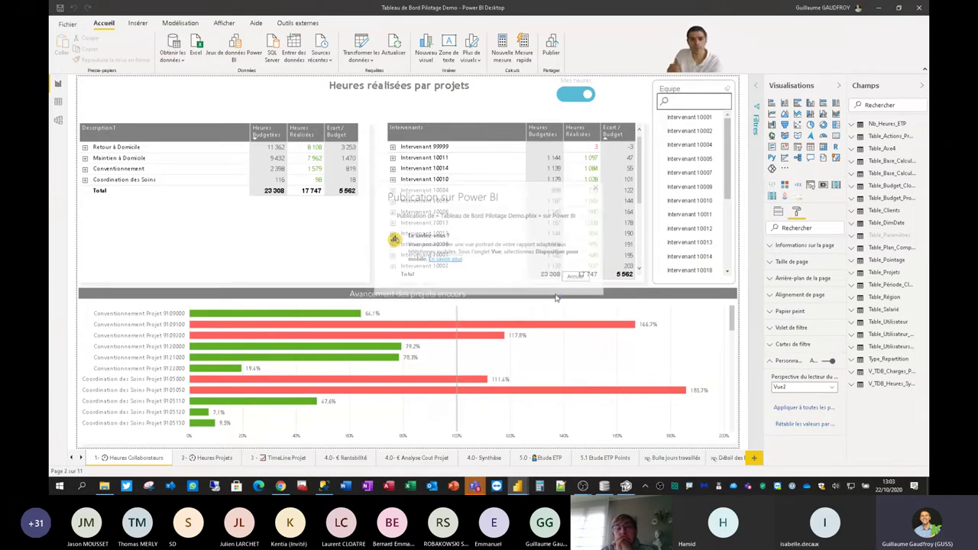
pyautogui.click(535, 303)
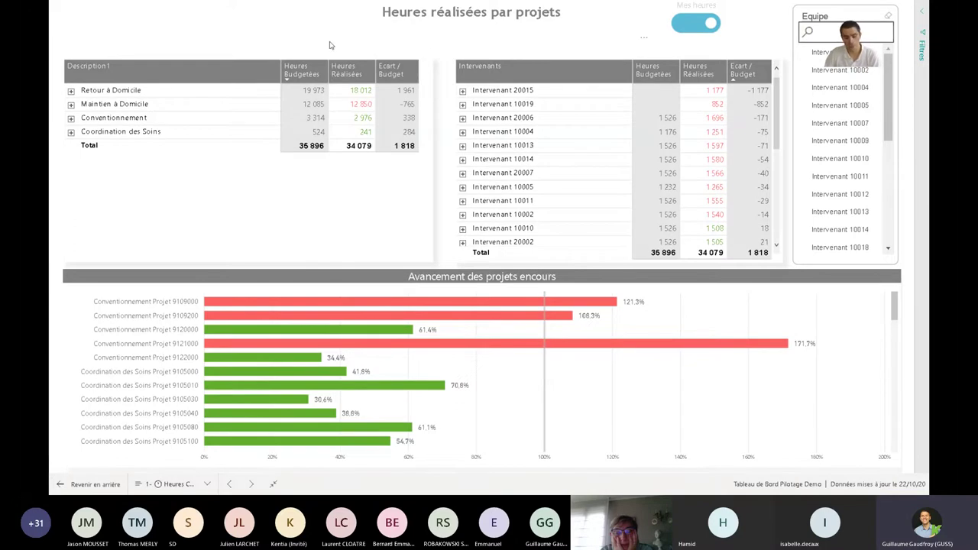
# Reload the published report in the browser and display it in full screen.
pyautogui.press('Escape')
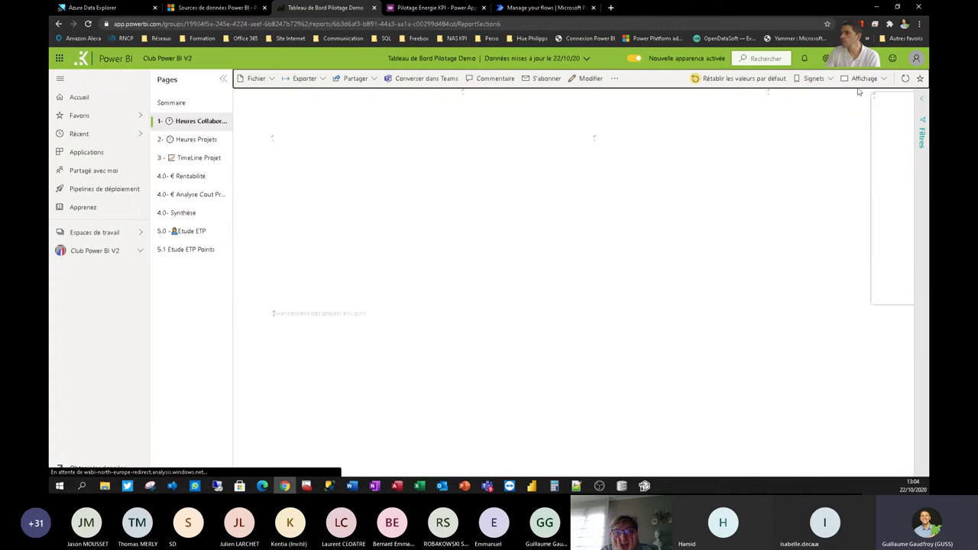
pyautogui.click(863, 78)
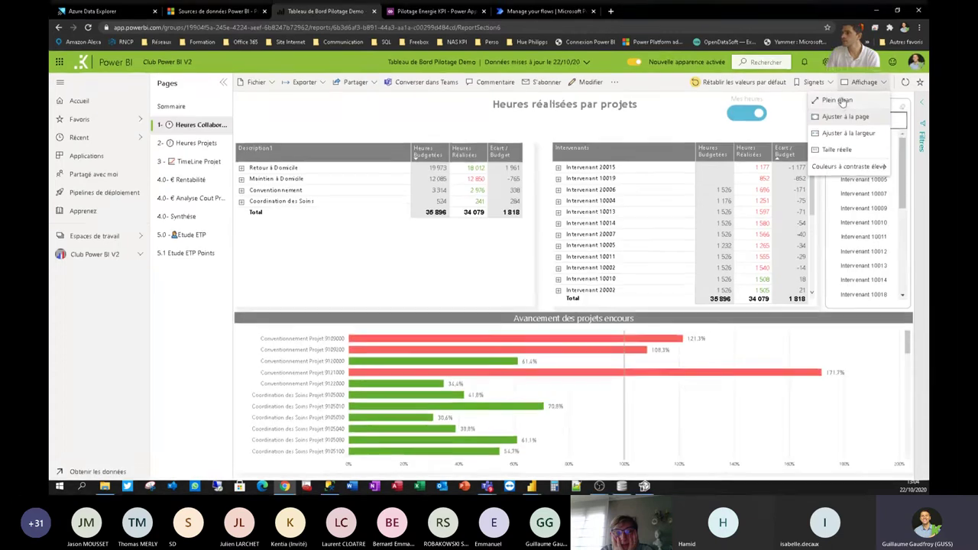
pyautogui.click(840, 100)
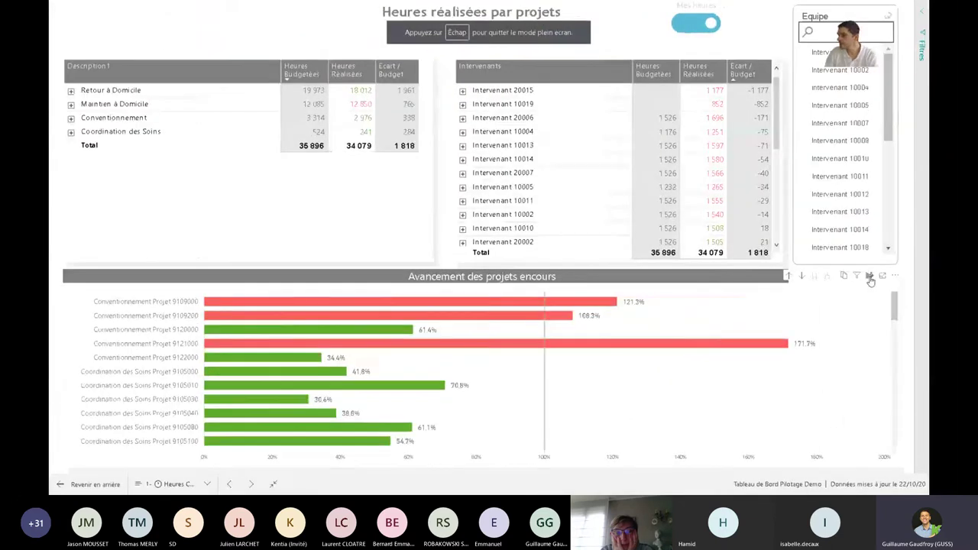
# Personalise the "Avancement des projets encours" bar chart by adding Libelle_Client from Table_Clients to its axis.
pyautogui.click(870, 277)
pyautogui.click(914, 331)
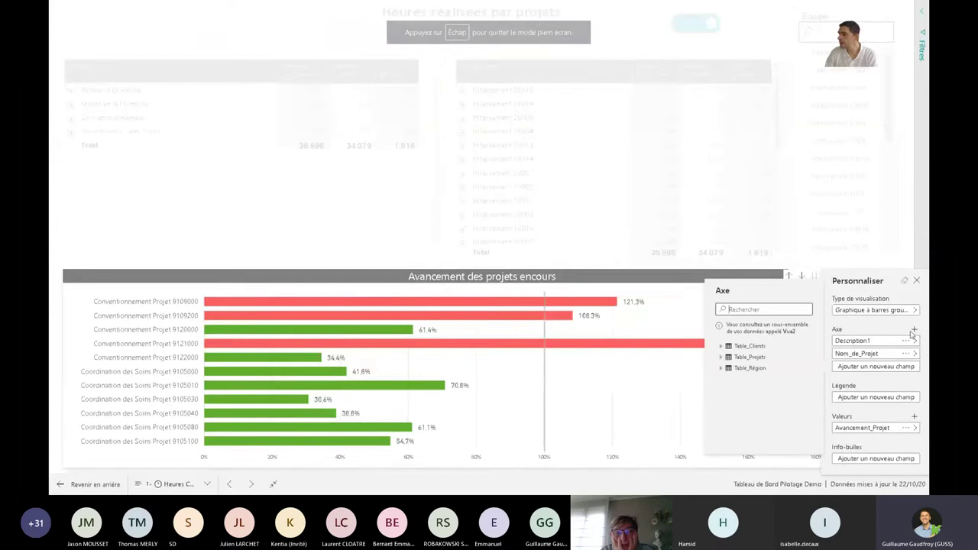
pyautogui.click(725, 347)
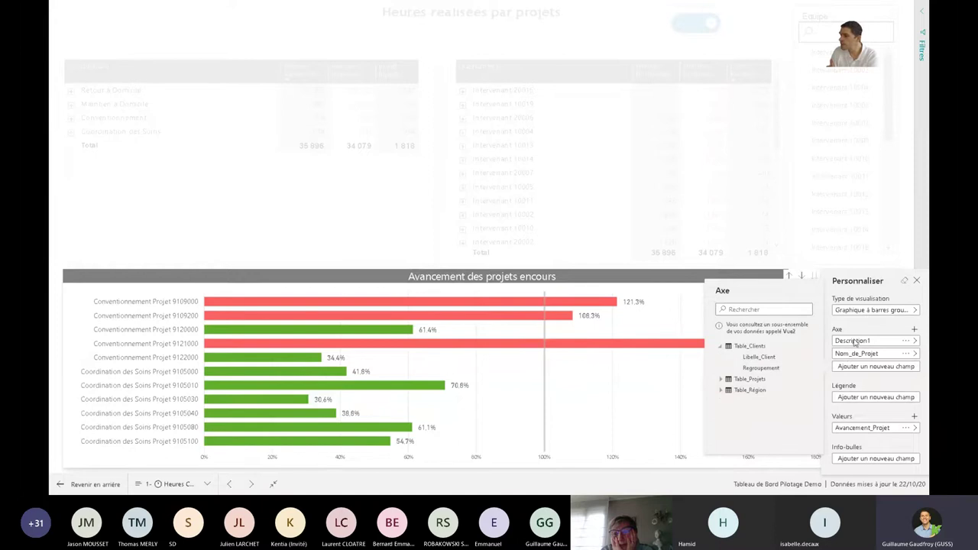
pyautogui.click(914, 332)
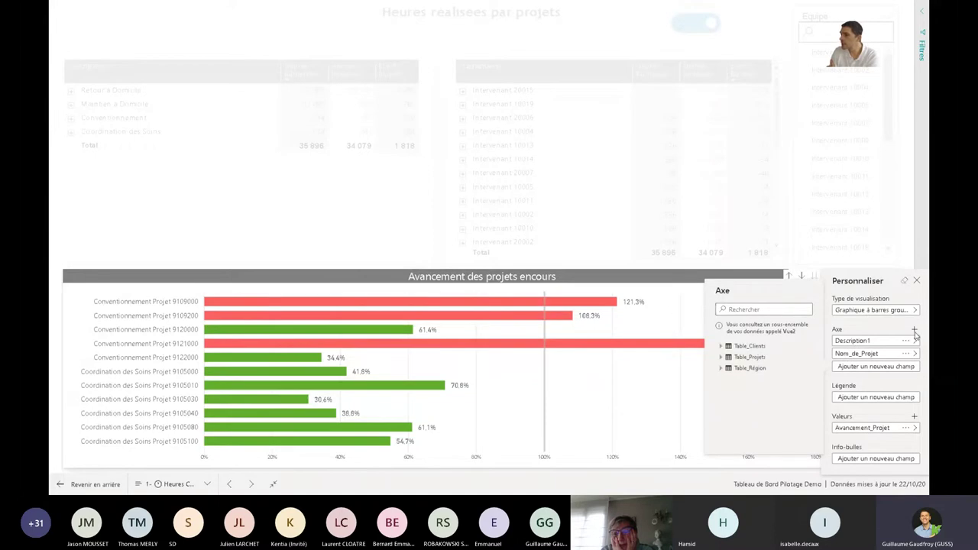
pyautogui.click(722, 346)
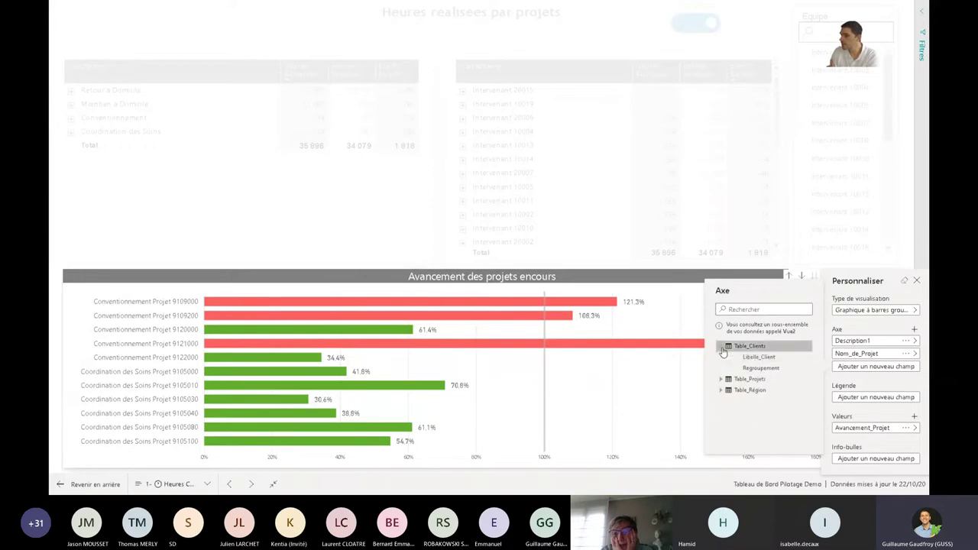
pyautogui.click(753, 358)
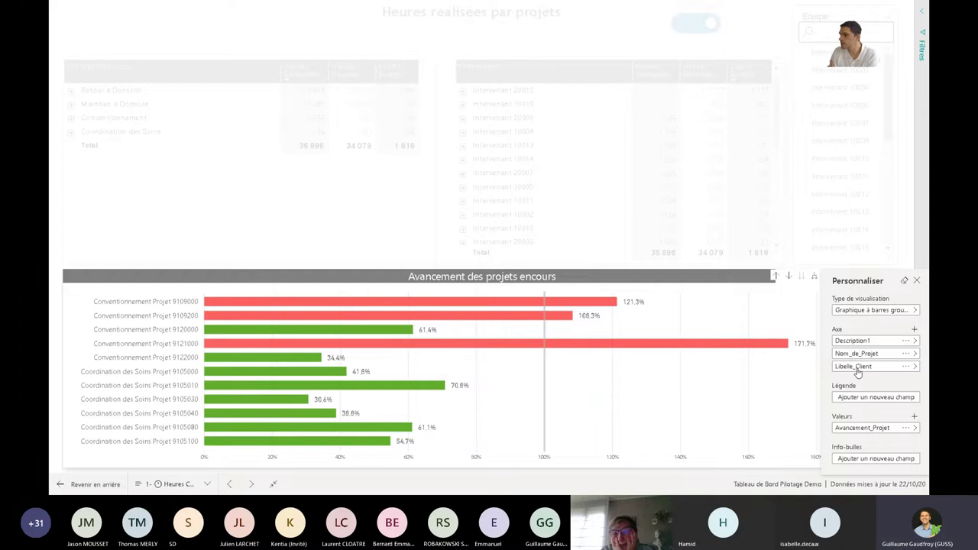
# Reorder the chart's axis fields to Libelle_Client, Nom_de_Projet, Description1, and finish the personalisation by leaving full screen.
pyautogui.moveTo(858, 371); pyautogui.dragTo(854, 341)
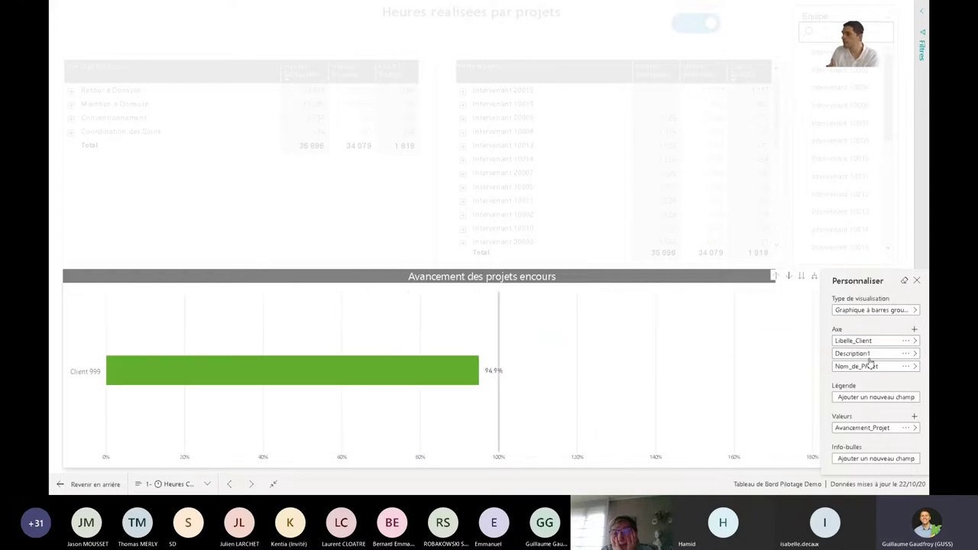
pyautogui.moveTo(868, 367); pyautogui.dragTo(861, 353)
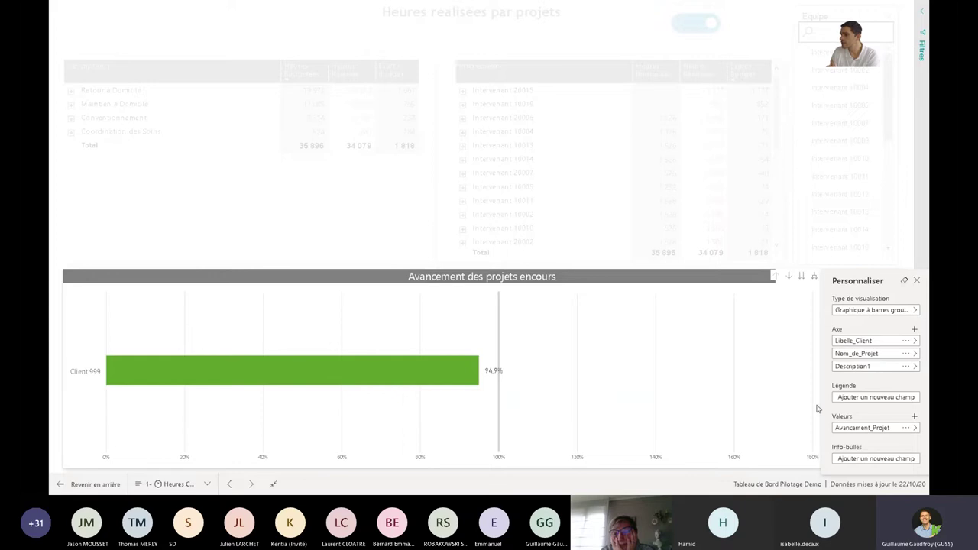
pyautogui.click(917, 280)
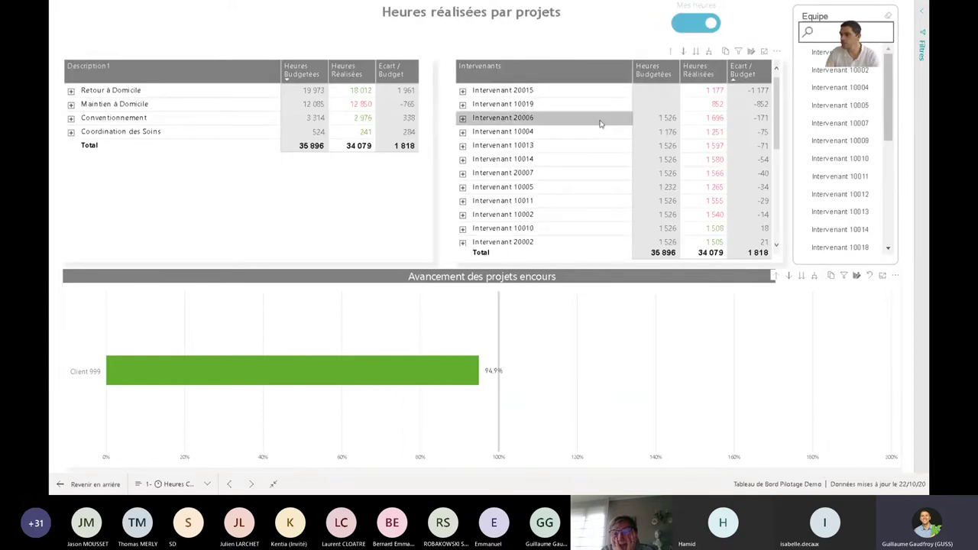
pyautogui.press('Escape')
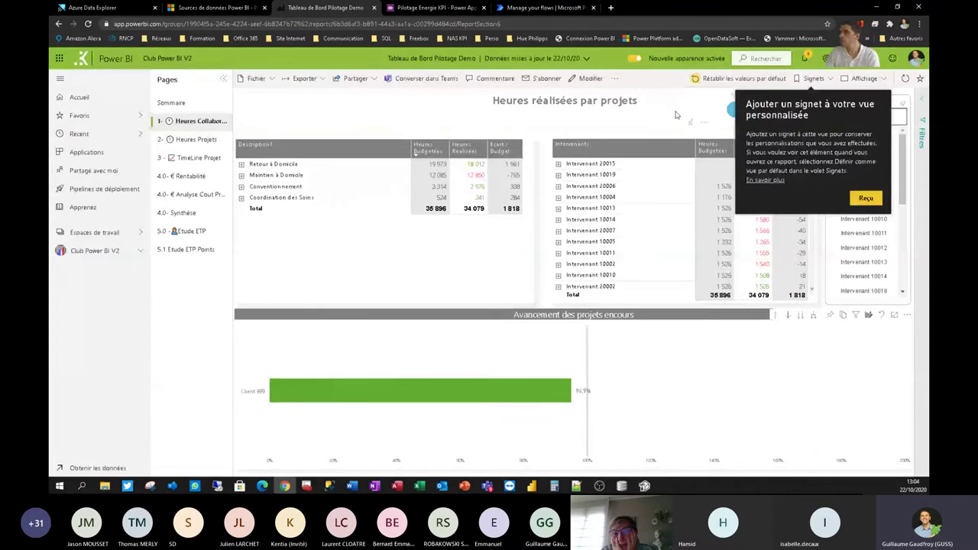
# Reset the report to its default values and display the visualization types available when personalising the "Avancement des projets encours" chart.
pyautogui.click(866, 198)
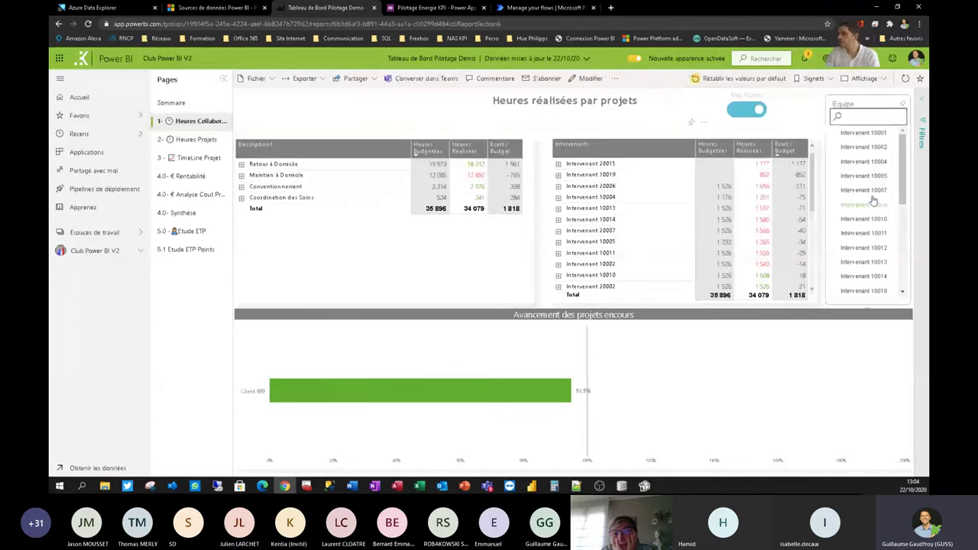
pyautogui.click(701, 79)
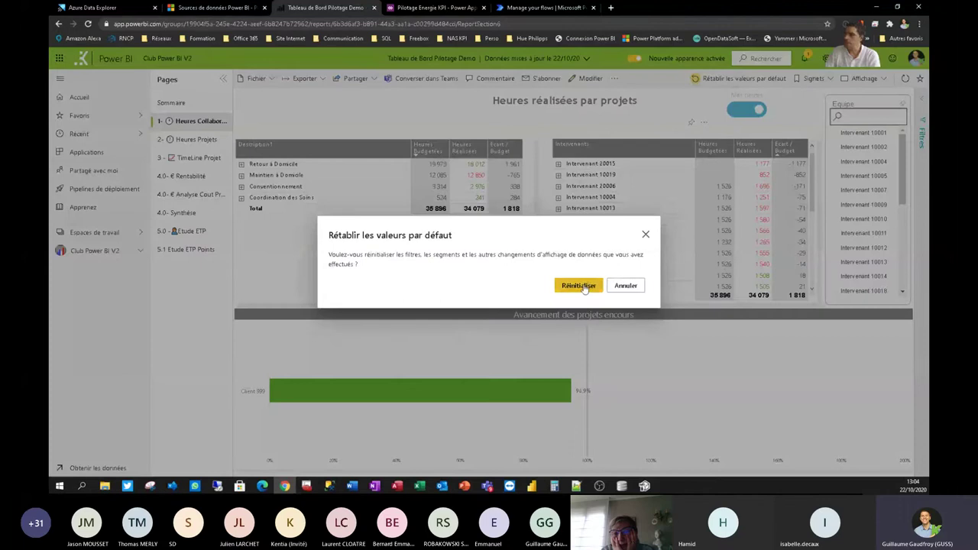
pyautogui.click(580, 286)
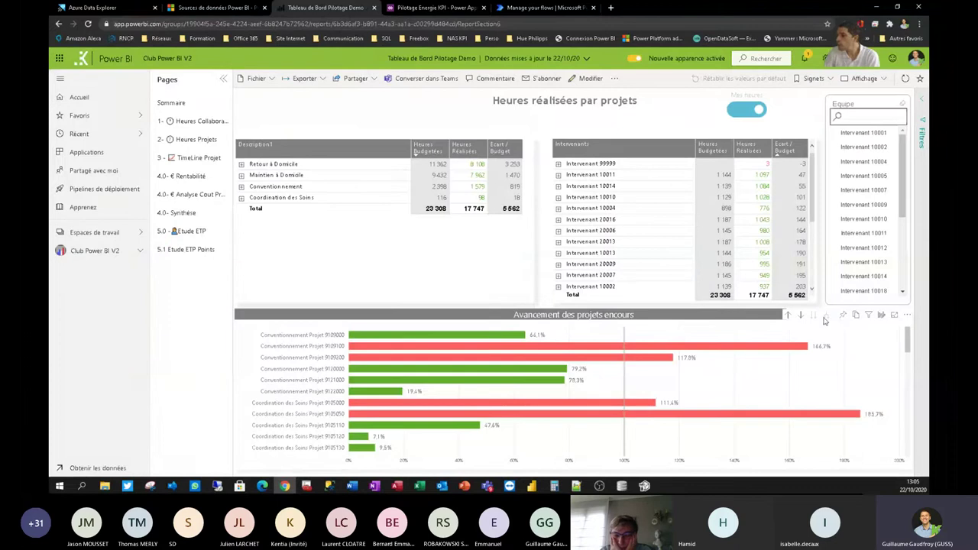
pyautogui.click(881, 315)
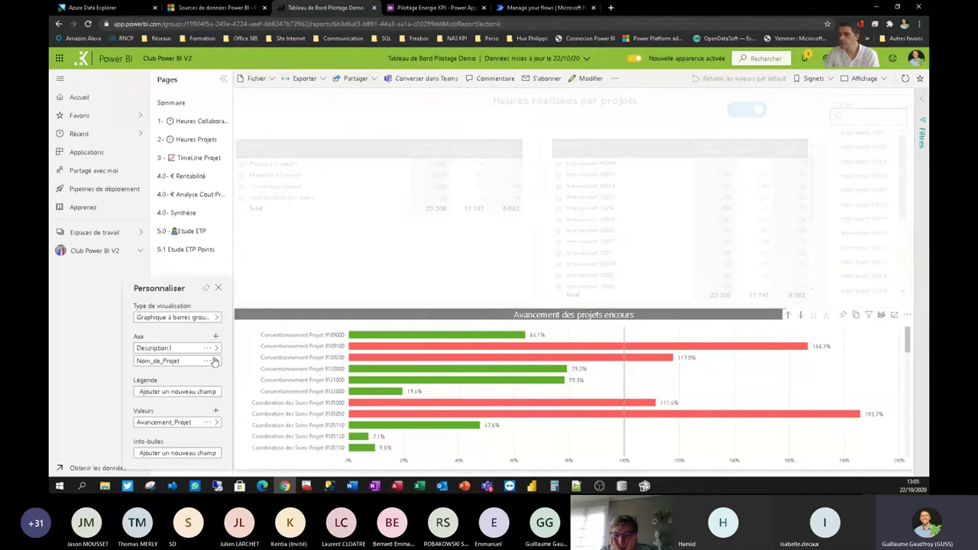
pyautogui.click(188, 319)
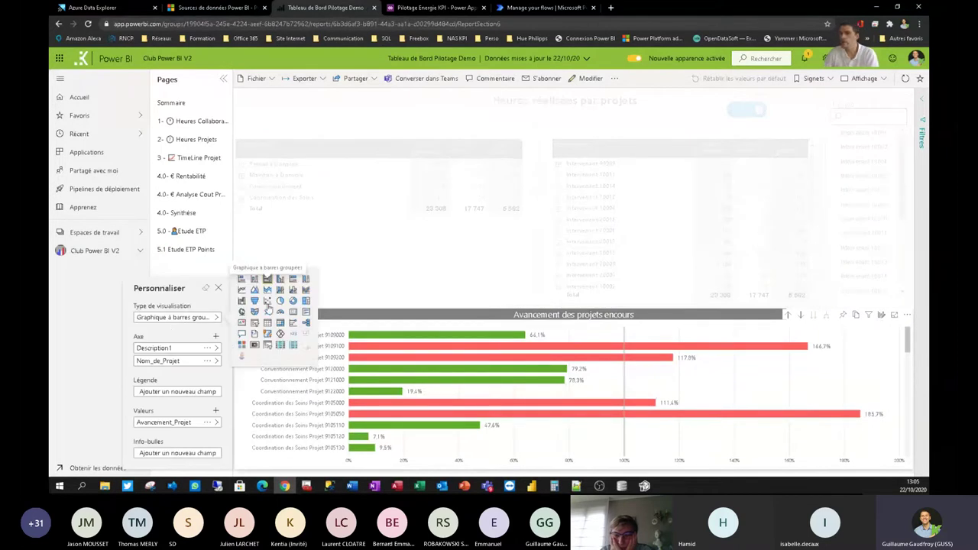
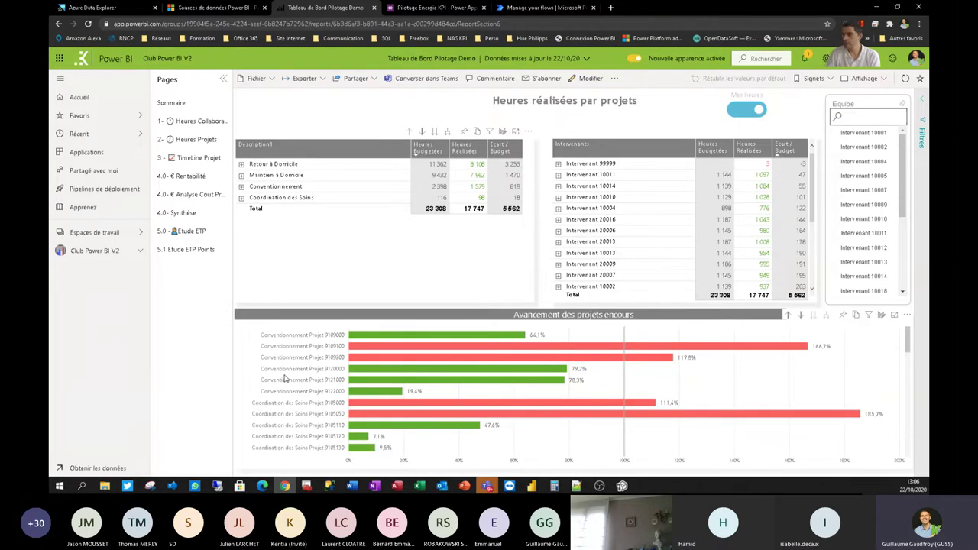
# Check the participant list of the Microsoft Teams meeting, and return to Power BI Desktop with the call windows minimised.
pyautogui.moveTo(487, 486)
pyautogui.click(431, 445)
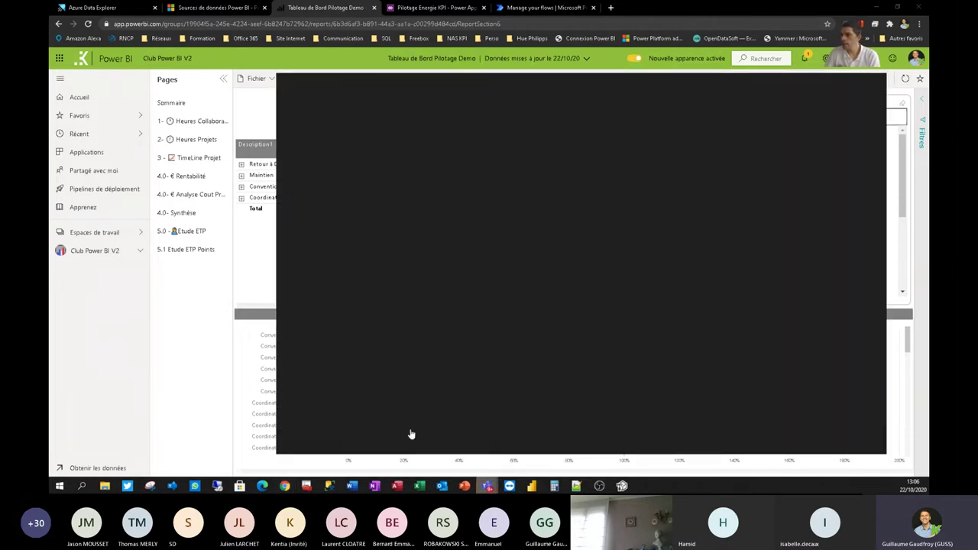
pyautogui.click(652, 107)
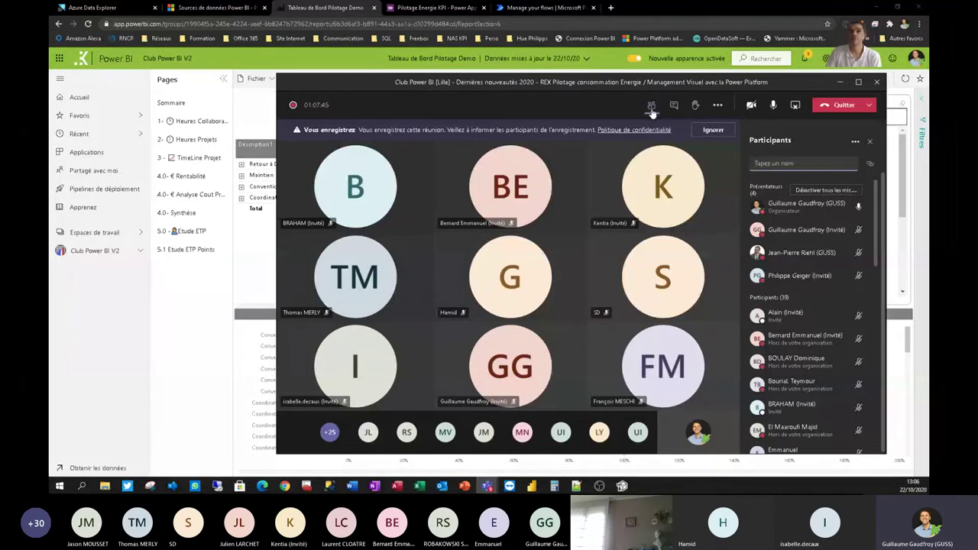
pyautogui.click(840, 82)
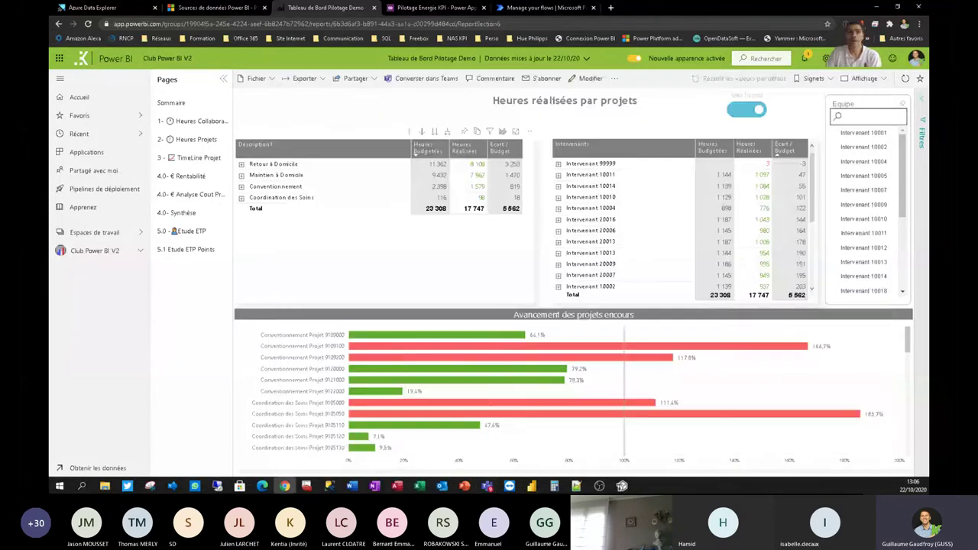
pyautogui.hotkey('alt', 'Tab')
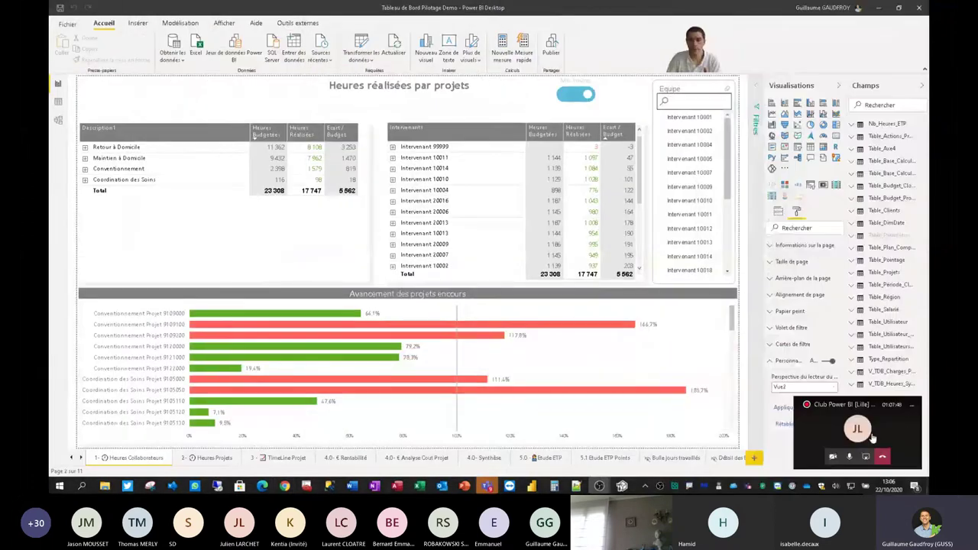
pyautogui.click(911, 409)
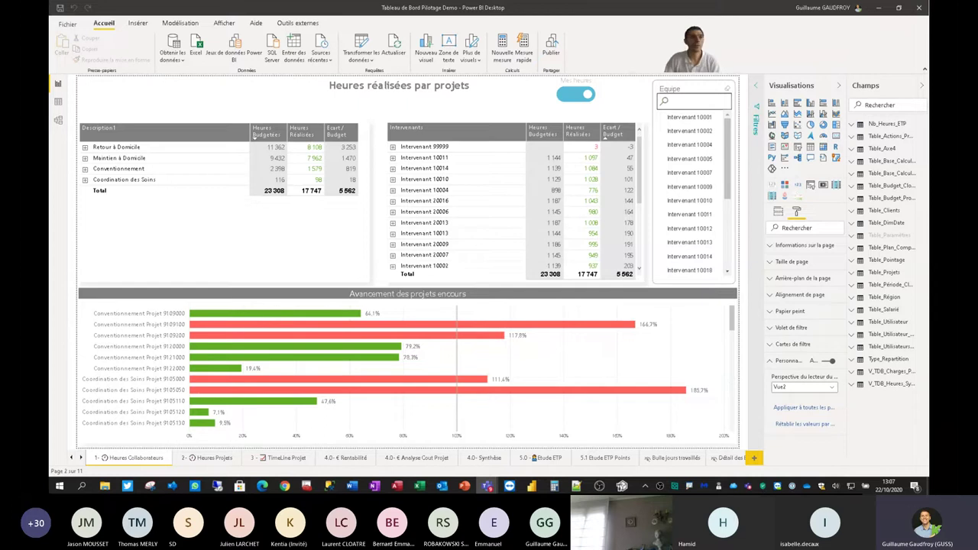
# Switch to Microsoft Teams, search the apps for "power", add the Power BI app and pin it.
pyautogui.hotkey('alt', 'Tab')
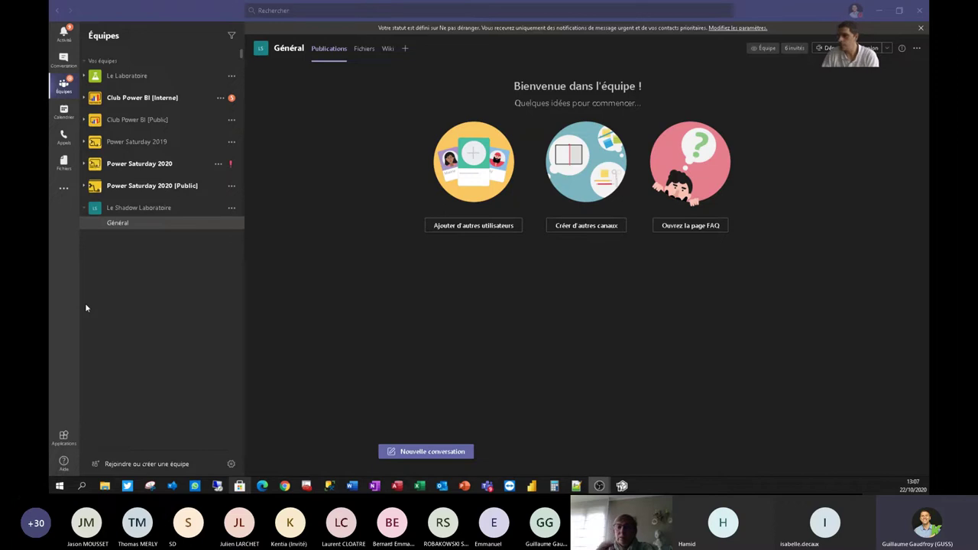
pyautogui.click(65, 186)
pyautogui.click(65, 187)
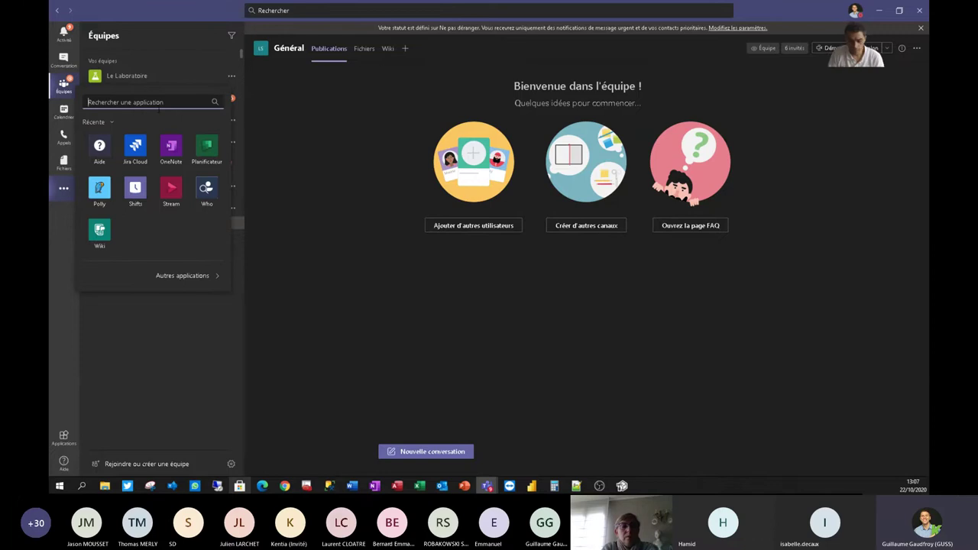
pyautogui.write('power')
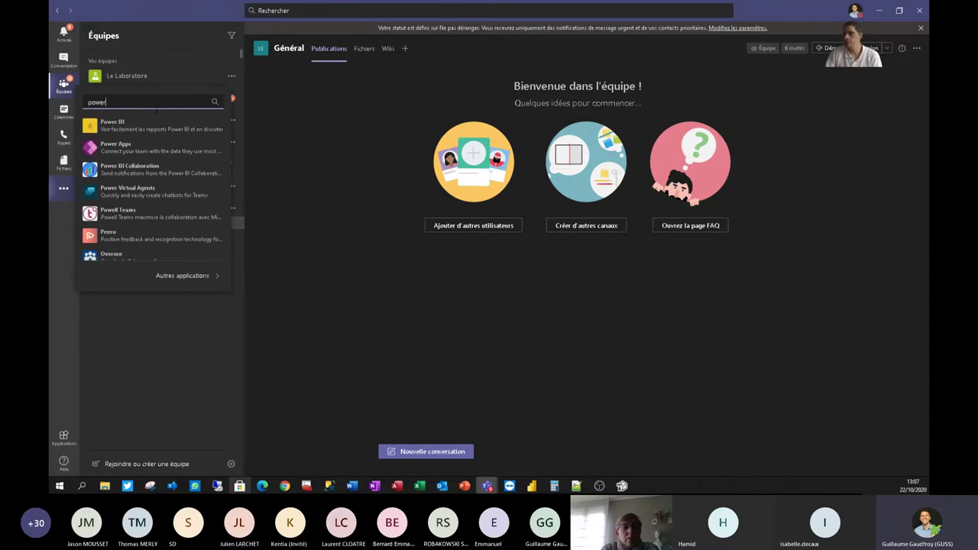
pyautogui.click(129, 122)
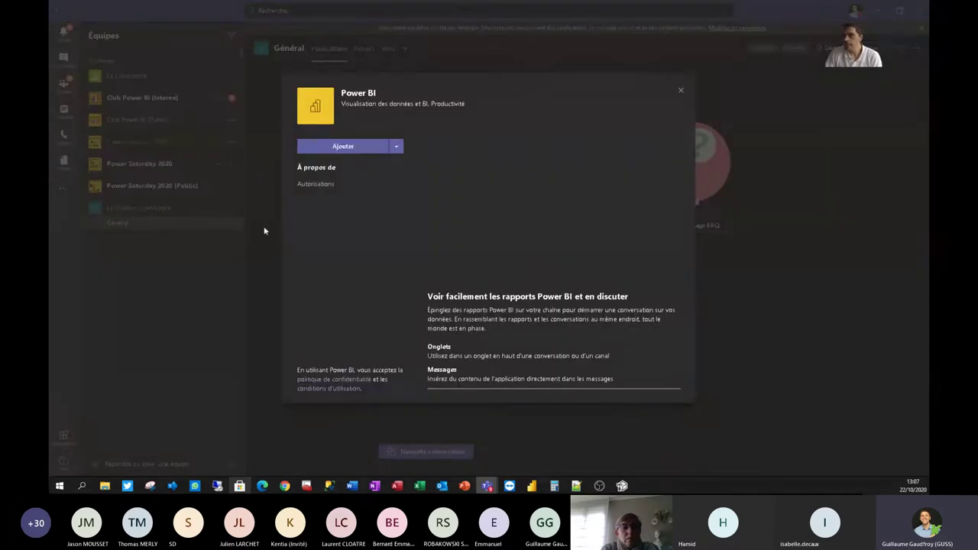
pyautogui.click(341, 149)
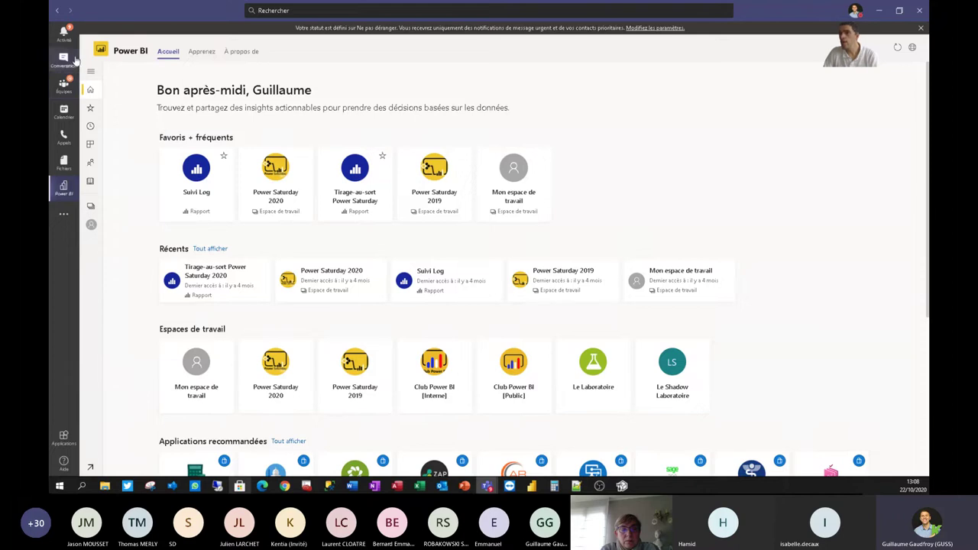
pyautogui.rightClick(63, 195)
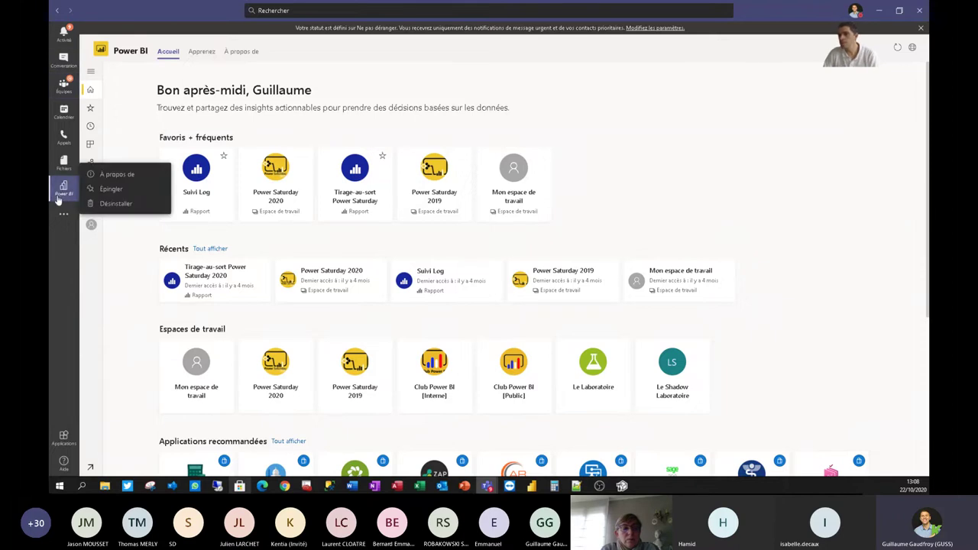
pyautogui.click(105, 189)
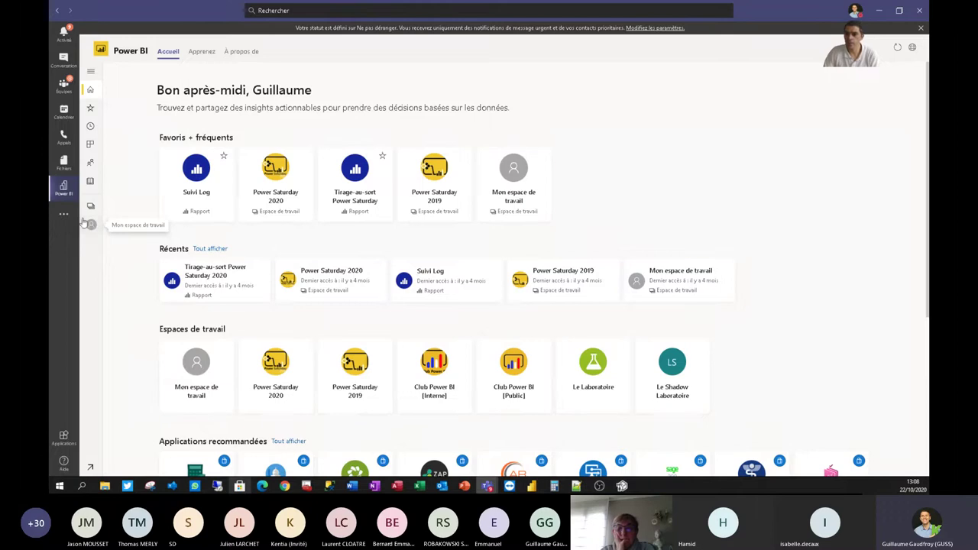
# Search the Teams apps for "power", add the Power Apps app and return to the Power BI app.
pyautogui.click(63, 214)
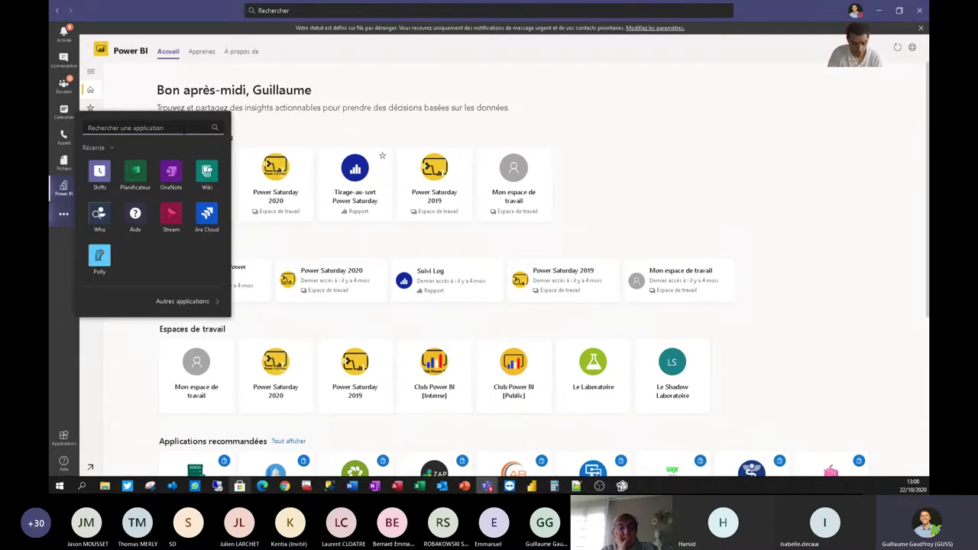
pyautogui.write('power')
pyautogui.click(138, 176)
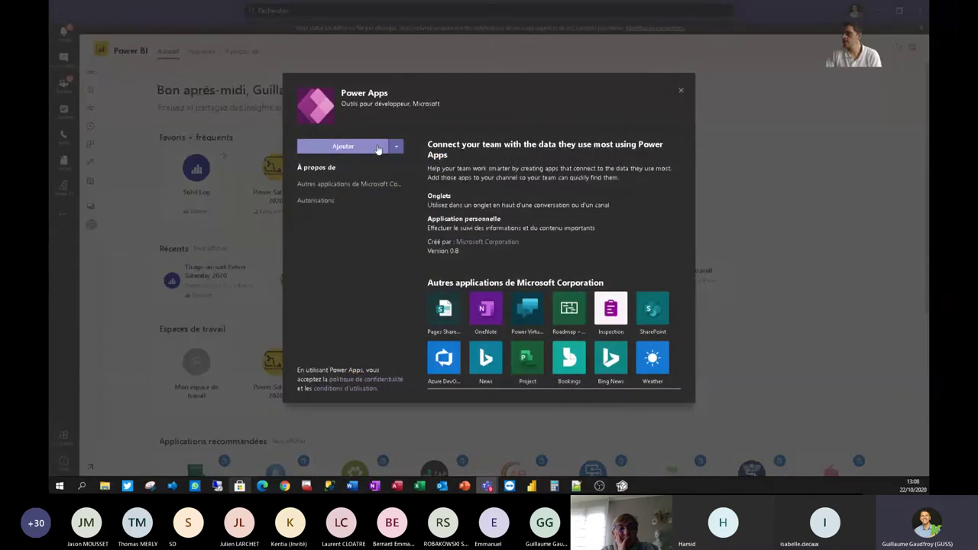
pyautogui.click(377, 149)
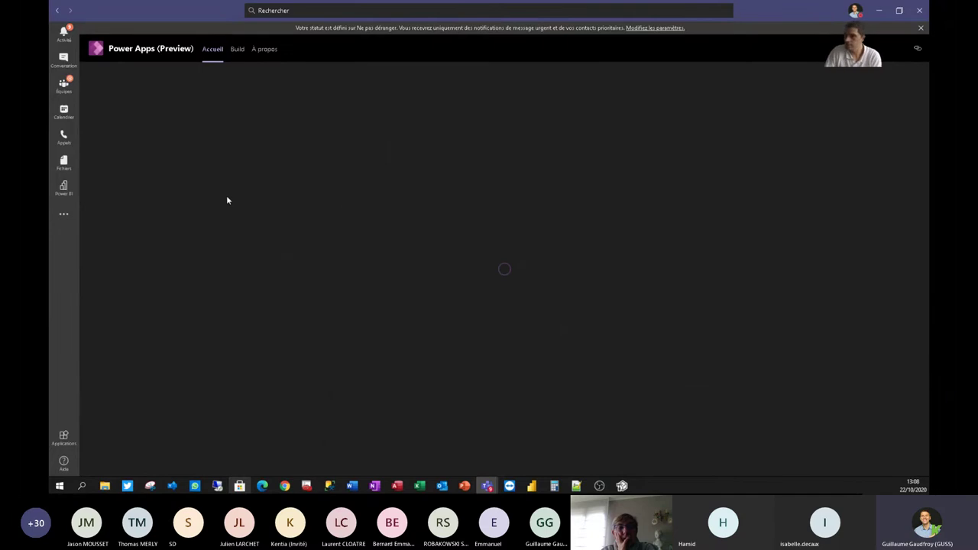
pyautogui.click(63, 188)
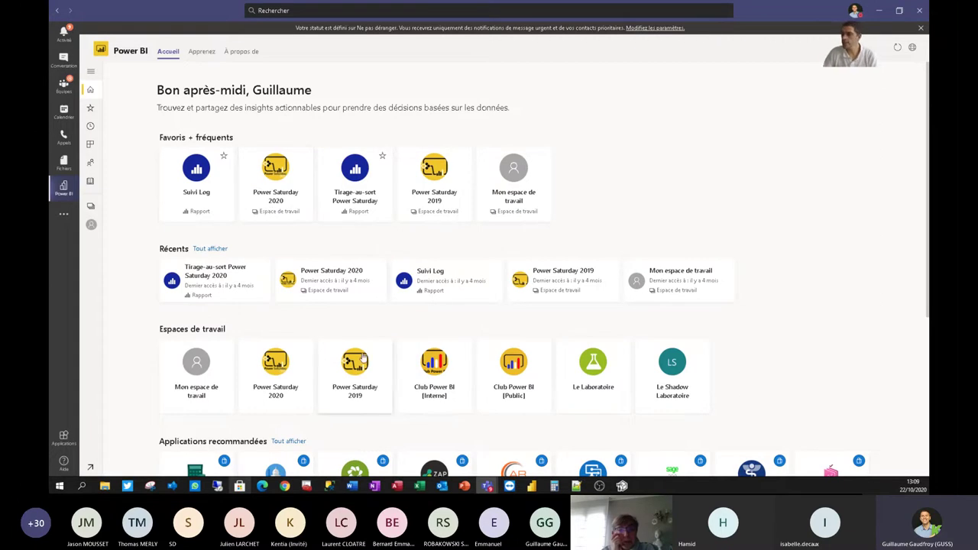
# In the browser, prepare sharing the report in Teams to Club Power BI [Interne] > Lille with the comment "coucou", and close without sharing.
pyautogui.click(285, 486)
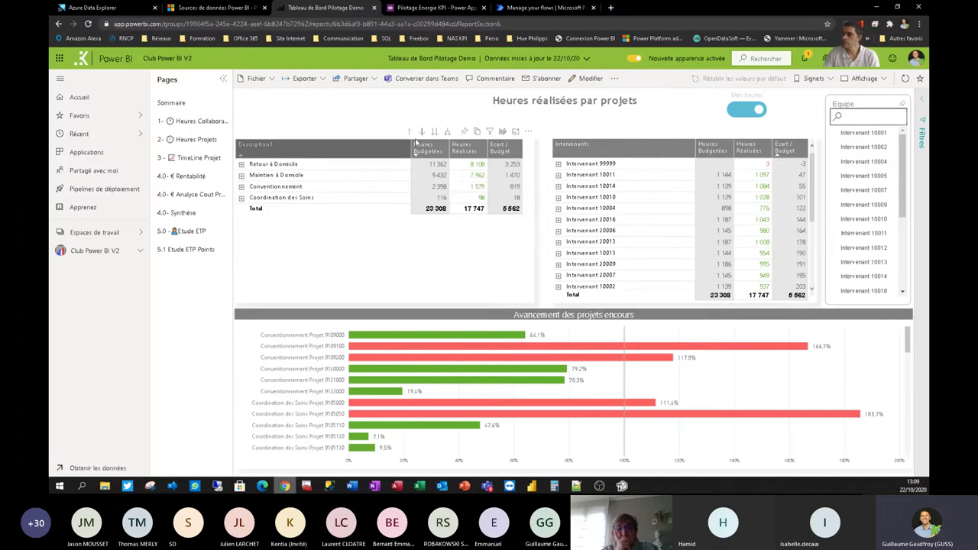
pyautogui.click(429, 78)
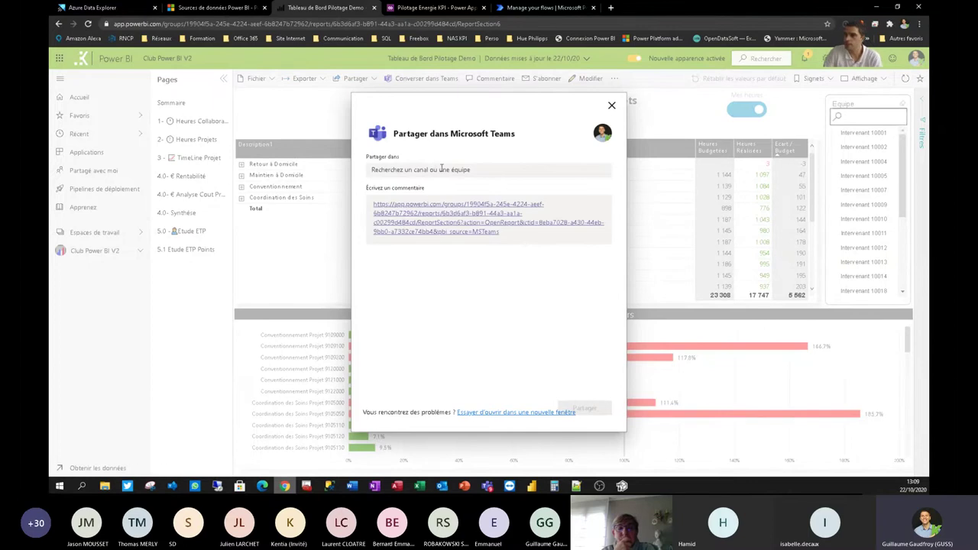
pyautogui.click(372, 208)
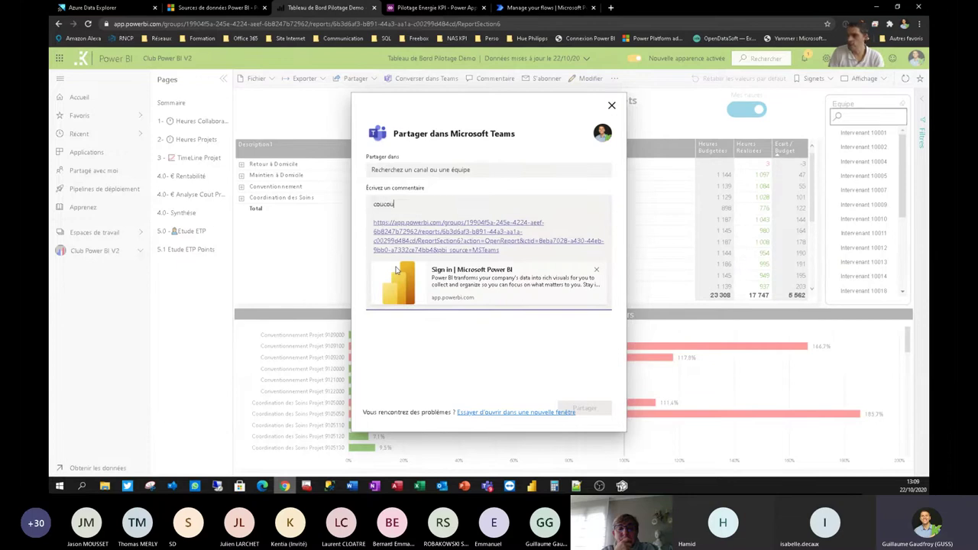
pyautogui.click(422, 169)
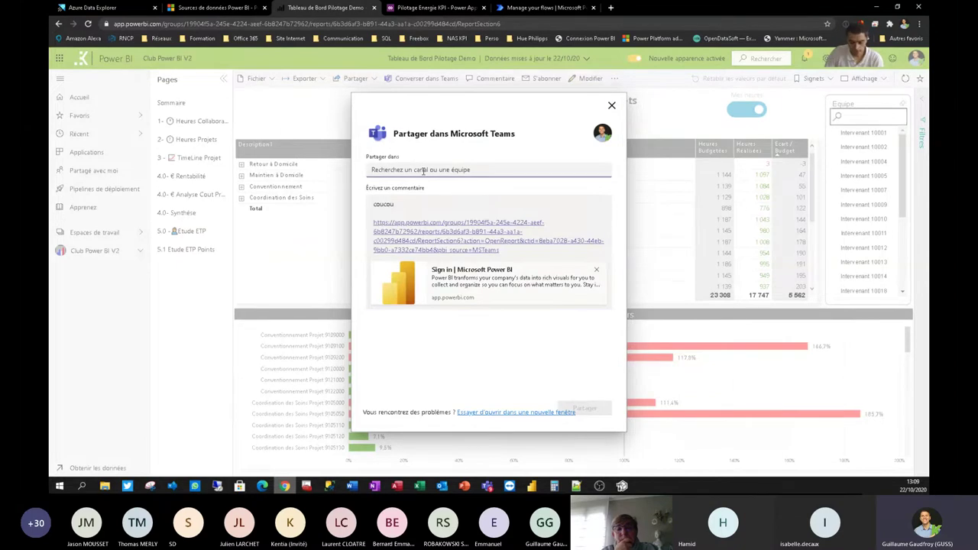
pyautogui.write('k')
pyautogui.press('BackSpace')
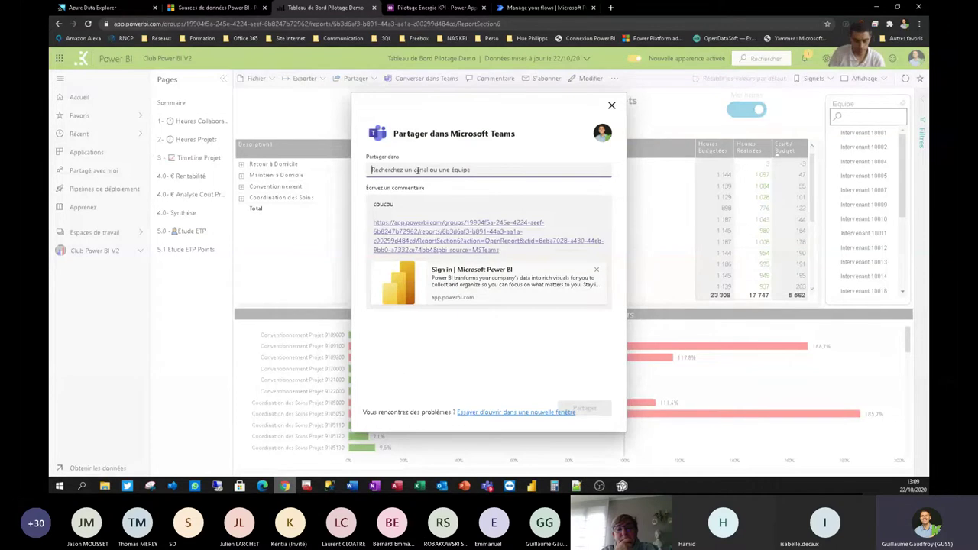
pyautogui.write('cl')
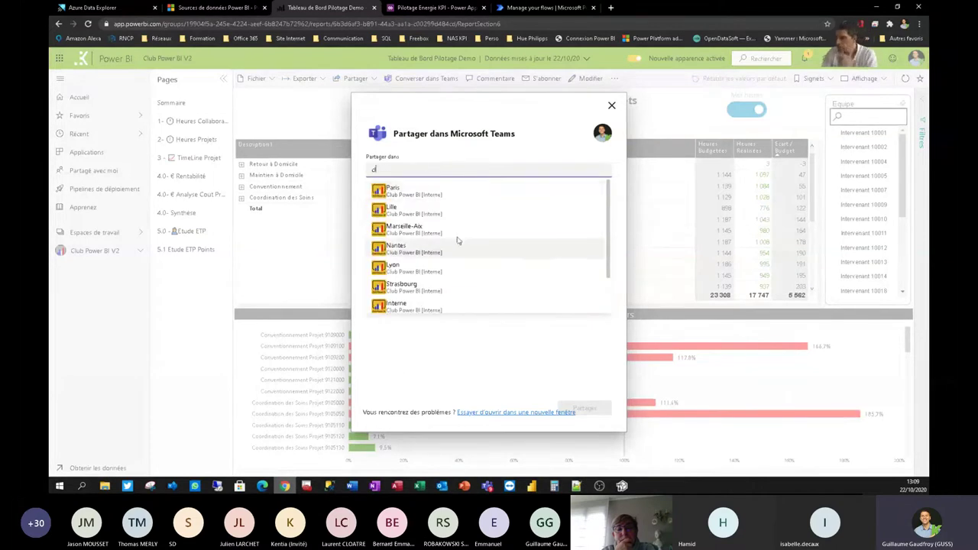
pyautogui.click(435, 211)
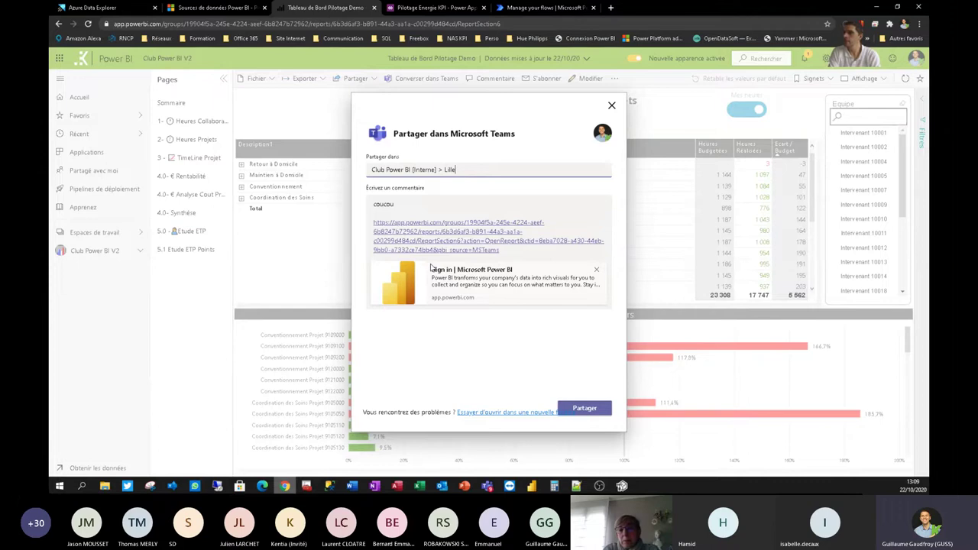
pyautogui.click(611, 105)
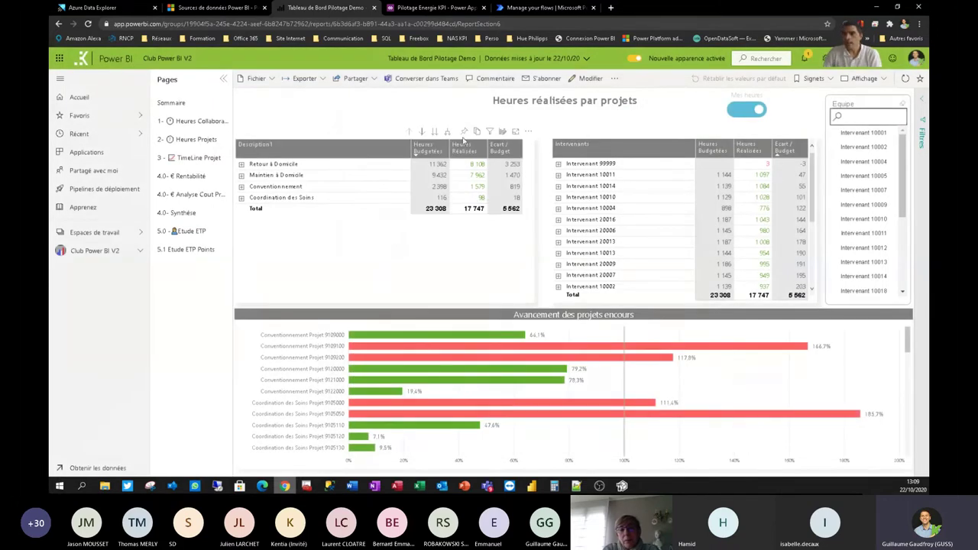
# Show the Power BI app's home page in Microsoft Teams, and return to the report in the browser.
pyautogui.moveTo(487, 486)
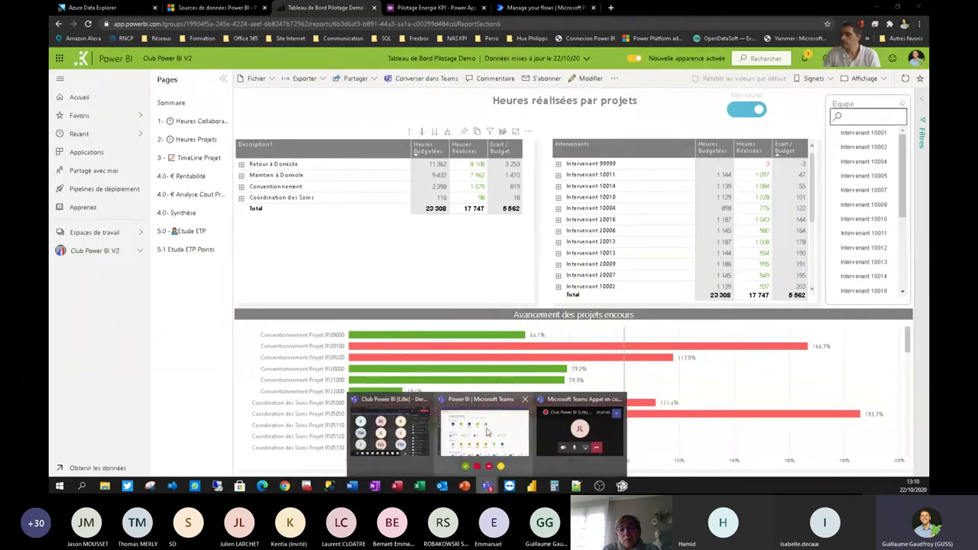
pyautogui.click(484, 432)
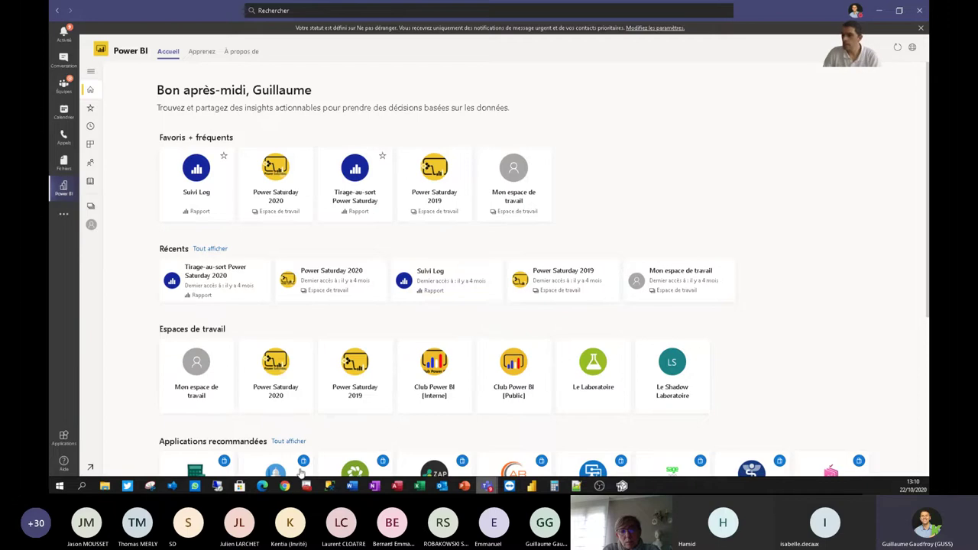
pyautogui.click(284, 486)
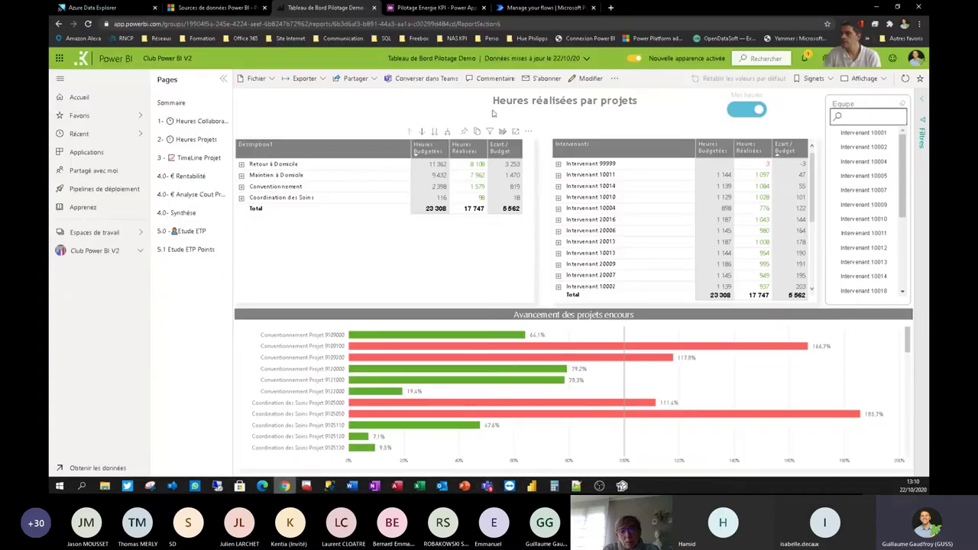
# Open Office 365 in a new browser tab and go through the Microsoft 365 admin center to the Teams admin center.
pyautogui.click(611, 8)
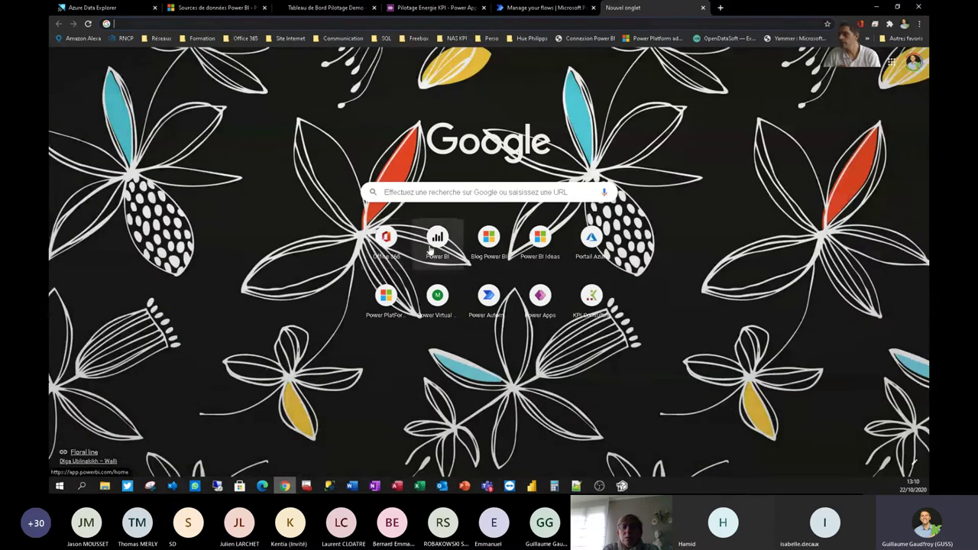
pyautogui.click(386, 241)
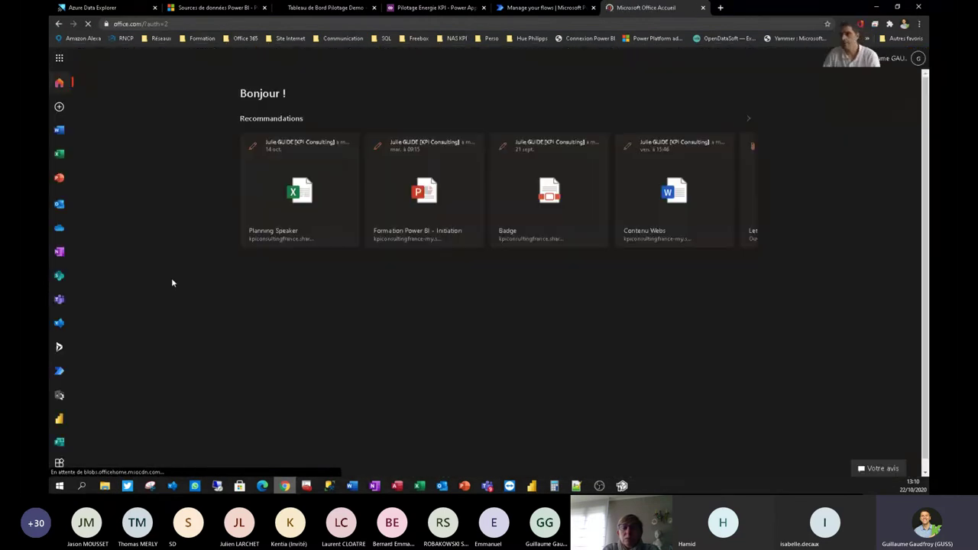
pyautogui.click(62, 395)
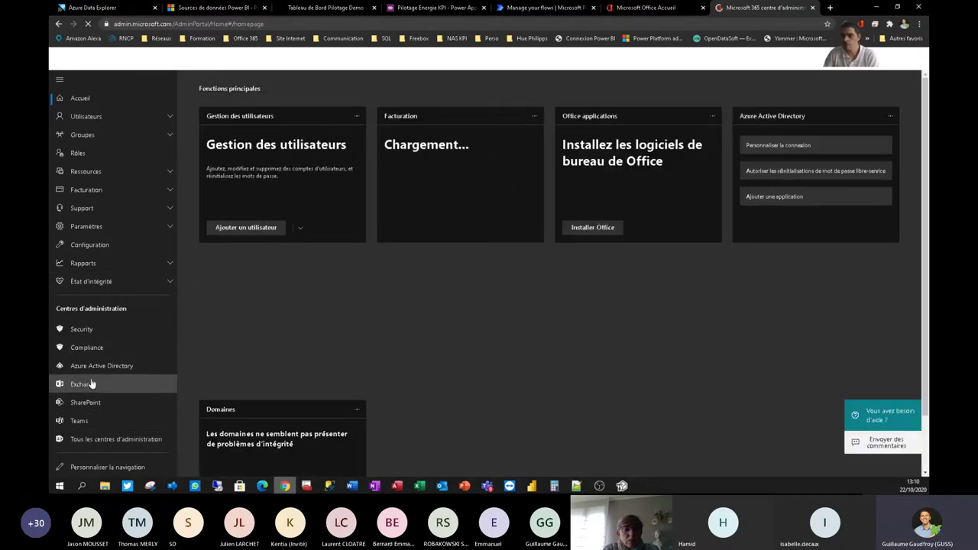
pyautogui.click(94, 421)
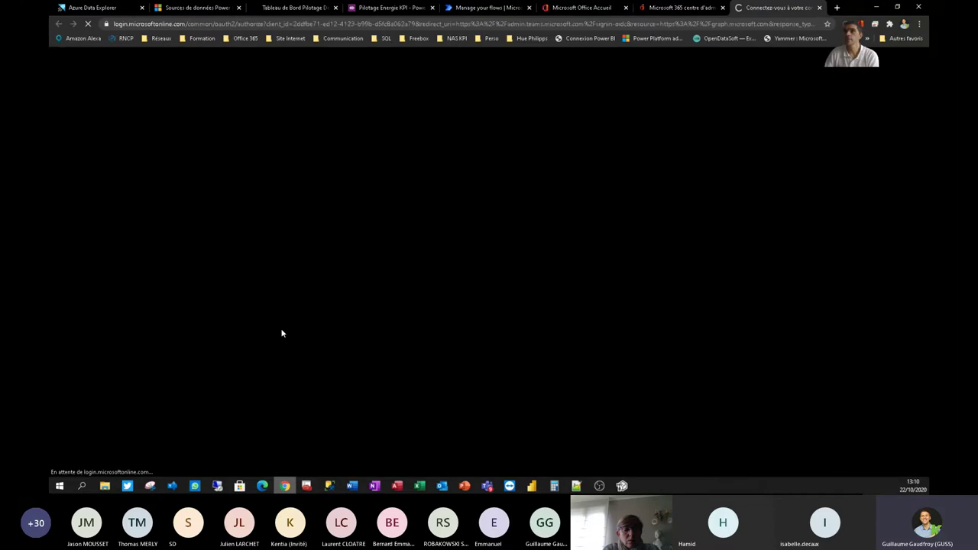
pyautogui.press('Return')
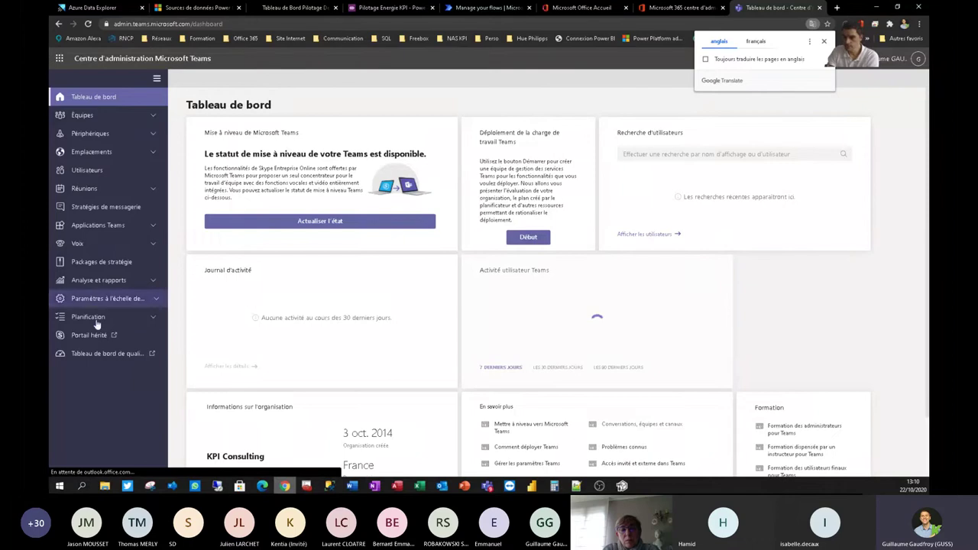
# Open the KPI Consulting app setup policy for Teams and examine its pinned applications, including Power BI.
pyautogui.click(99, 226)
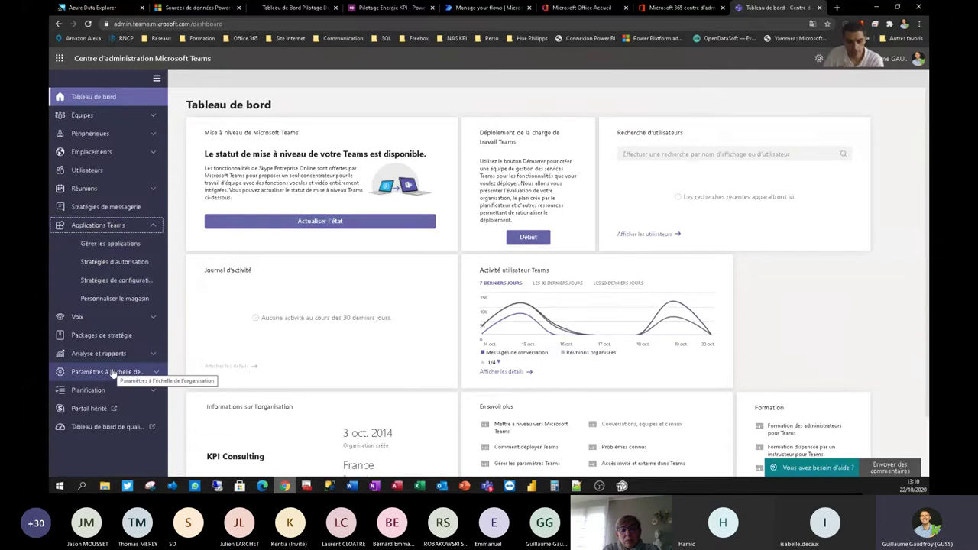
pyautogui.click(115, 288)
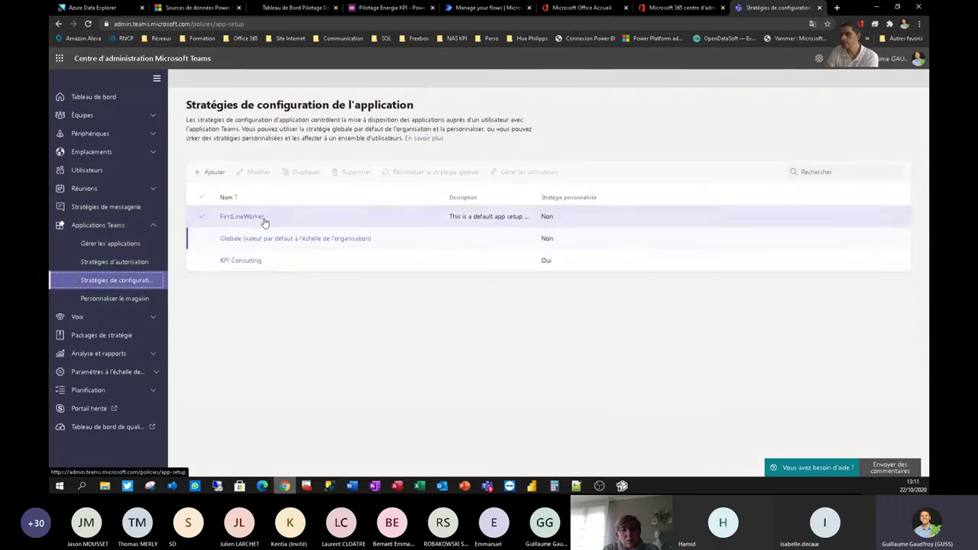
pyautogui.click(266, 261)
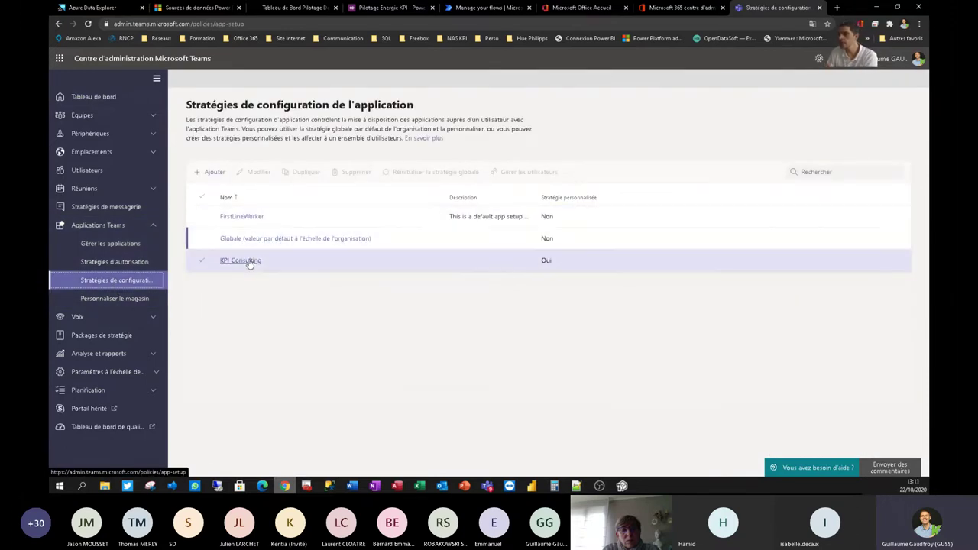
pyautogui.click(243, 262)
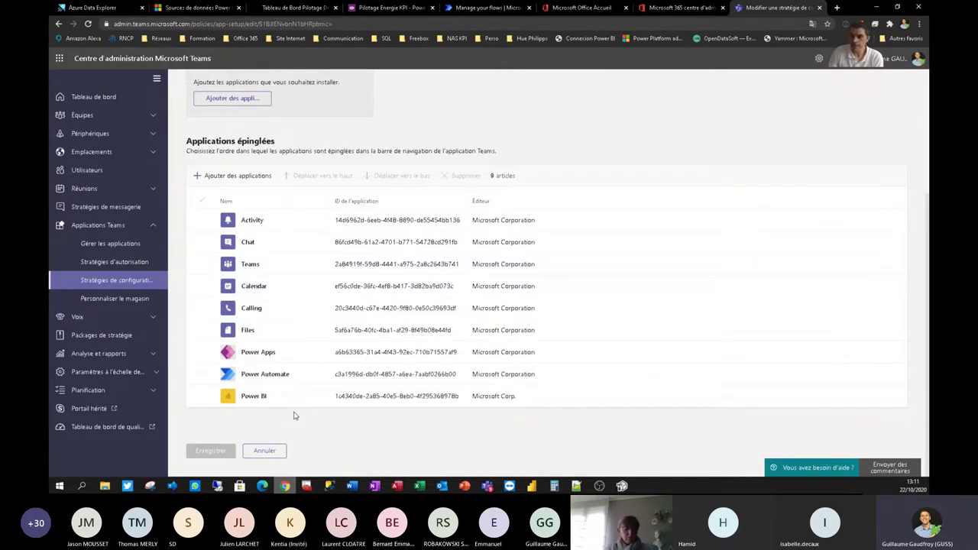
pyautogui.click(247, 399)
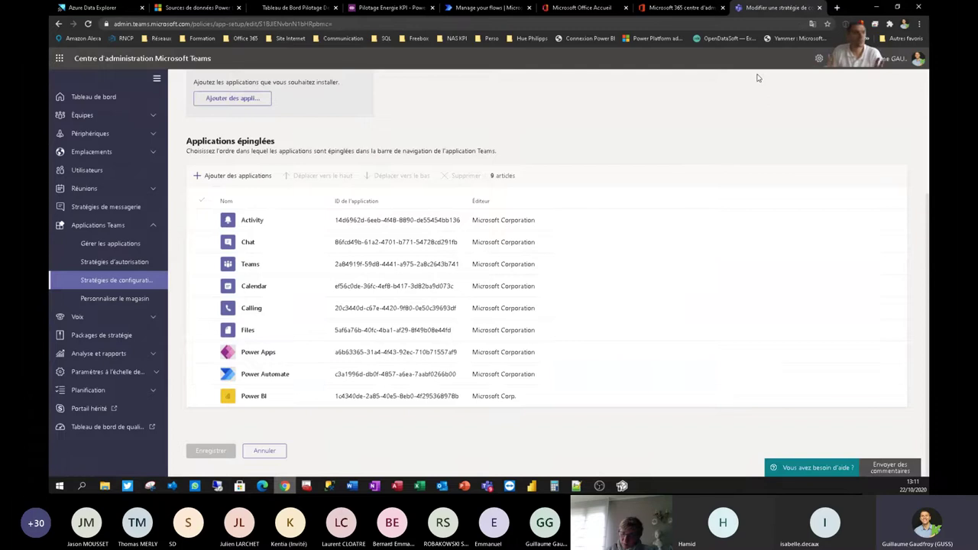
# Close the Teams and Microsoft 365 admin center pages and switch to the report in Power BI Desktop.
pyautogui.click(819, 7)
pyautogui.click(724, 8)
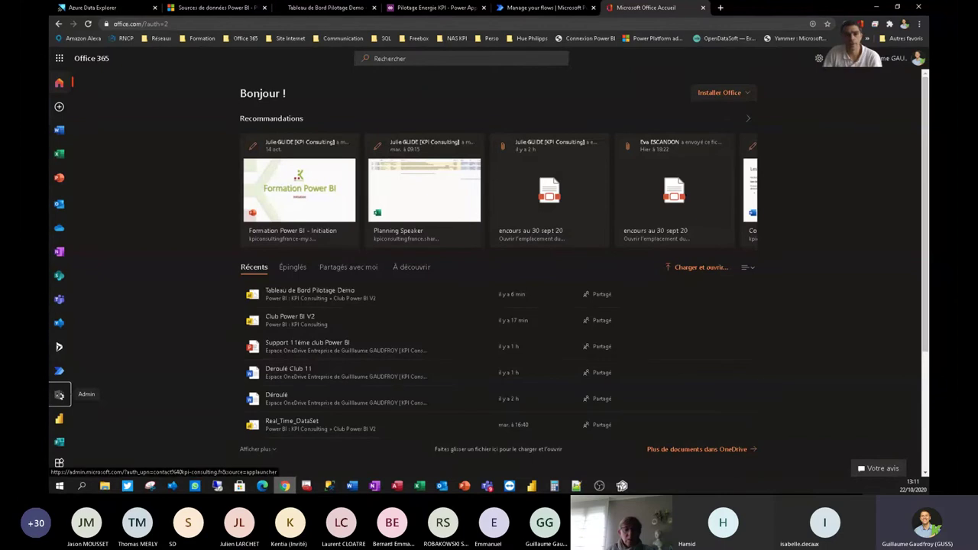
pyautogui.click(600, 486)
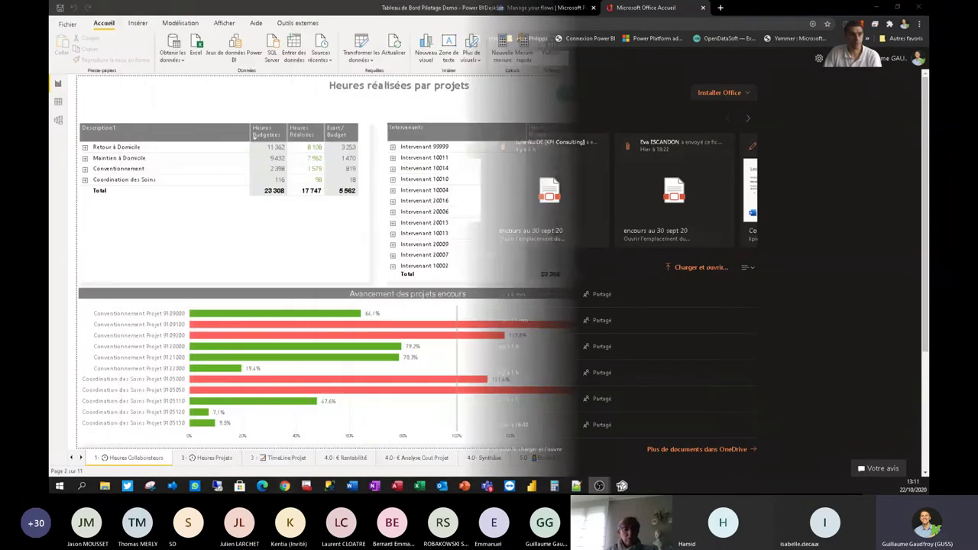
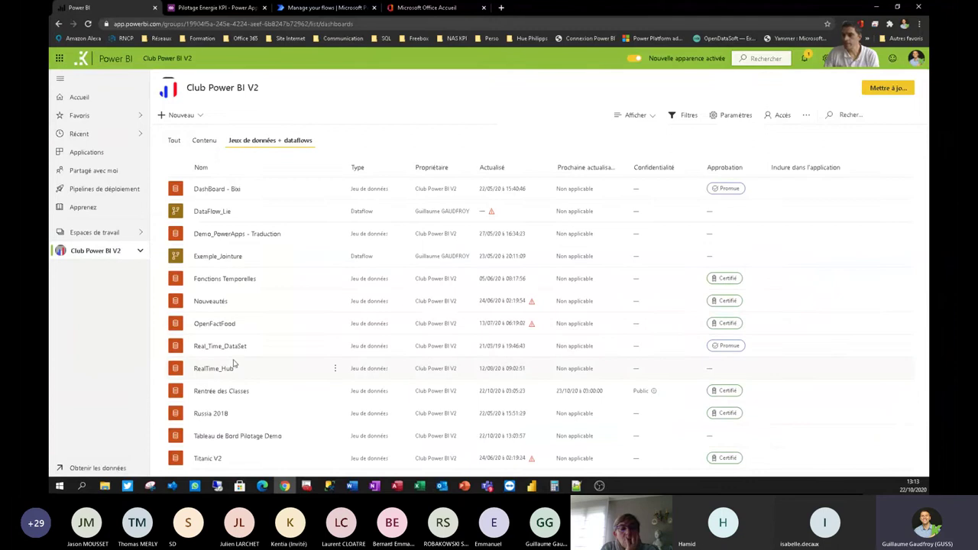
# Review the RealTime_Hub streaming dataset's fields and historical data analysis setting, and close it without changes.
pyautogui.click(335, 368)
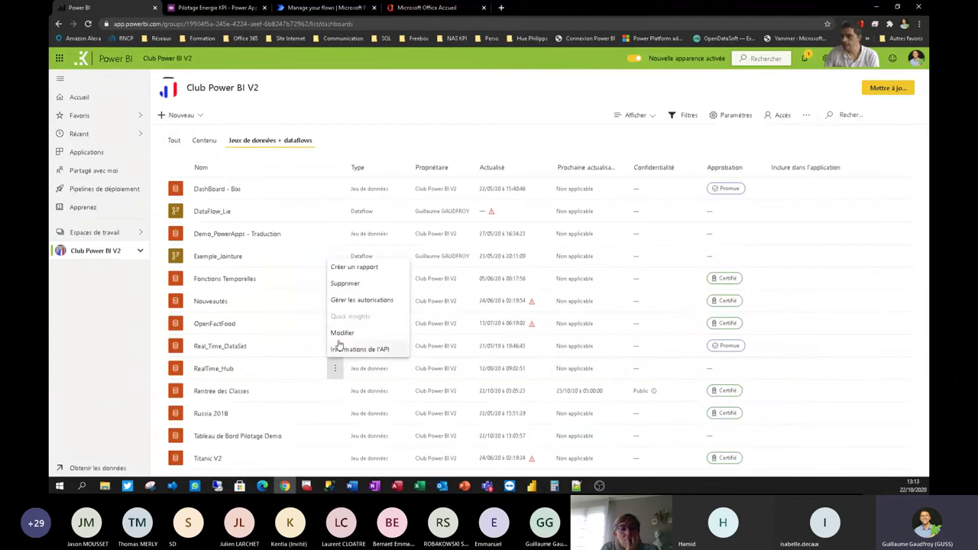
pyautogui.click(342, 333)
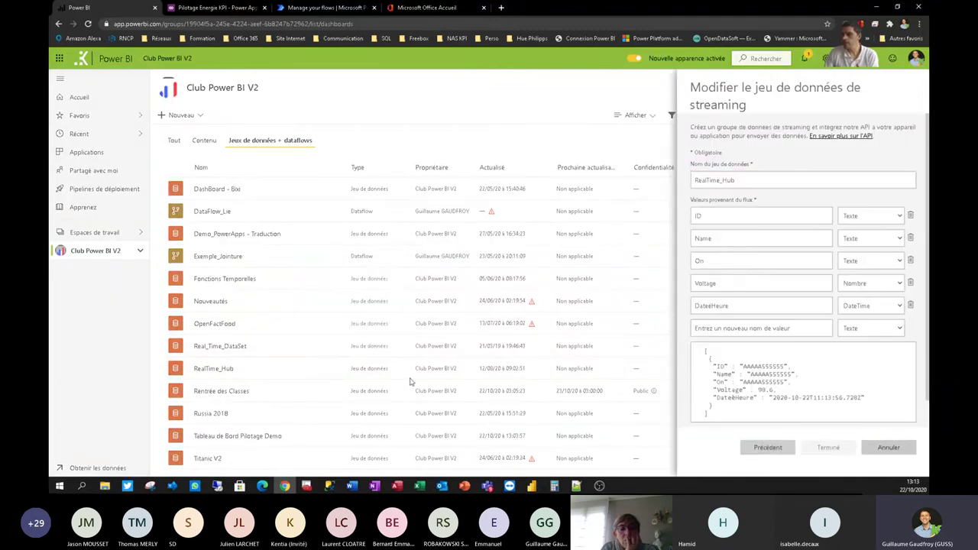
pyautogui.scroll(-1, 757, 229)
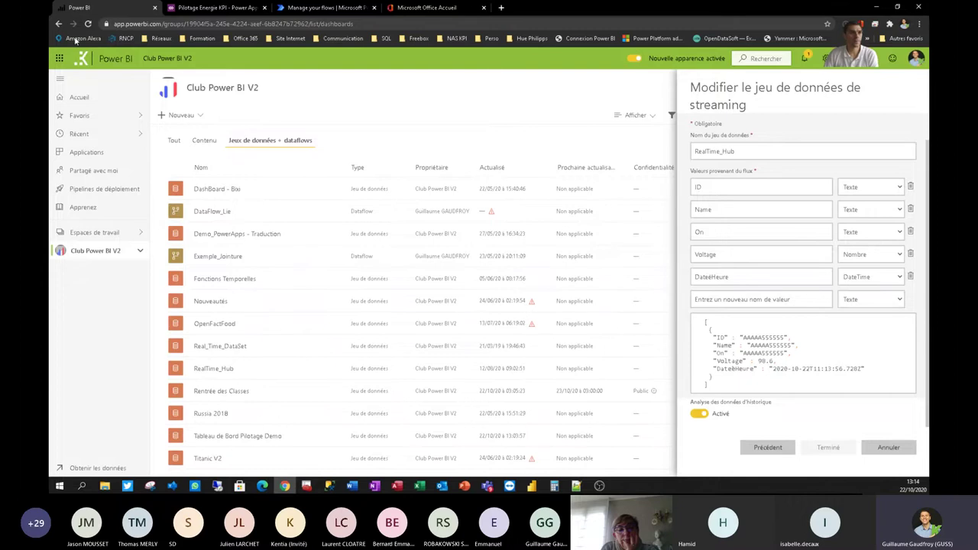
pyautogui.click(439, 99)
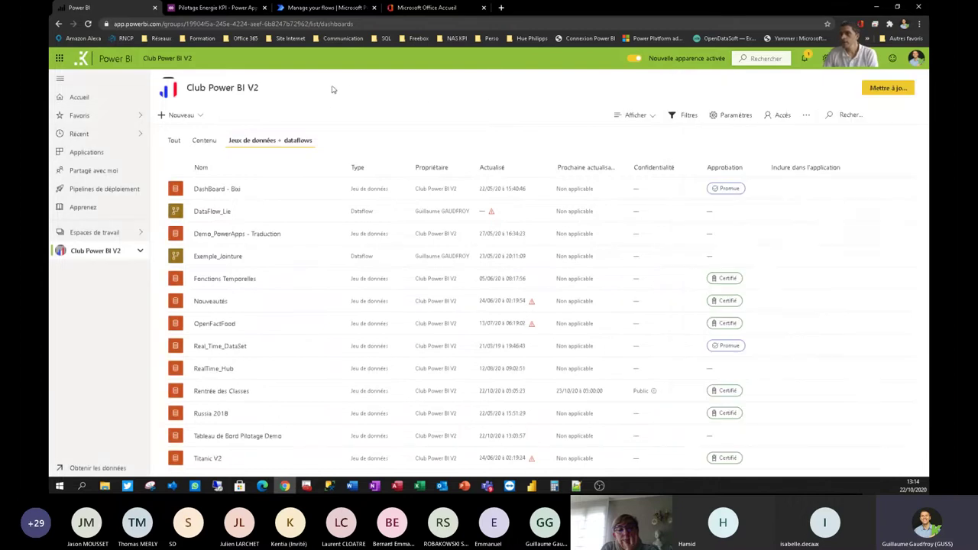
# Open the Real_Time_Dataset dashboard in the Club Power BI Lille - Premium workspace.
pyautogui.click(128, 239)
pyautogui.click(236, 157)
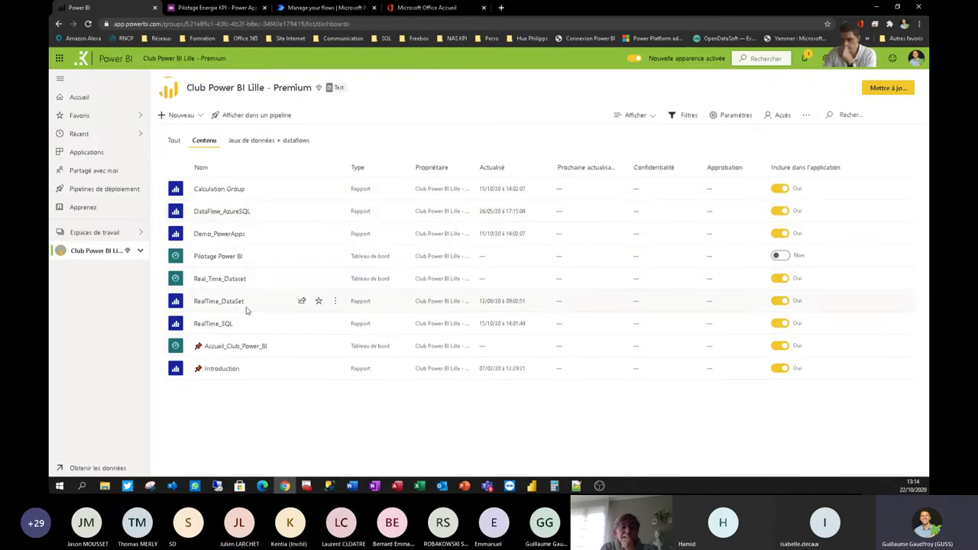
pyautogui.click(229, 282)
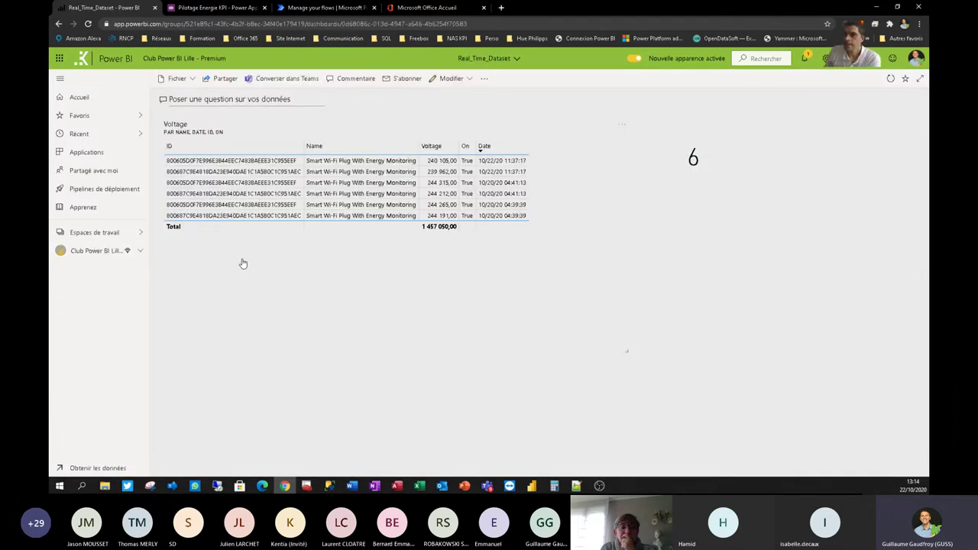
# Open the Flux_Conso_Elec_DataSet_RealTime flow in Power Automate's editor and inspect its Post - GetListDevice action.
pyautogui.click(309, 9)
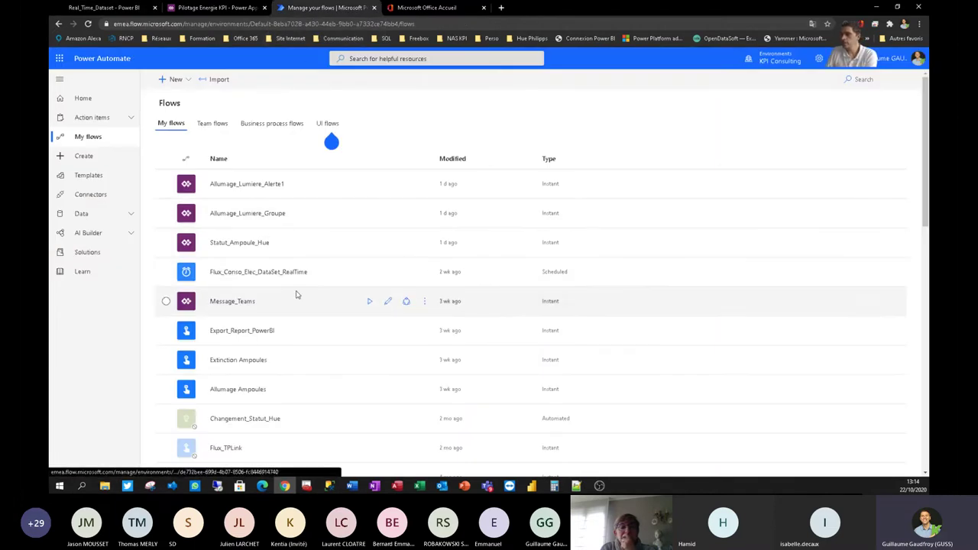
pyautogui.click(387, 272)
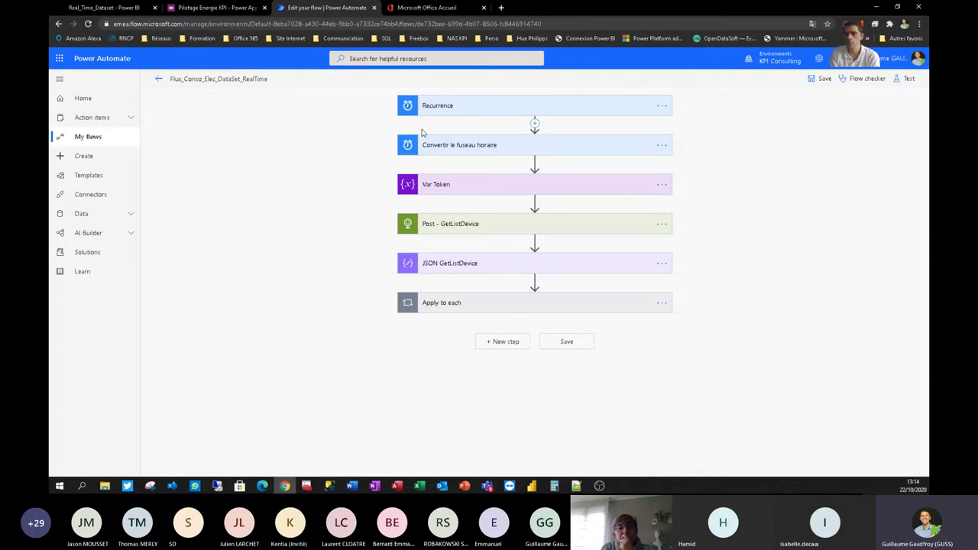
pyautogui.click(448, 226)
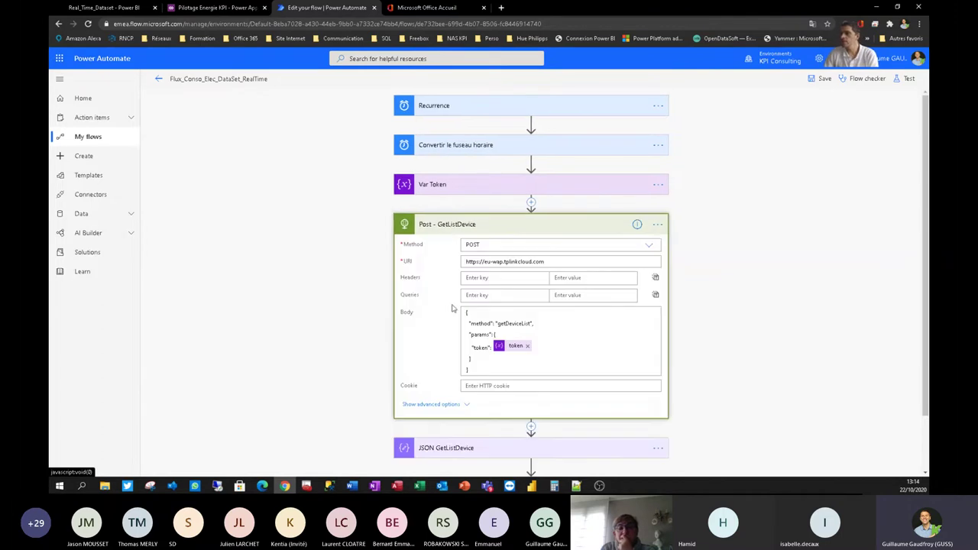
pyautogui.click(453, 226)
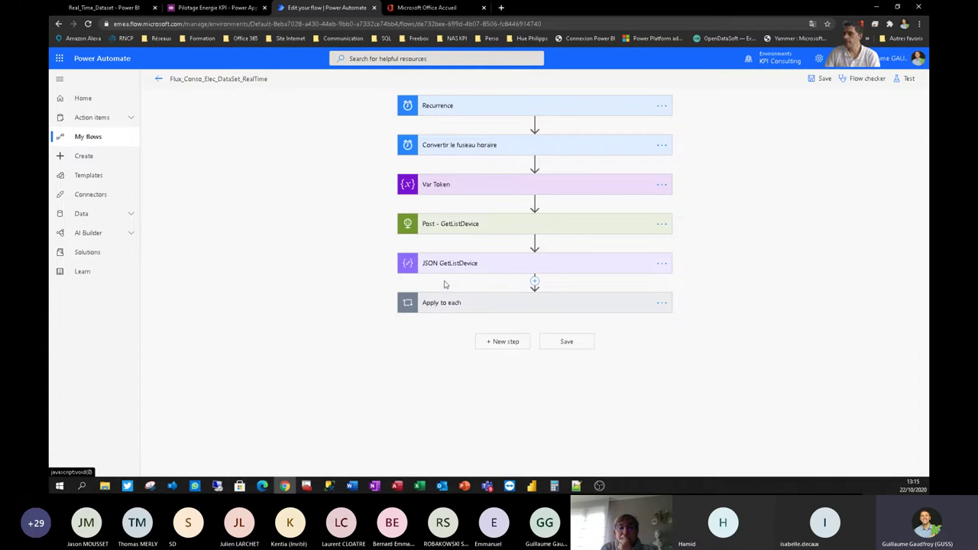
# Examine the actions inside the flow's Apply to each loop, and return to the list of flows.
pyautogui.click(444, 304)
pyautogui.scroll(-1, 622, 310)
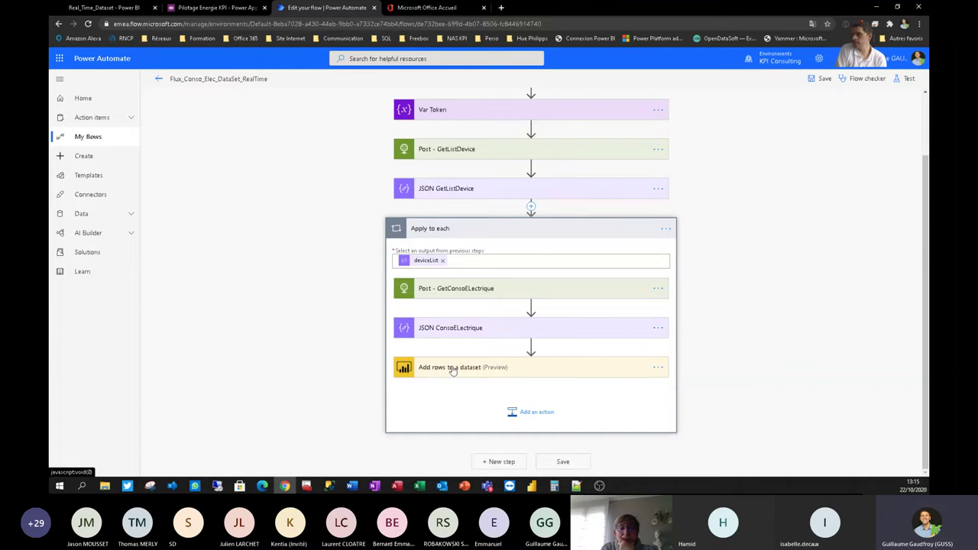
pyautogui.click(158, 79)
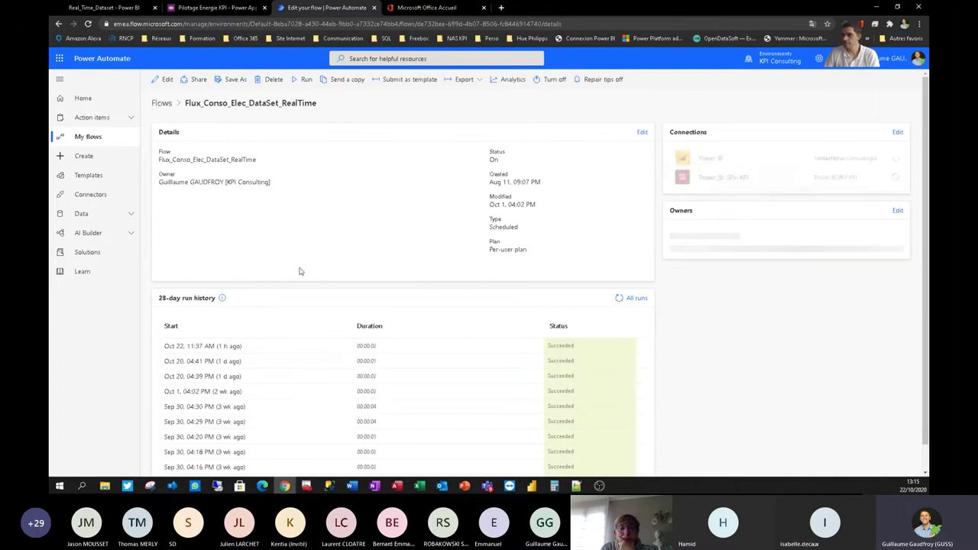
pyautogui.click(161, 103)
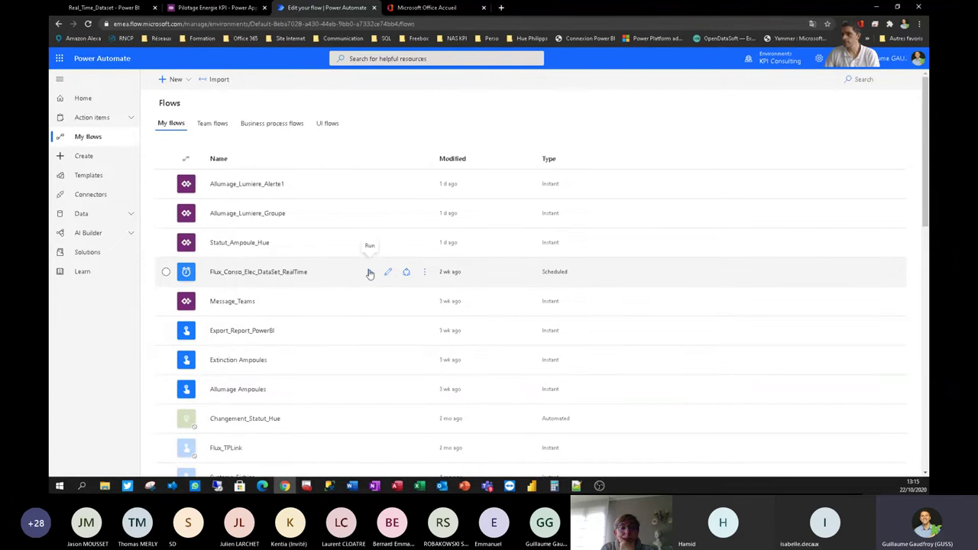
# Run the Flux_Conso_Elec_DataSet_RealTime flow and check the rows it adds to the Real_Time_Dataset dashboard.
pyautogui.click(369, 273)
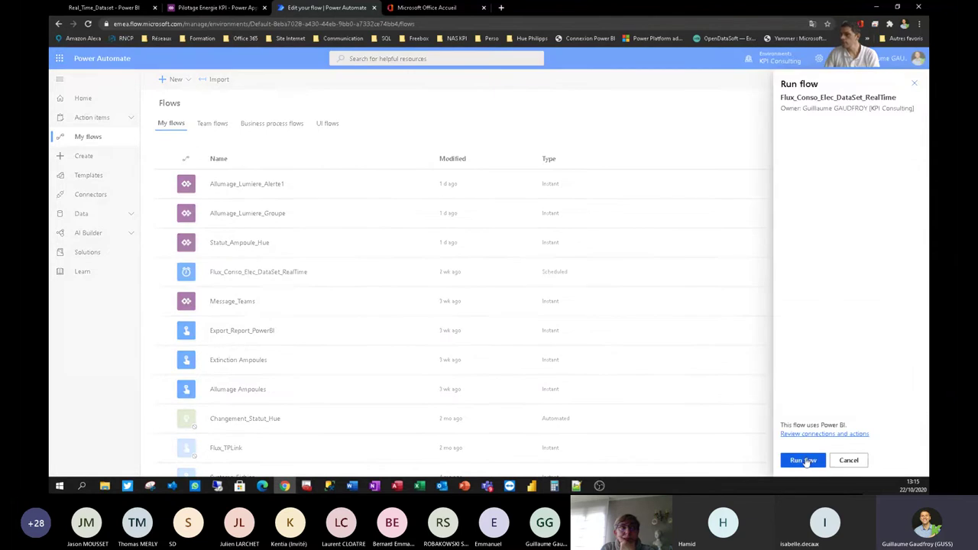
pyautogui.click(802, 460)
pyautogui.click(116, 8)
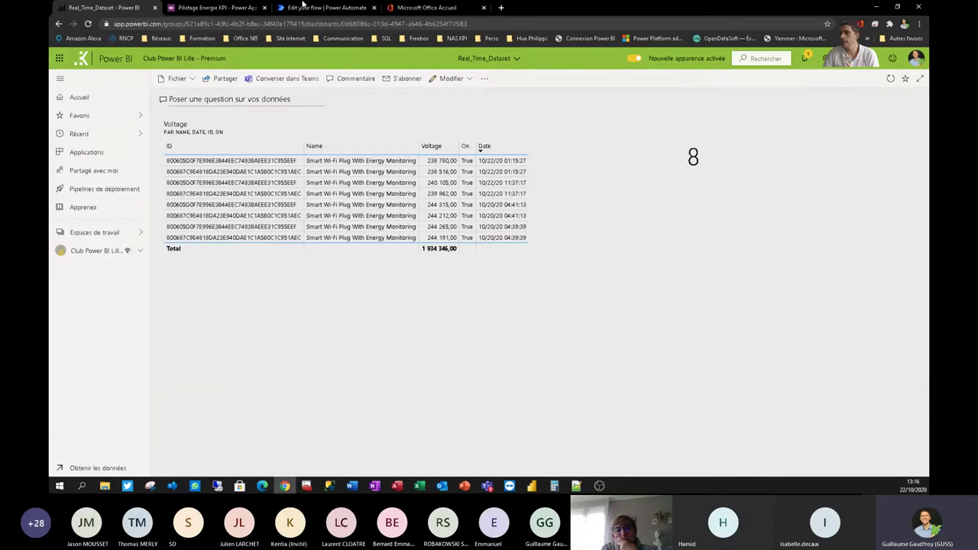
pyautogui.hotkey('ctrl', '3')
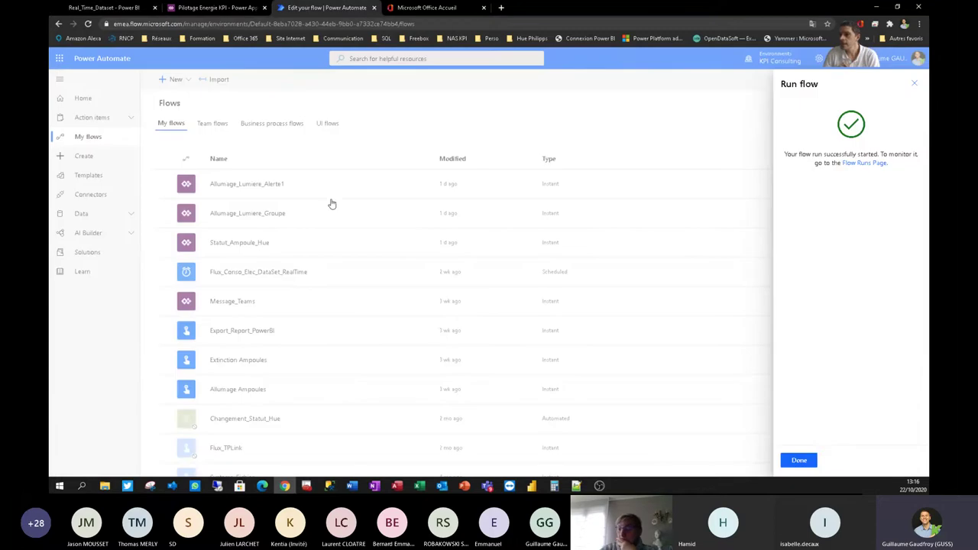
pyautogui.click(799, 460)
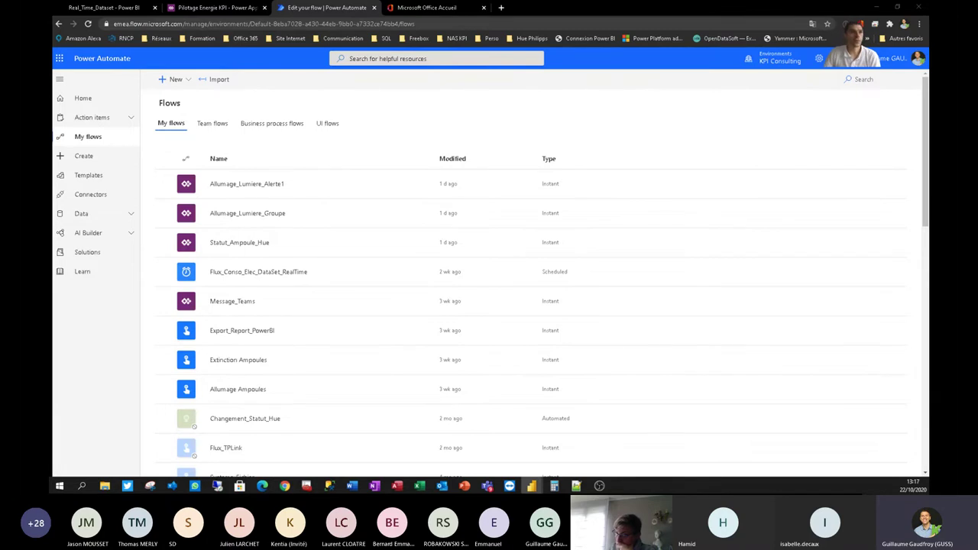
# Switch to the Script_R_SQL report in Power BI Desktop and inspect the page refresh options in the page formatting settings.
pyautogui.hotkey('alt', 'Tab')
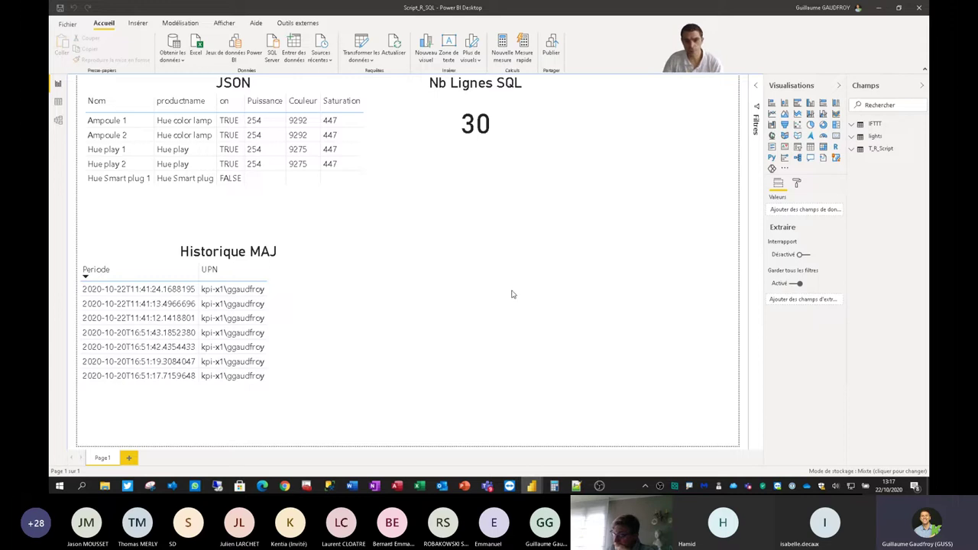
pyautogui.click(798, 185)
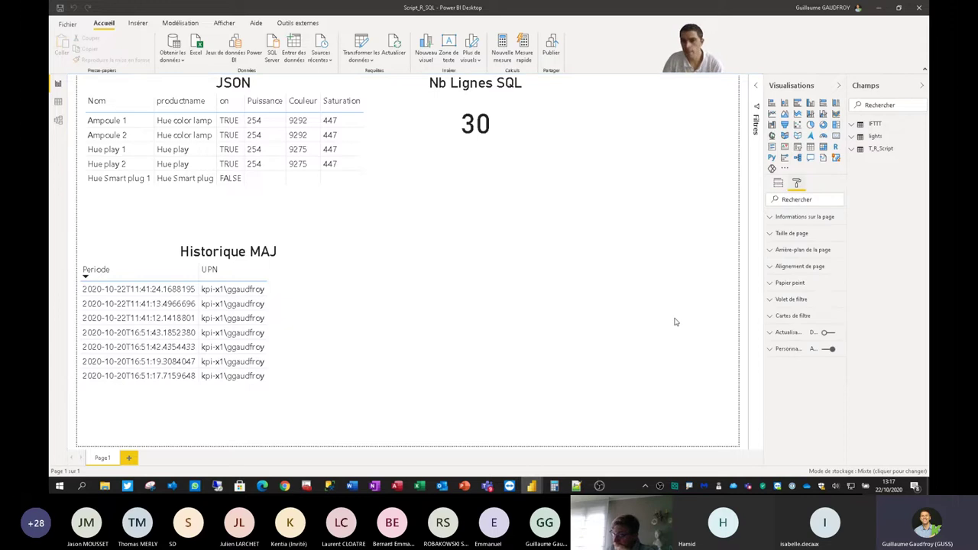
pyautogui.click(780, 333)
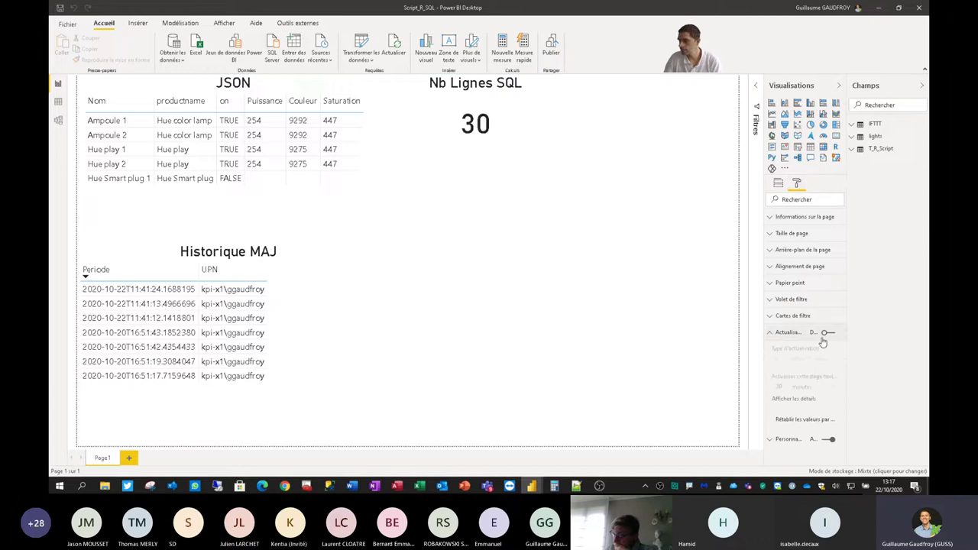
pyautogui.click(769, 332)
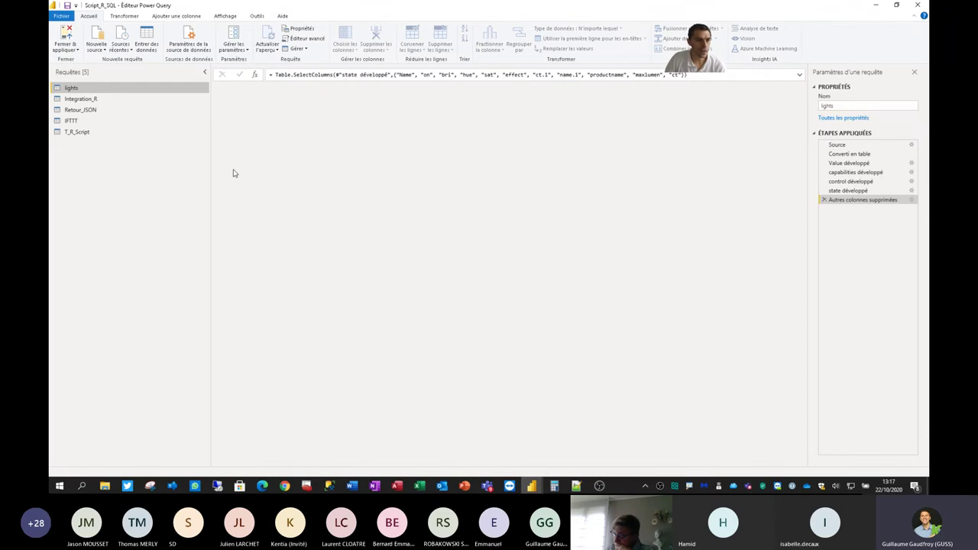
# Examine the lights query in Power Query, going through its applied steps from Source to Autres colonnes supprimées.
pyautogui.click(843, 146)
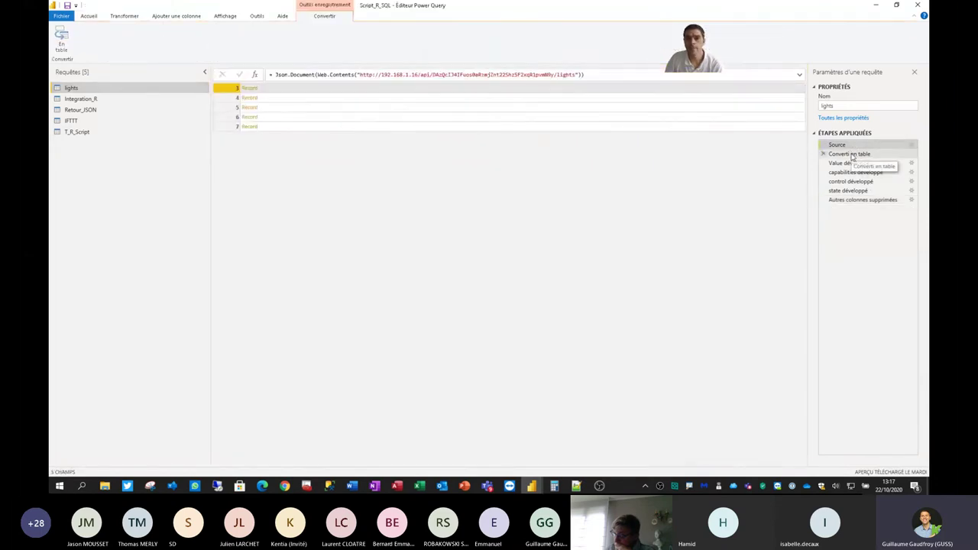
pyautogui.click(851, 154)
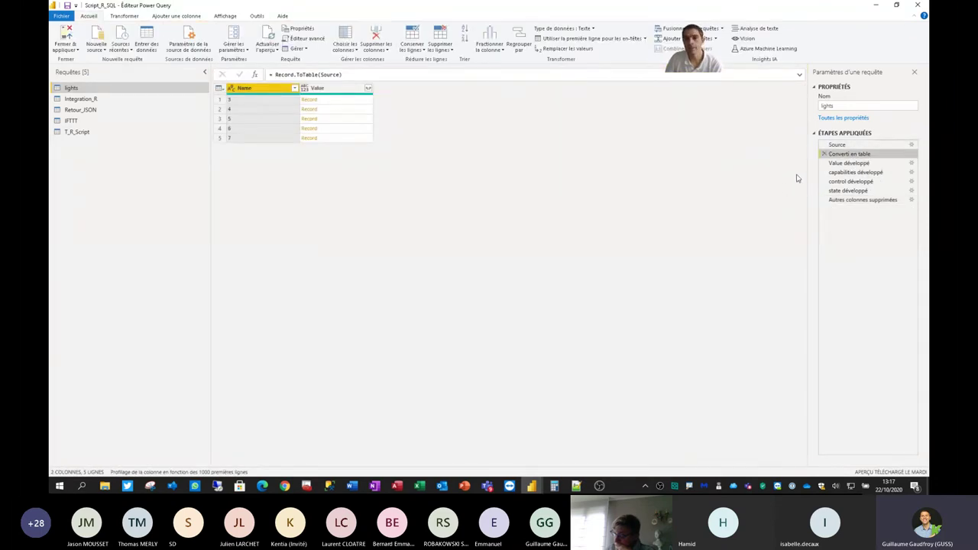
pyautogui.click(850, 164)
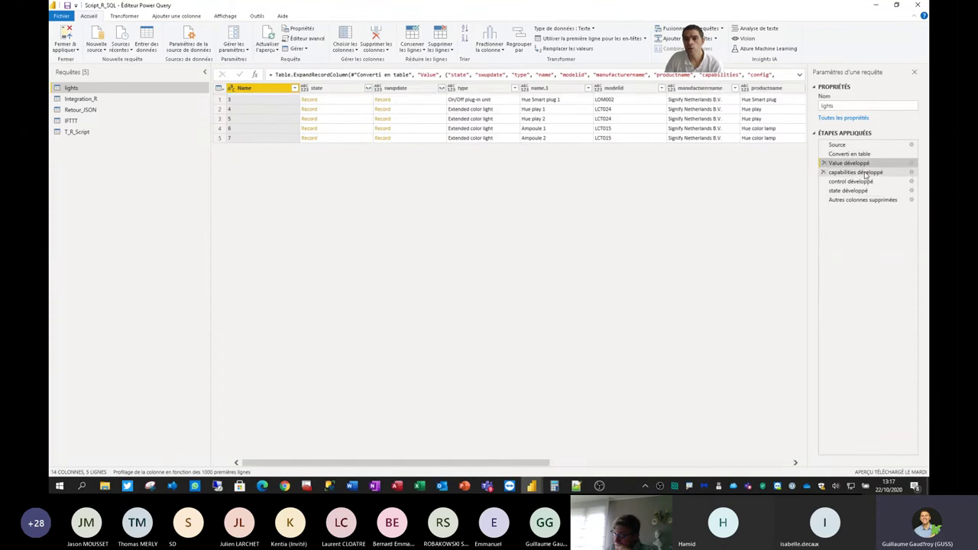
pyautogui.click(868, 173)
pyautogui.click(866, 182)
pyautogui.click(864, 191)
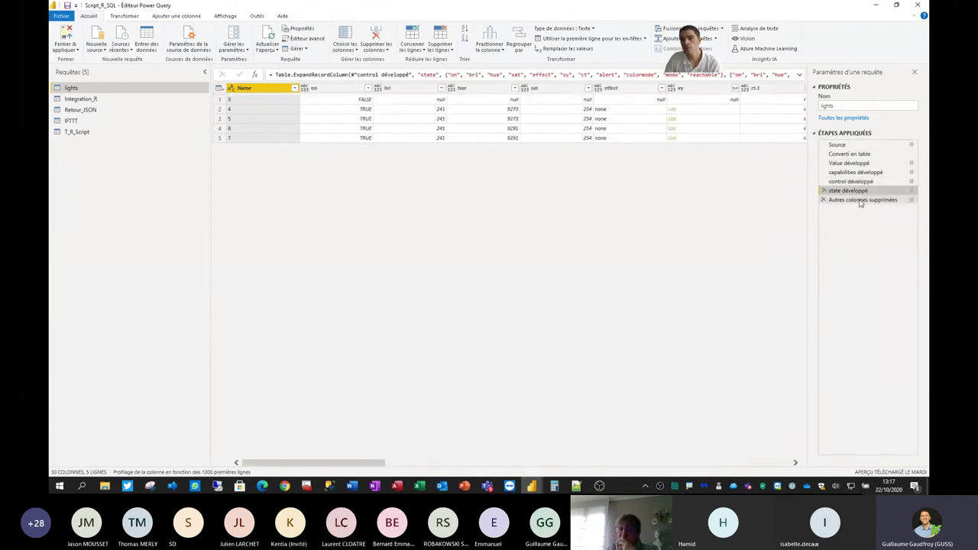
pyautogui.click(860, 200)
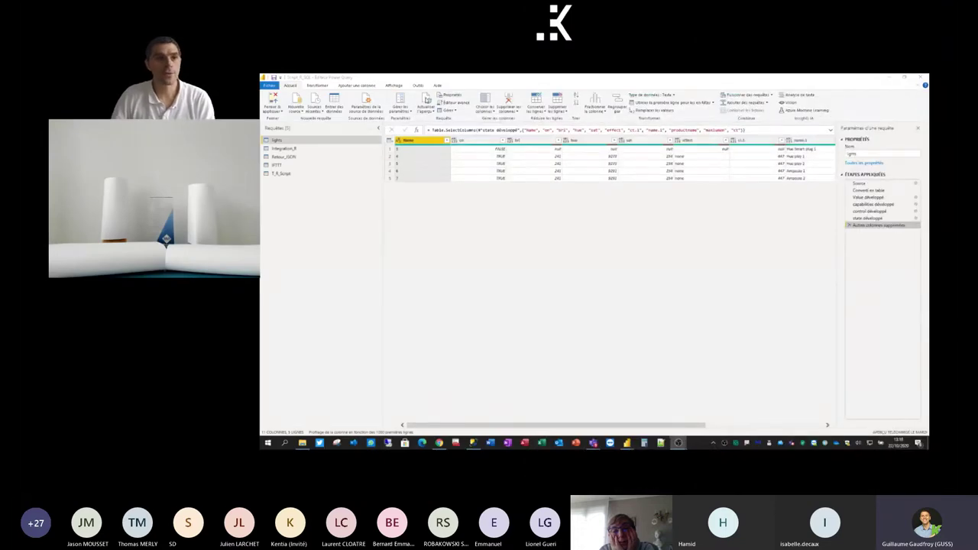
# Refresh the lights query preview and bring up the commands for running R and Python scripts.
pyautogui.click(426, 101)
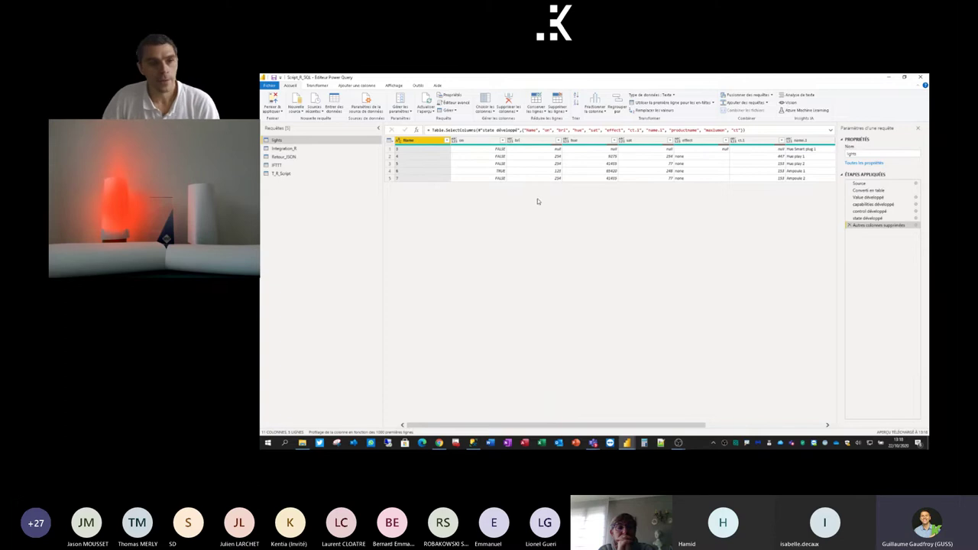
pyautogui.click(428, 101)
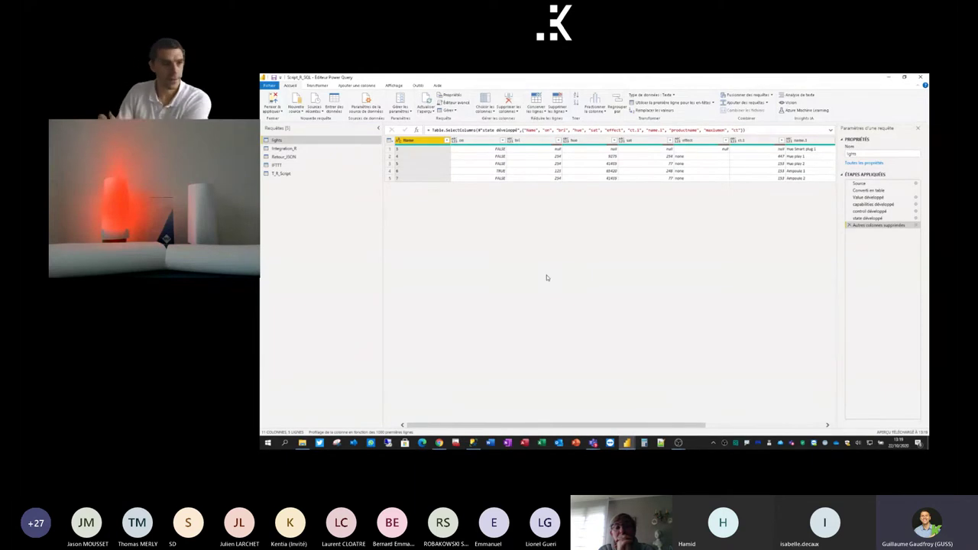
pyautogui.click(353, 87)
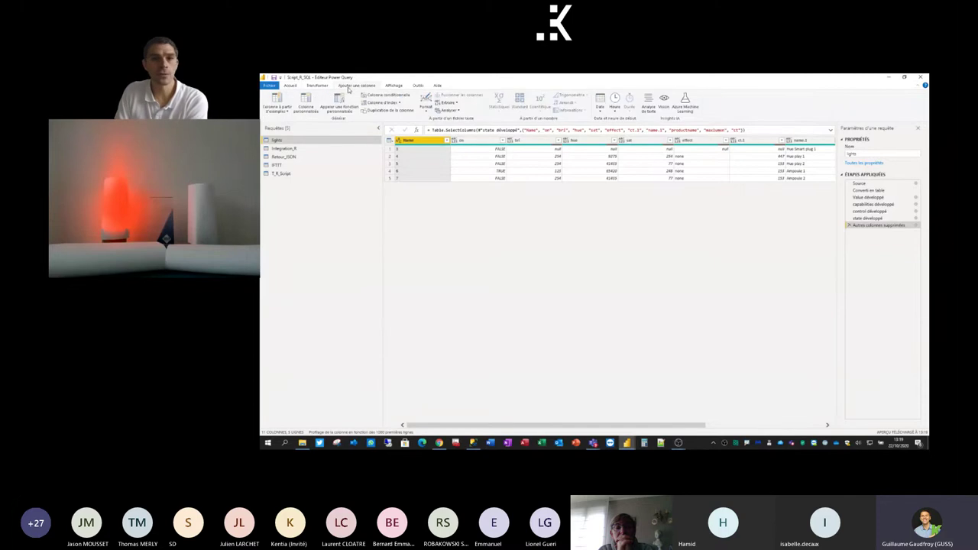
pyautogui.click(294, 86)
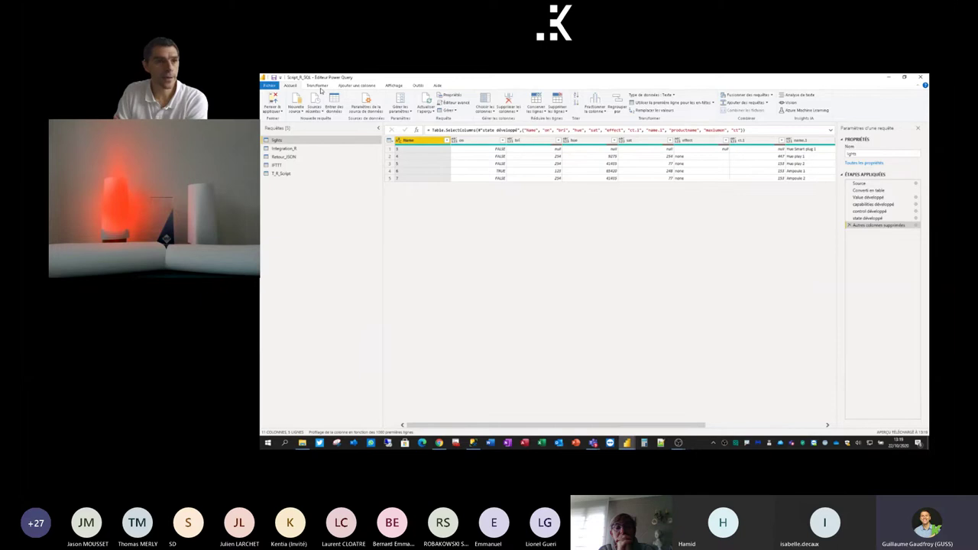
pyautogui.click(319, 87)
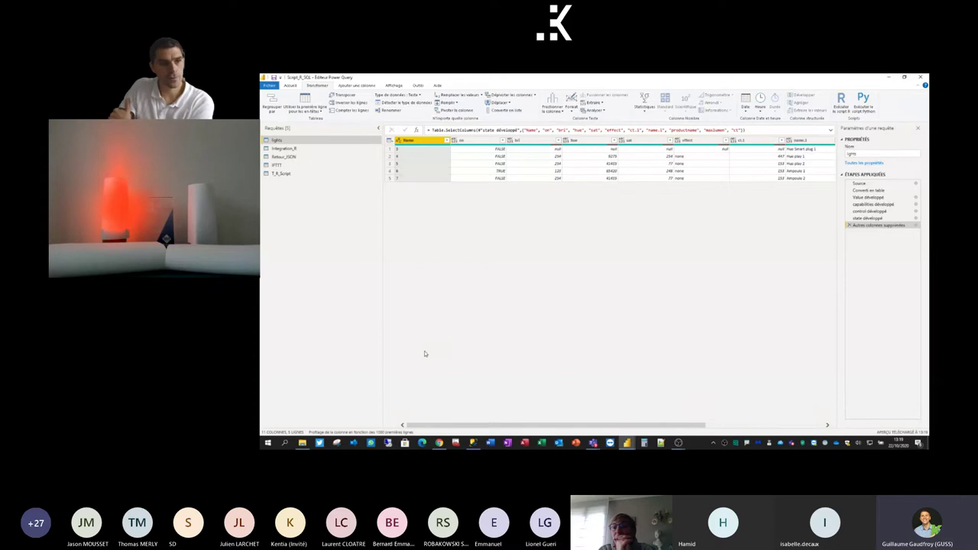
# Inspect the Integration_R query's source step and its full R code in the advanced editor, leaving the code unchanged.
pyautogui.click(290, 150)
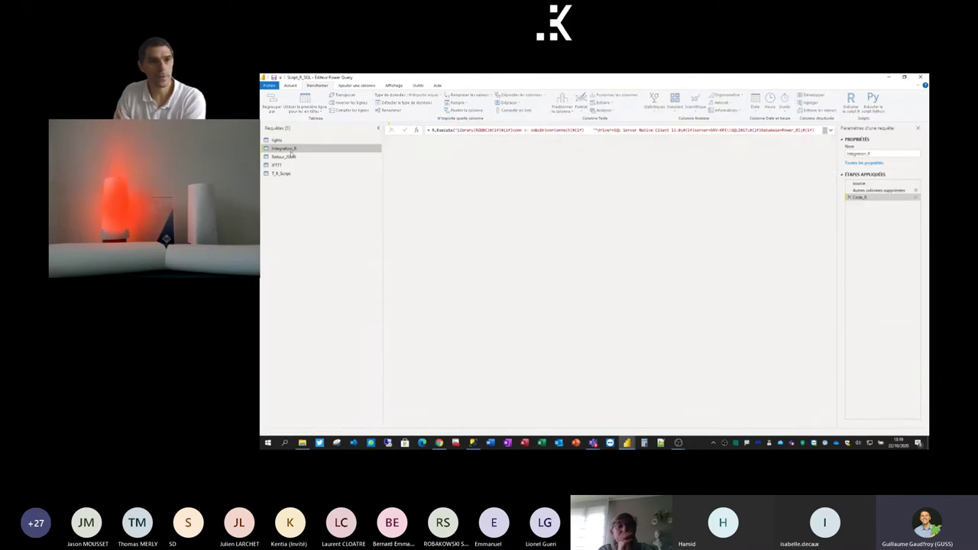
pyautogui.click(867, 184)
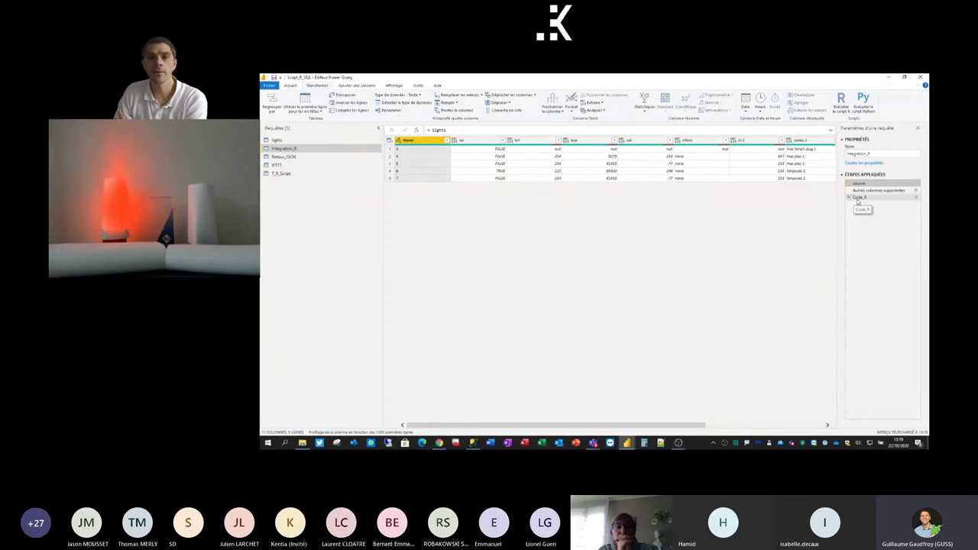
pyautogui.rightClick(288, 149)
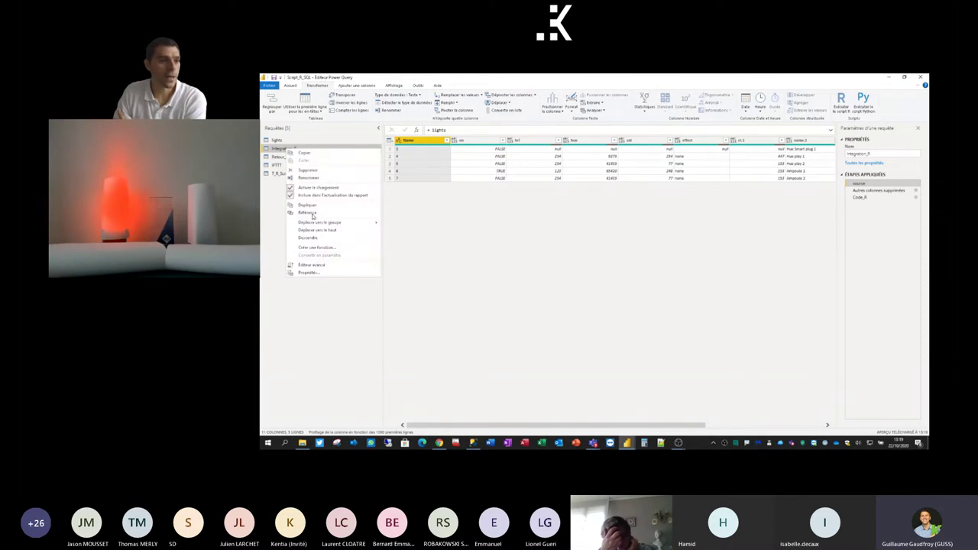
pyautogui.click(312, 265)
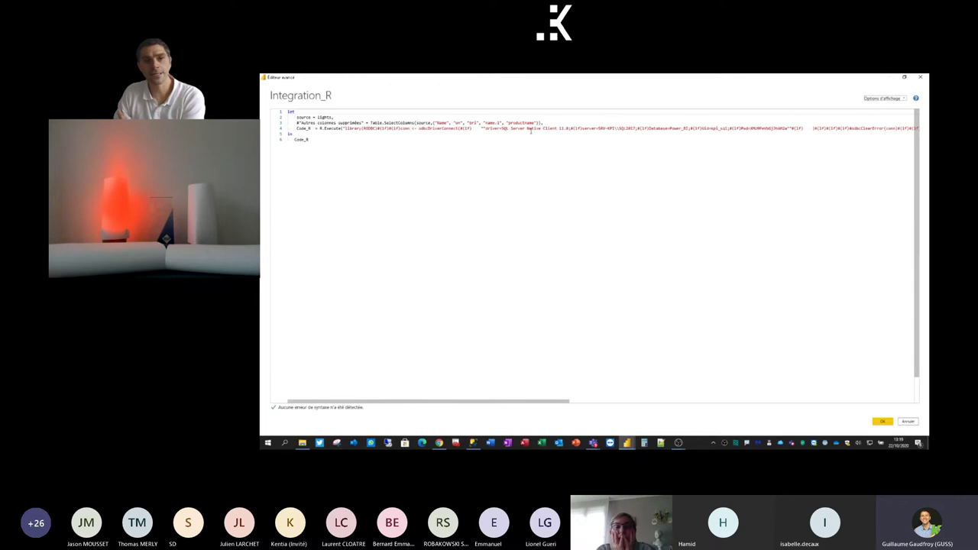
pyautogui.click(909, 422)
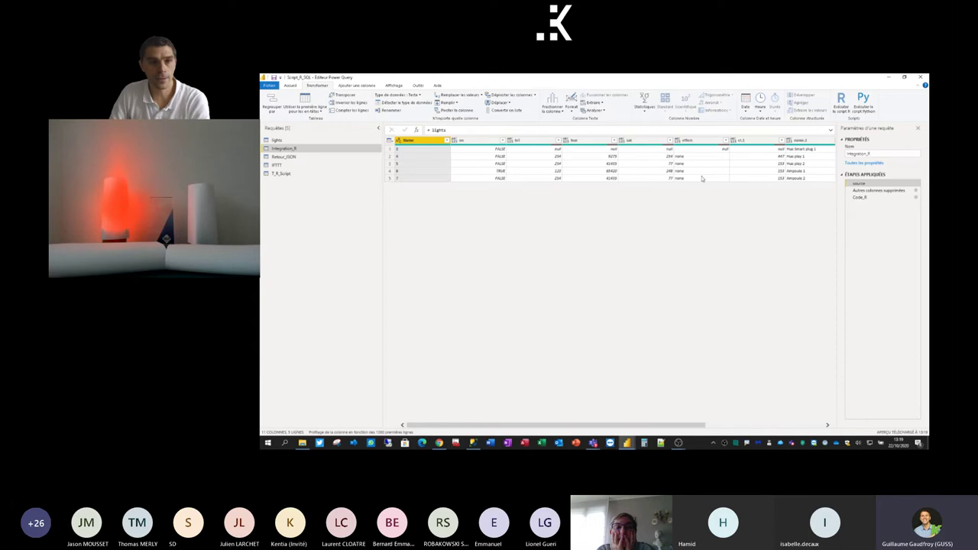
# Close the Power Query editor, refresh the report's data, and check the Nb Lignes SQL card.
pyautogui.click(922, 77)
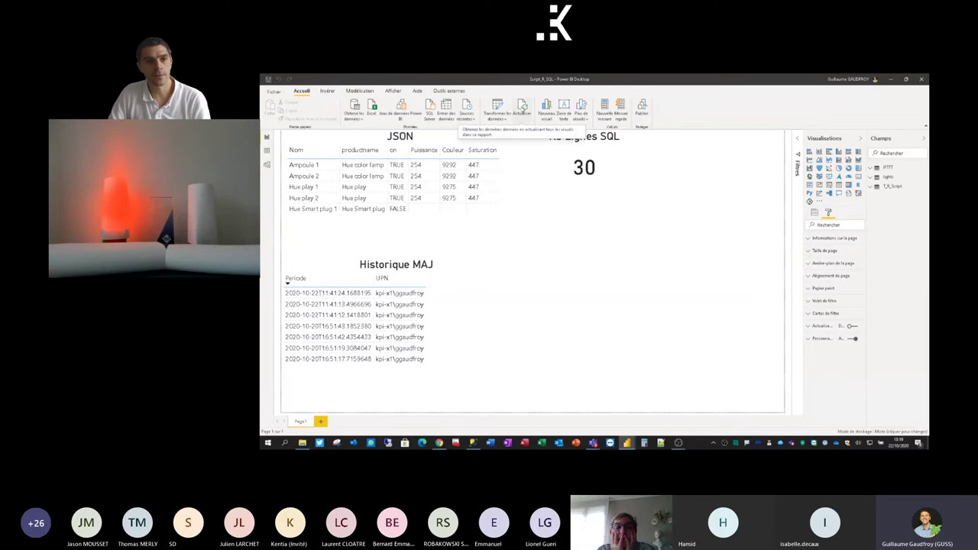
pyautogui.click(522, 108)
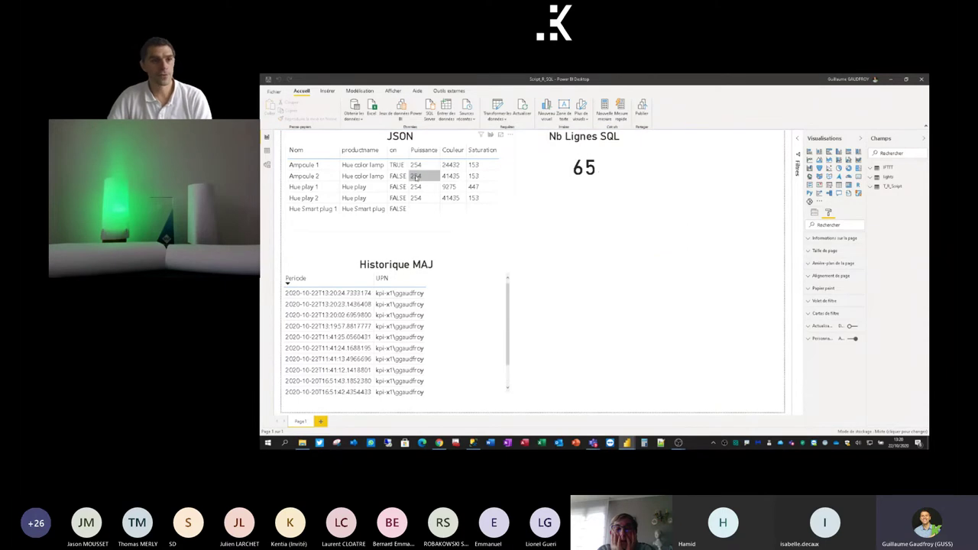
pyautogui.click(580, 151)
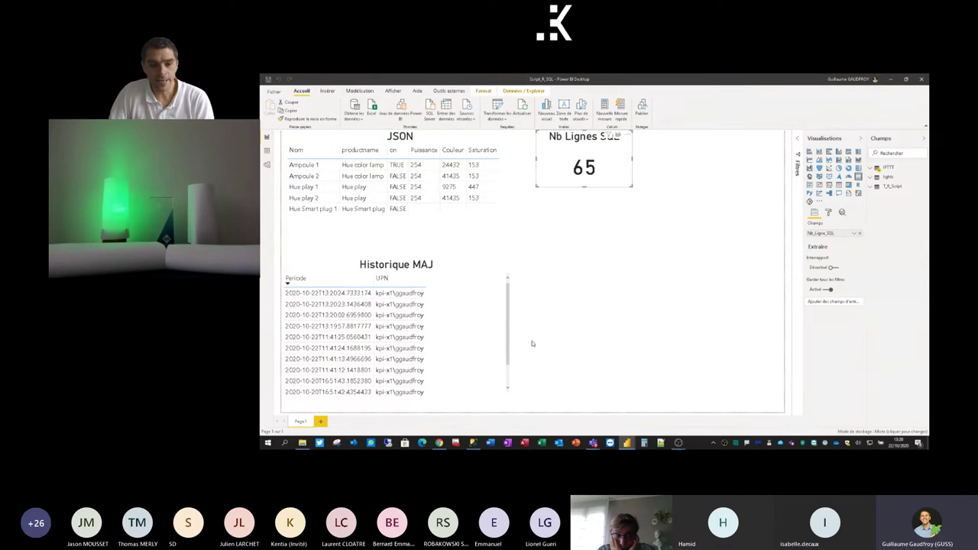
# Switch to SQL Server Management Studio and query the top 1000 rows of dbo.T_R_Script in the local server's Power_BI database.
pyautogui.click(474, 447)
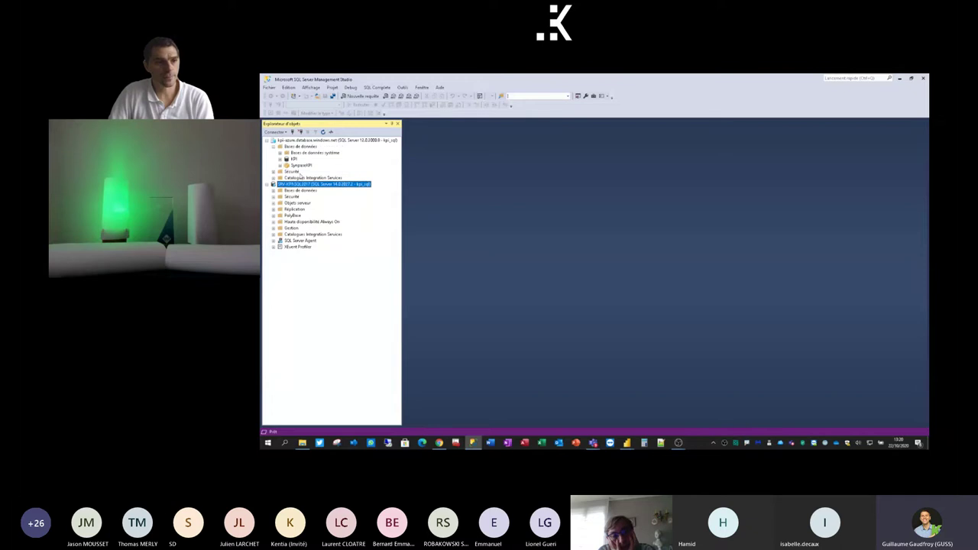
pyautogui.click(279, 159)
pyautogui.click(284, 172)
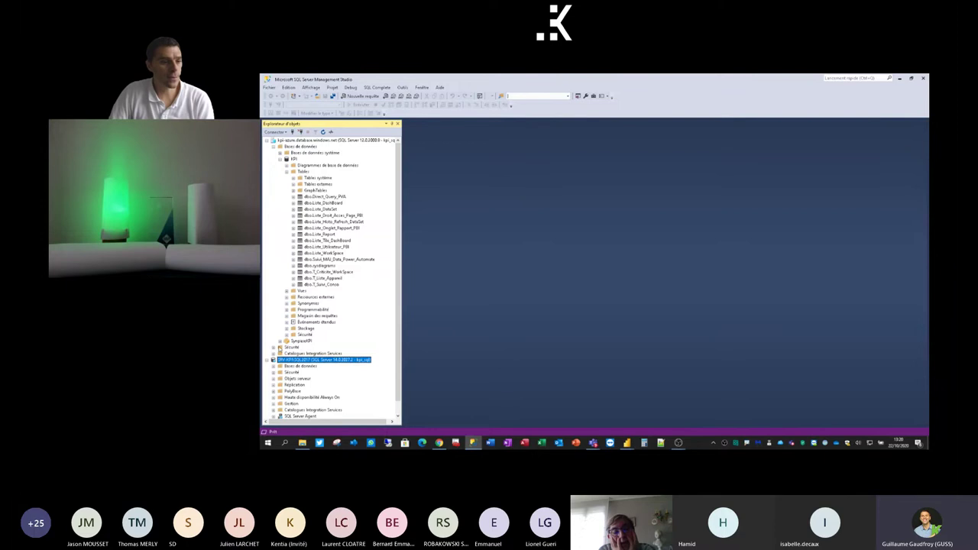
pyautogui.scroll(-2, 315, 290)
pyautogui.doubleClick(309, 355)
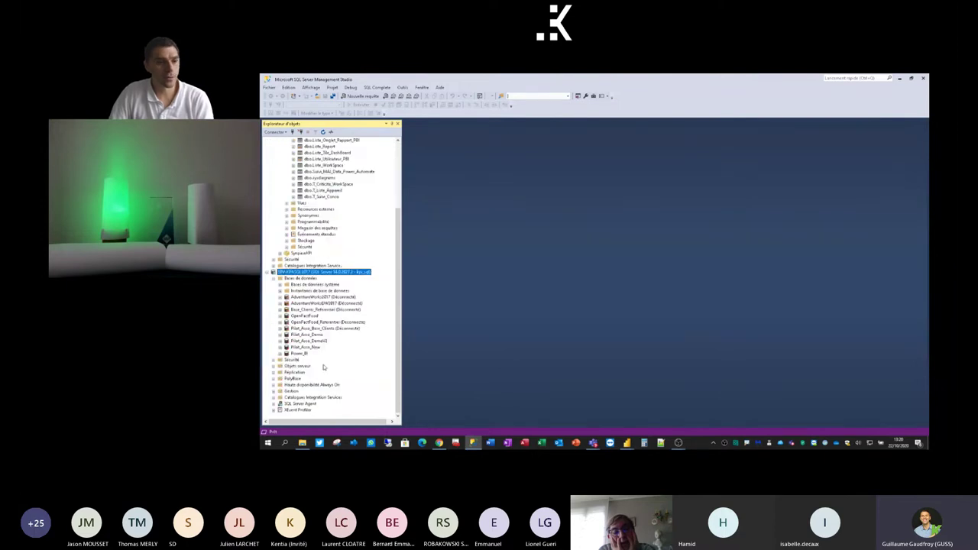
pyautogui.click(287, 361)
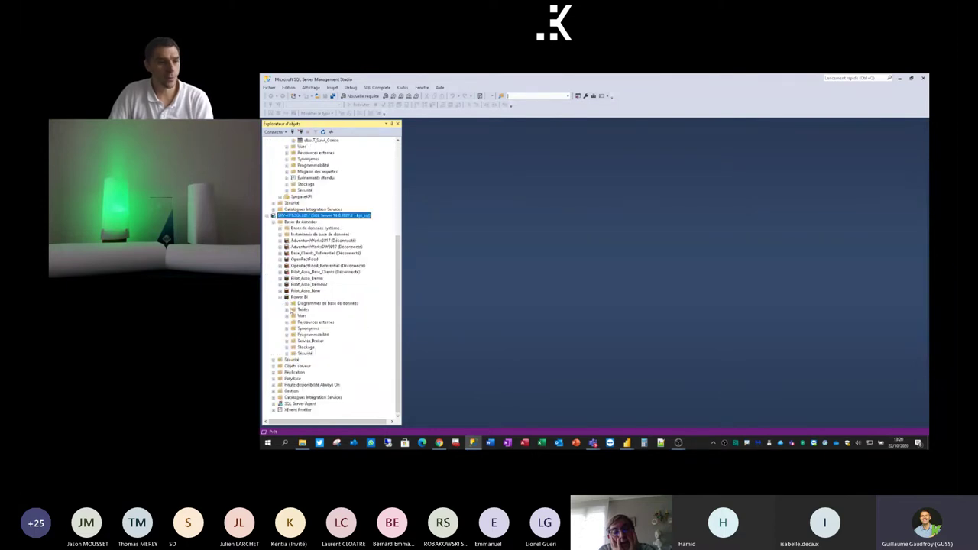
pyautogui.click(288, 309)
pyautogui.scroll(-2, 327, 324)
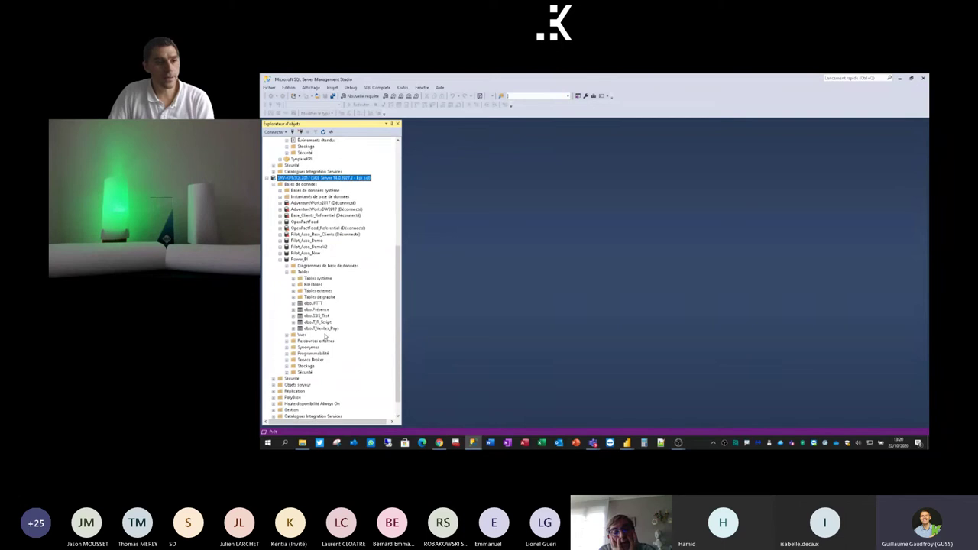
pyautogui.rightClick(319, 323)
pyautogui.click(368, 297)
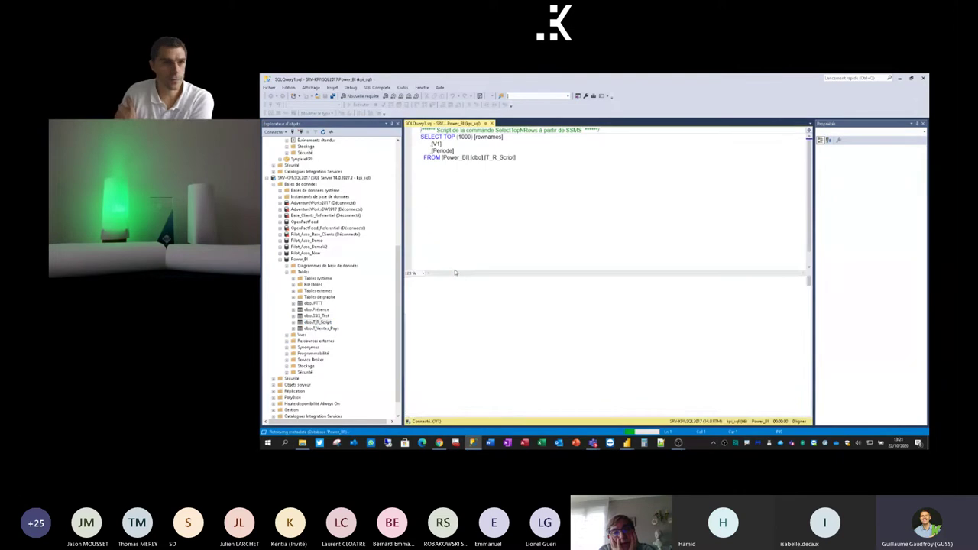
# Replace the query's TOP (1000) column list with COUNT(*) and run it on T_R_Script.
pyautogui.moveTo(444, 136); pyautogui.dragTo(491, 151)
pyautogui.write('COUNT')
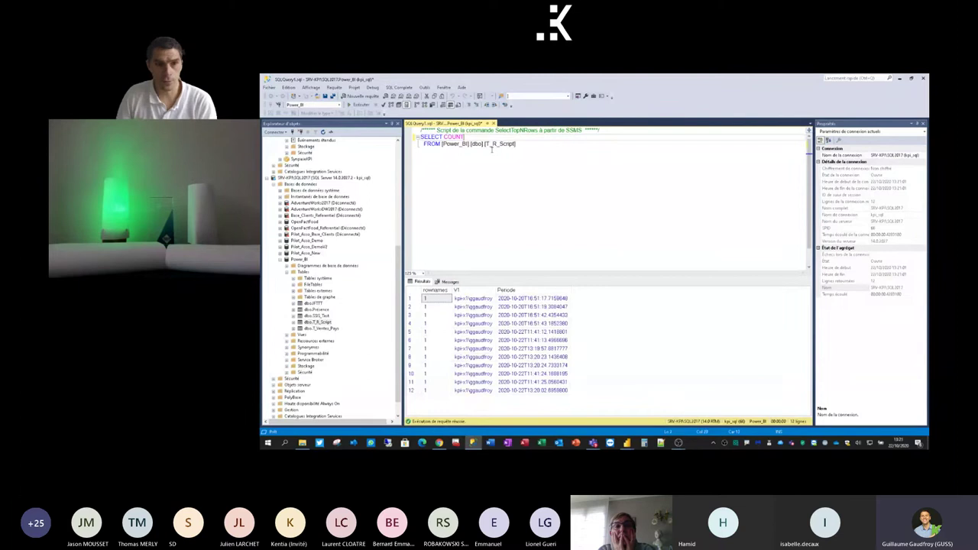
pyautogui.write('(*')
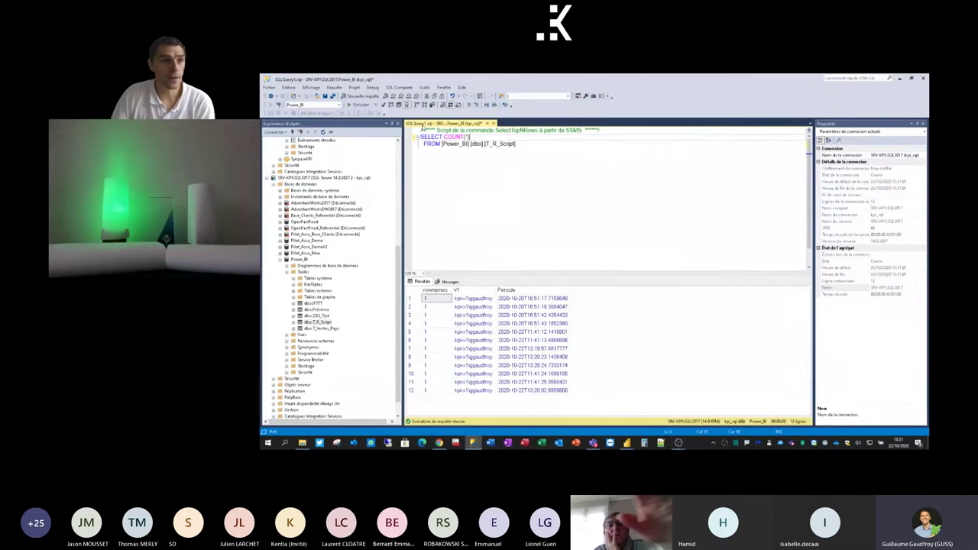
pyautogui.click(362, 106)
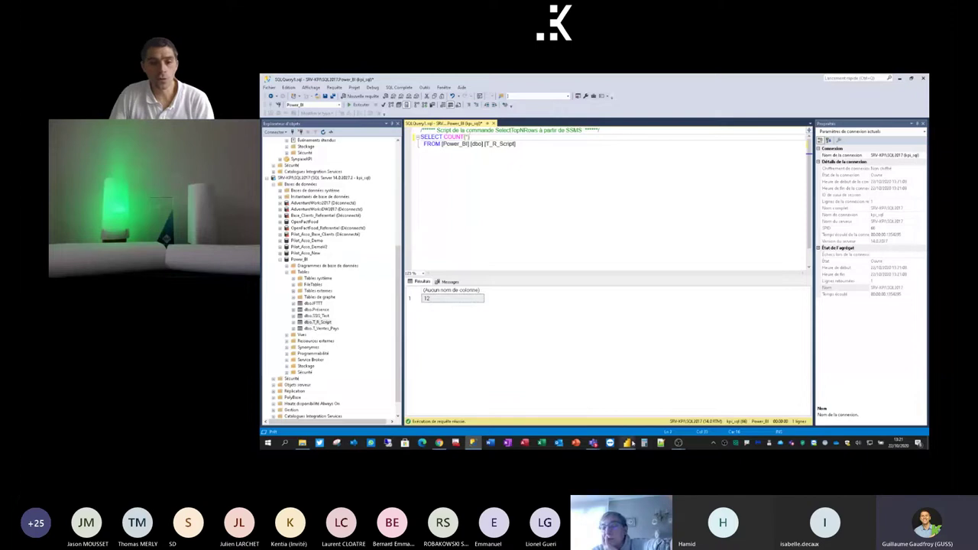
# Refresh the Script_R_SQL report in Power BI Desktop, and return to the T_R_Script count query in SQL Server Management Studio.
pyautogui.moveTo(627, 443)
pyautogui.click(662, 414)
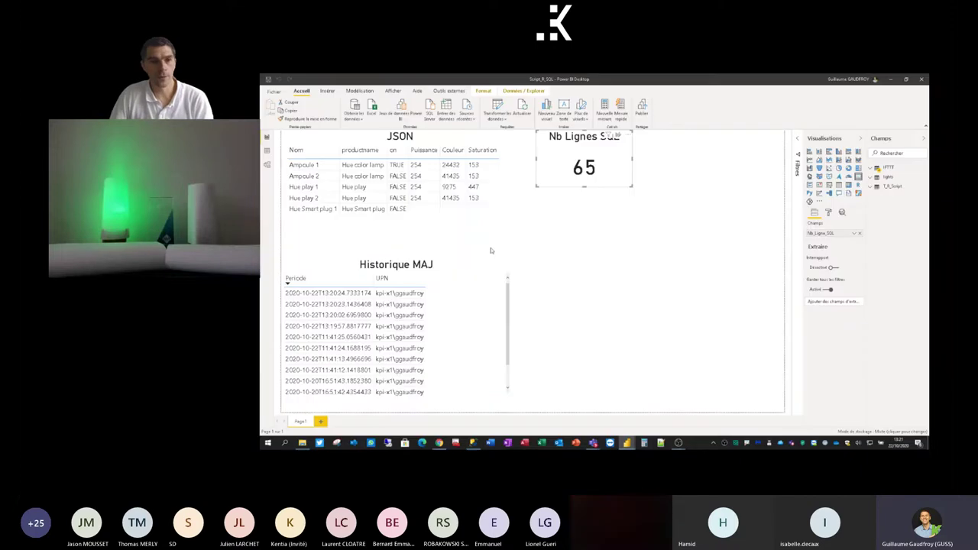
pyautogui.click(574, 238)
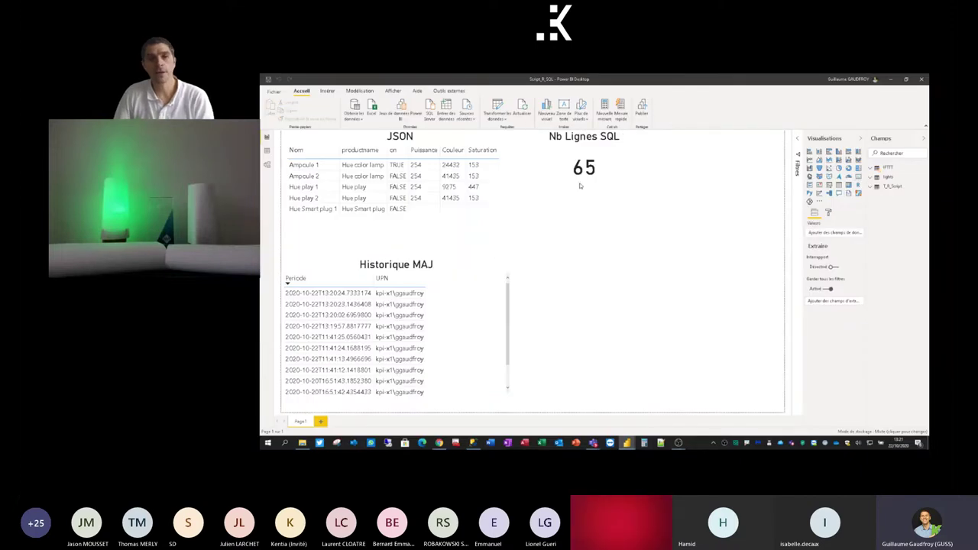
pyautogui.hotkey('alt', 'h')
pyautogui.press('r')
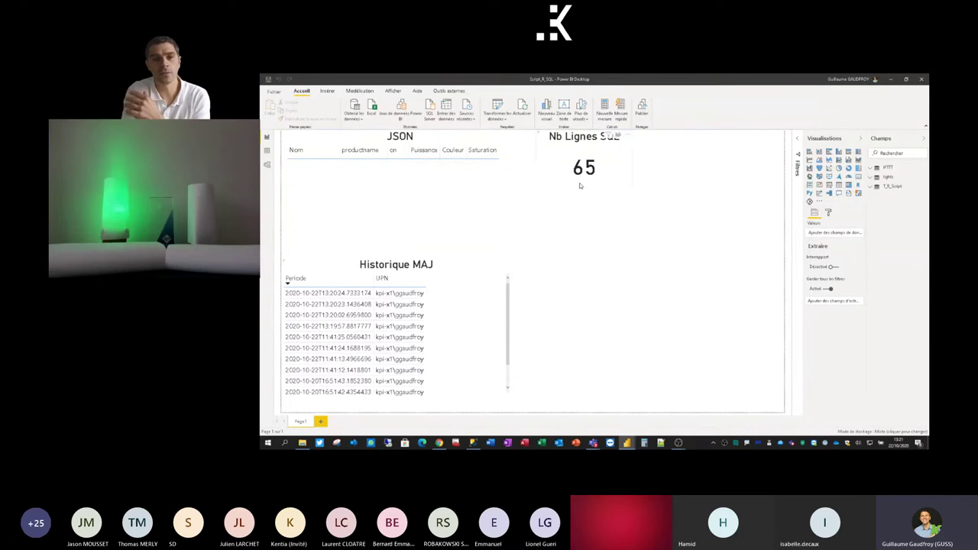
pyautogui.hotkey('alt', 'Tab')
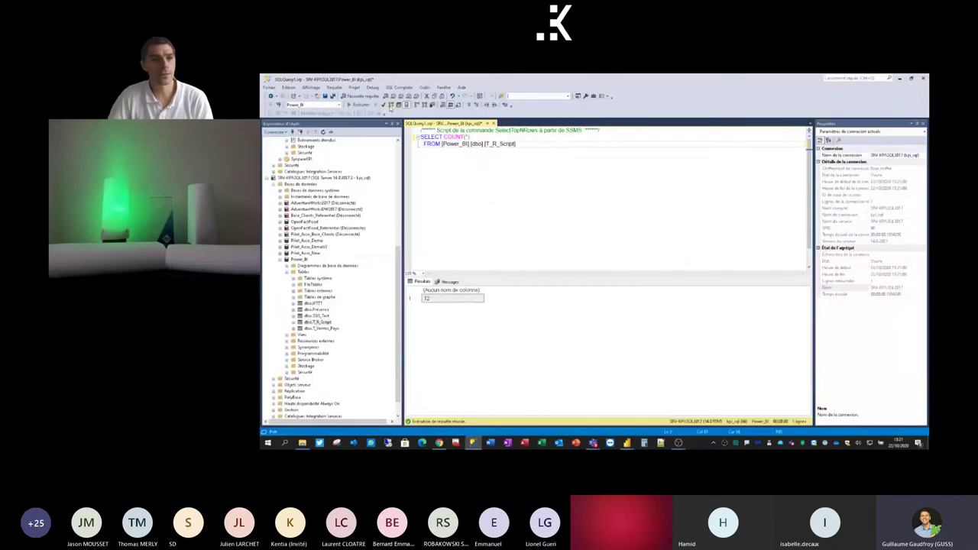
# Rerun the row count query on T_R_Script, and bring up the RealTime_SQL report in Power BI Desktop.
pyautogui.click(359, 105)
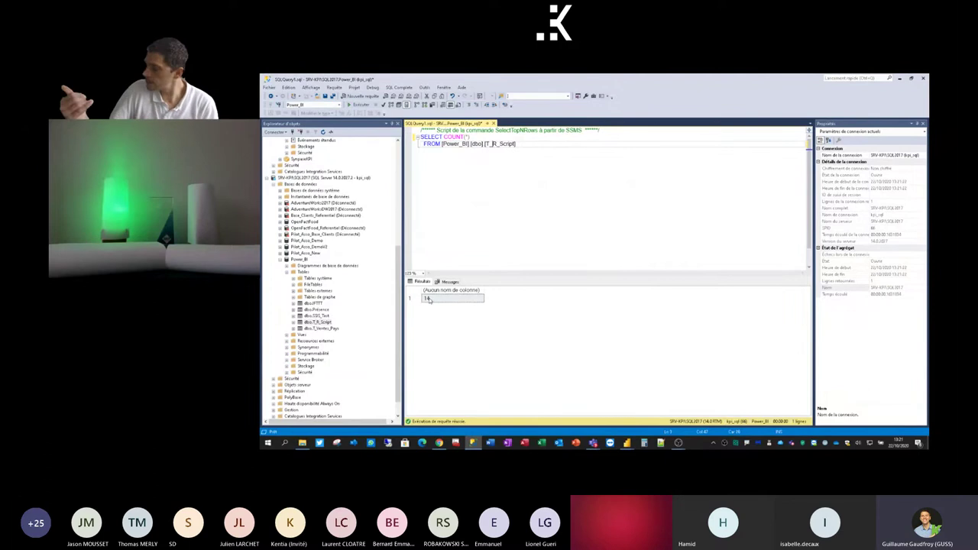
pyautogui.hotkey('alt', 'Tab')
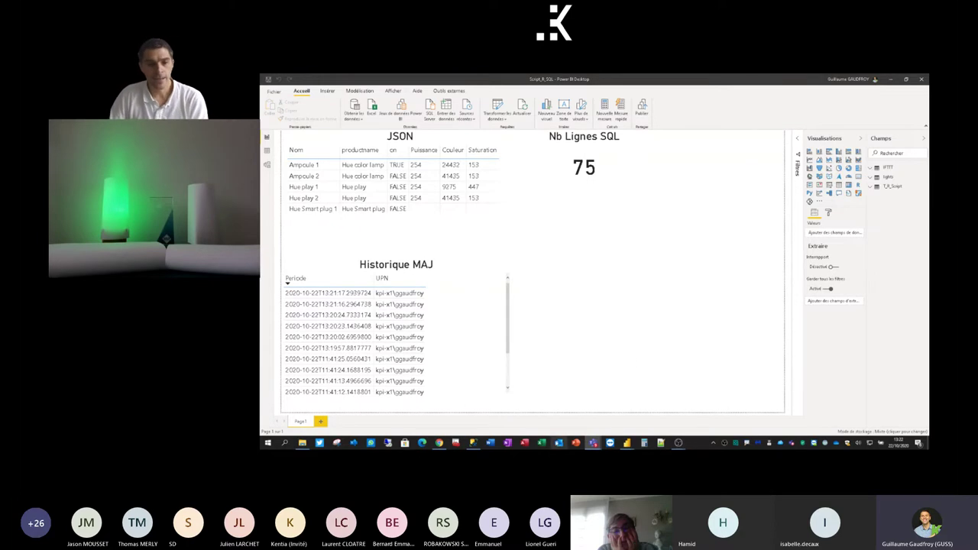
pyautogui.moveTo(593, 444)
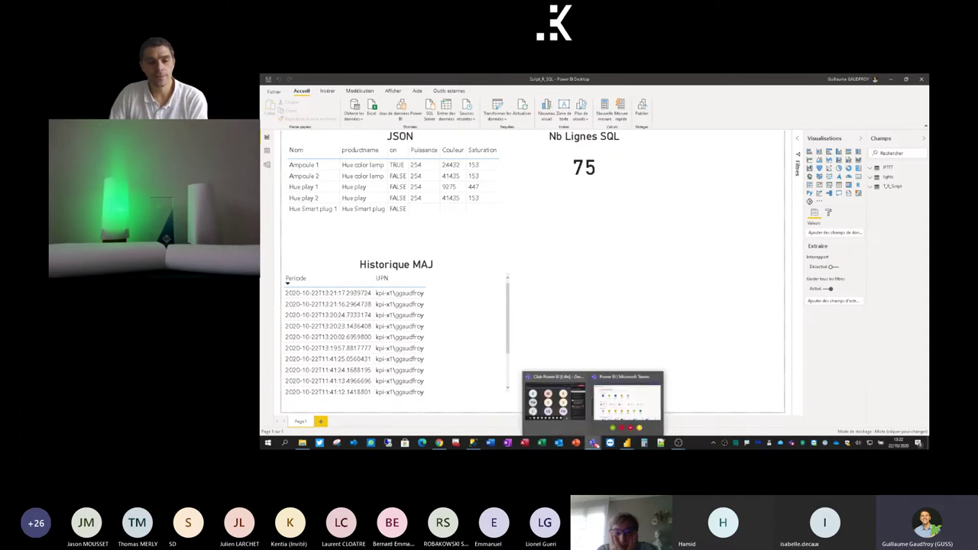
pyautogui.moveTo(626, 443)
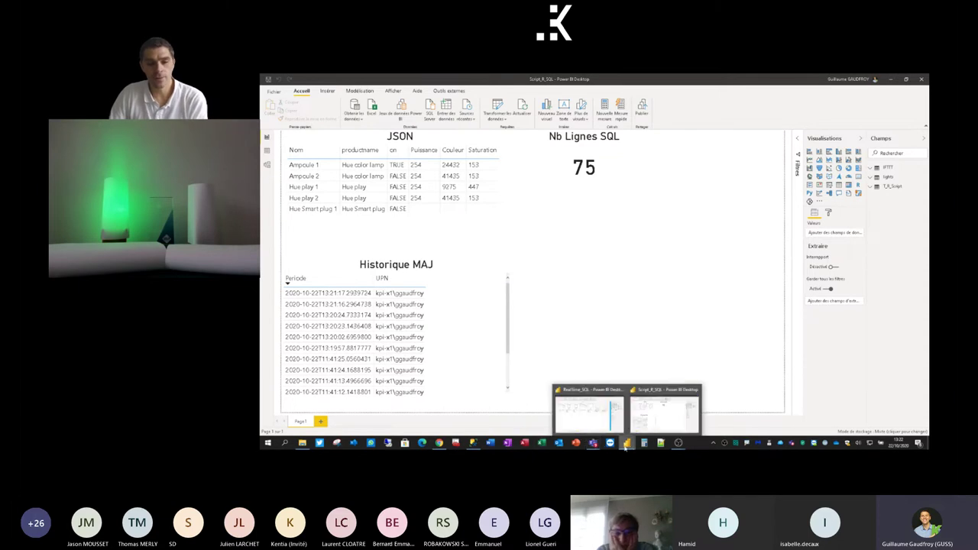
pyautogui.click(591, 427)
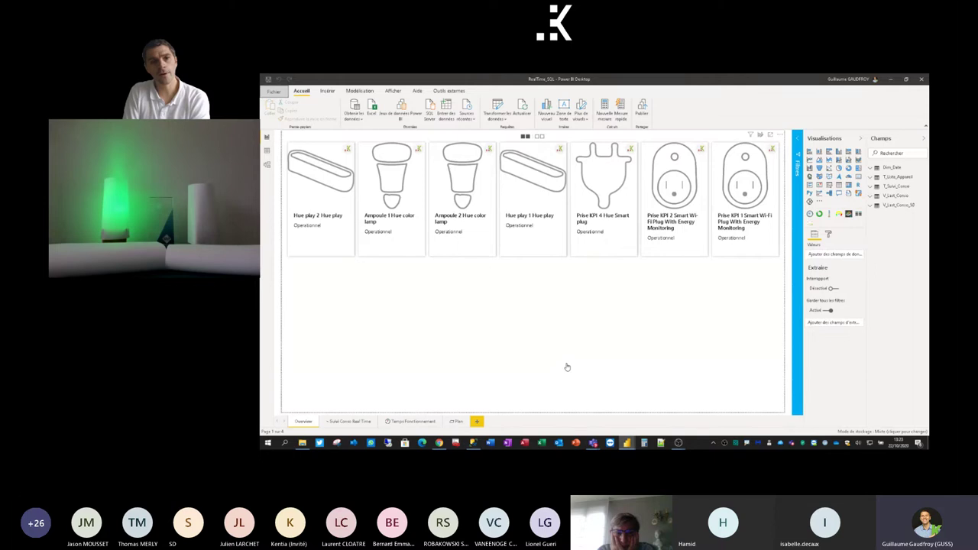
# Switch to SQL Server Management Studio, locate dbo.T_Suivi_Conso in the Azure server's KPI database, and return to the RealTime_SQL report.
pyautogui.click(473, 443)
pyautogui.scroll(5, 312, 208)
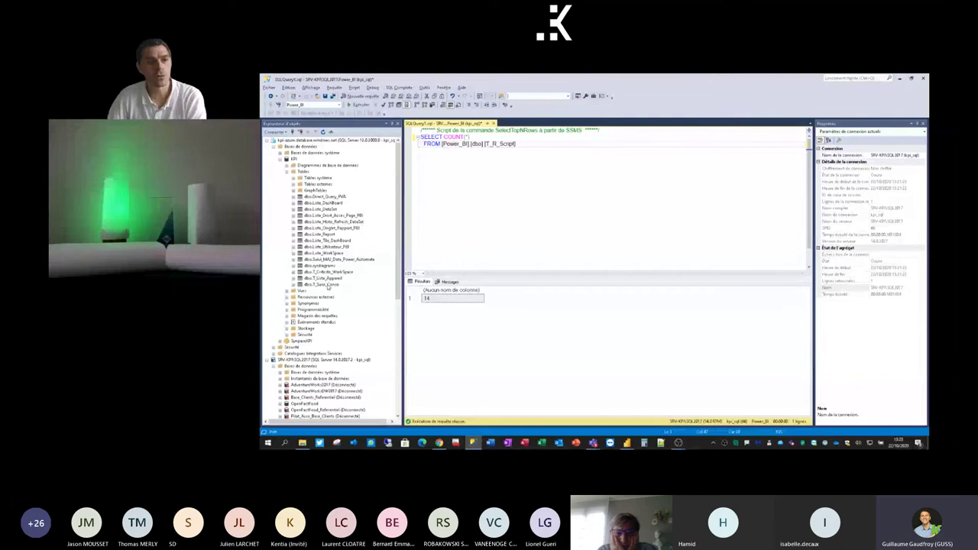
pyautogui.click(325, 283)
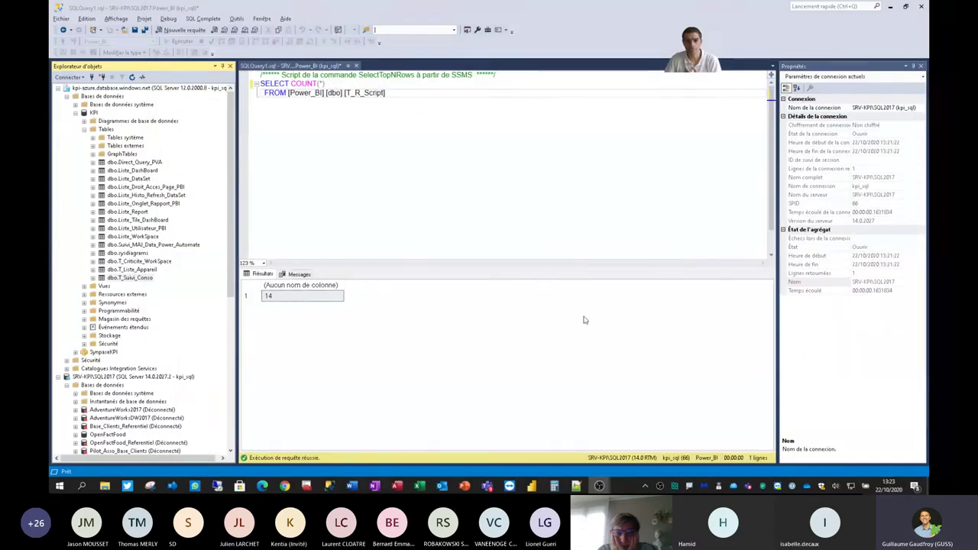
pyautogui.click(892, 7)
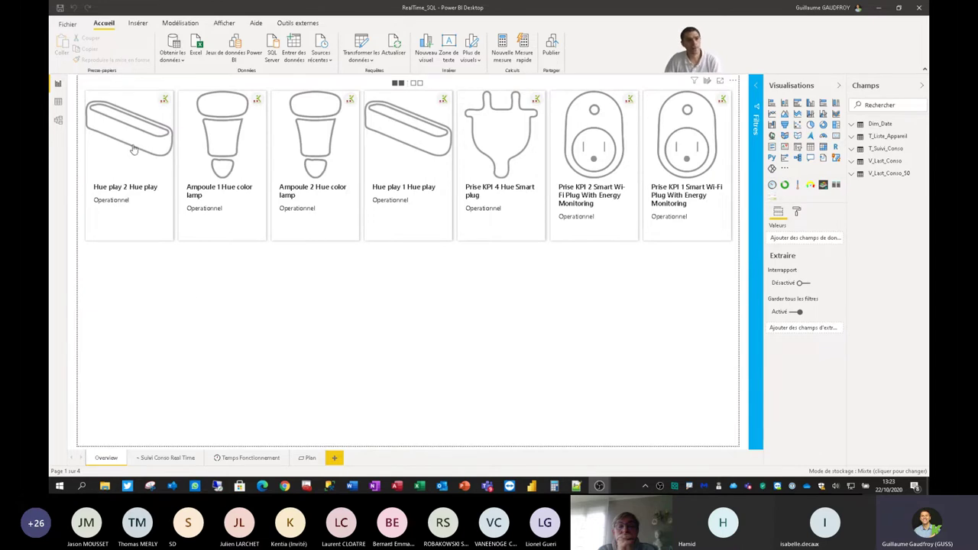
# Browse the detail views of several lamps and smart plugs on the Overview page, ending on Ampoule 1.
pyautogui.click(220, 162)
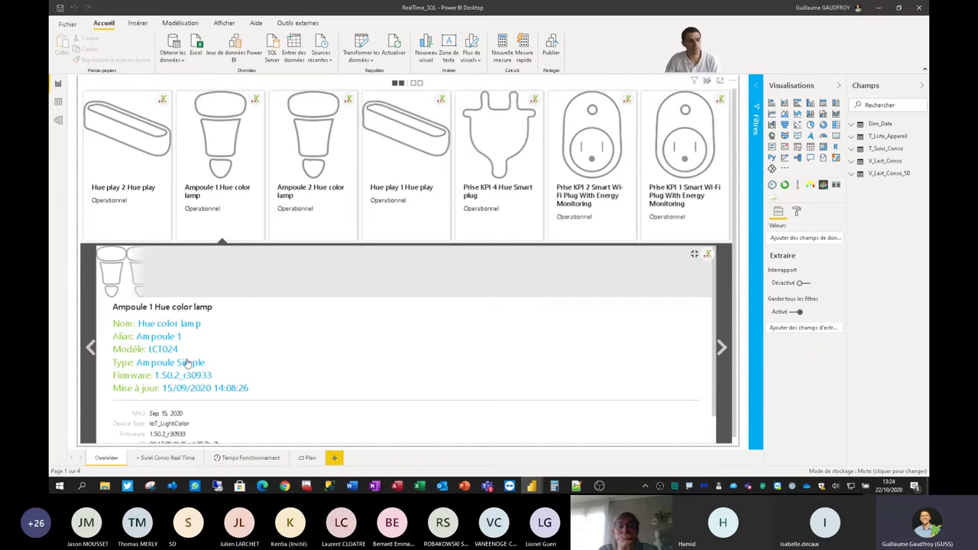
pyautogui.scroll(-3, 195, 361)
pyautogui.click(289, 191)
pyautogui.click(410, 187)
pyautogui.click(506, 169)
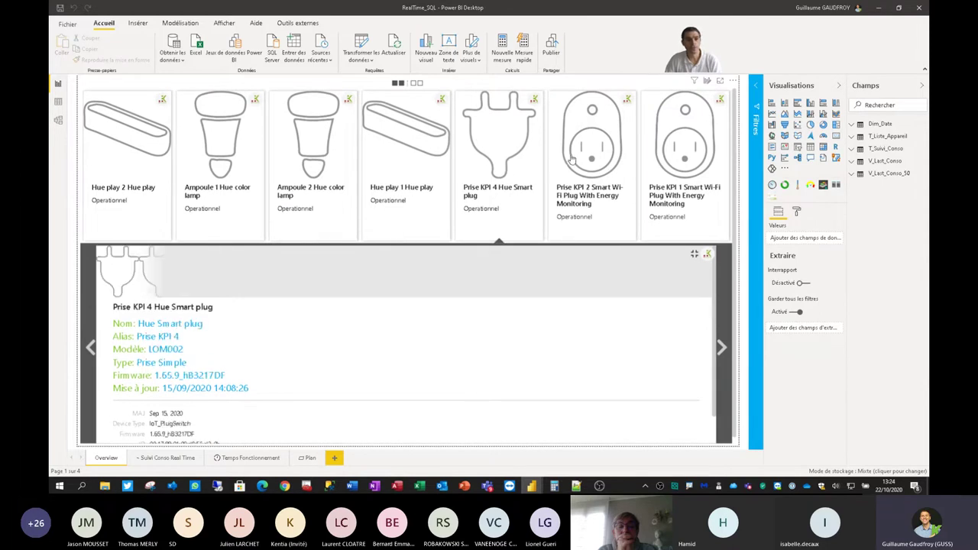
pyautogui.click(577, 160)
pyautogui.click(429, 175)
pyautogui.click(332, 170)
pyautogui.click(238, 170)
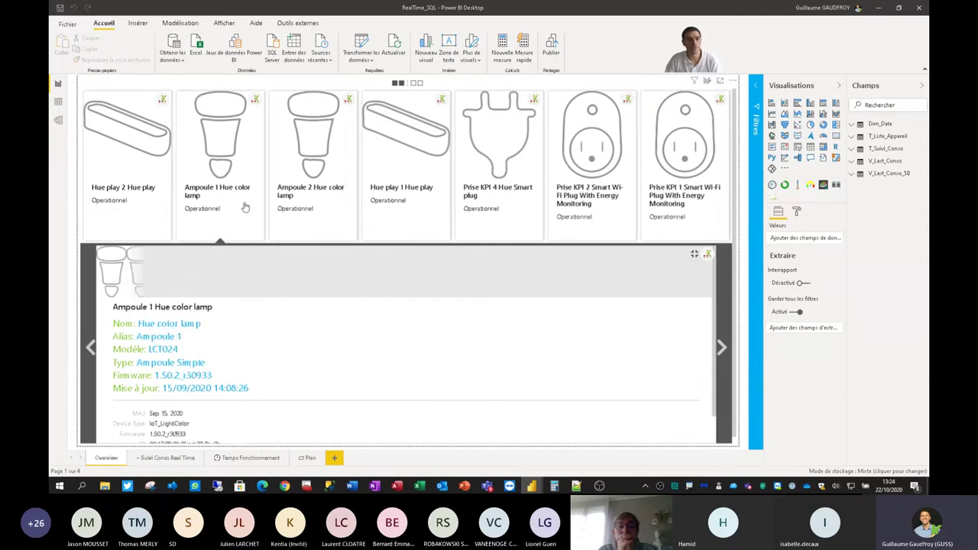
# Collapse the device detail view, and switch the cards to their metadata layout and back to the image layout.
pyautogui.click(690, 256)
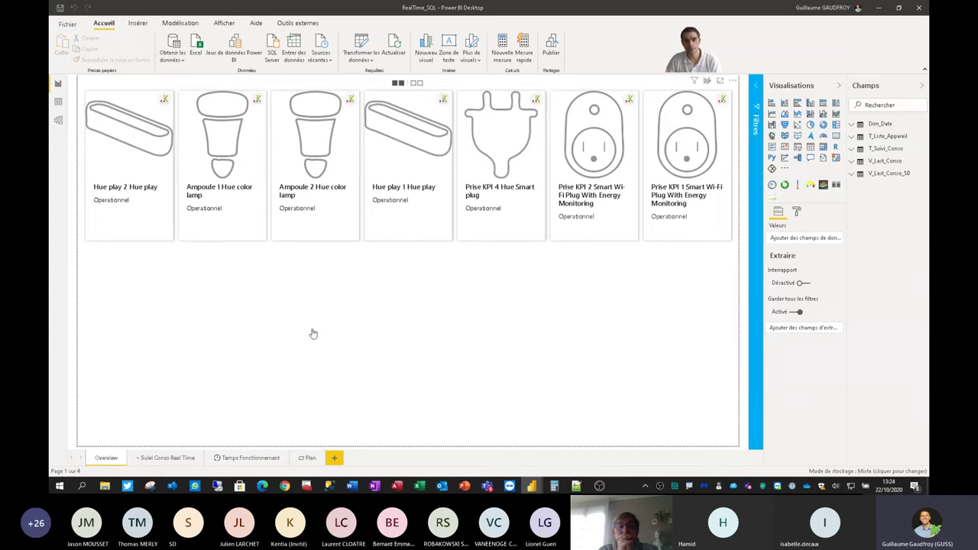
pyautogui.click(416, 83)
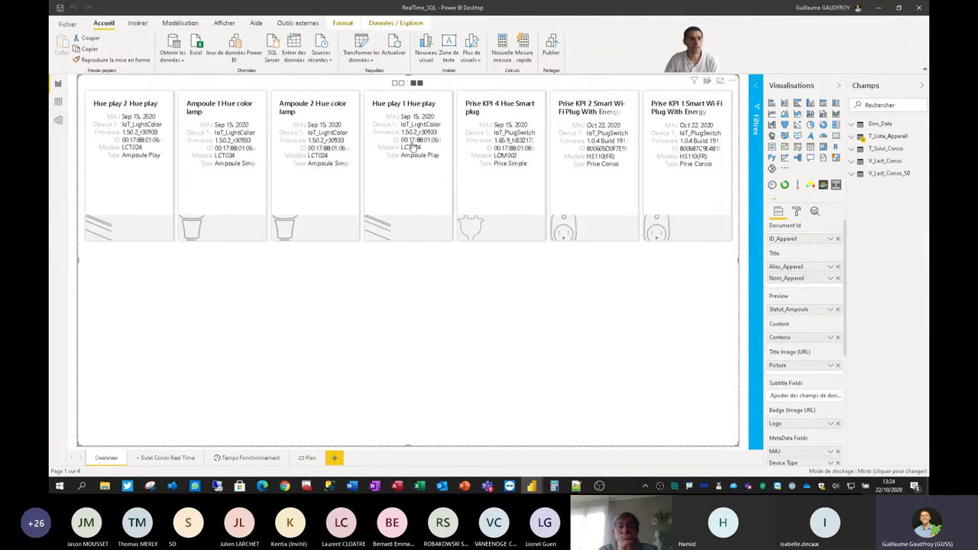
pyautogui.click(398, 82)
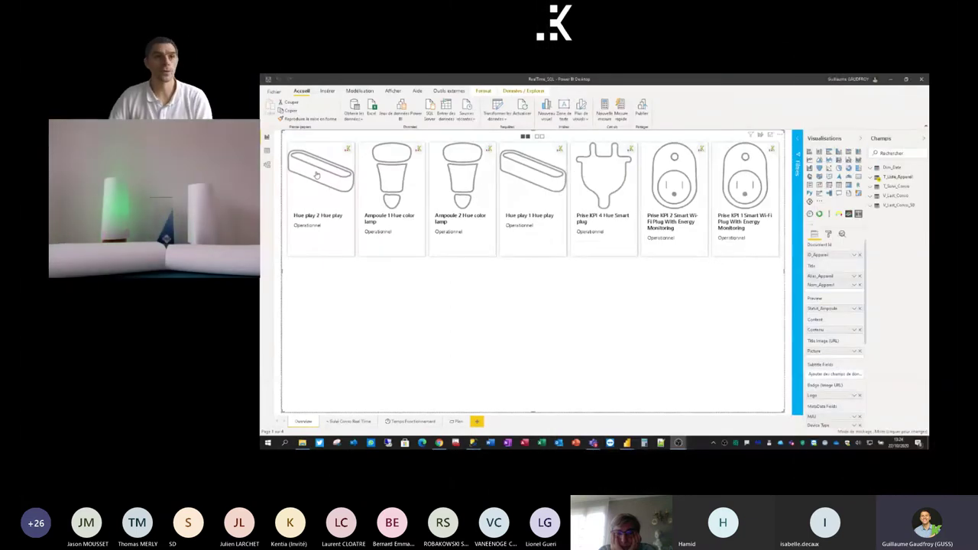
# Show the Suivi Conso Real Time page and expand its page refresh settings in the page formatting options.
pyautogui.click(353, 421)
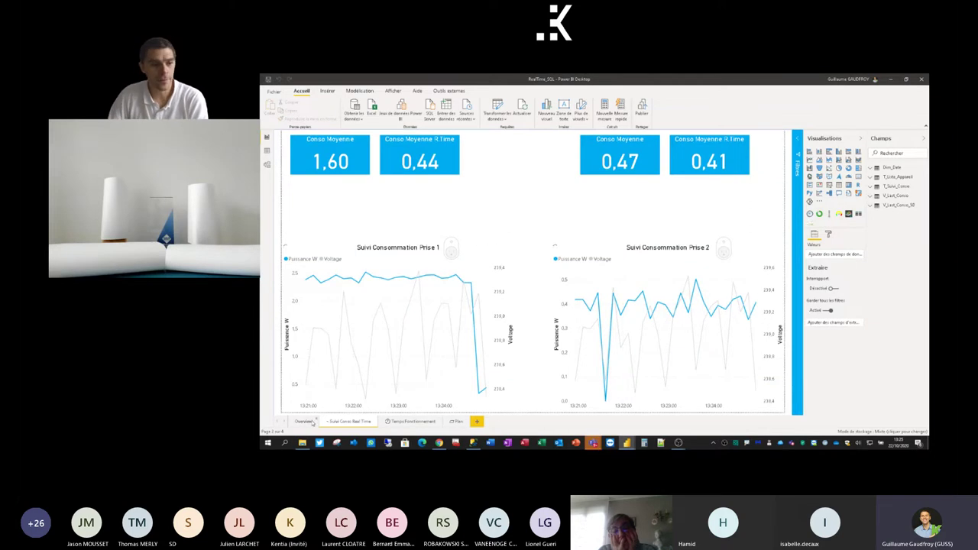
pyautogui.click(306, 422)
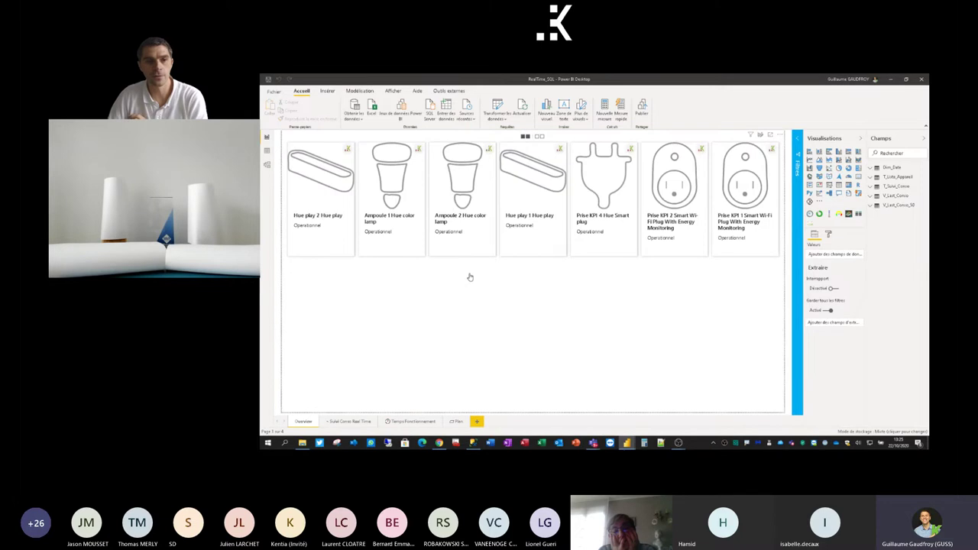
pyautogui.click(470, 277)
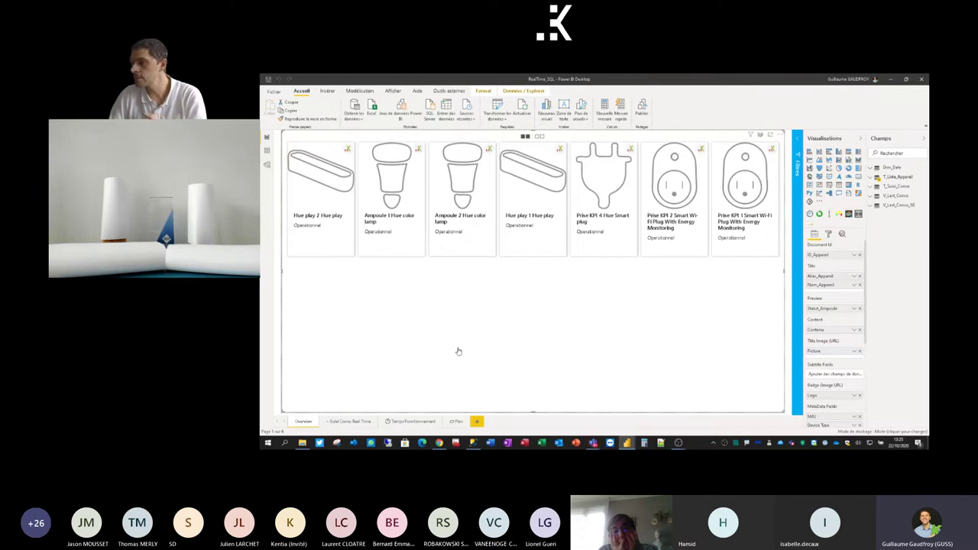
pyautogui.click(334, 423)
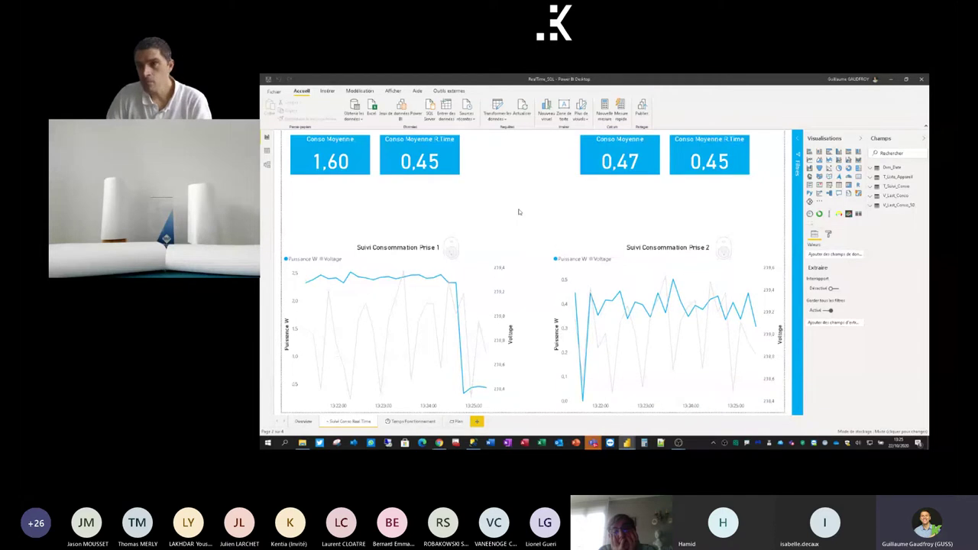
pyautogui.click(828, 235)
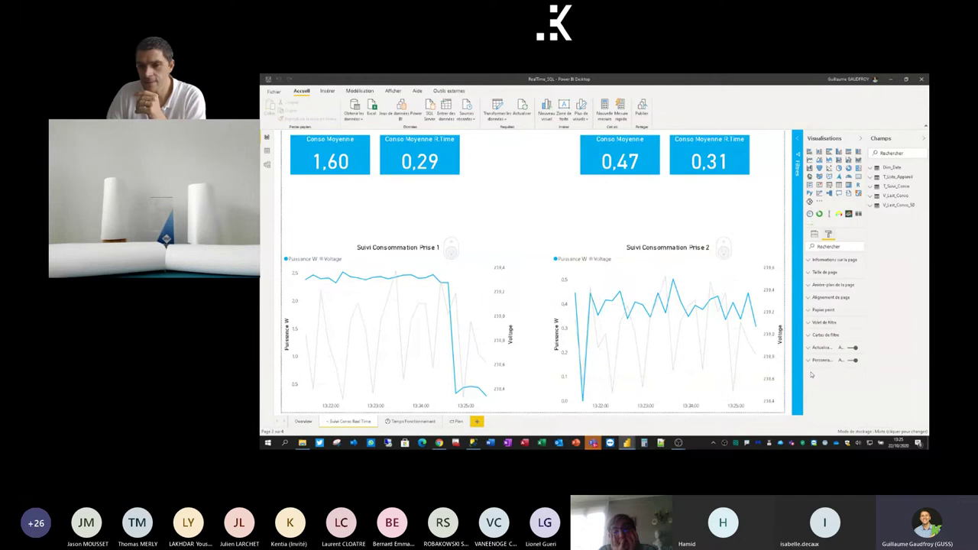
pyautogui.click(820, 348)
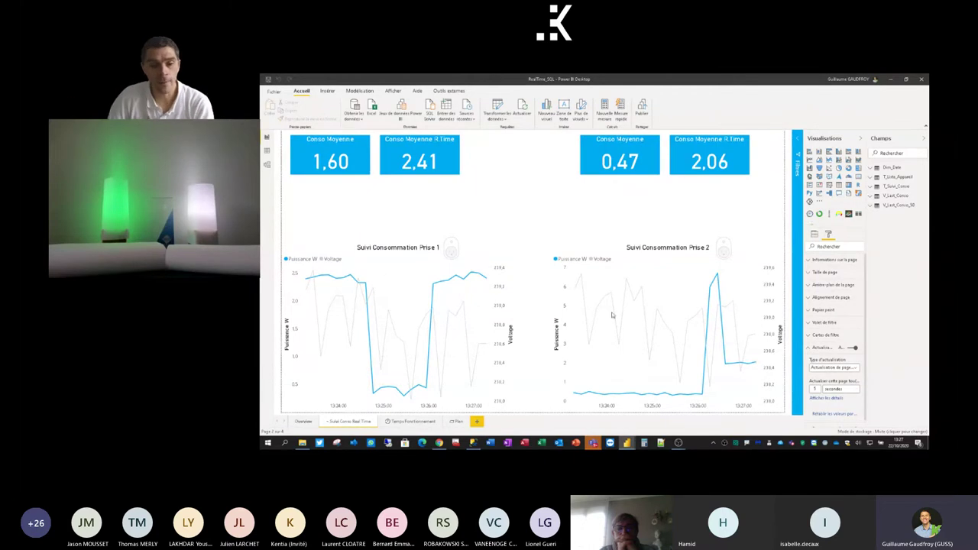
# Switch to SQL Server Management Studio, locate dbo.V_Last_Conso_50 among the KPI database's views, and return to the Power BI report.
pyautogui.click(474, 443)
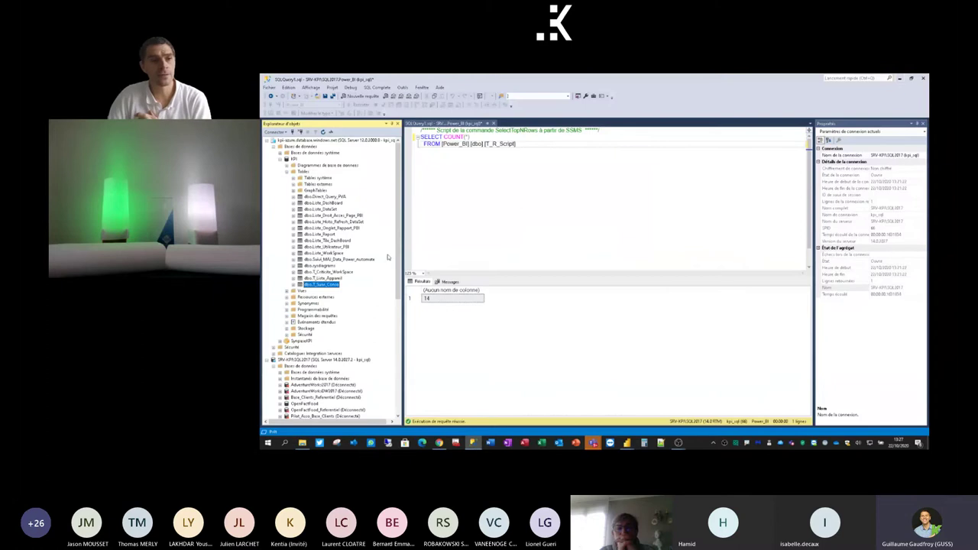
pyautogui.scroll(-5, 328, 328)
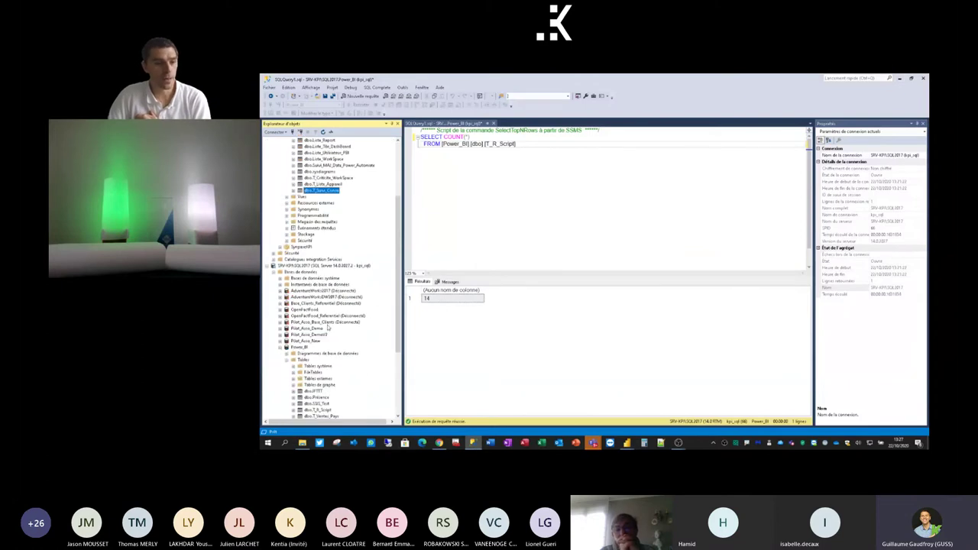
pyautogui.scroll(4, 330, 328)
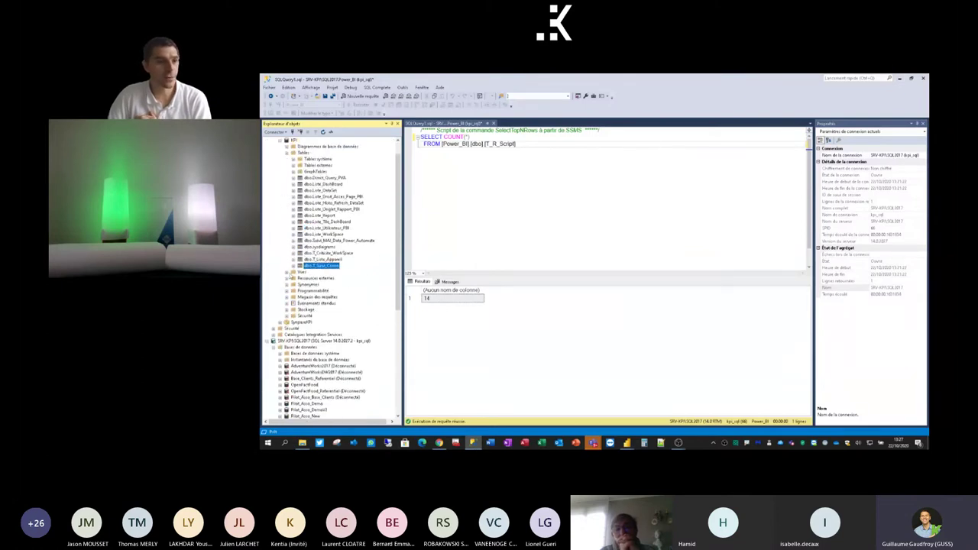
pyautogui.click(287, 273)
pyautogui.scroll(-1, 340, 267)
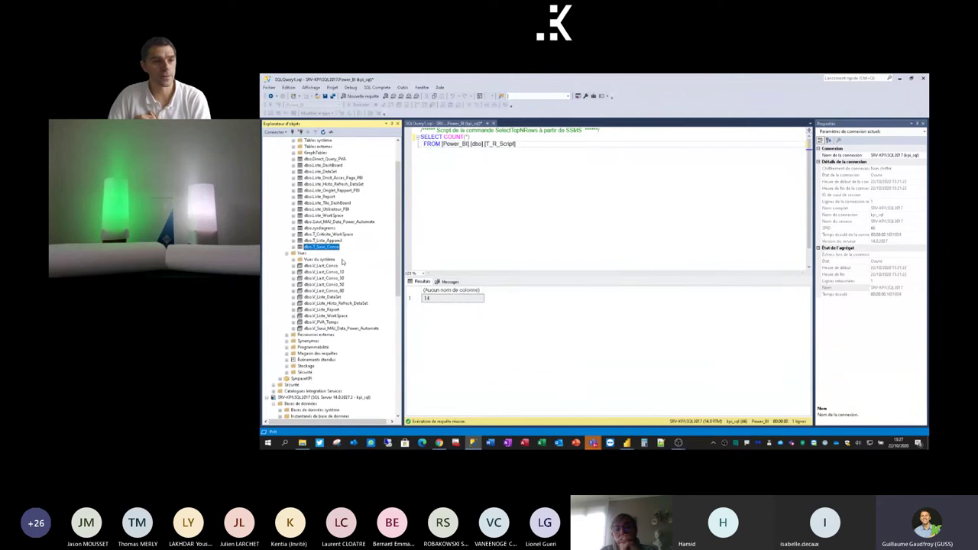
pyautogui.click(334, 284)
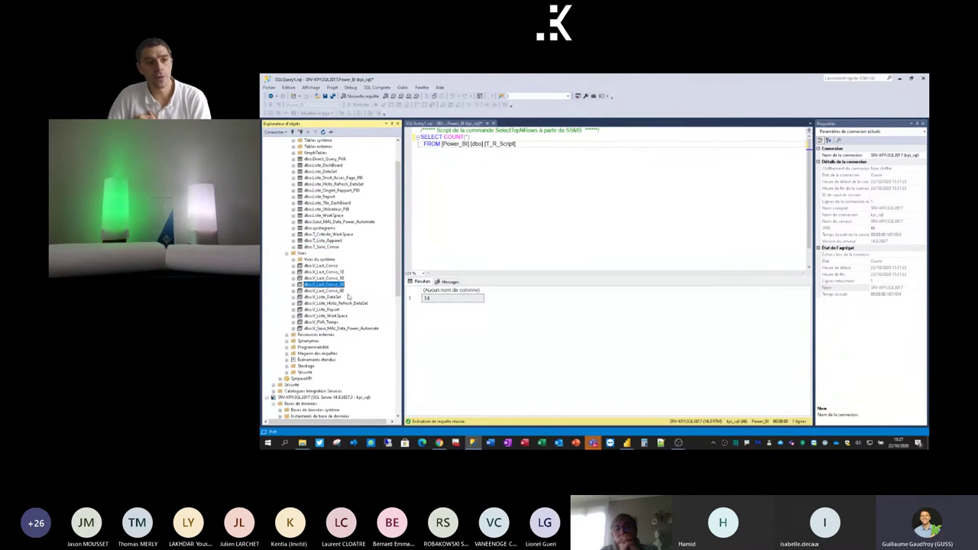
pyautogui.click(899, 79)
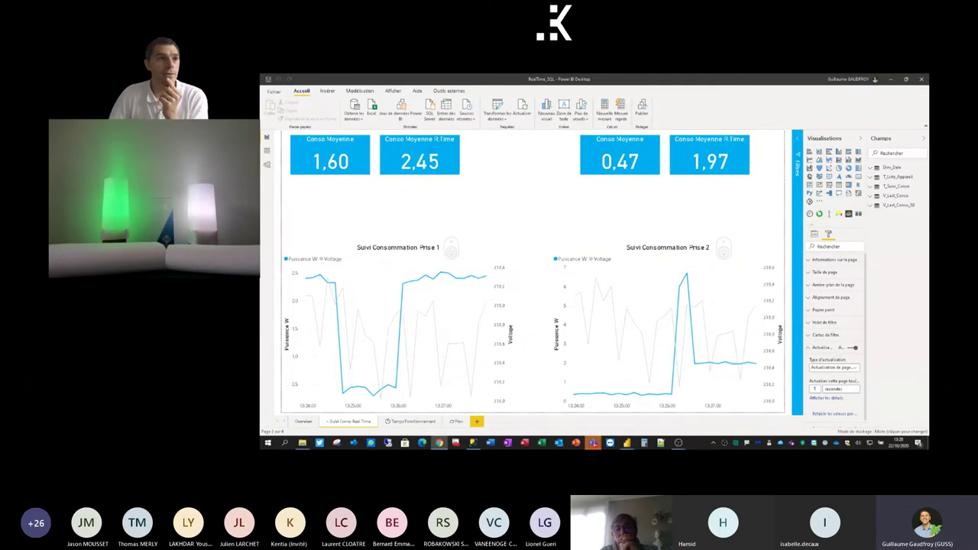
# Switch to the Power BI service in the browser, and open RealTime_SQL from the Club Power BI Lille - Premium workspace in full screen.
pyautogui.click(439, 443)
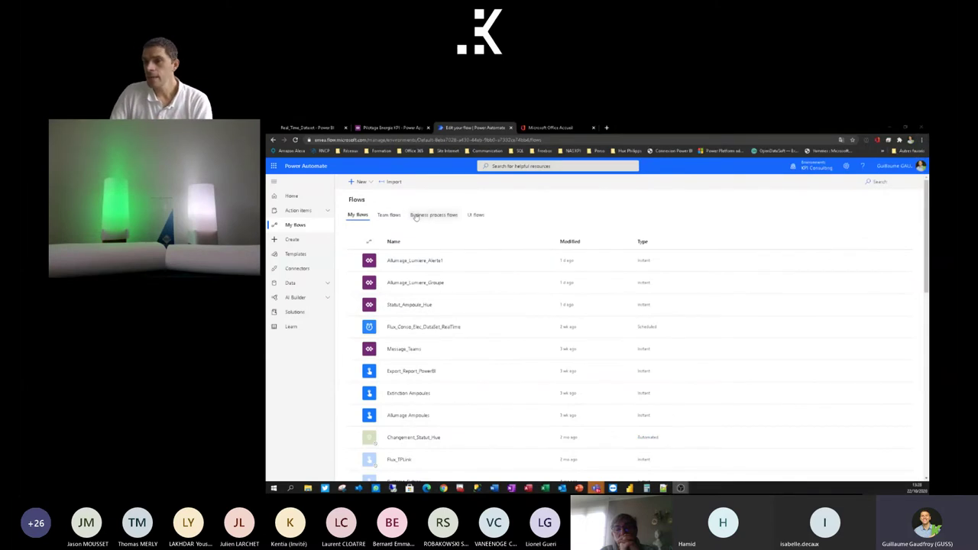
pyautogui.click(306, 127)
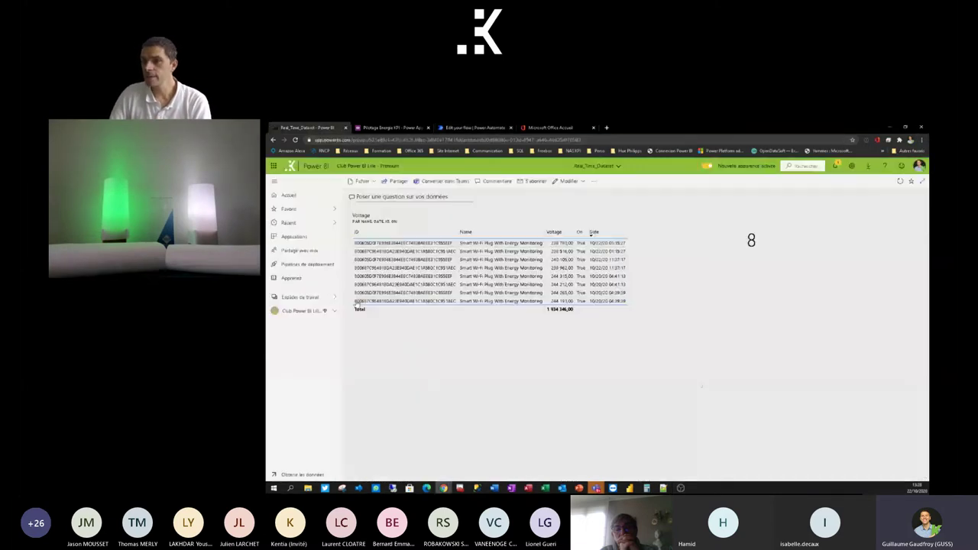
pyautogui.click(300, 297)
pyautogui.click(391, 241)
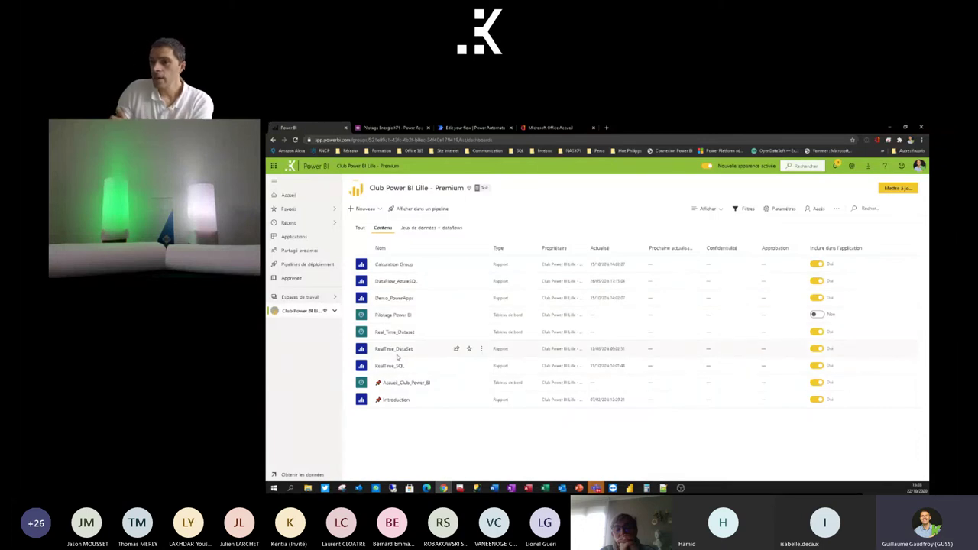
pyautogui.click(392, 366)
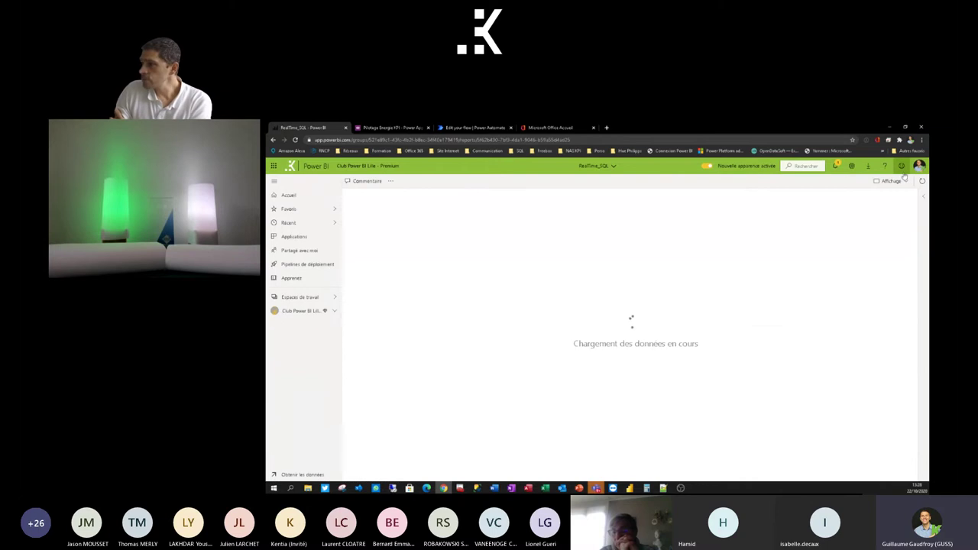
pyautogui.click(891, 181)
pyautogui.click(870, 195)
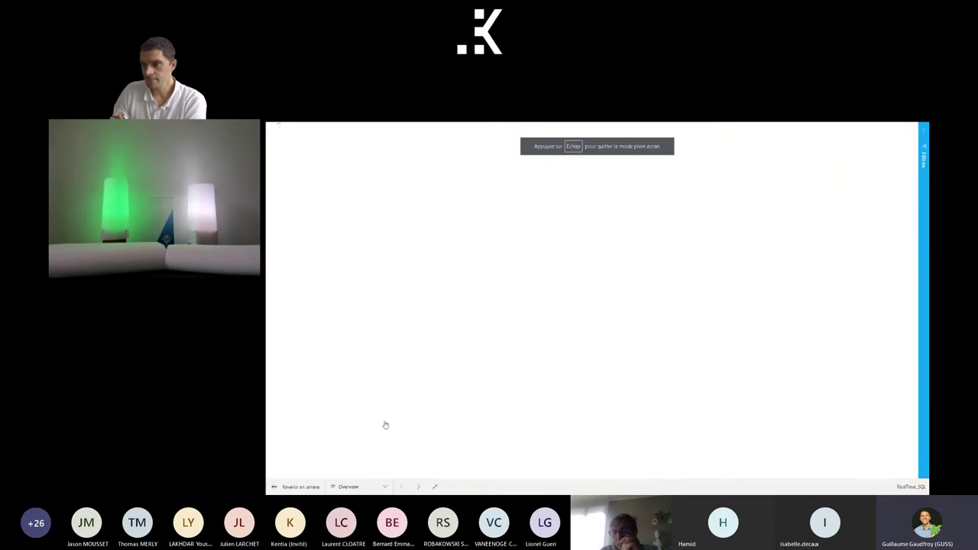
# Advance to the Temps Fonctionnement page, cross-filter it by the Prise KPI 1 pie slice, and clear that selection.
pyautogui.click(418, 487)
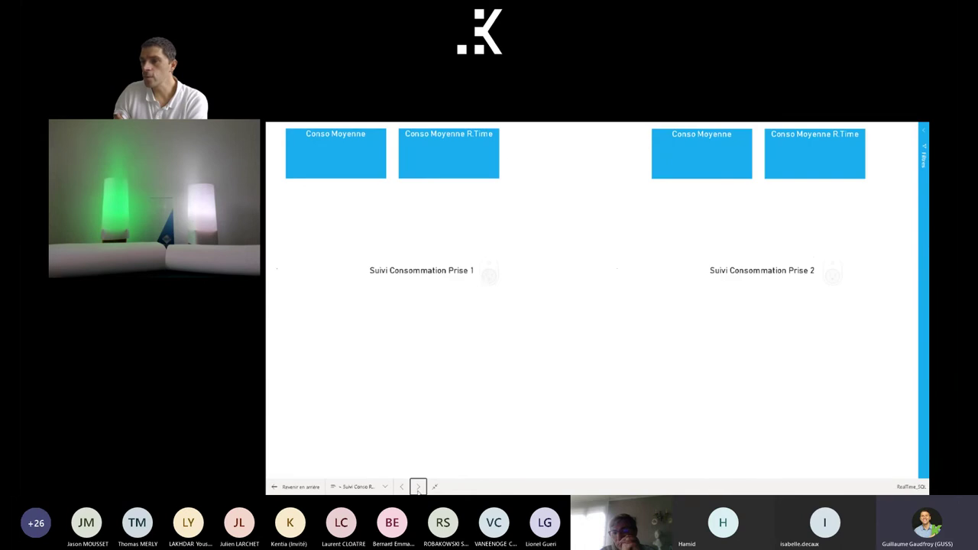
pyautogui.click(418, 487)
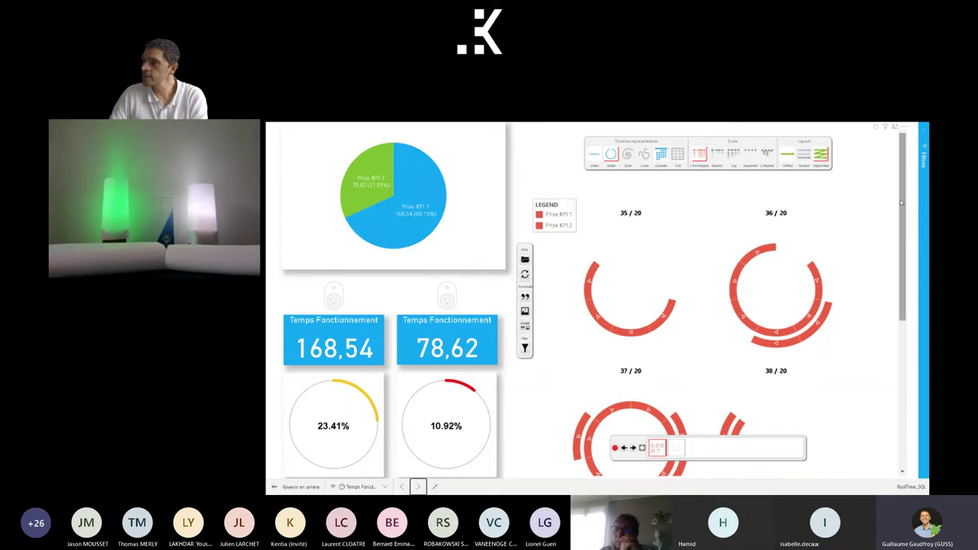
pyautogui.moveTo(902, 205); pyautogui.dragTo(748, 208)
pyautogui.click(434, 192)
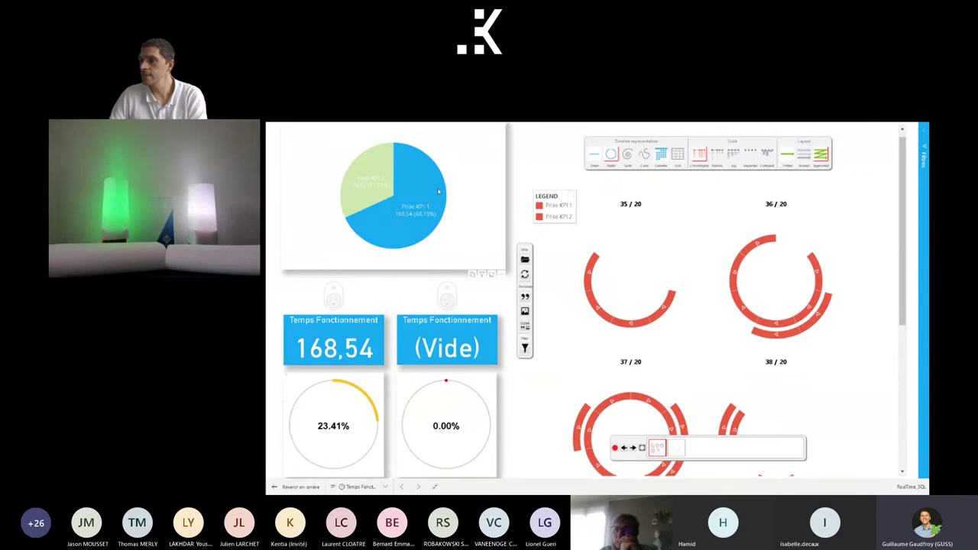
pyautogui.click(412, 194)
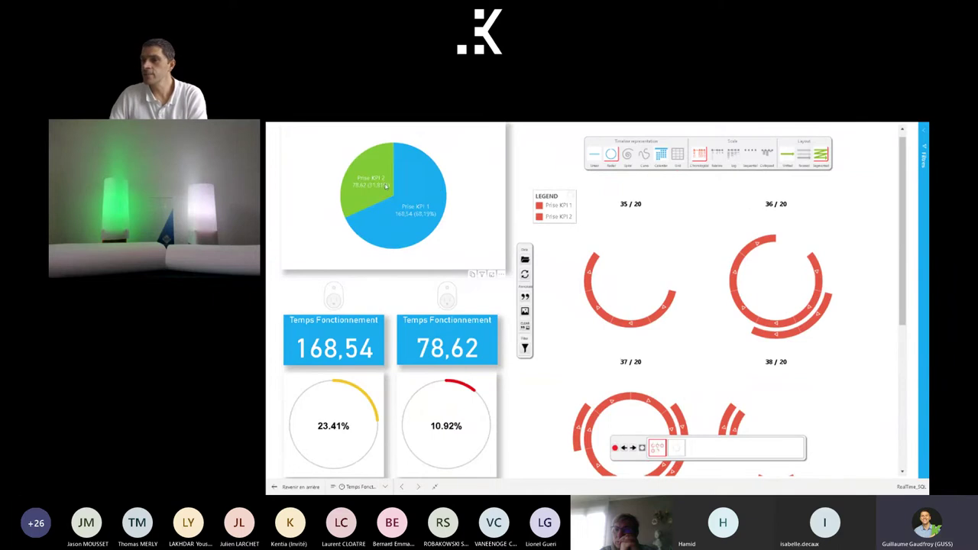
# Select and clear the Prise KPI 2 pie slice, and highlight Prise KPI 1 and Prise KPI 2 in turn through the timeline's legend.
pyautogui.click(382, 180)
pyautogui.click(382, 180)
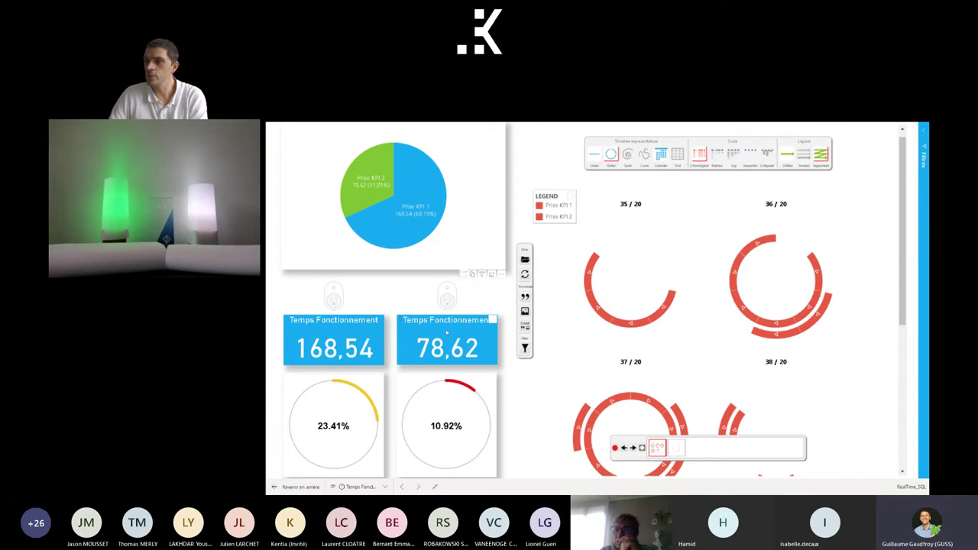
pyautogui.click(558, 206)
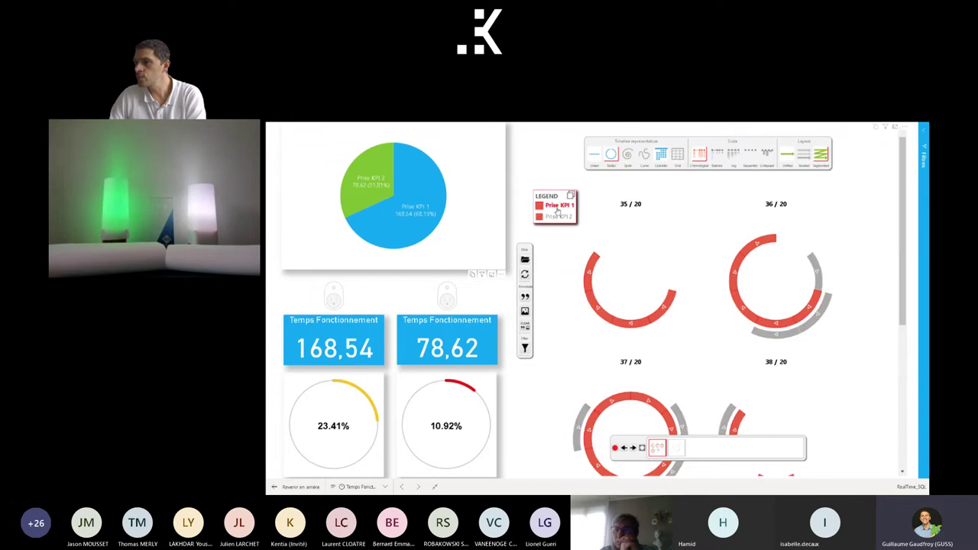
pyautogui.click(560, 217)
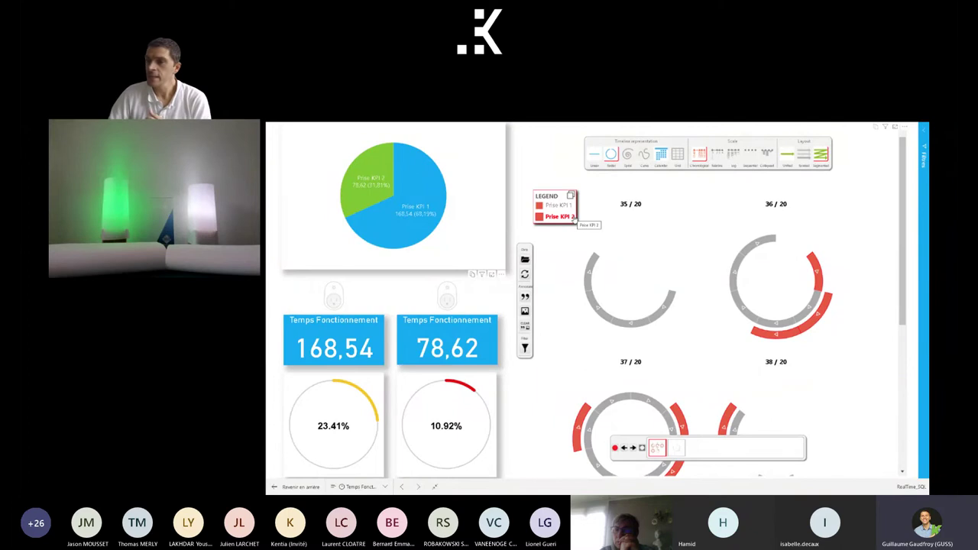
pyautogui.click(566, 206)
pyautogui.click(563, 217)
pyautogui.click(564, 217)
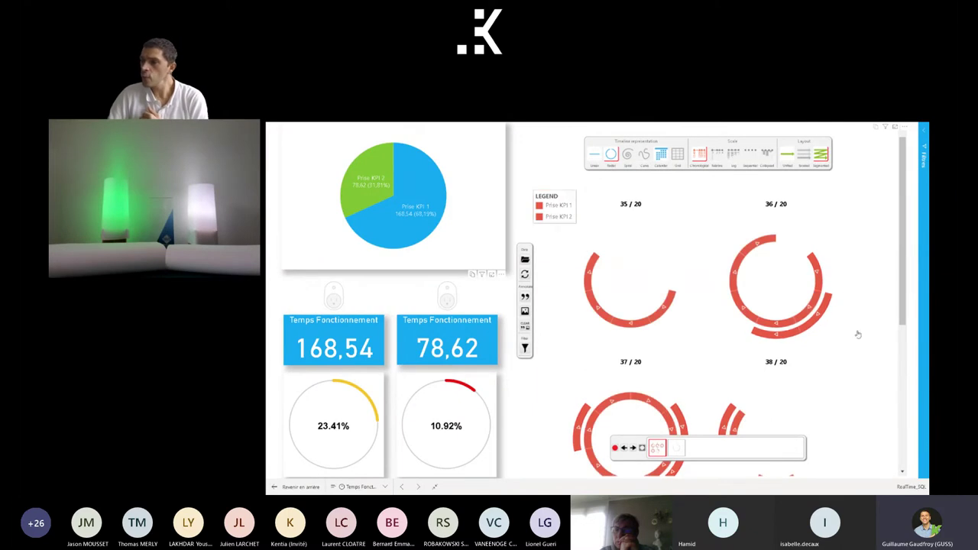
pyautogui.scroll(-2, 859, 334)
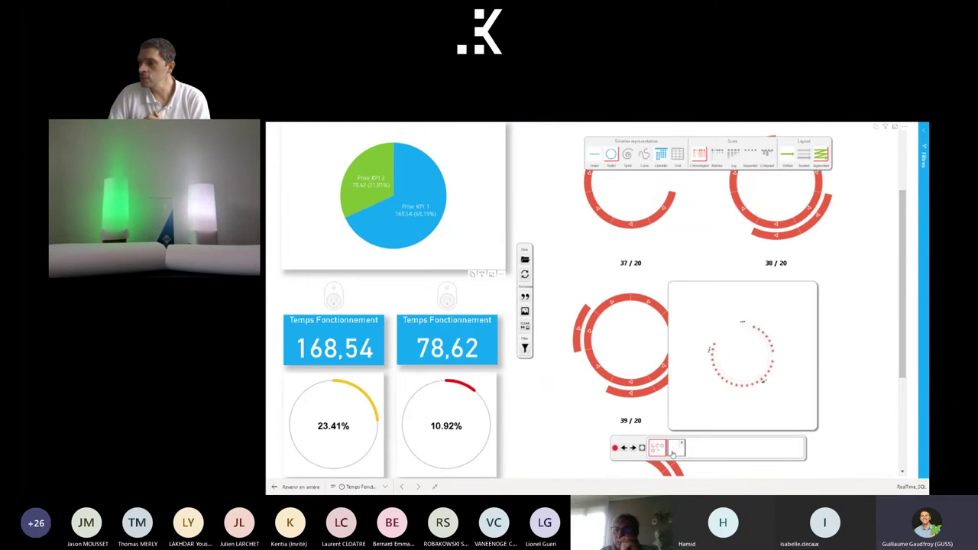
pyautogui.click(620, 447)
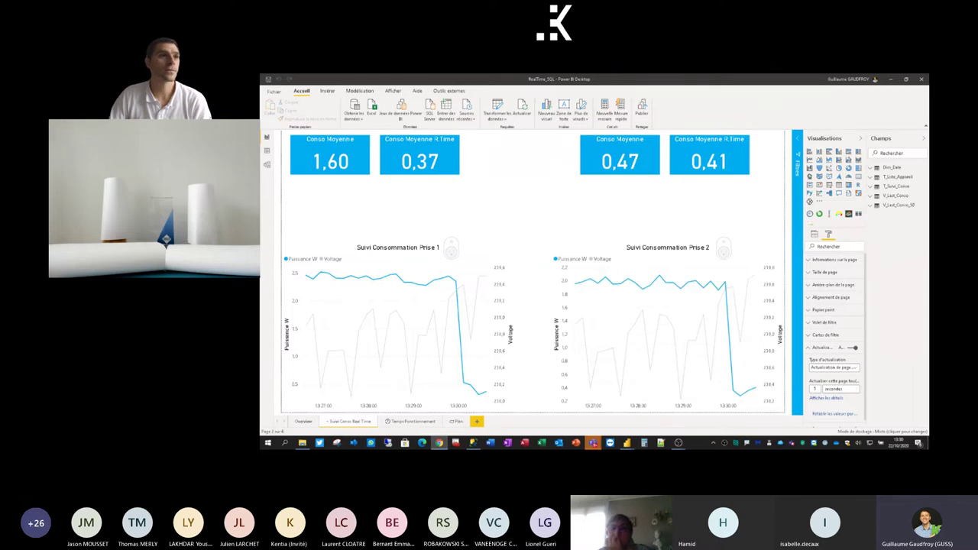
# Switch to the Pilotage Energie KPI app in Power Apps in the browser, restart its preview, and open Test Lumières.
pyautogui.hotkey('alt', 'Tab')
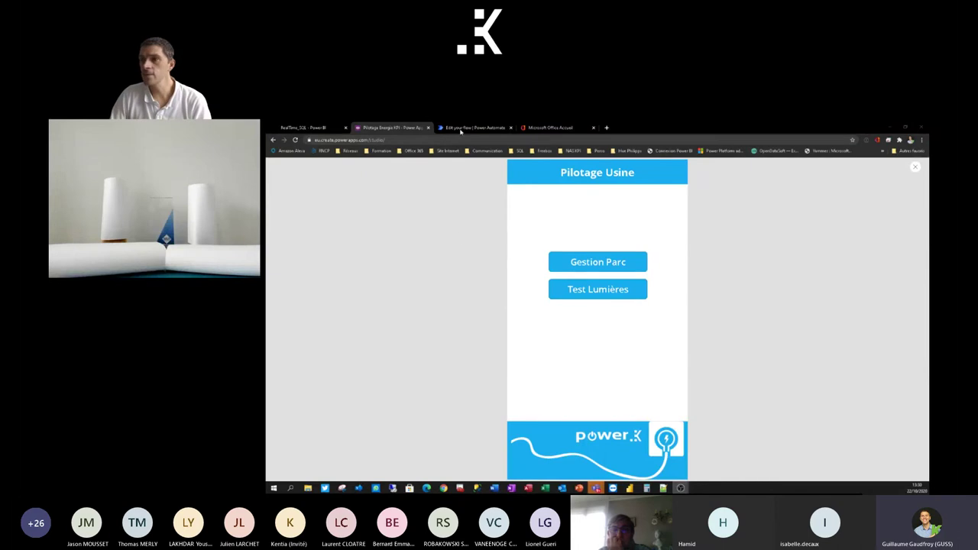
pyautogui.click(475, 129)
pyautogui.click(316, 129)
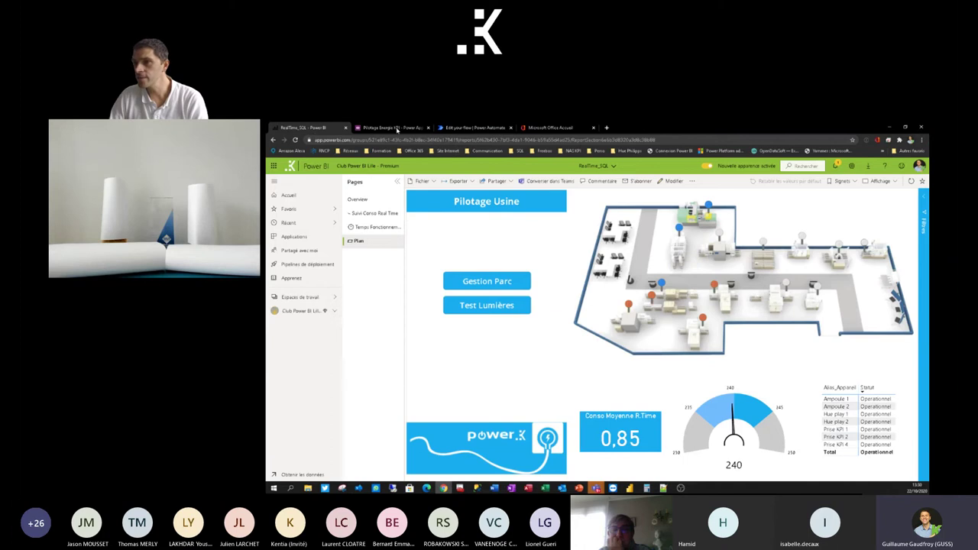
pyautogui.click(395, 128)
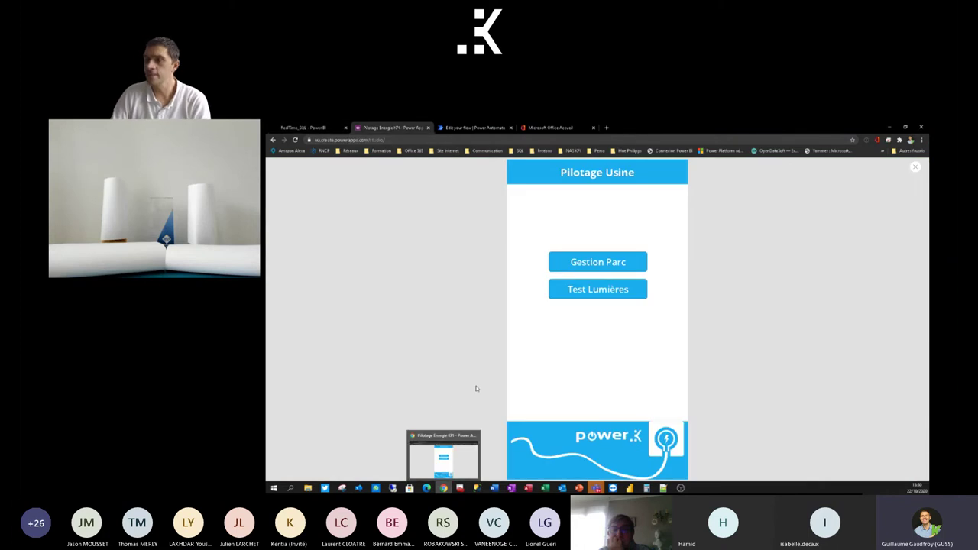
pyautogui.press('Escape')
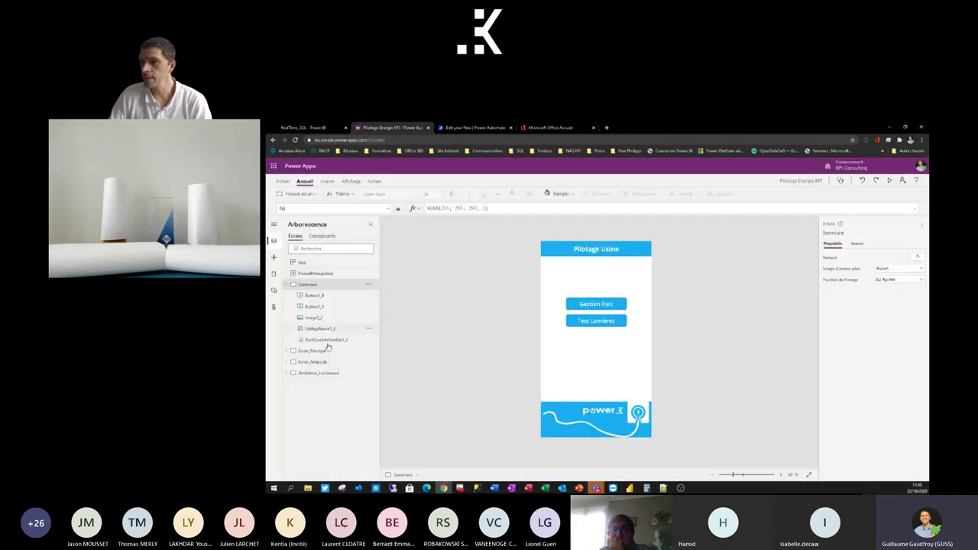
pyautogui.press('F5')
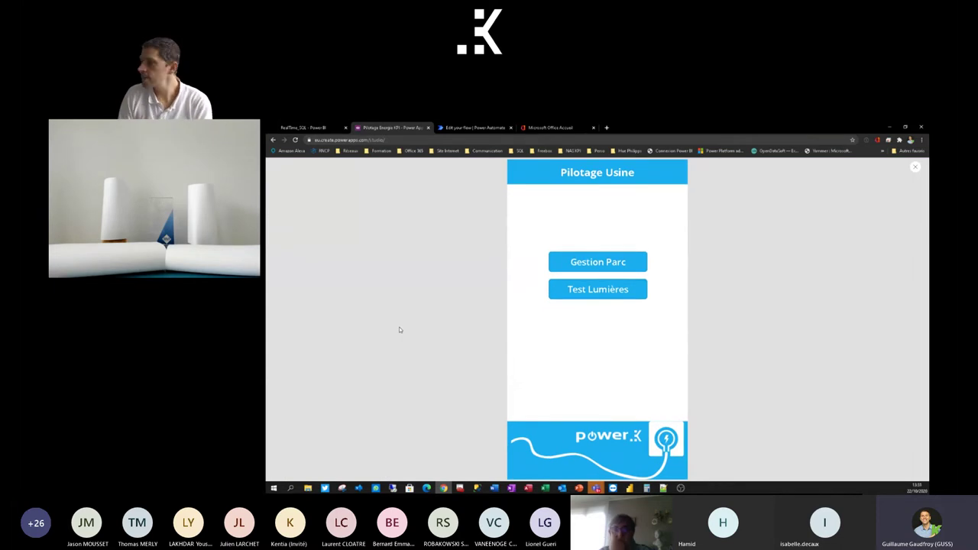
pyautogui.click(595, 290)
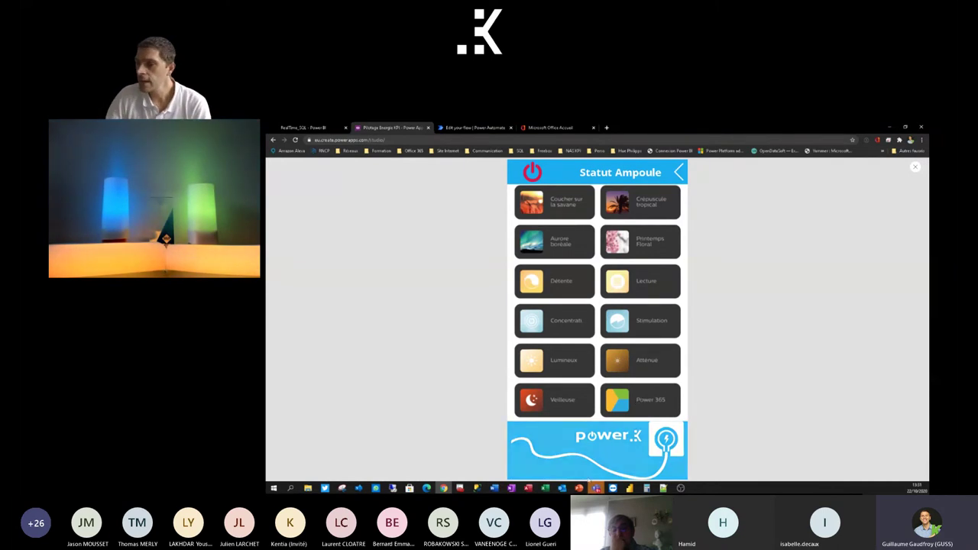
# Switch to the Teams meeting, disallow participants from unmuting themselves, and return to the Power Apps preview.
pyautogui.moveTo(604, 486)
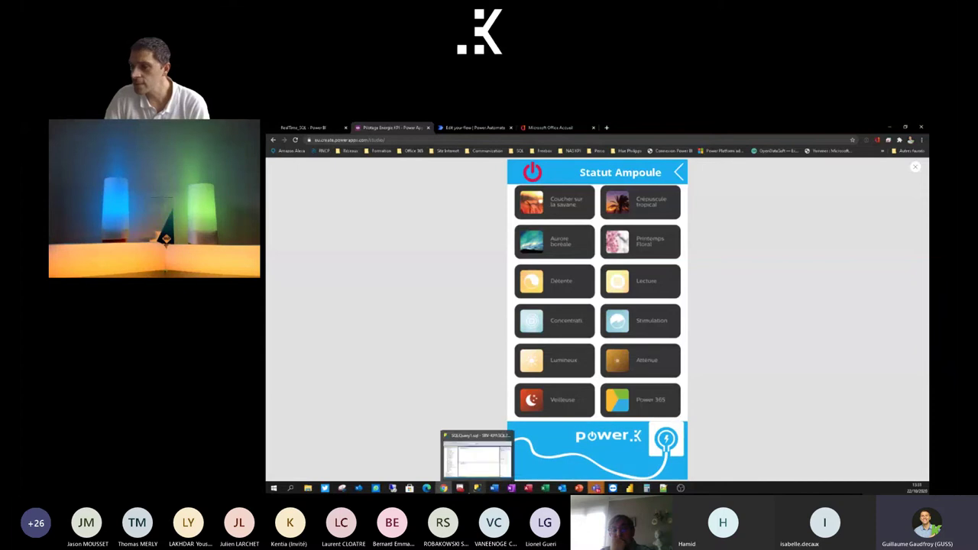
pyautogui.click(558, 447)
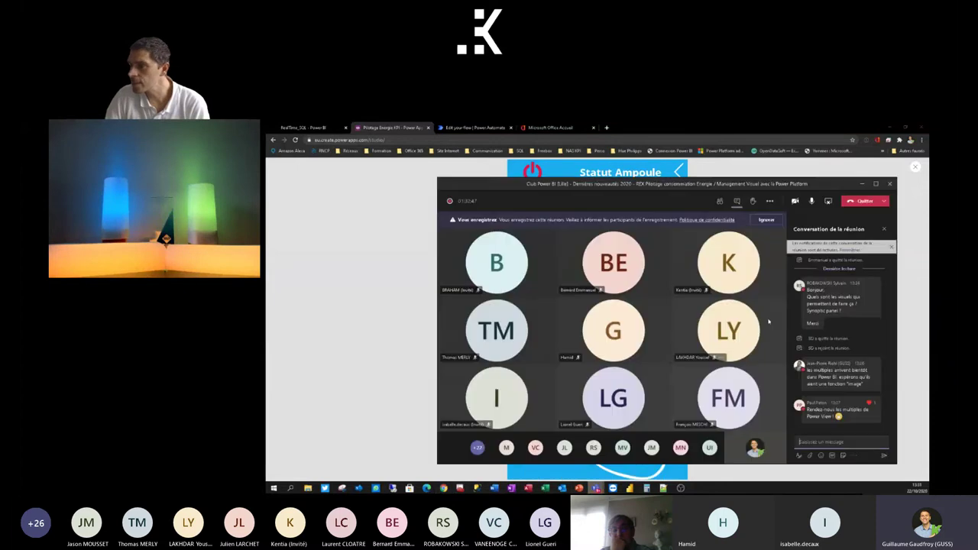
pyautogui.click(719, 201)
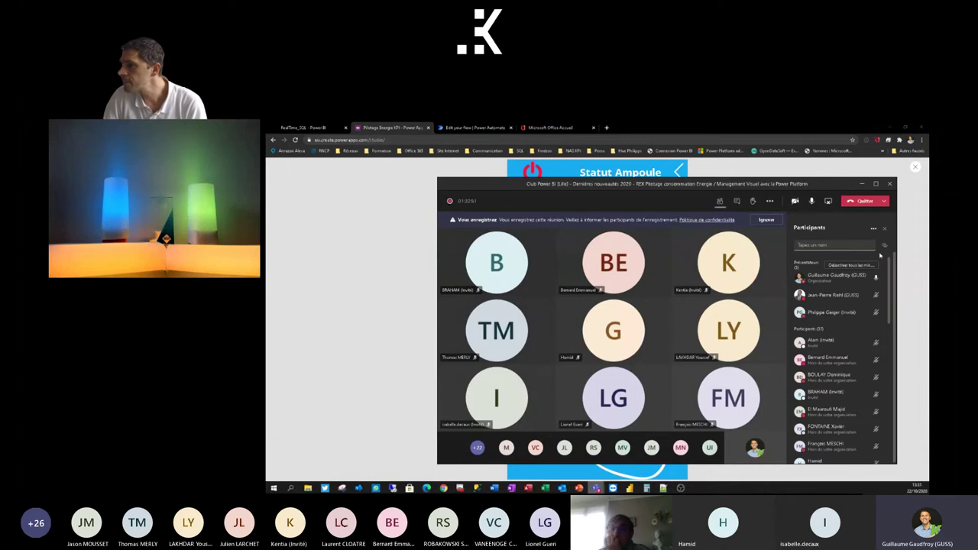
pyautogui.click(874, 230)
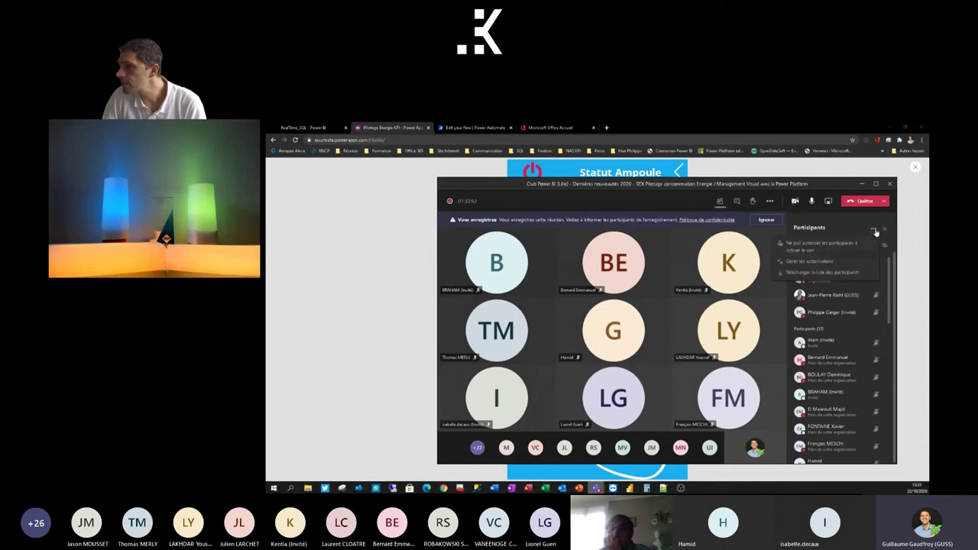
pyautogui.click(821, 255)
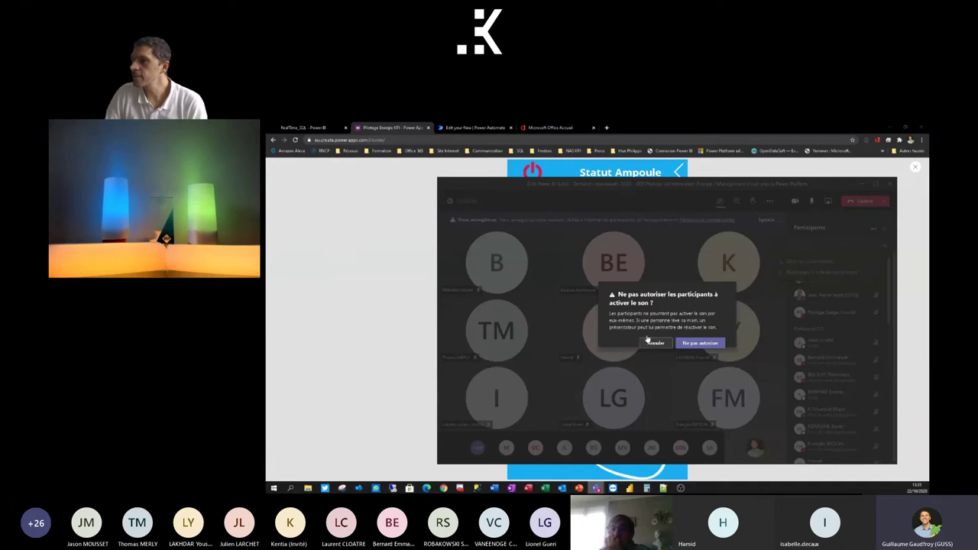
pyautogui.click(688, 343)
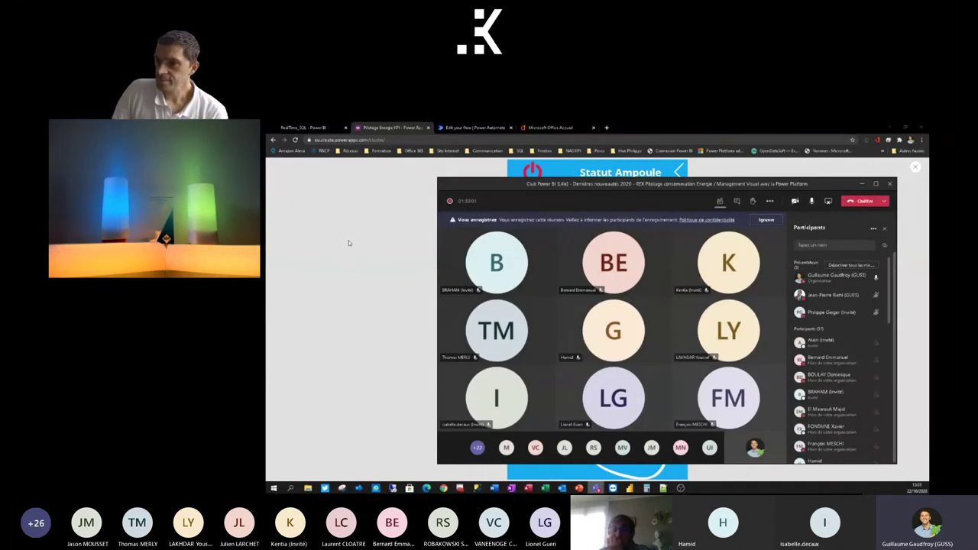
pyautogui.click(405, 260)
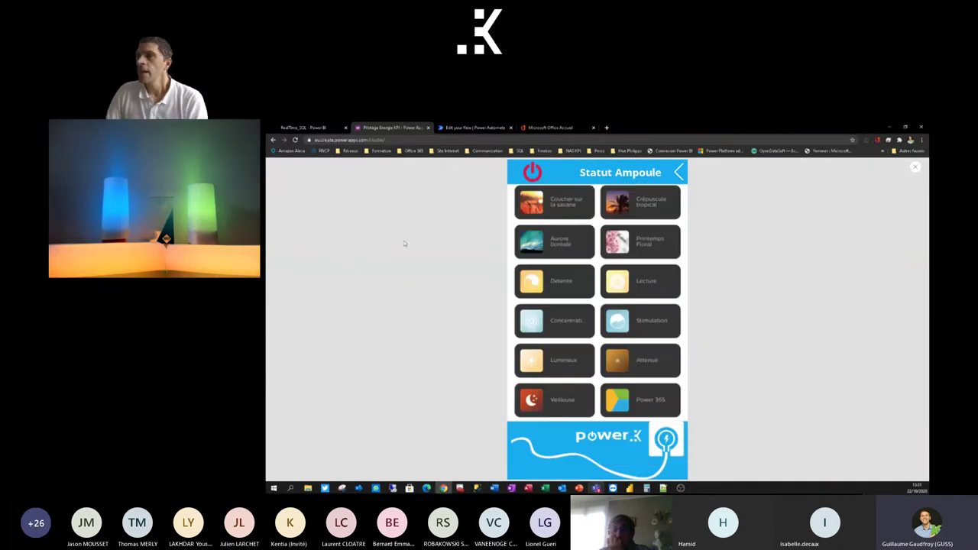
# Apply the Détente ambiance to the lights, and open the Allumage_Lumiere_Groupe flow in Power Automate to review its actions.
pyautogui.click(560, 283)
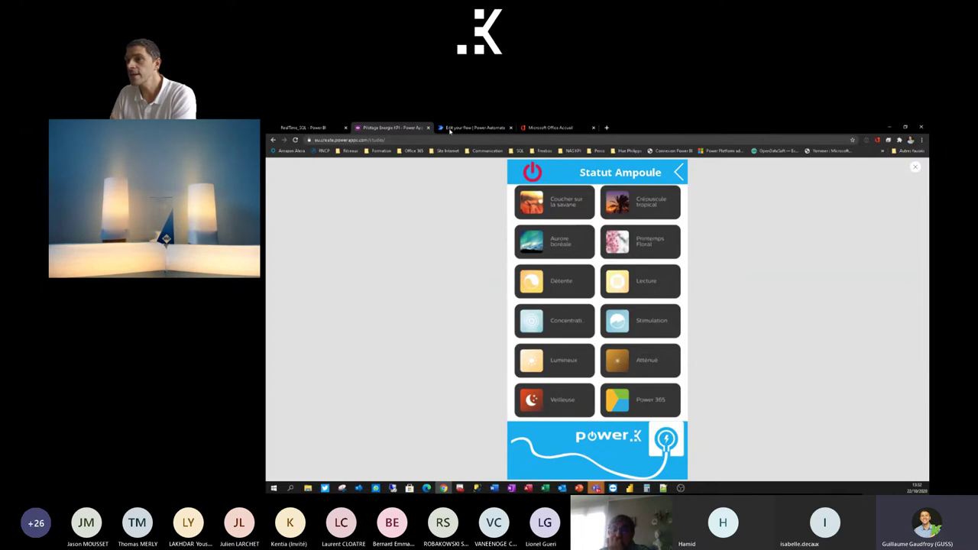
pyautogui.click(451, 130)
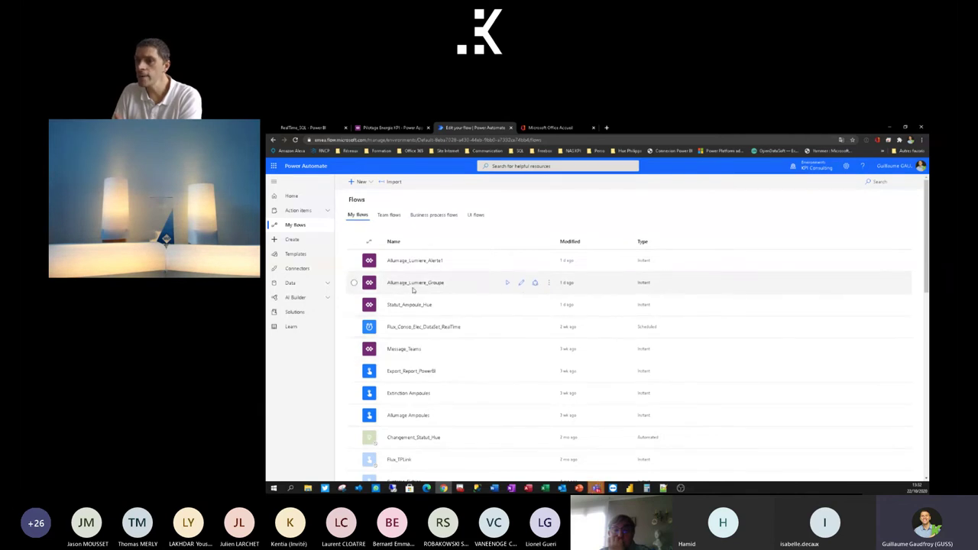
pyautogui.click(521, 283)
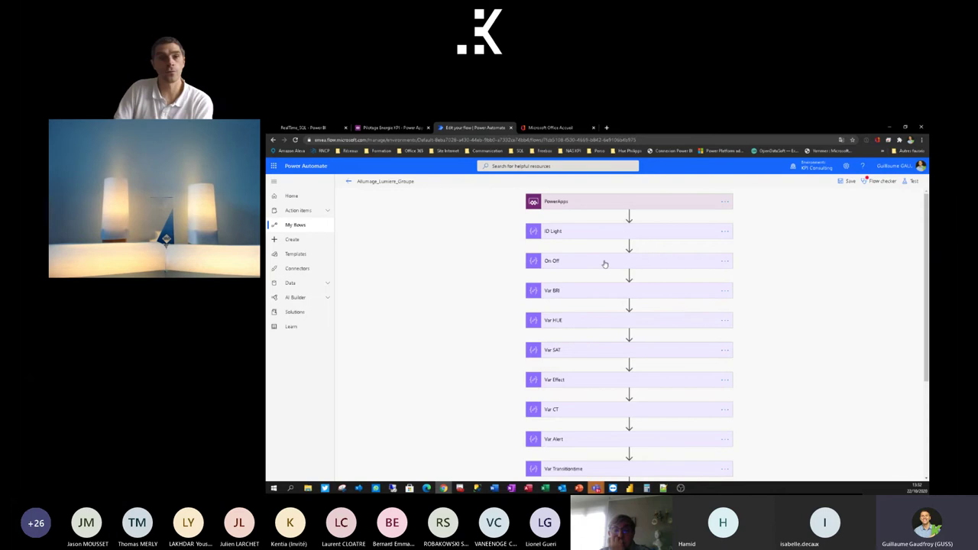
pyautogui.scroll(-3, 608, 267)
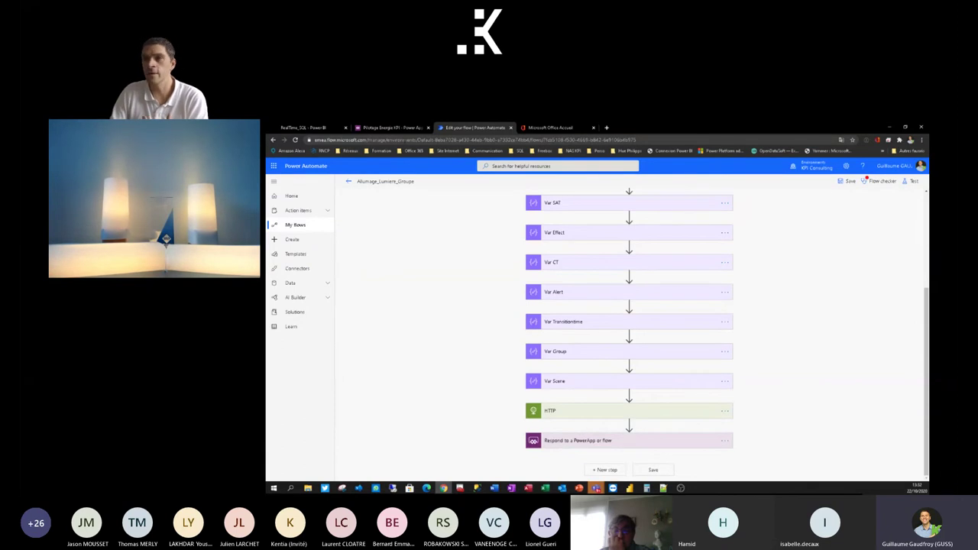
# Return to the Power Apps preview, turn the lights off, and go back to the Pilotage Usine home screen.
pyautogui.click(394, 128)
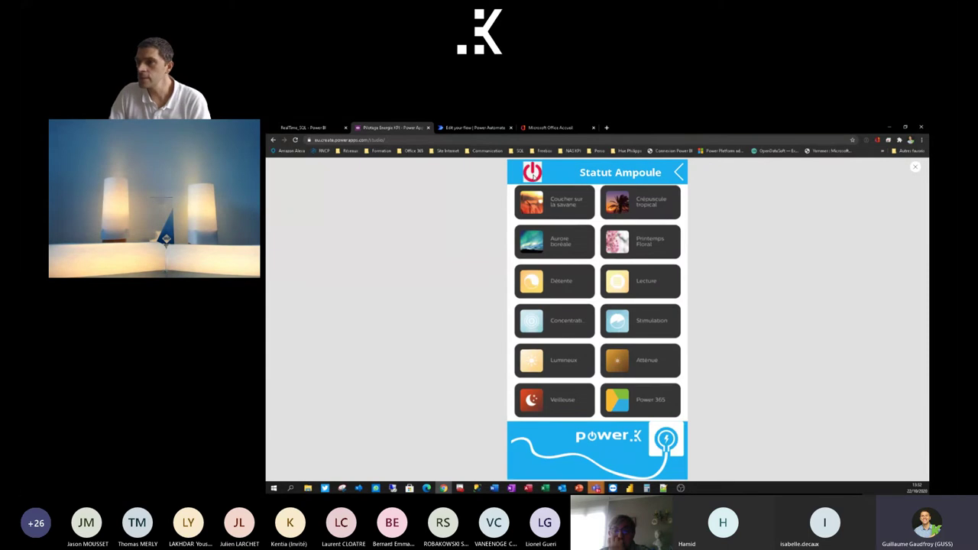
pyautogui.click(532, 172)
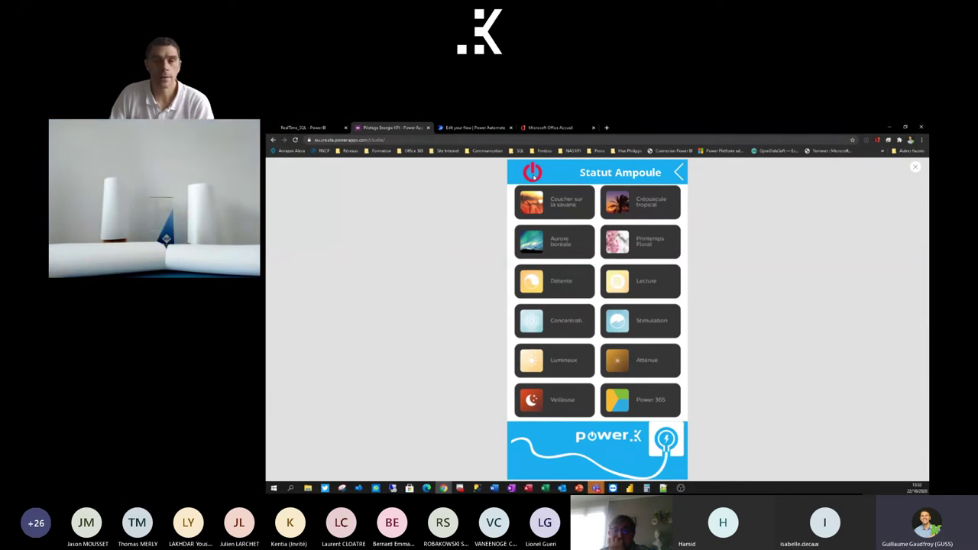
pyautogui.click(679, 172)
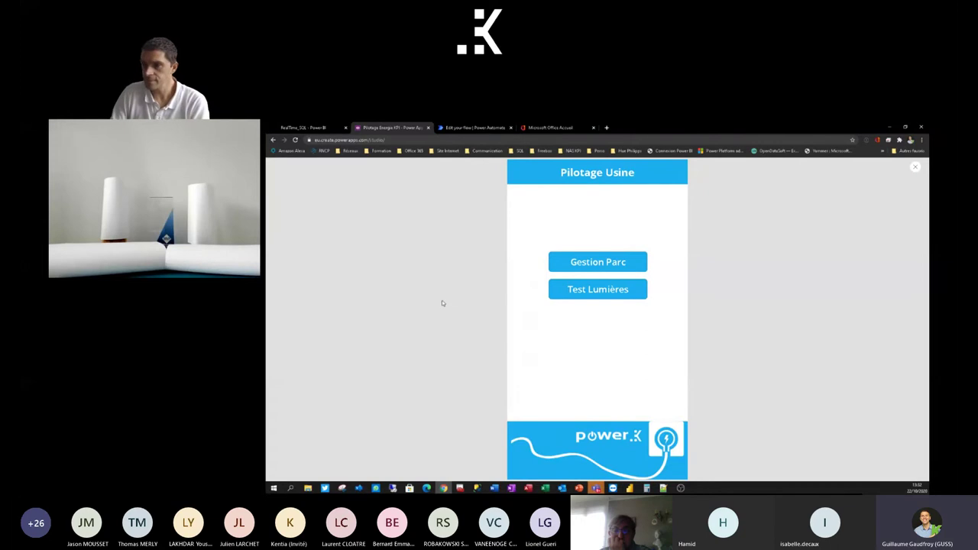
# Leave the app preview and show RealTime_SQL's Plan page in Power BI Desktop and in the Power BI service.
pyautogui.press('Escape')
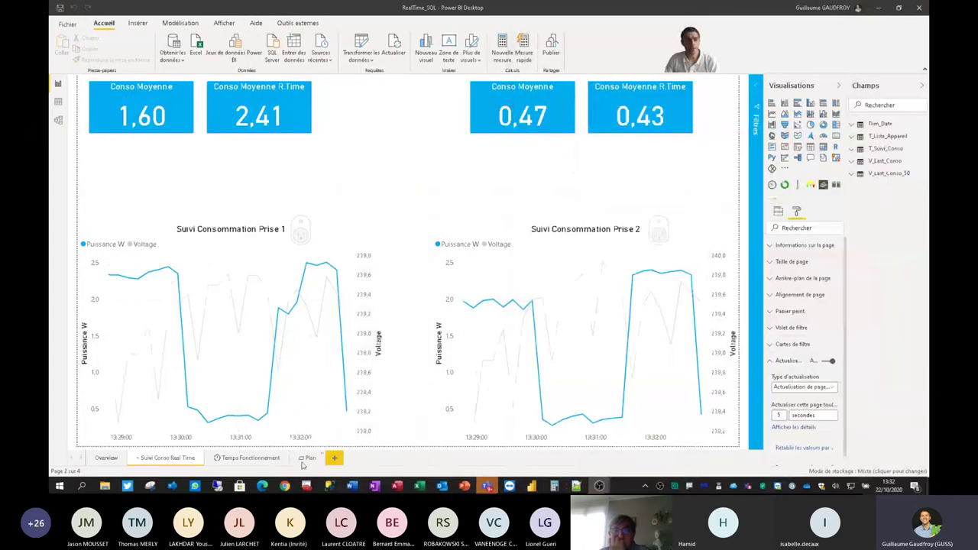
pyautogui.click(309, 458)
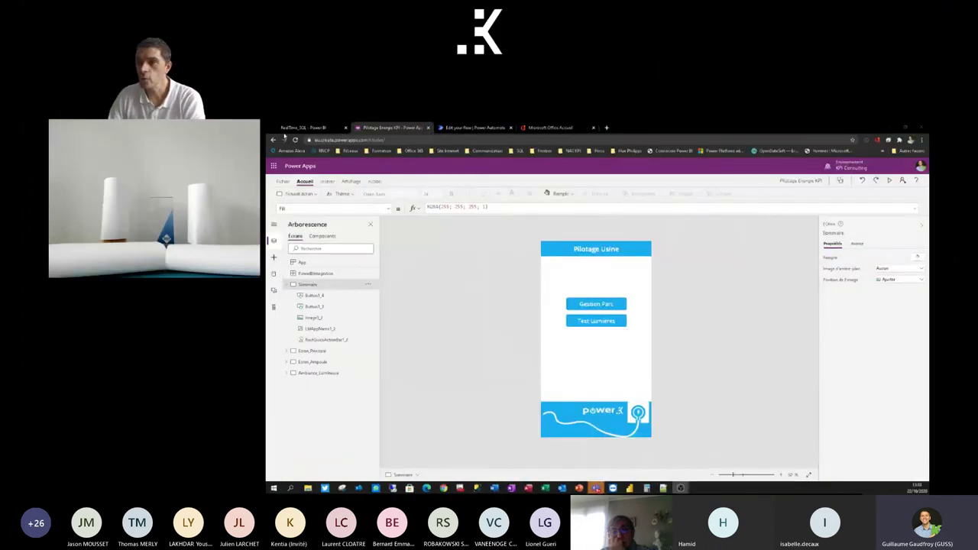
pyautogui.click(293, 129)
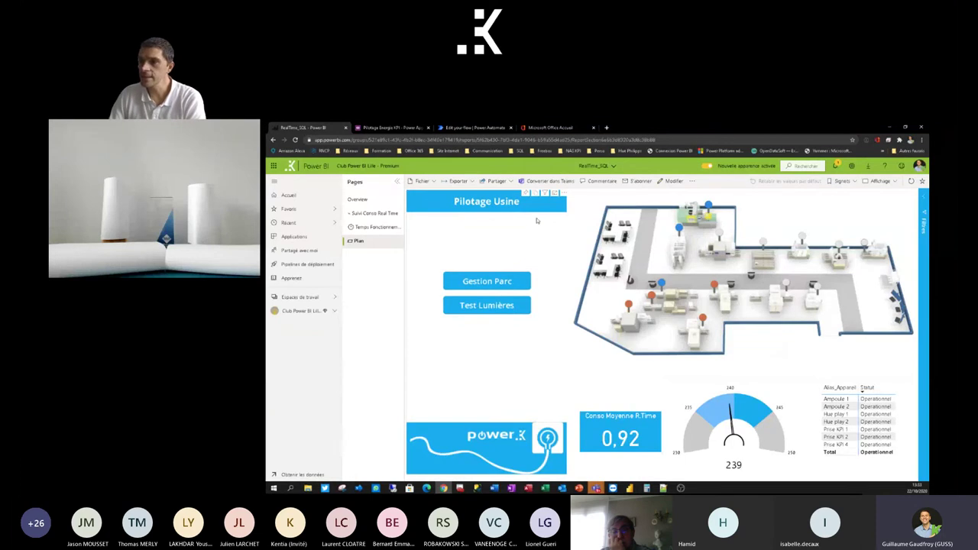
# Open Gestion Parc in the embedded app, display the Plan page full screen, and select the orange marker beside the central aisle.
pyautogui.click(469, 282)
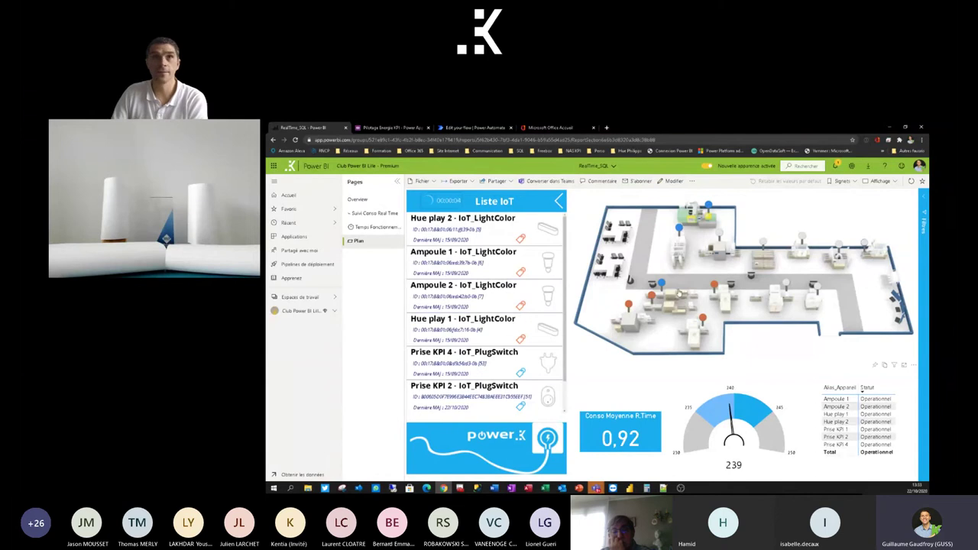
pyautogui.click(886, 182)
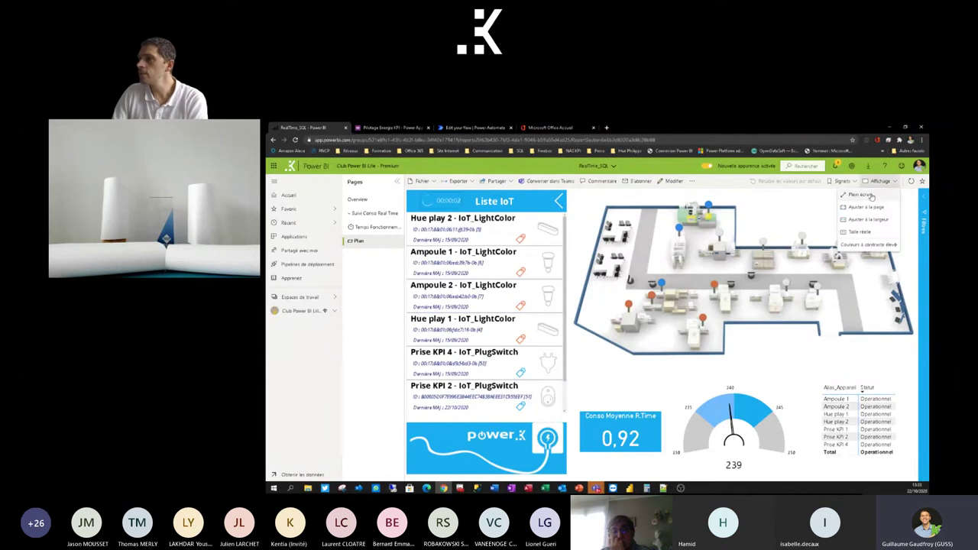
pyautogui.click(871, 197)
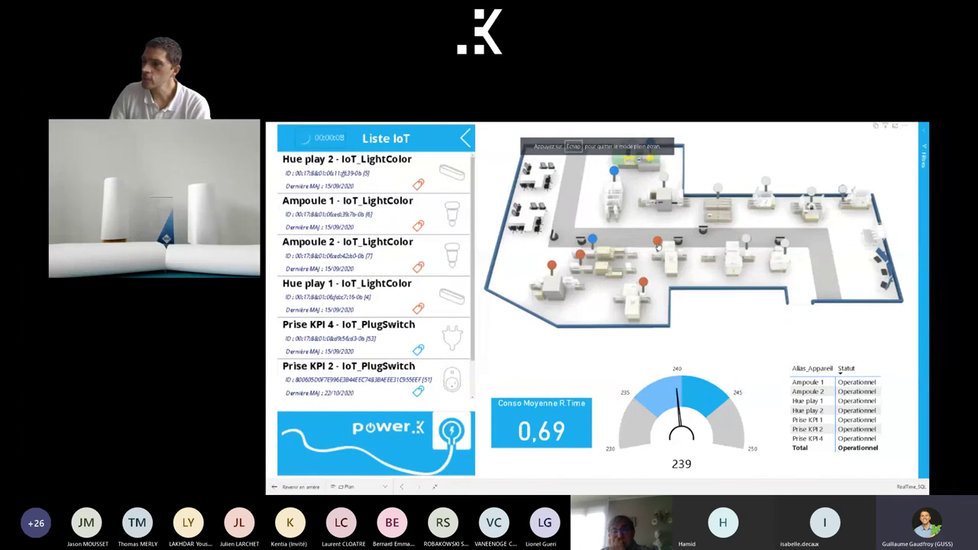
pyautogui.click(658, 246)
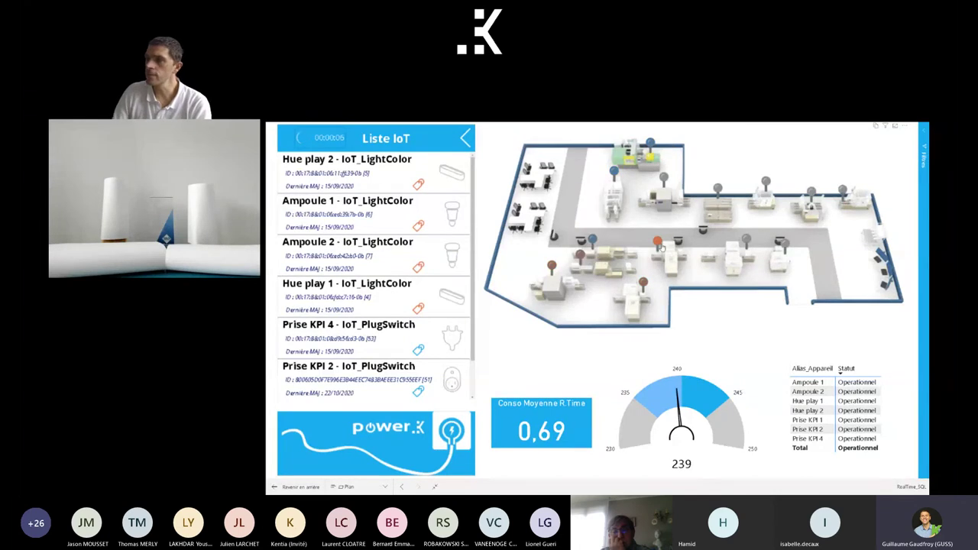